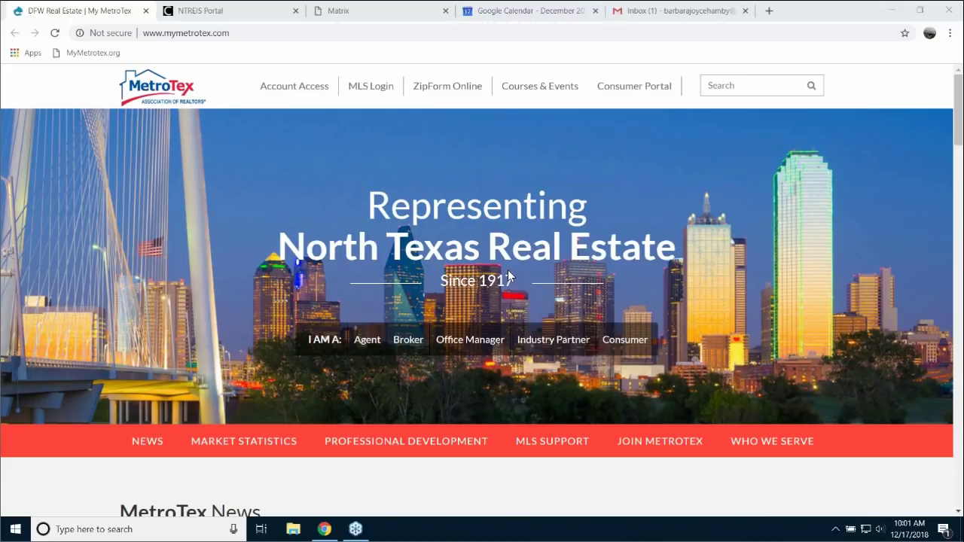
- Scroll the MetroTex homepage past News, Housing Activity Report, Professional Development and MLS Support to the footer
{"action": "scroll", "coordinate": [508, 275], "scroll_direction": "down", "scroll_amount": 4}
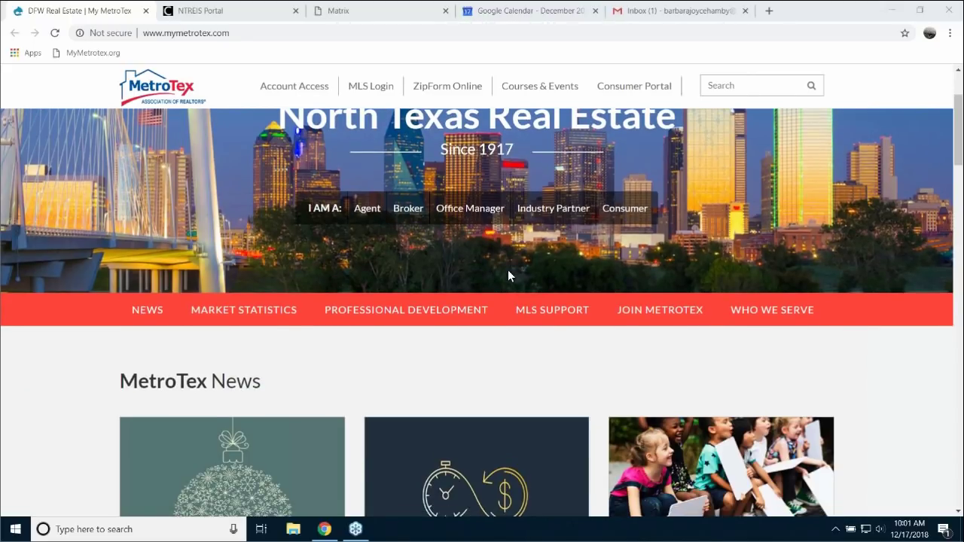
{"action": "scroll", "coordinate": [508, 272], "scroll_direction": "down", "scroll_amount": 2}
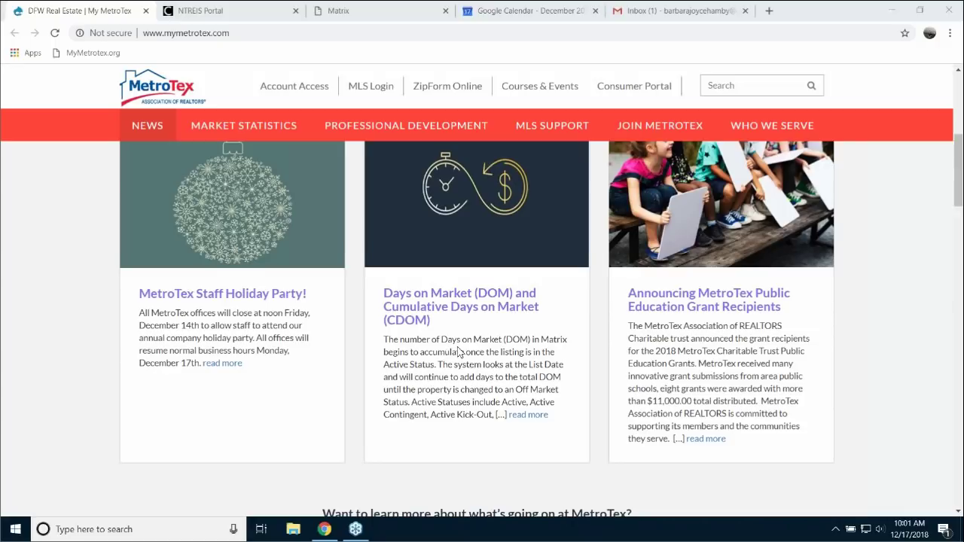
{"action": "scroll", "coordinate": [460, 351], "scroll_direction": "down", "scroll_amount": 4}
{"action": "scroll", "coordinate": [527, 378], "scroll_direction": "down", "scroll_amount": 2}
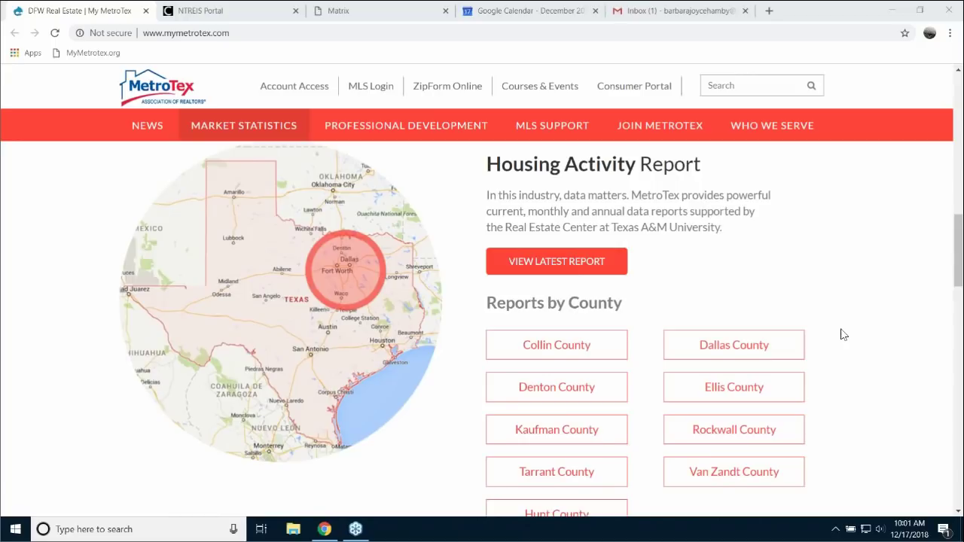
{"action": "scroll", "coordinate": [842, 334], "scroll_direction": "down", "scroll_amount": 2}
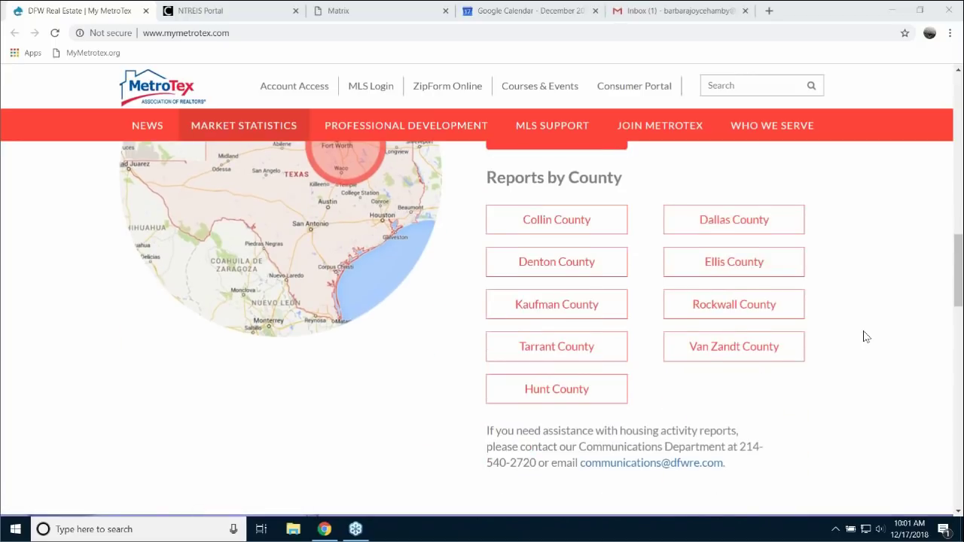
{"action": "scroll", "coordinate": [862, 337], "scroll_direction": "up", "scroll_amount": 1}
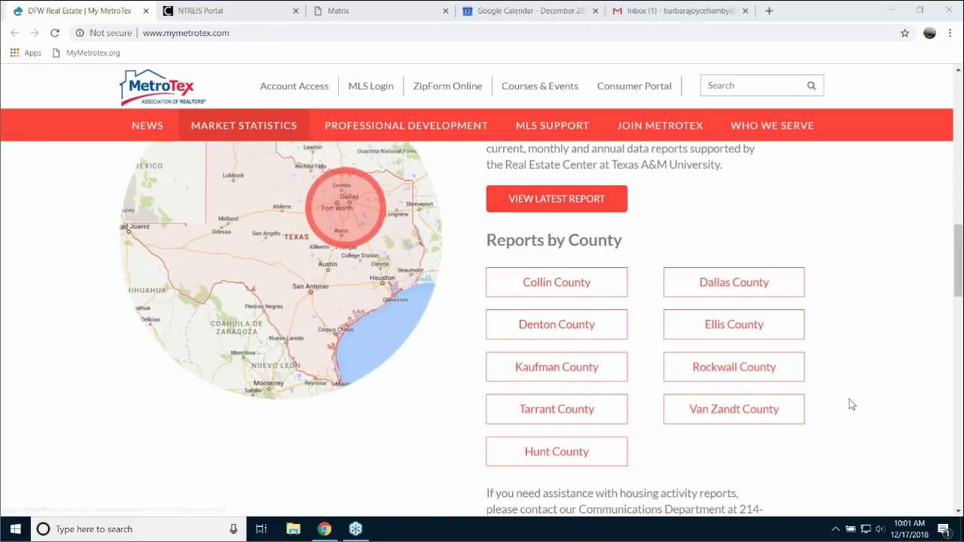
{"action": "scroll", "coordinate": [850, 405], "scroll_direction": "down", "scroll_amount": 6}
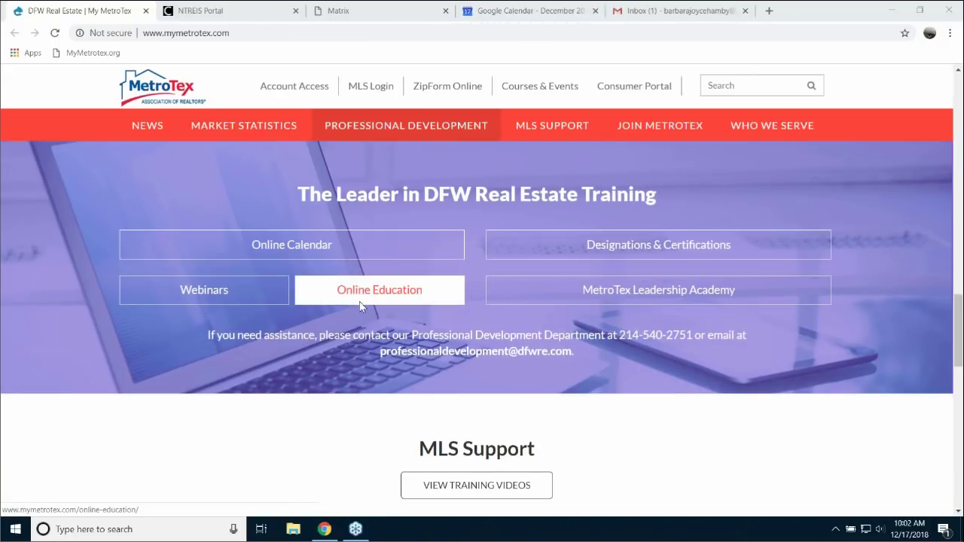
{"action": "scroll", "coordinate": [719, 424], "scroll_direction": "down", "scroll_amount": 3}
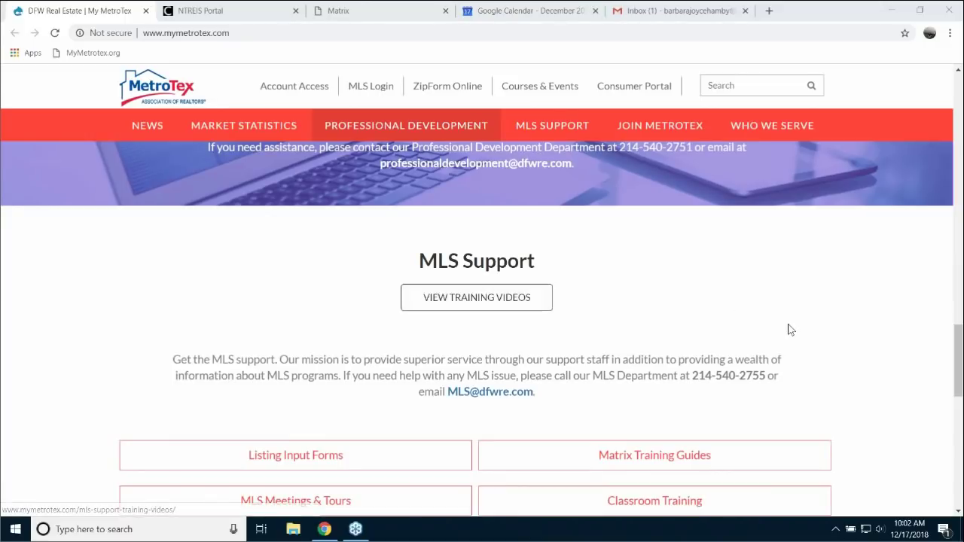
{"action": "scroll", "coordinate": [829, 339], "scroll_direction": "down", "scroll_amount": 6}
{"action": "scroll", "coordinate": [877, 361], "scroll_direction": "down", "scroll_amount": 3}
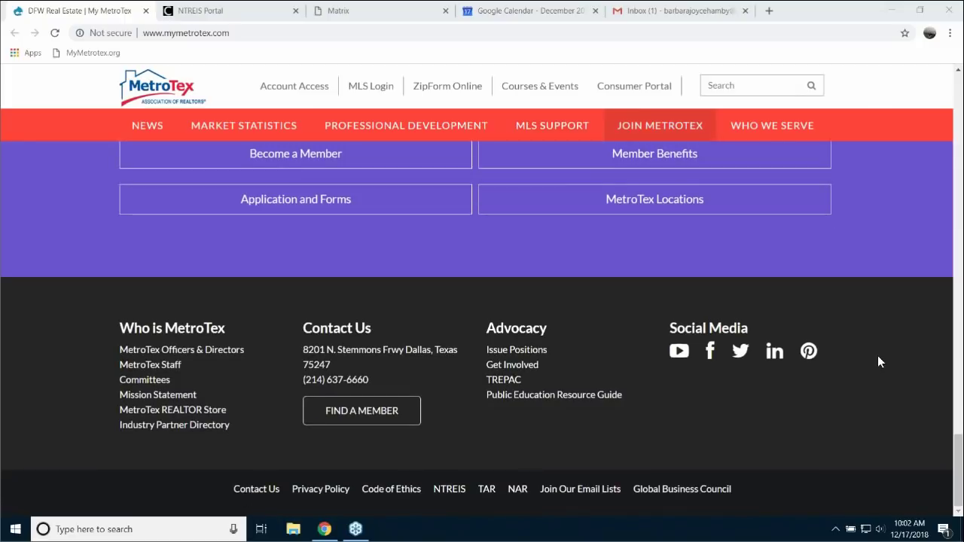
- Select the footer's YouTube icon, then scroll back up to the Representing North Texas Real Estate banner
{"action": "left_click", "coordinate": [676, 354]}
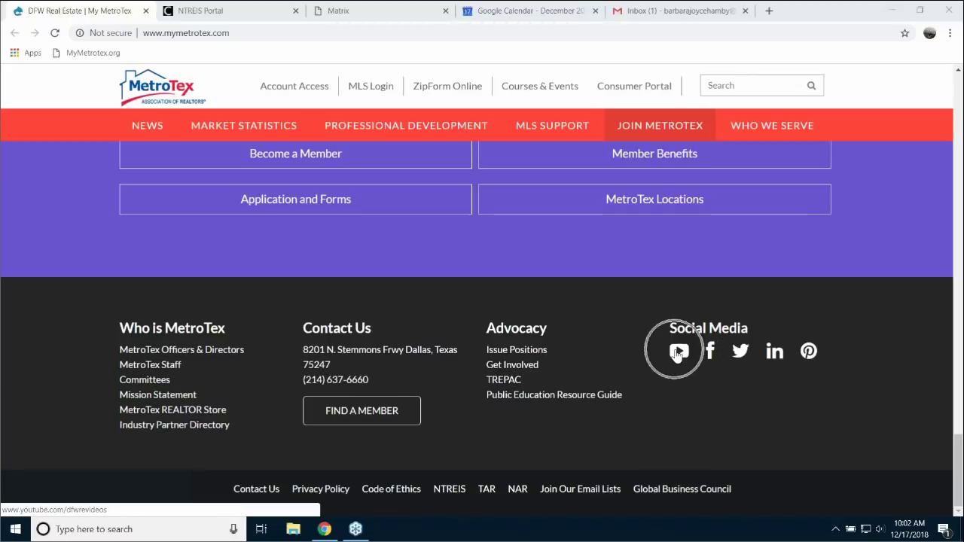
{"action": "left_click", "coordinate": [677, 354]}
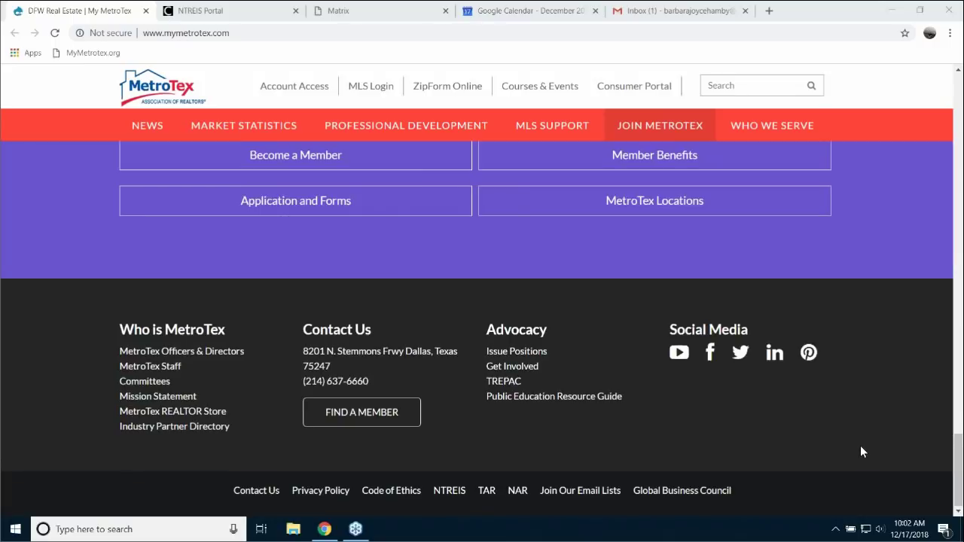
{"action": "scroll", "coordinate": [861, 451], "scroll_direction": "up", "scroll_amount": 15}
{"action": "scroll", "coordinate": [841, 439], "scroll_direction": "up", "scroll_amount": 10}
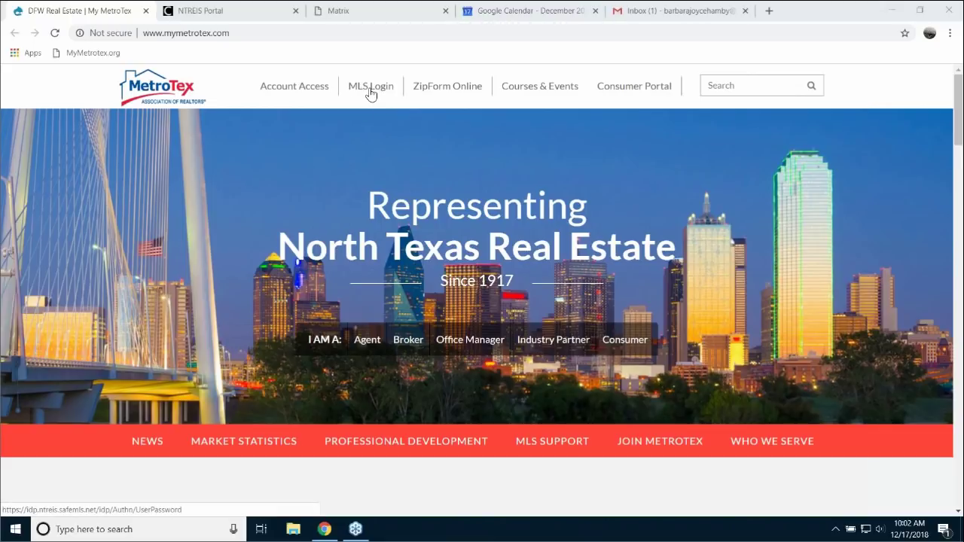
- Launch NewHomeSource Professional from the NTREIS Portal's Additional NTREIS Products and Partners
{"action": "left_click", "coordinate": [185, 9]}
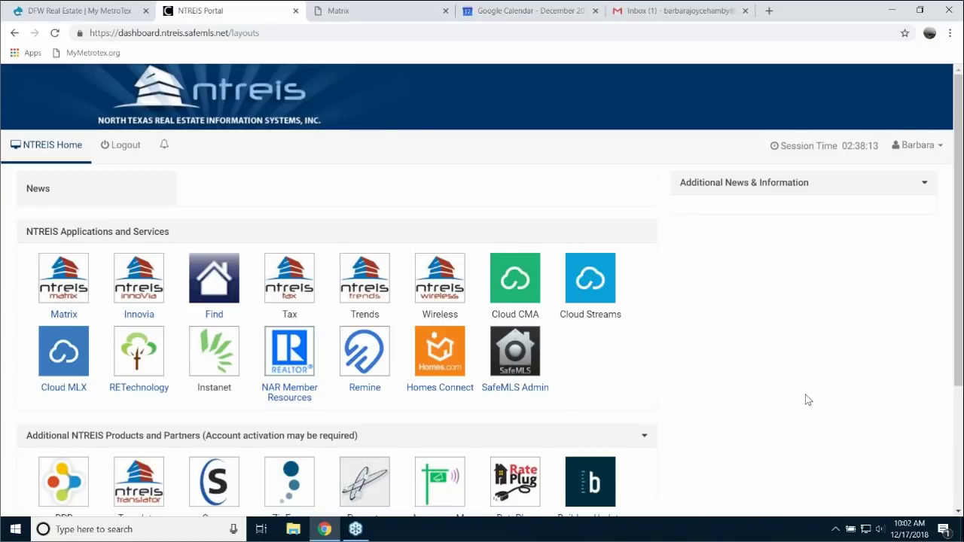
{"action": "scroll", "coordinate": [799, 388], "scroll_direction": "down", "scroll_amount": 3}
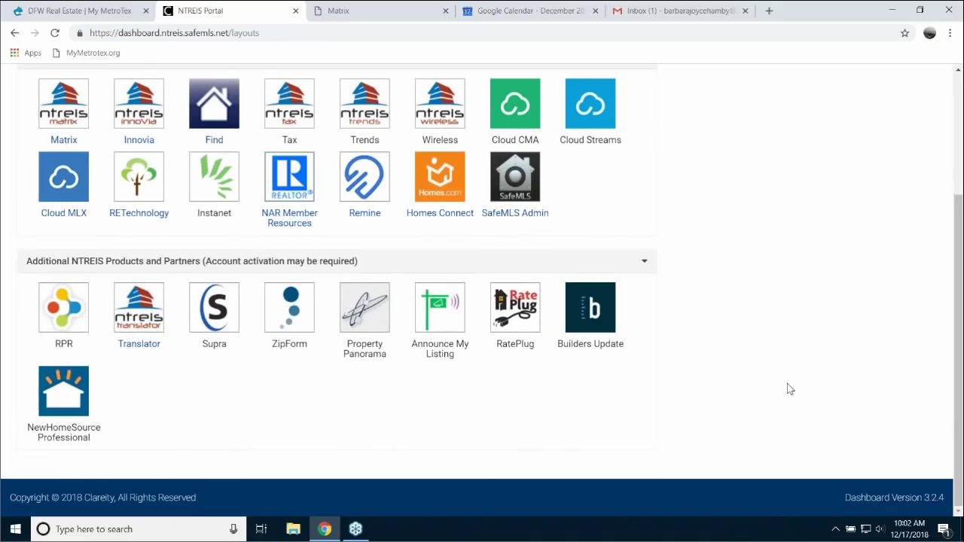
{"action": "mouse_move", "coordinate": [64, 402]}
{"action": "left_click", "coordinate": [59, 402]}
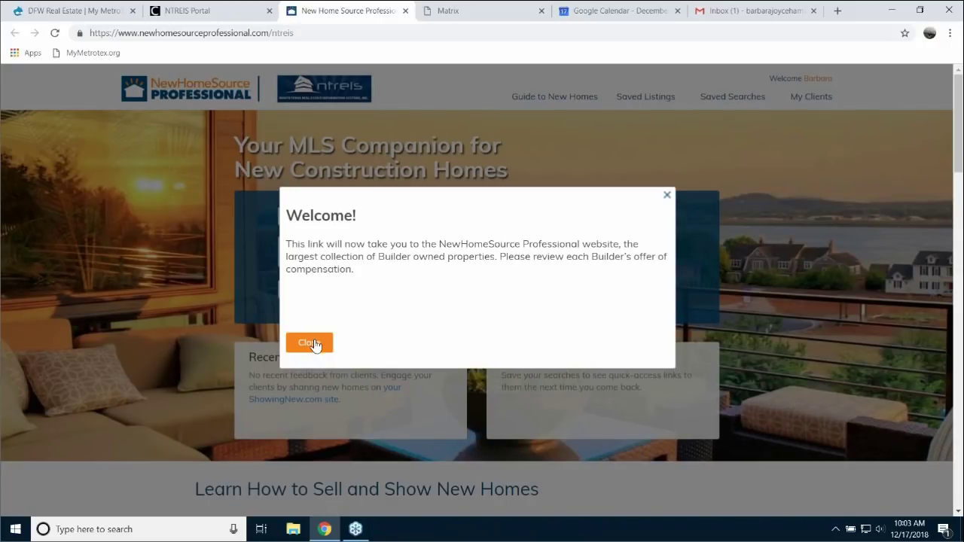
- Dismiss the welcome message and set the price range to $425,000–$650,000
{"action": "left_click", "coordinate": [311, 340]}
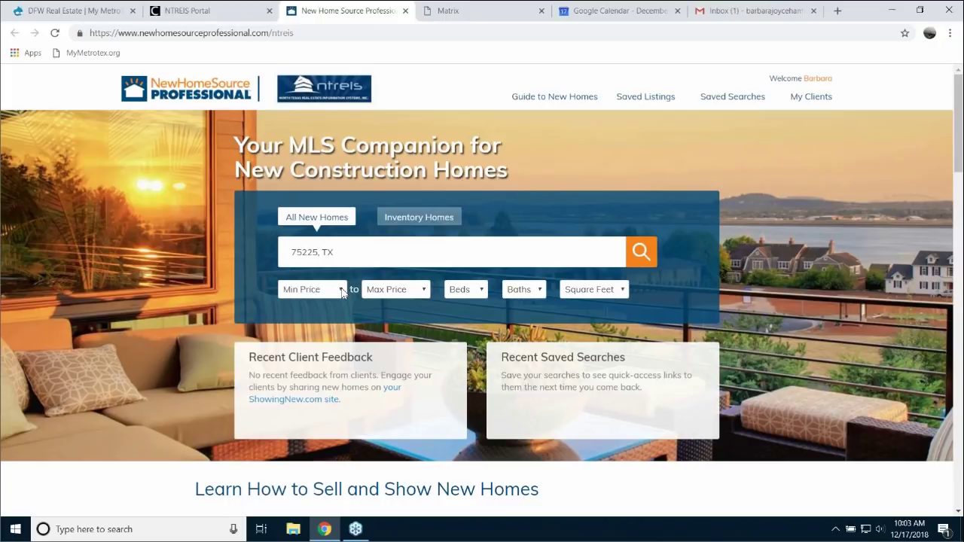
{"action": "left_click", "coordinate": [343, 290]}
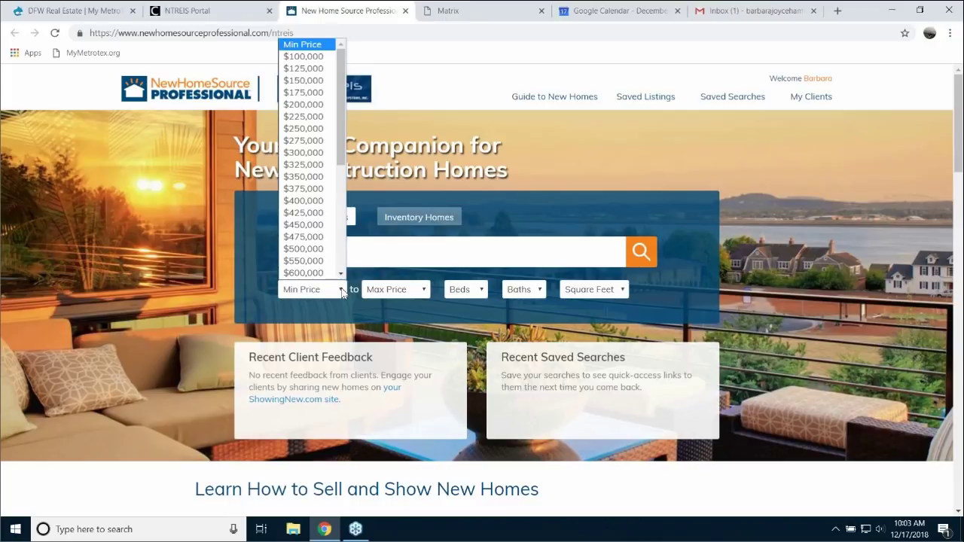
{"action": "left_click", "coordinate": [313, 213]}
{"action": "left_click", "coordinate": [426, 297]}
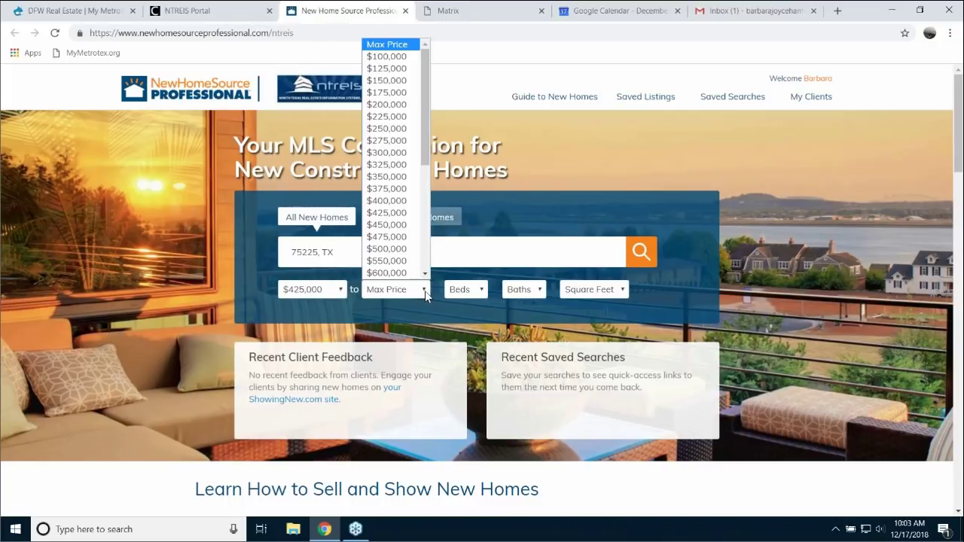
{"action": "scroll", "coordinate": [395, 252], "scroll_direction": "down", "scroll_amount": 1}
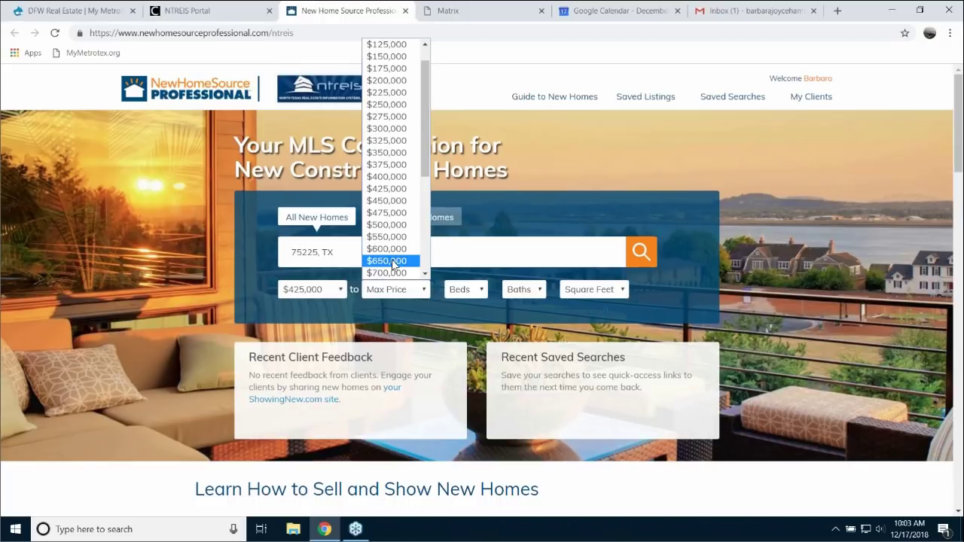
{"action": "left_click", "coordinate": [393, 261]}
- Require 3+ beds, 2+ baths and 2500+ square feet, then run the new-home search
{"action": "left_click", "coordinate": [481, 291]}
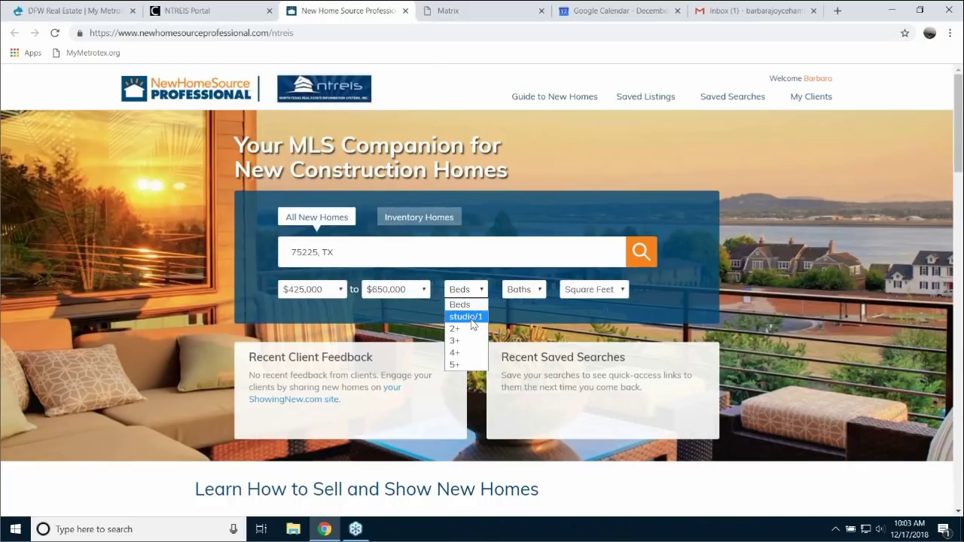
{"action": "left_click", "coordinate": [461, 341]}
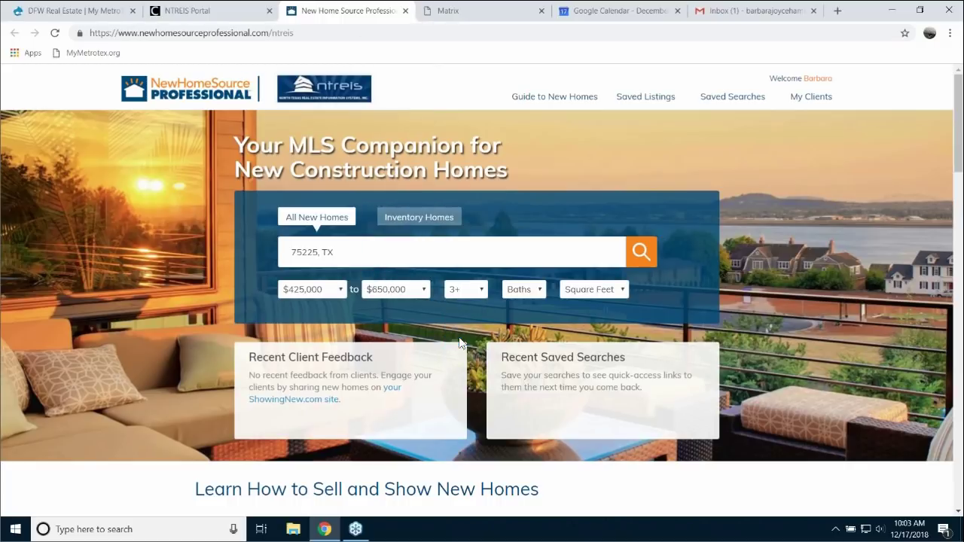
{"action": "left_click", "coordinate": [541, 292]}
{"action": "left_click", "coordinate": [513, 329]}
{"action": "left_click", "coordinate": [623, 292]}
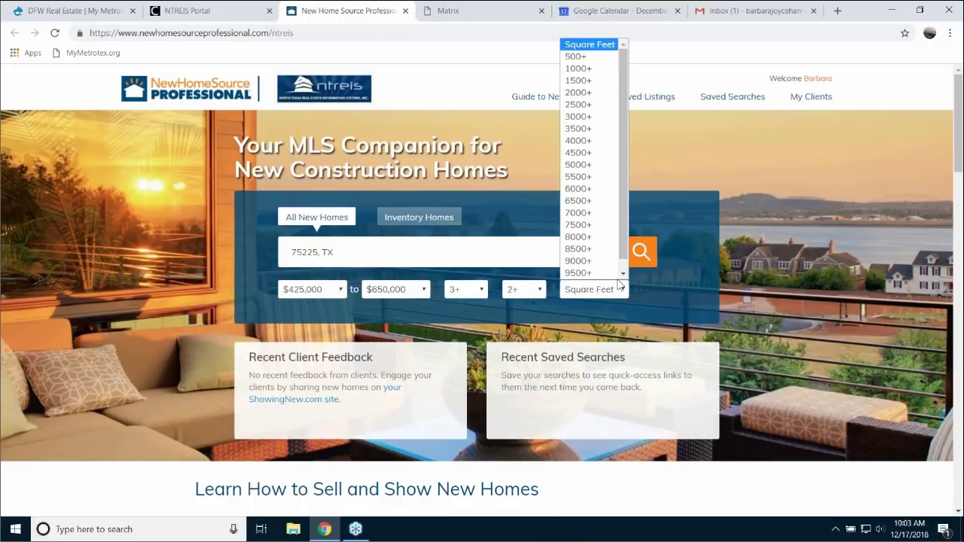
{"action": "left_click", "coordinate": [582, 94]}
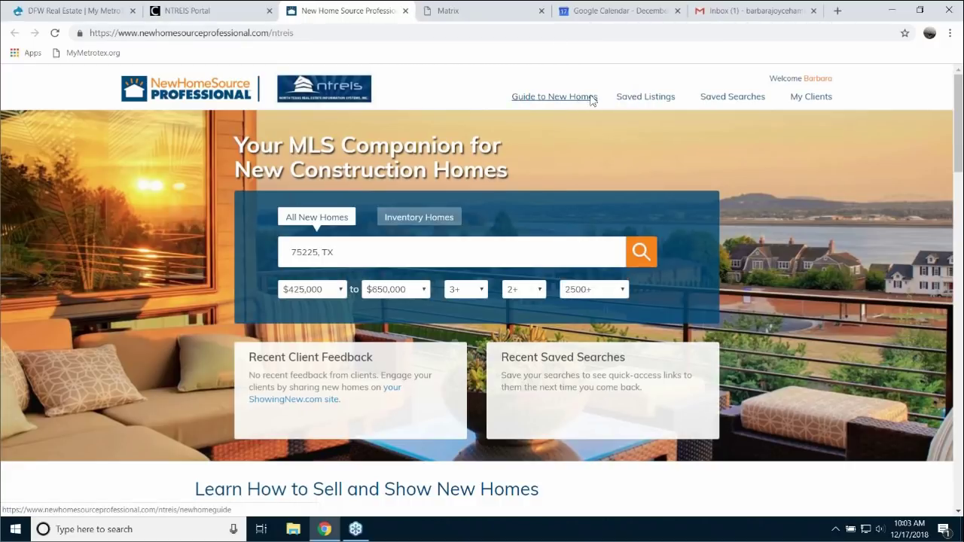
{"action": "left_click", "coordinate": [643, 257]}
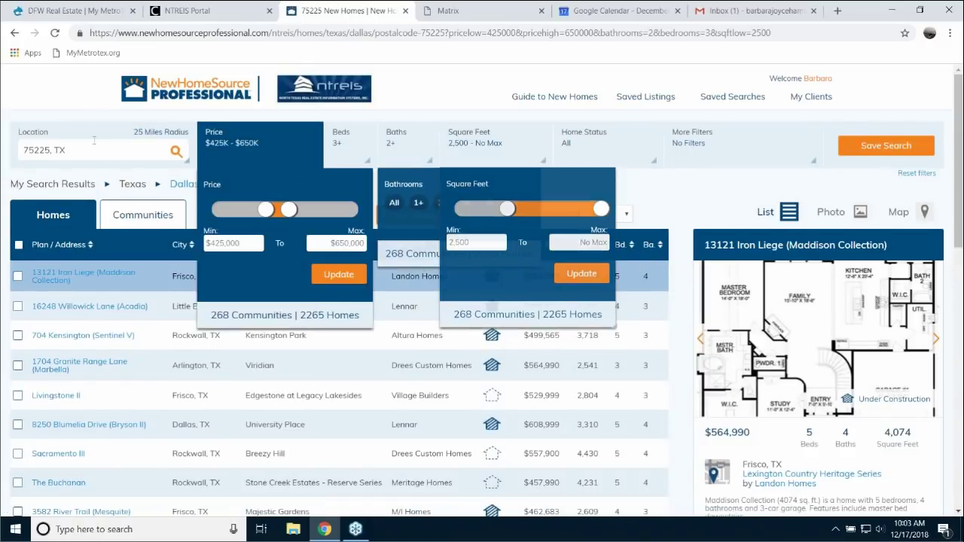
- Narrow the search radius around 75225 from 25 to 10 miles and apply it
{"action": "mouse_move", "coordinate": [93, 140]}
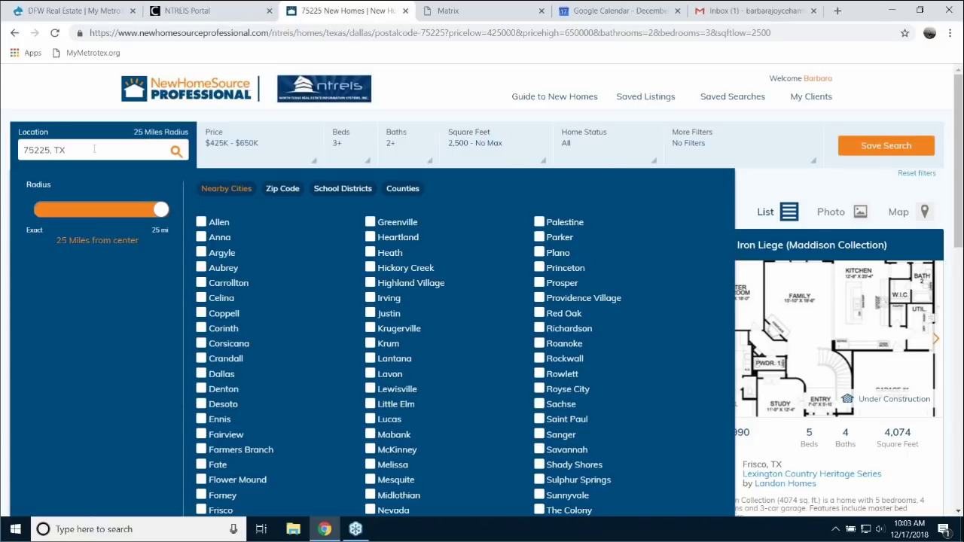
{"action": "left_click_drag", "start_coordinate": [160, 215], "coordinate": [113, 210]}
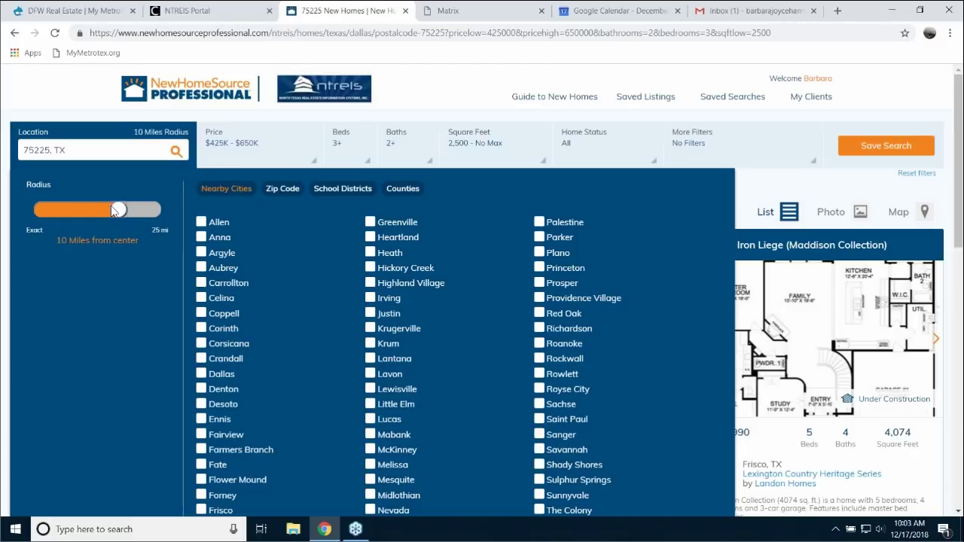
{"action": "left_click", "coordinate": [175, 153]}
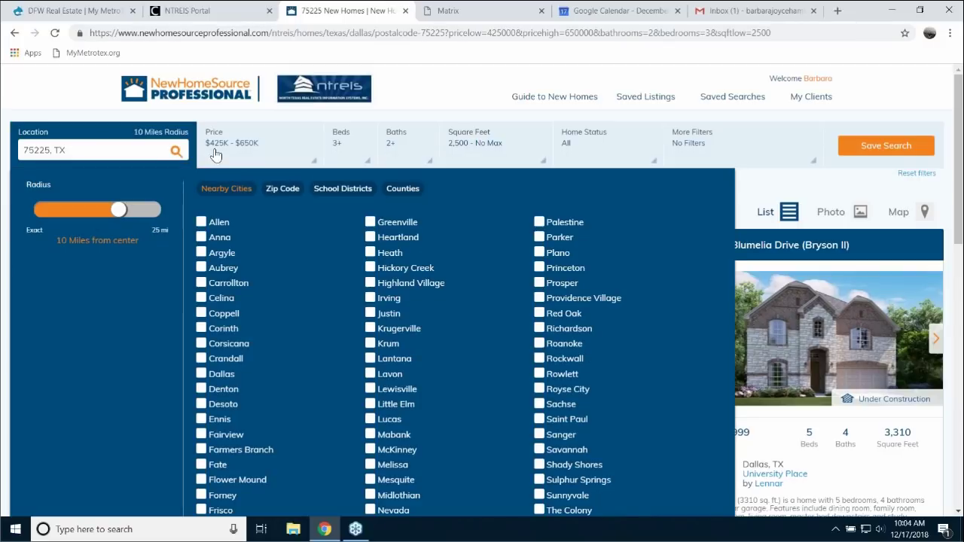
{"action": "mouse_move", "coordinate": [245, 145]}
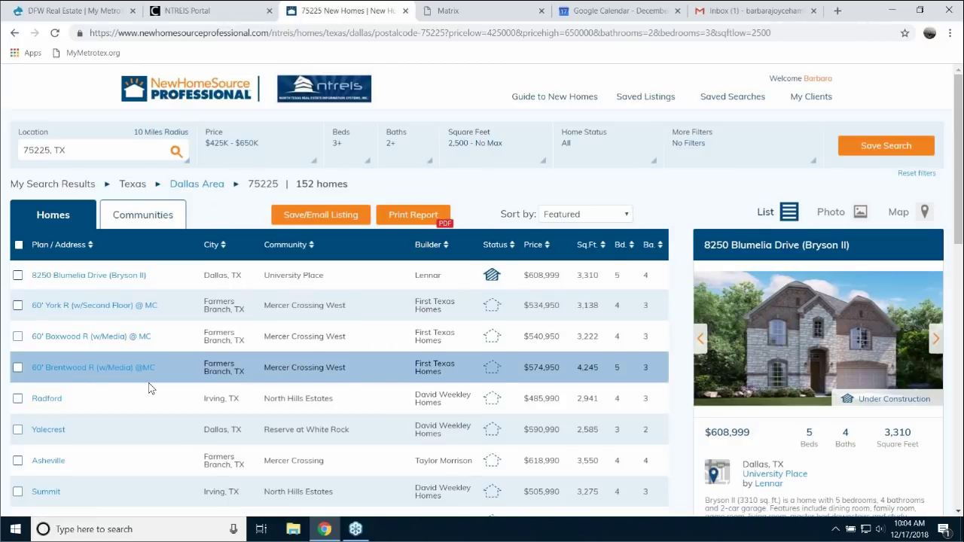
{"action": "mouse_move", "coordinate": [493, 280]}
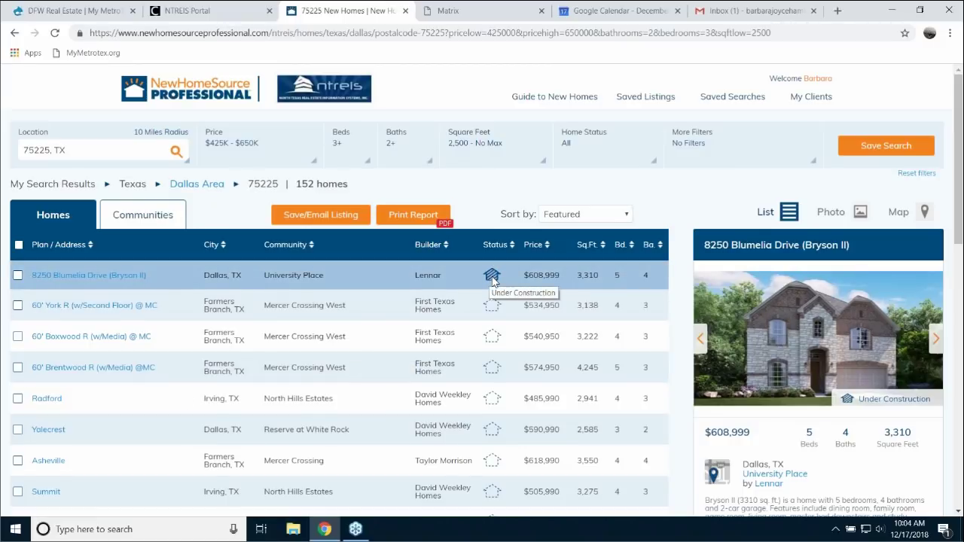
{"action": "left_click", "coordinate": [489, 388]}
{"action": "scroll", "coordinate": [490, 386], "scroll_direction": "down", "scroll_amount": 3}
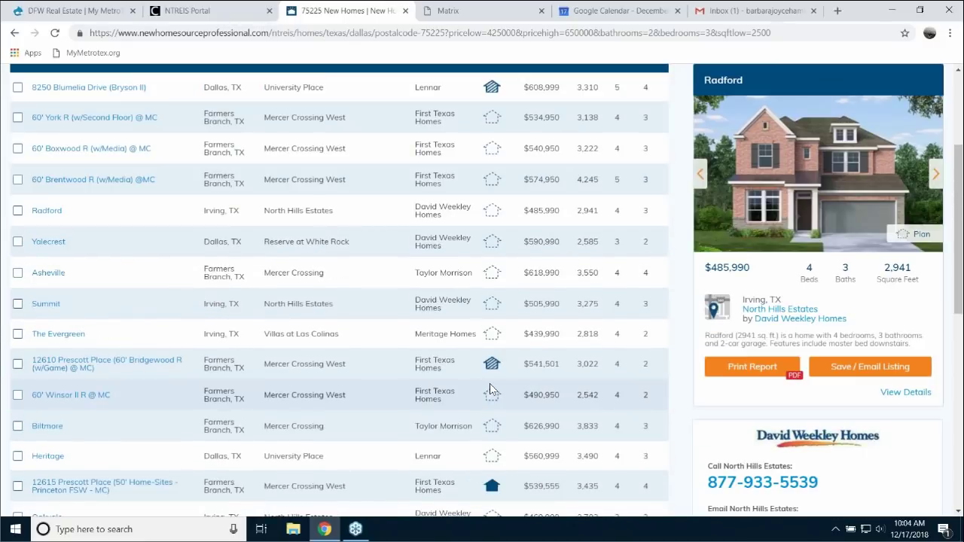
{"action": "left_click", "coordinate": [503, 380]}
{"action": "scroll", "coordinate": [503, 381], "scroll_direction": "down", "scroll_amount": 3}
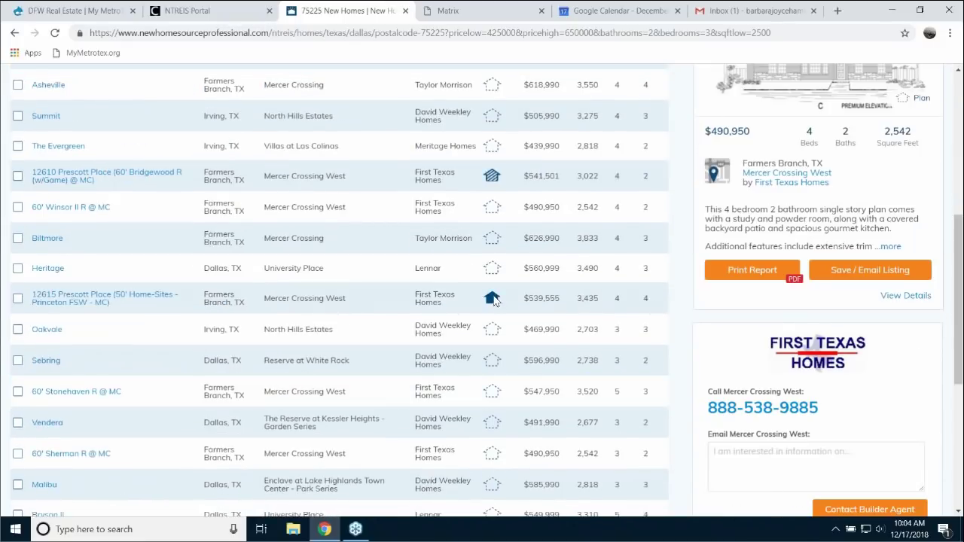
{"action": "mouse_move", "coordinate": [492, 299]}
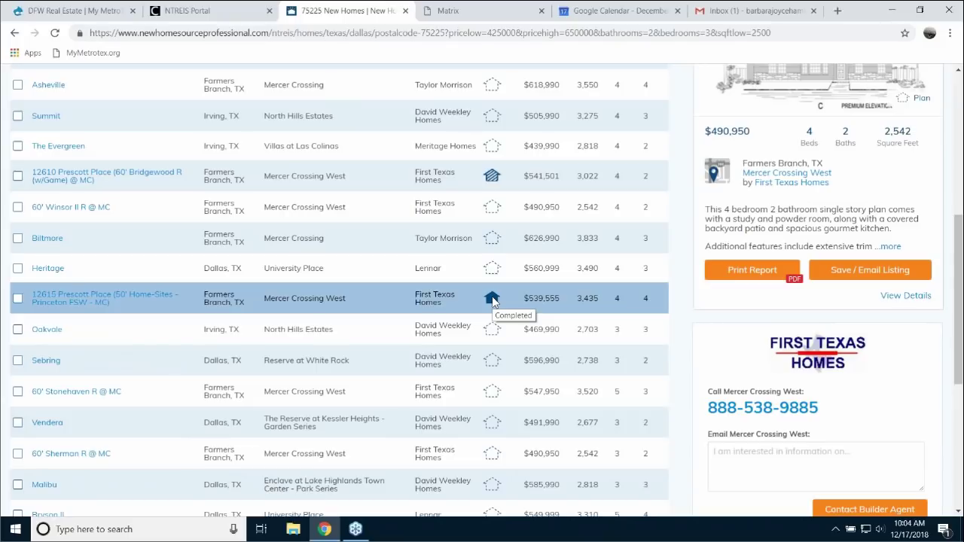
{"action": "left_click", "coordinate": [492, 299]}
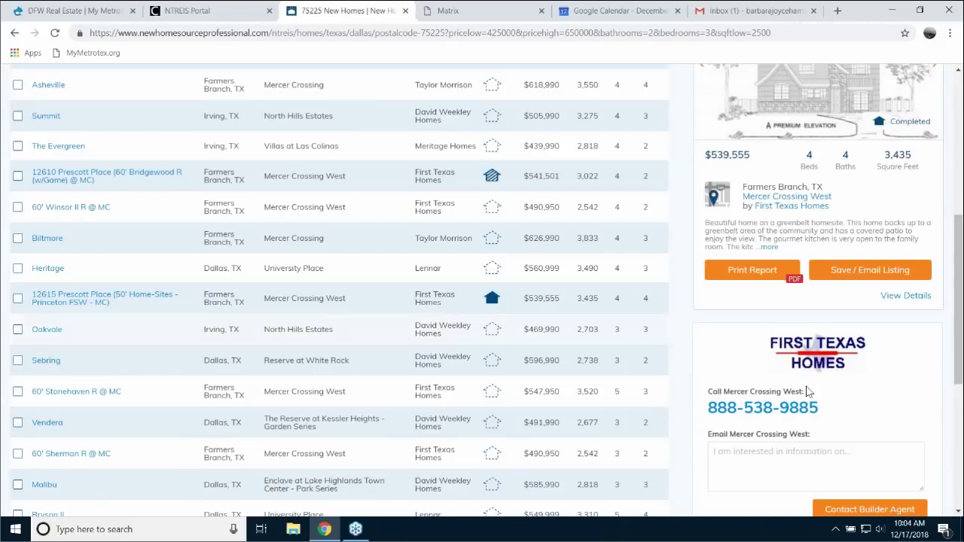
{"action": "scroll", "coordinate": [806, 391], "scroll_direction": "up", "scroll_amount": 5}
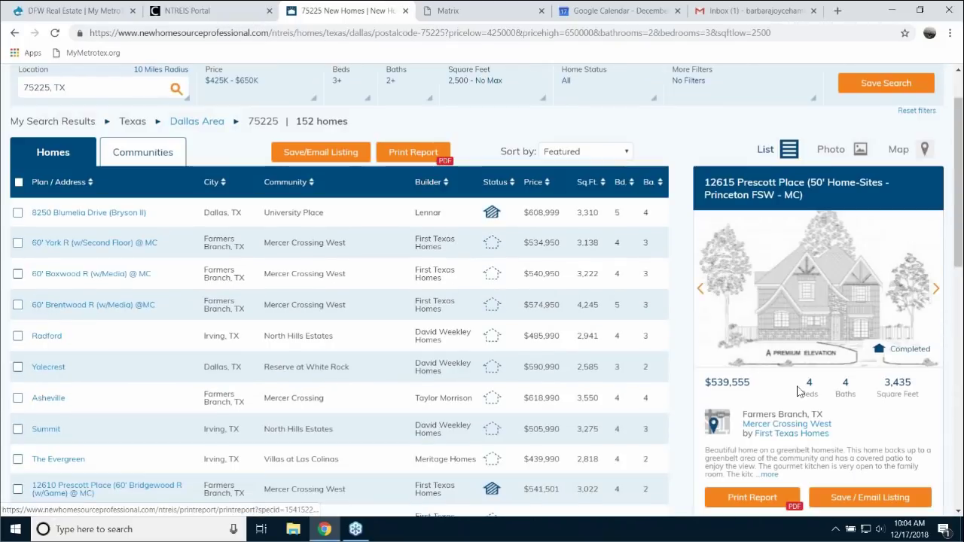
{"action": "scroll", "coordinate": [799, 391], "scroll_direction": "up", "scroll_amount": 1}
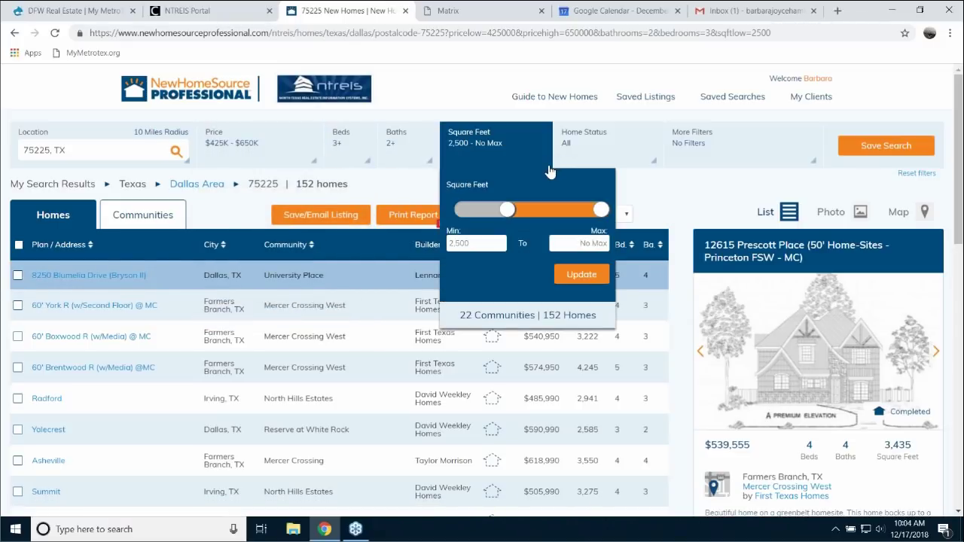
- Change the Baths filter to require at least 3 bathrooms
{"action": "mouse_move", "coordinate": [370, 155]}
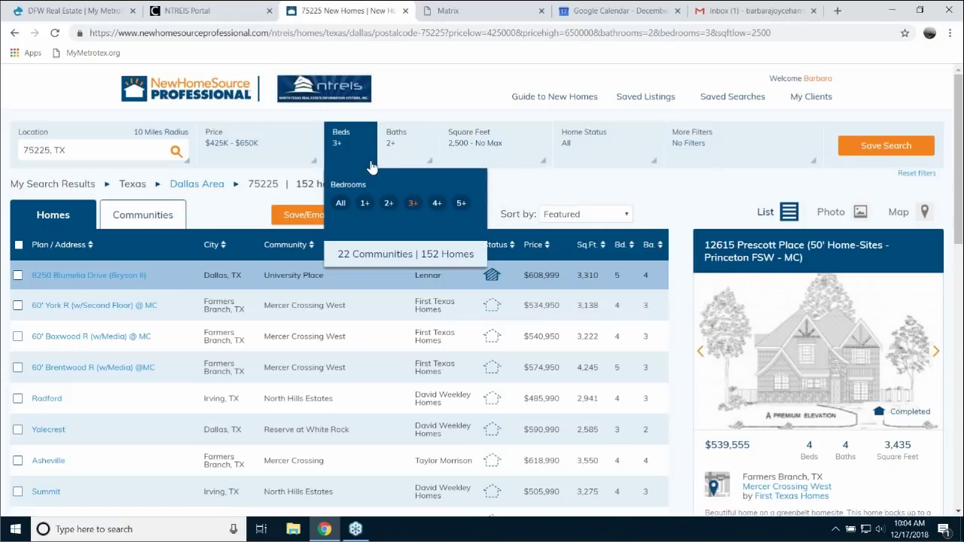
{"action": "mouse_move", "coordinate": [422, 155]}
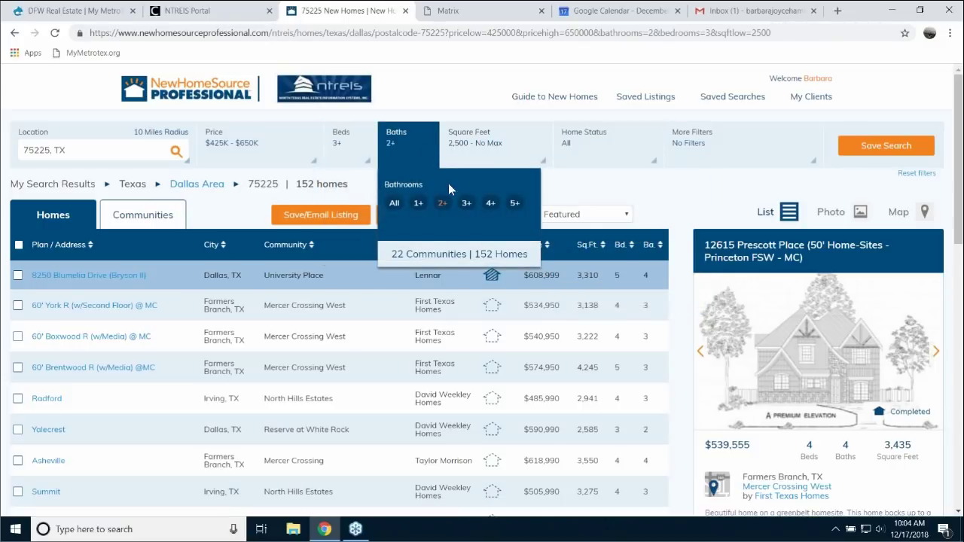
{"action": "left_click", "coordinate": [467, 204]}
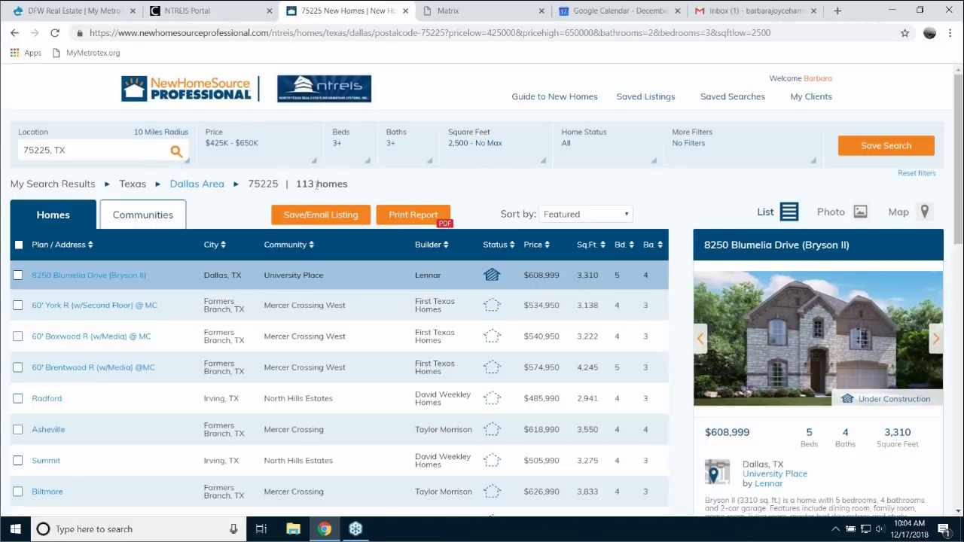
- Narrow the search radius to 5 miles, apply it, and close the NewHomeSource tab
{"action": "mouse_move", "coordinate": [123, 210]}
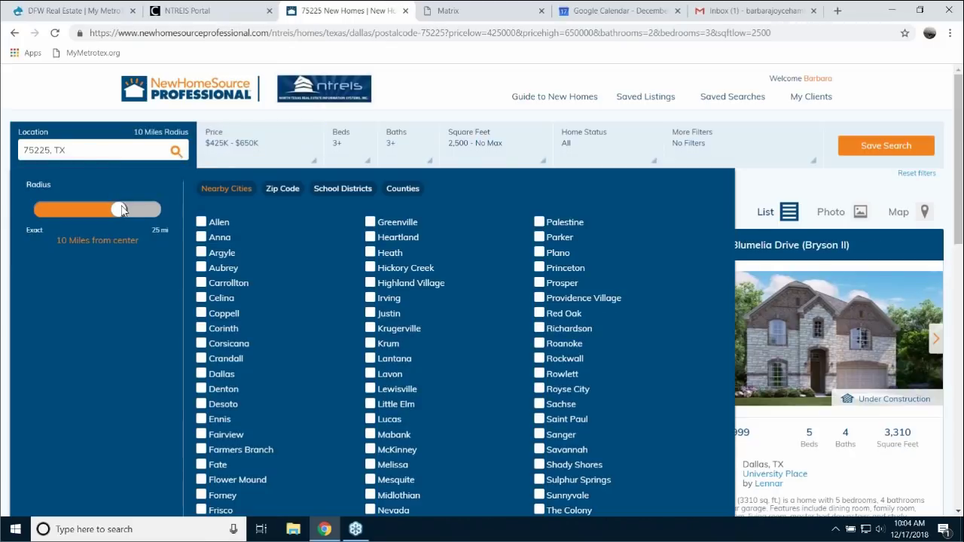
{"action": "left_click_drag", "start_coordinate": [123, 210], "coordinate": [98, 210]}
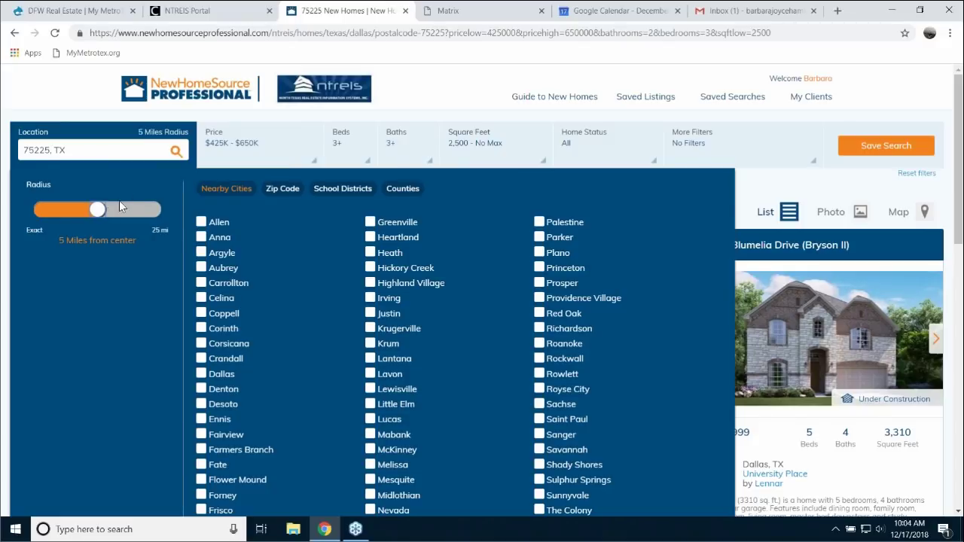
{"action": "left_click", "coordinate": [176, 152]}
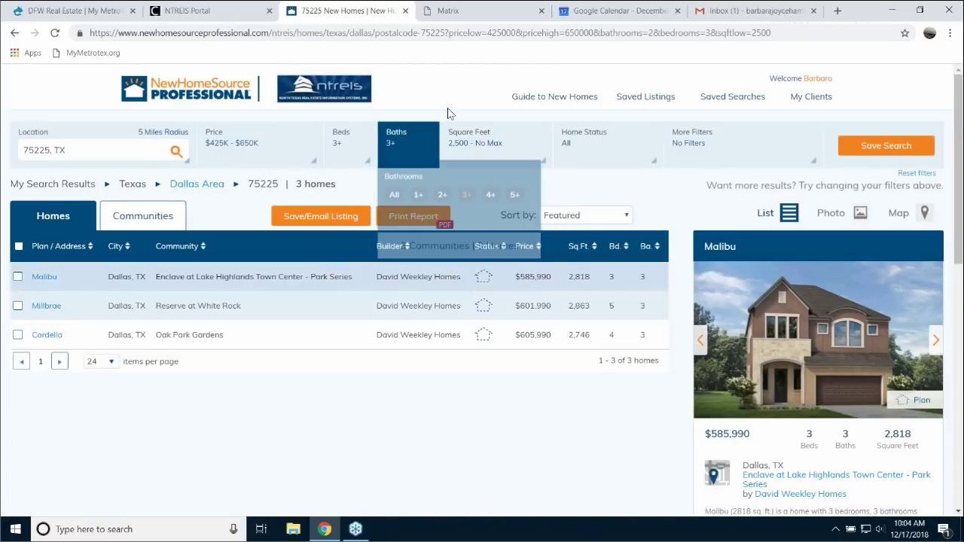
{"action": "left_click", "coordinate": [405, 11]}
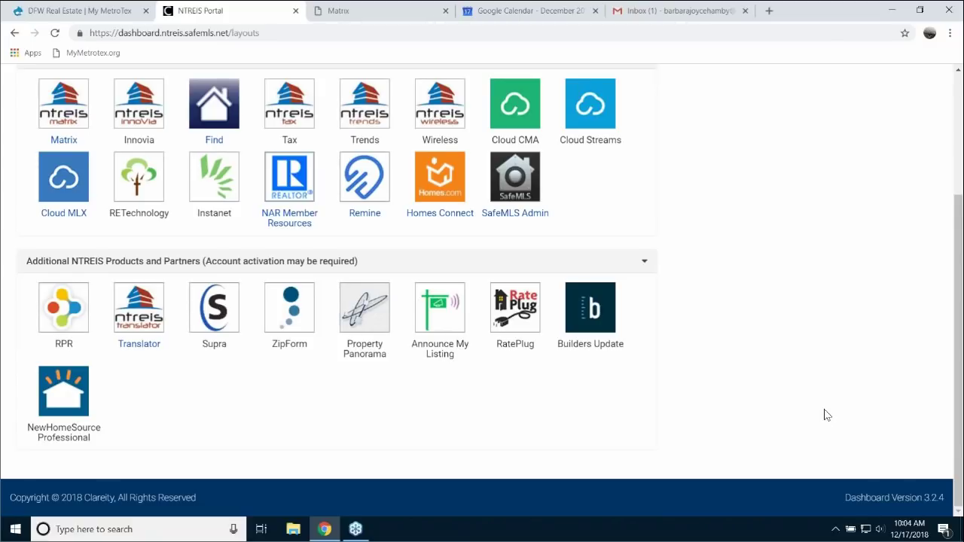
- Scroll the portal dashboard to the top and switch to the Matrix home page tab
{"action": "scroll", "coordinate": [826, 413], "scroll_direction": "up", "scroll_amount": 3}
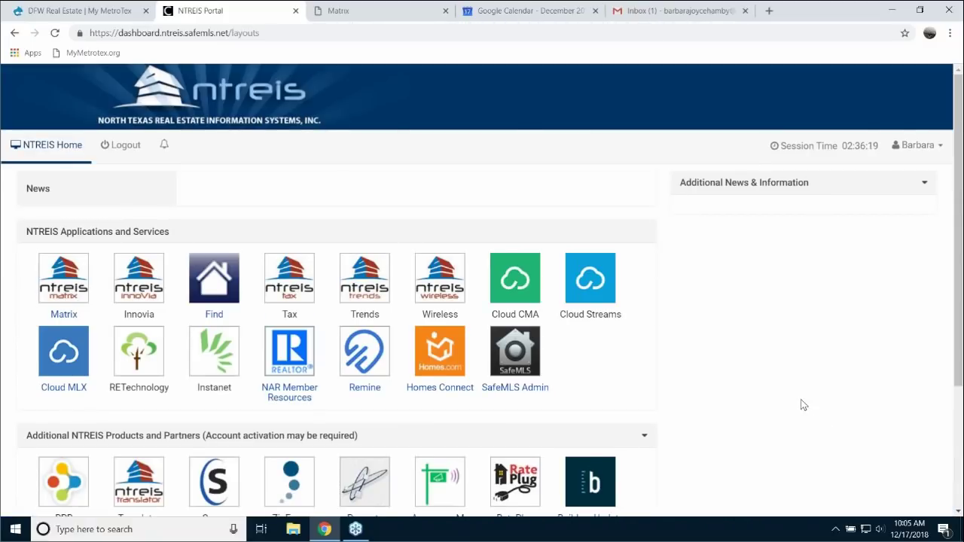
{"action": "left_click", "coordinate": [369, 15]}
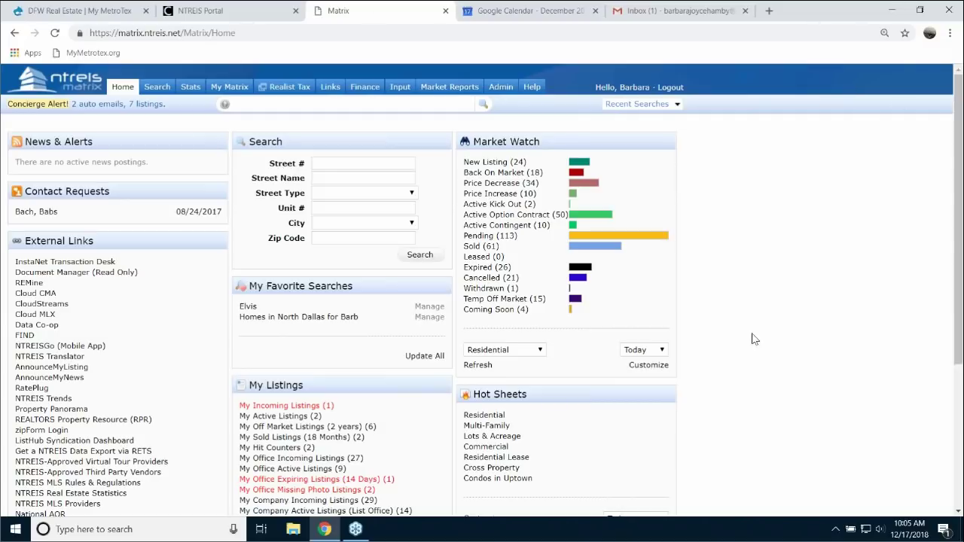
- Open the Matrix Mobile home page via the Help Index's Matrix Mobile topic
{"action": "left_click", "coordinate": [533, 88]}
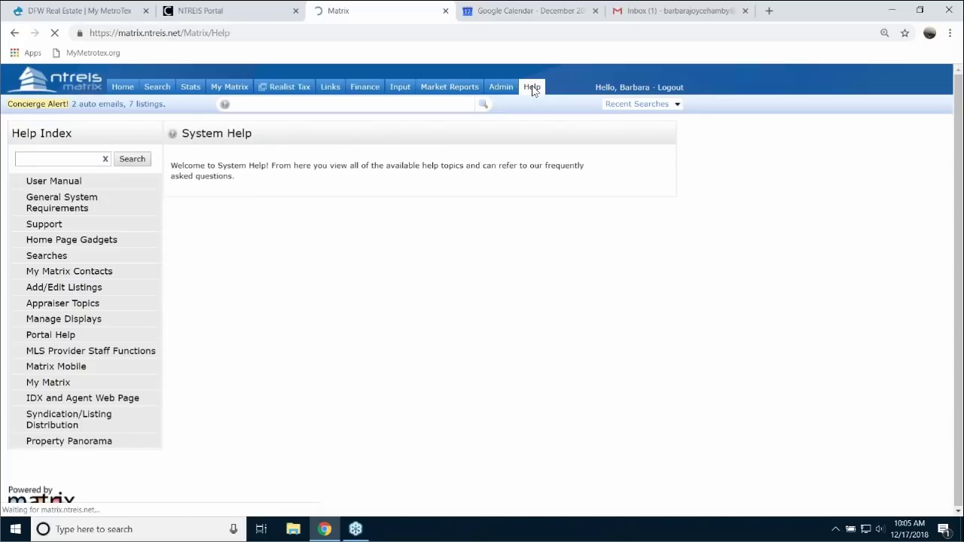
{"action": "left_click", "coordinate": [66, 368]}
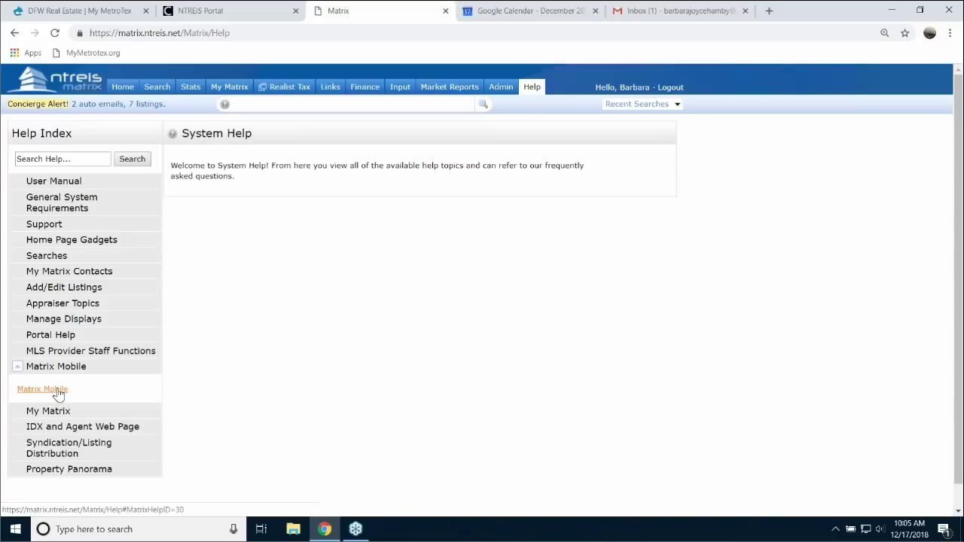
{"action": "left_click", "coordinate": [59, 393]}
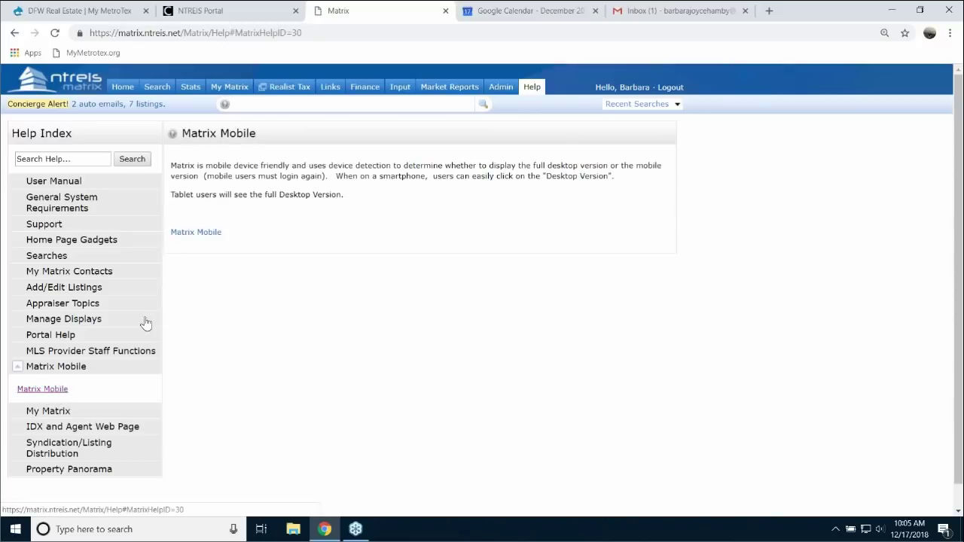
{"action": "left_click", "coordinate": [198, 233]}
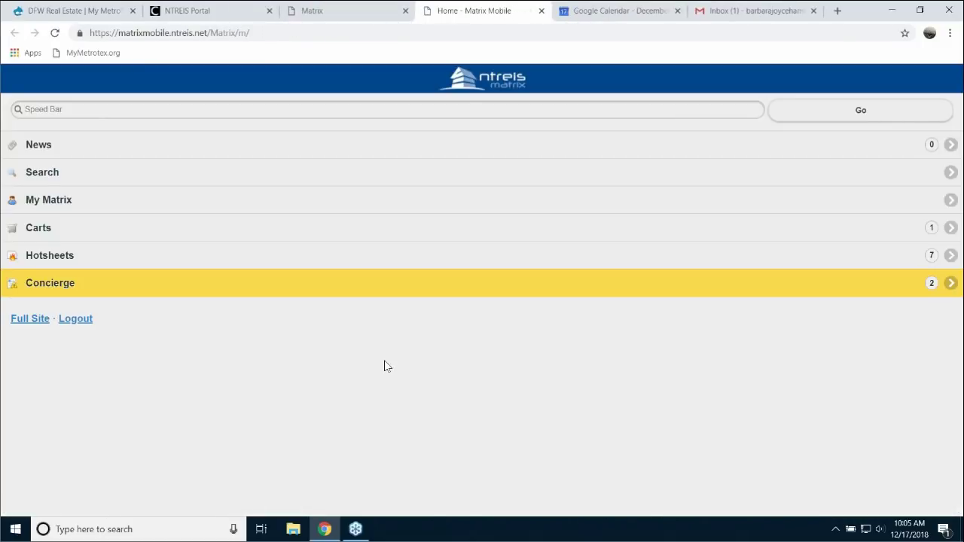
- Restore down the browser, then edit active listing 1705 test listing Drive via My Matrix > My Listings
{"action": "left_click", "coordinate": [922, 12]}
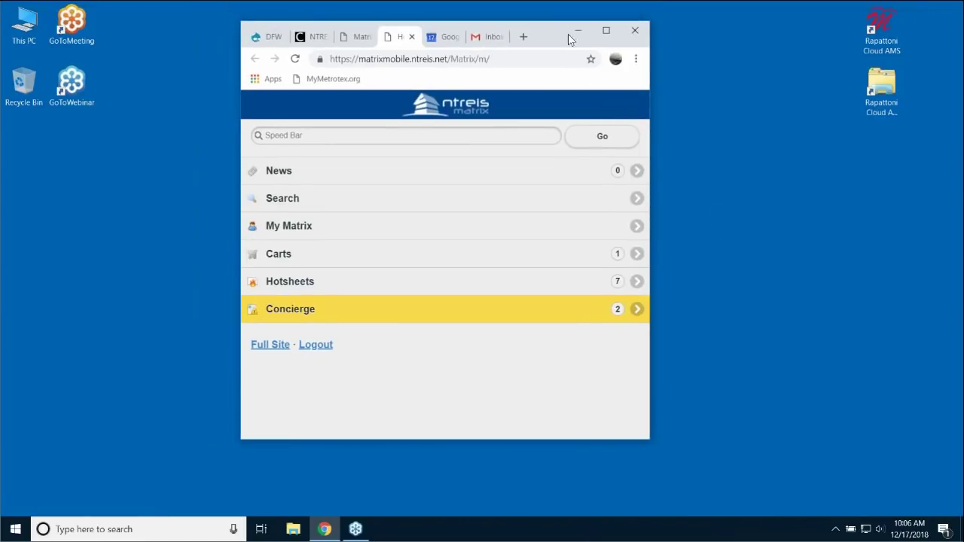
{"action": "left_click_drag", "start_coordinate": [561, 21], "coordinate": [566, 15]}
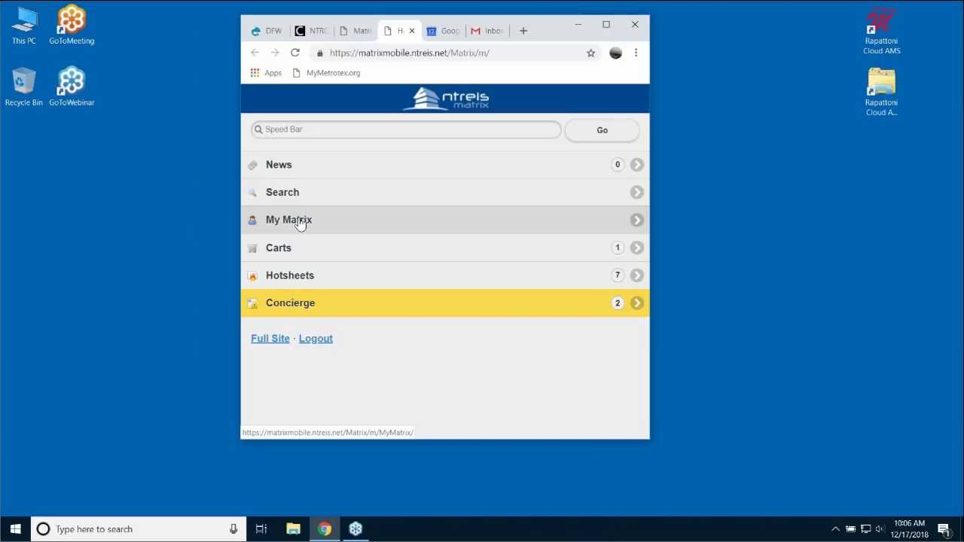
{"action": "left_click", "coordinate": [300, 224]}
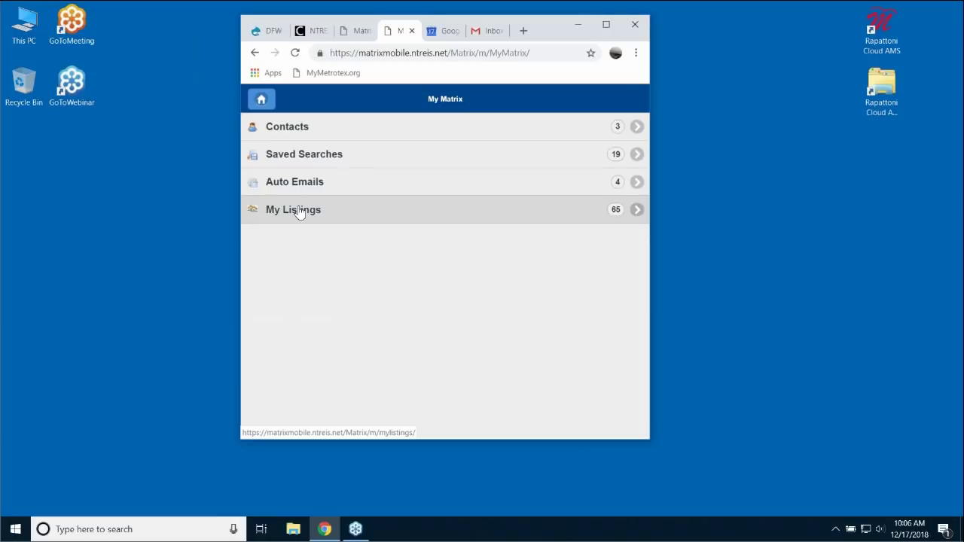
{"action": "left_click", "coordinate": [300, 212]}
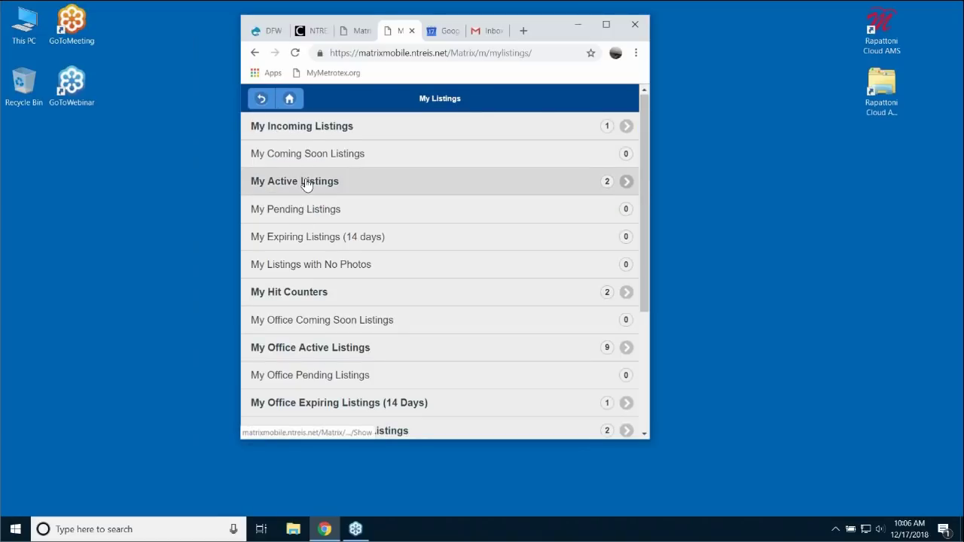
{"action": "left_click", "coordinate": [306, 184]}
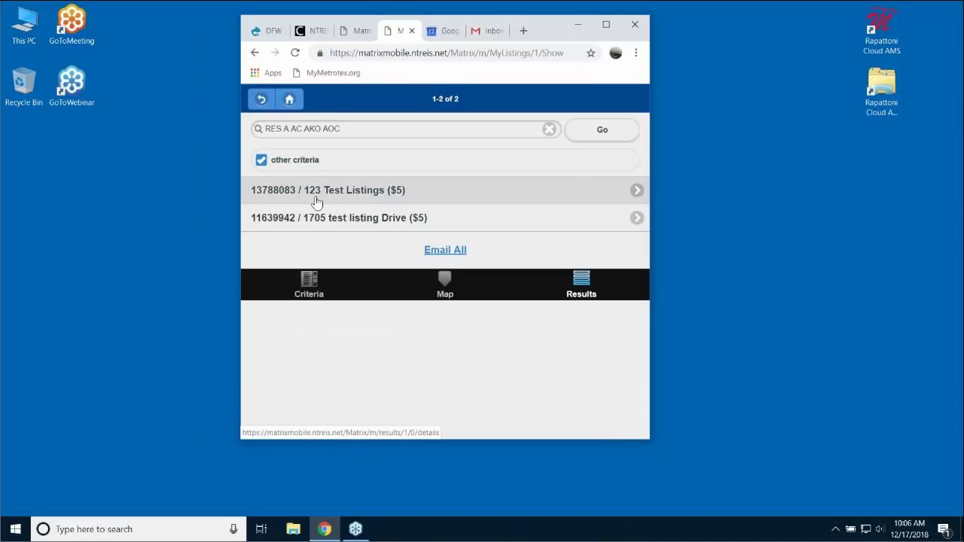
{"action": "left_click", "coordinate": [328, 220]}
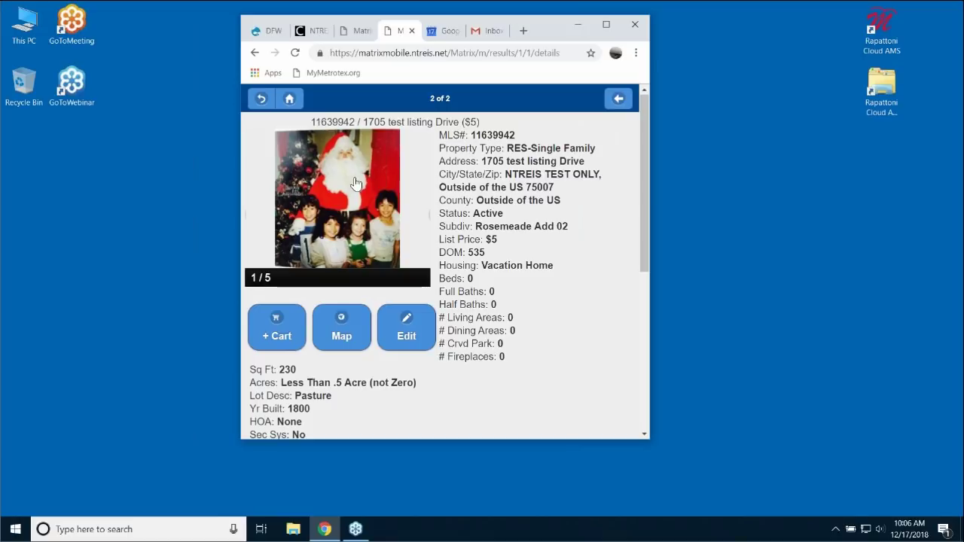
{"action": "left_click", "coordinate": [409, 333]}
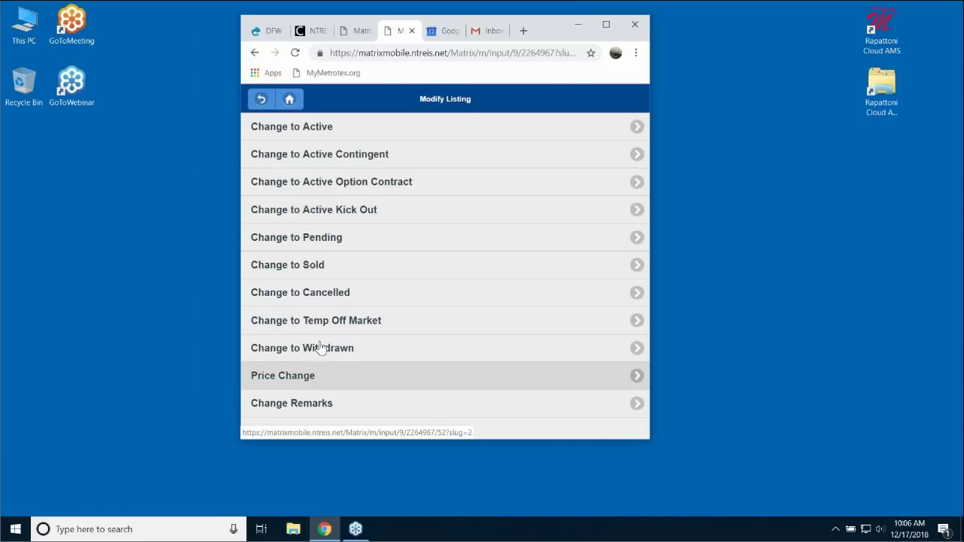
- Enter a new list price on the 1705 test listing, submit it, and view the updated details
{"action": "left_click", "coordinate": [304, 379]}
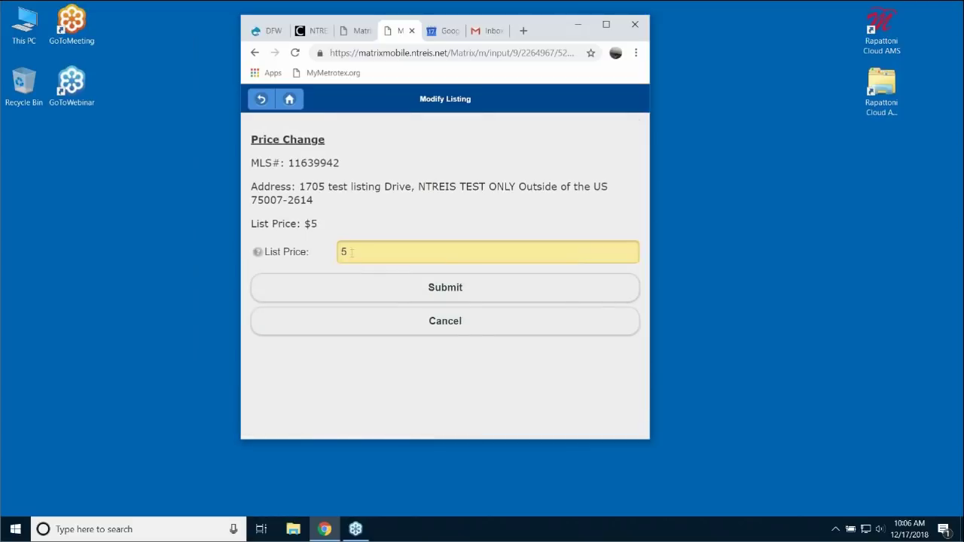
{"action": "left_click_drag", "start_coordinate": [352, 252], "coordinate": [334, 257]}
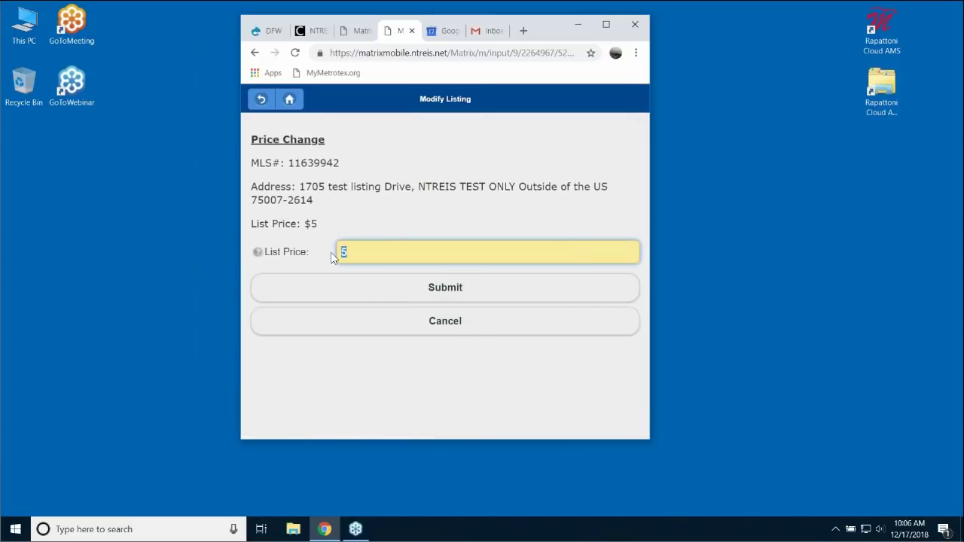
{"action": "type", "text": "4"}
{"action": "left_click", "coordinate": [444, 288]}
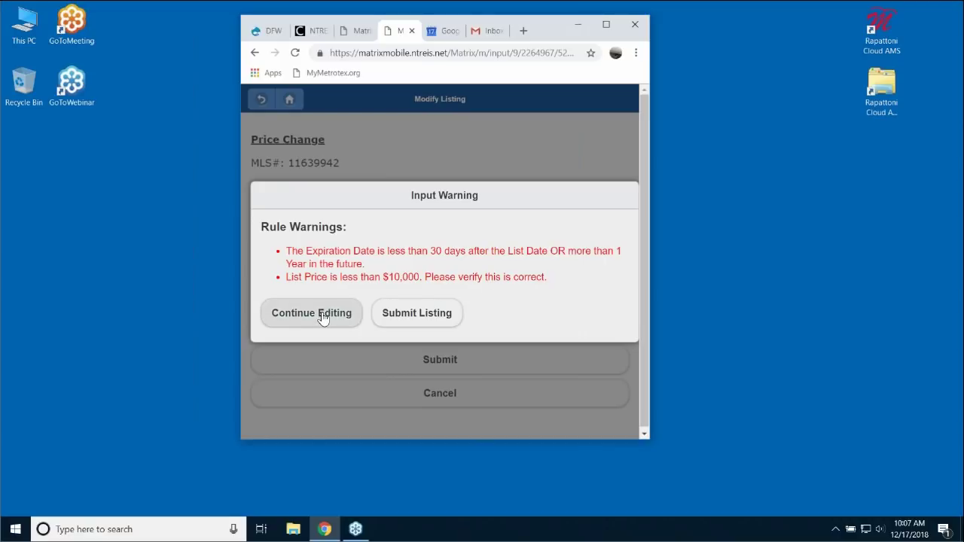
{"action": "left_click", "coordinate": [425, 315]}
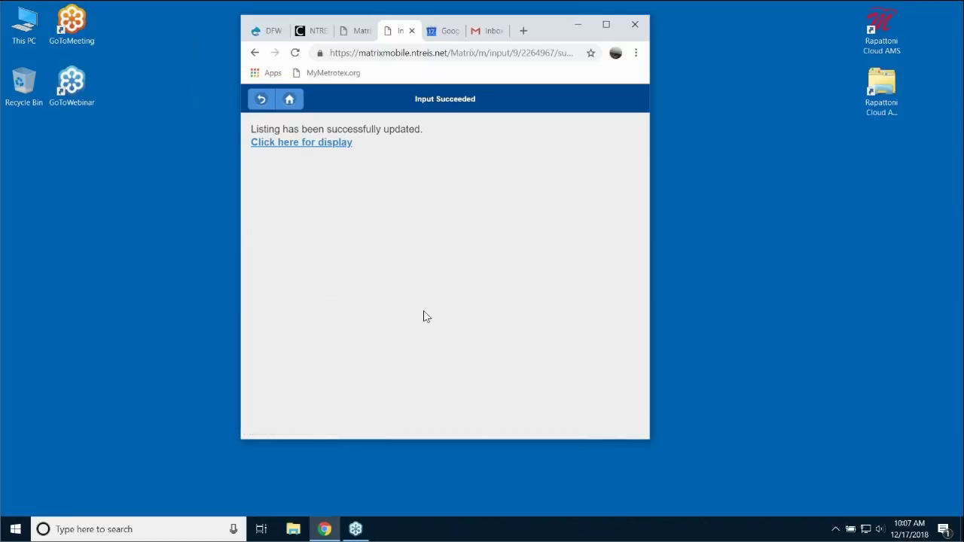
{"action": "left_click", "coordinate": [320, 147]}
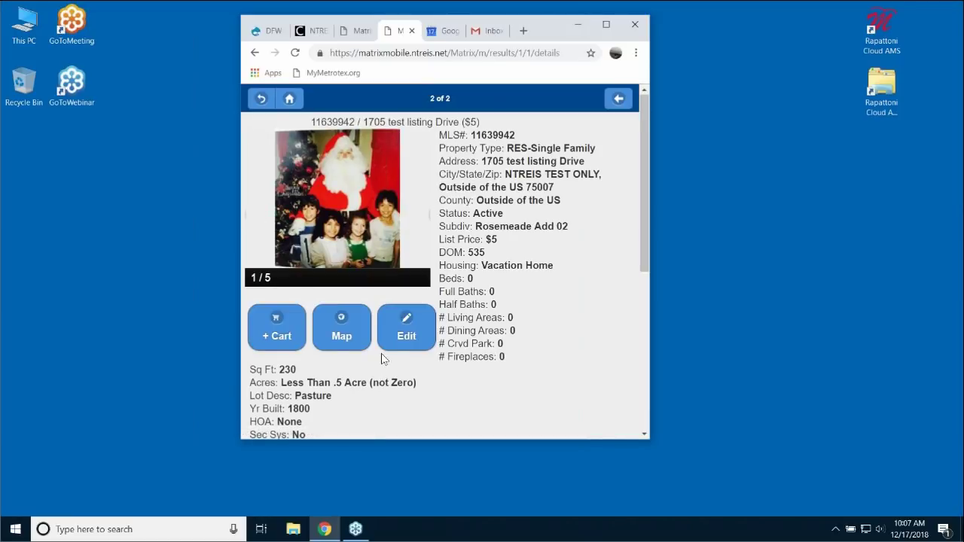
- Return to the home menu, glance at the Hotsheets categories, then bring up the Search categories
{"action": "left_click", "coordinate": [290, 101]}
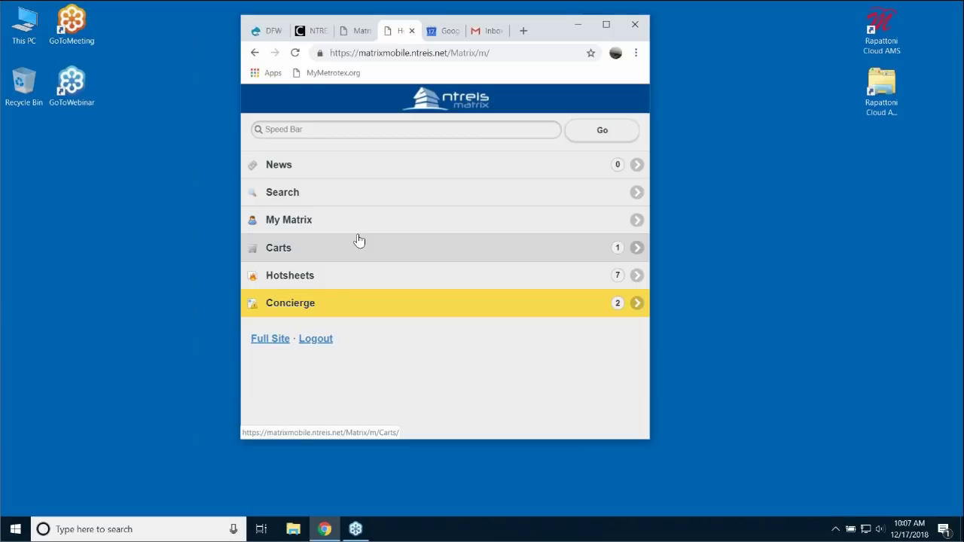
{"action": "left_click", "coordinate": [319, 276]}
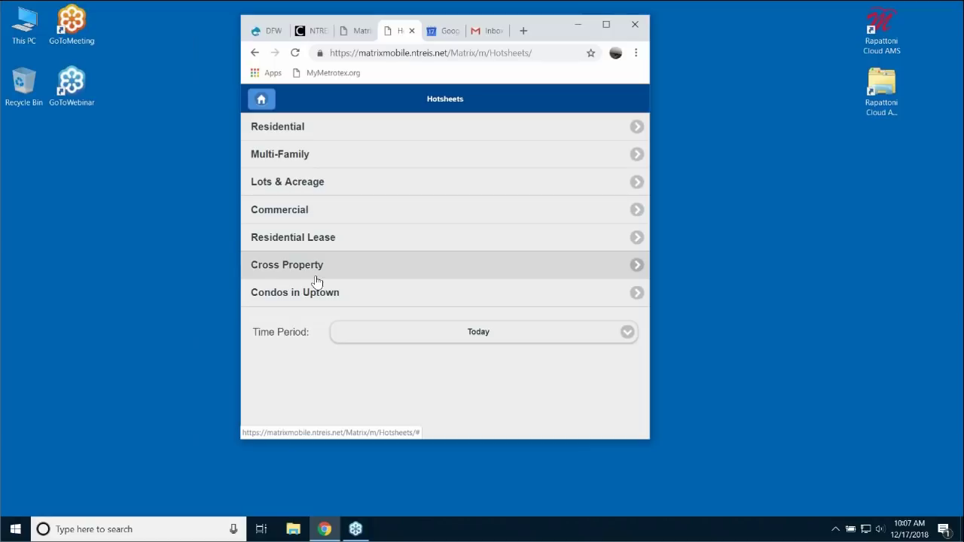
{"action": "left_click", "coordinate": [257, 98]}
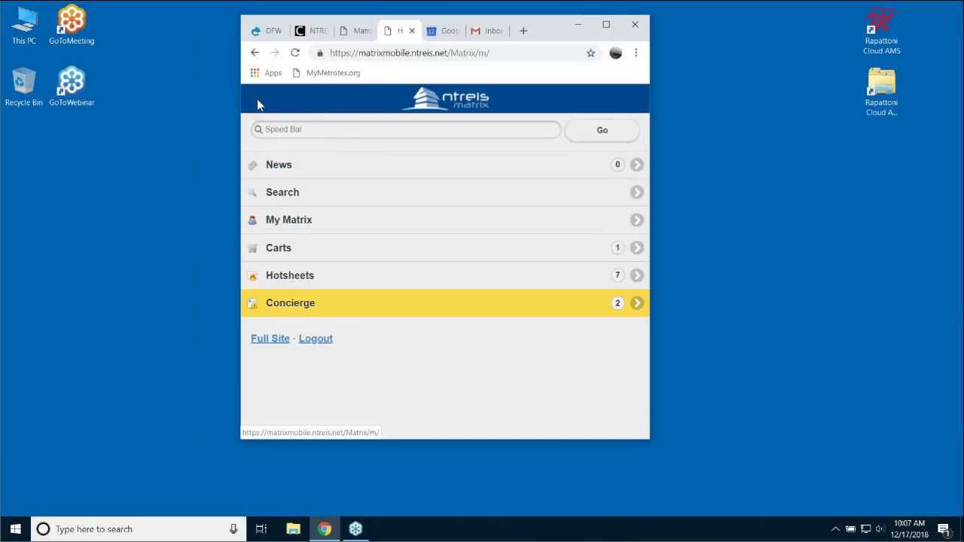
{"action": "left_click", "coordinate": [293, 194]}
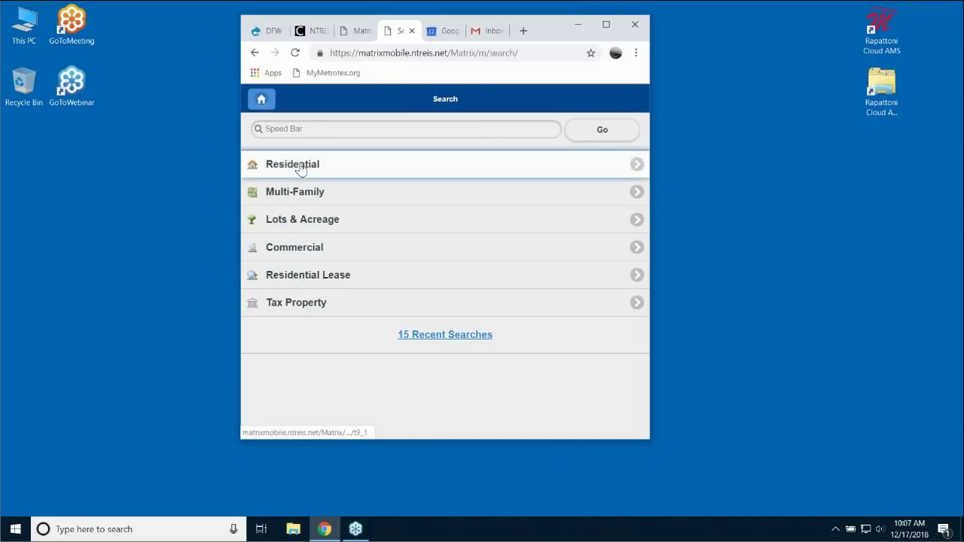
- Start a Residential search with Prop Type RES-Single Family and Status limited to Active
{"action": "left_click", "coordinate": [299, 164]}
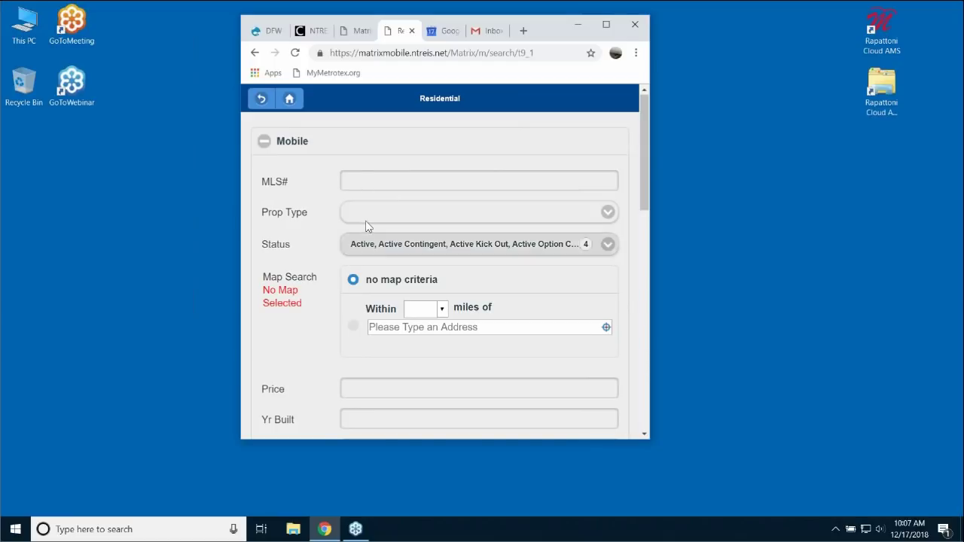
{"action": "left_click", "coordinate": [606, 212]}
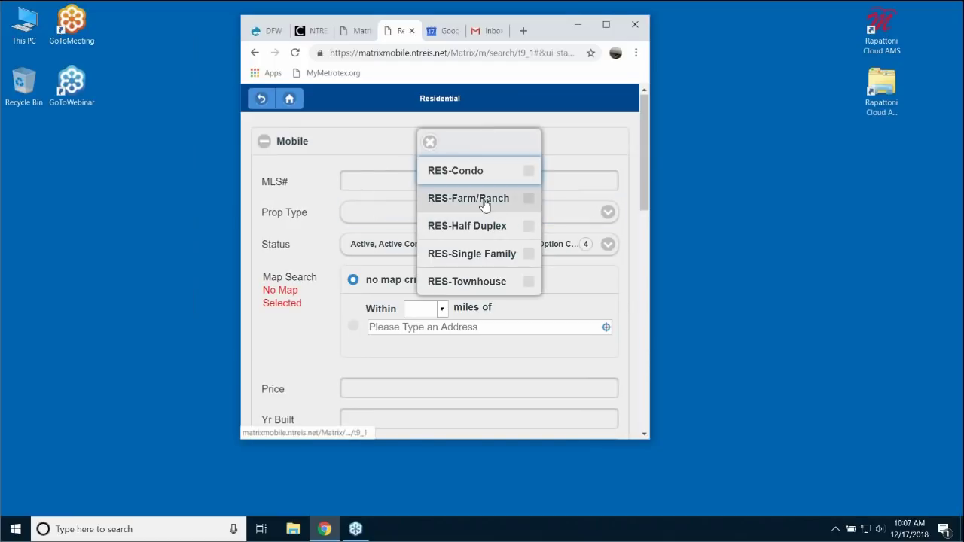
{"action": "left_click", "coordinate": [471, 256]}
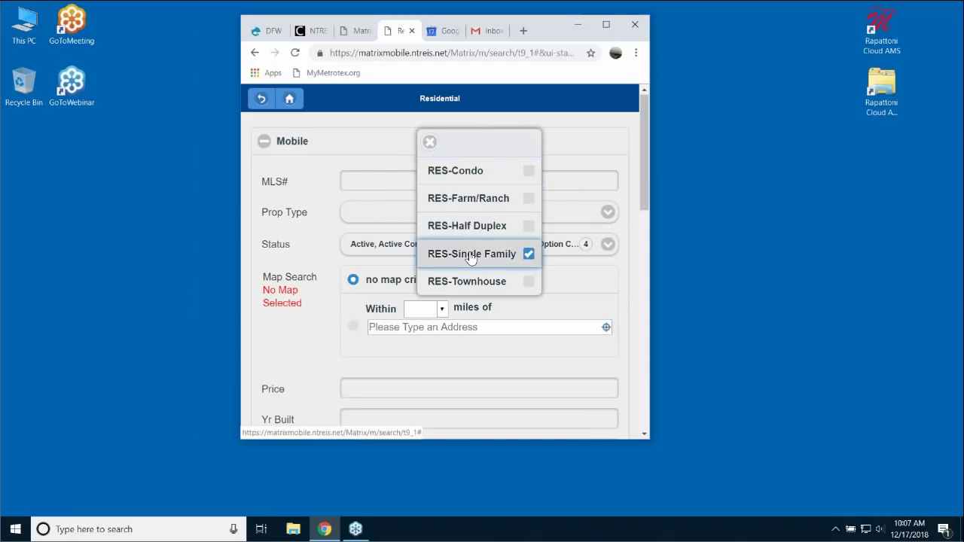
{"action": "left_click", "coordinate": [381, 249]}
{"action": "left_click", "coordinate": [608, 248]}
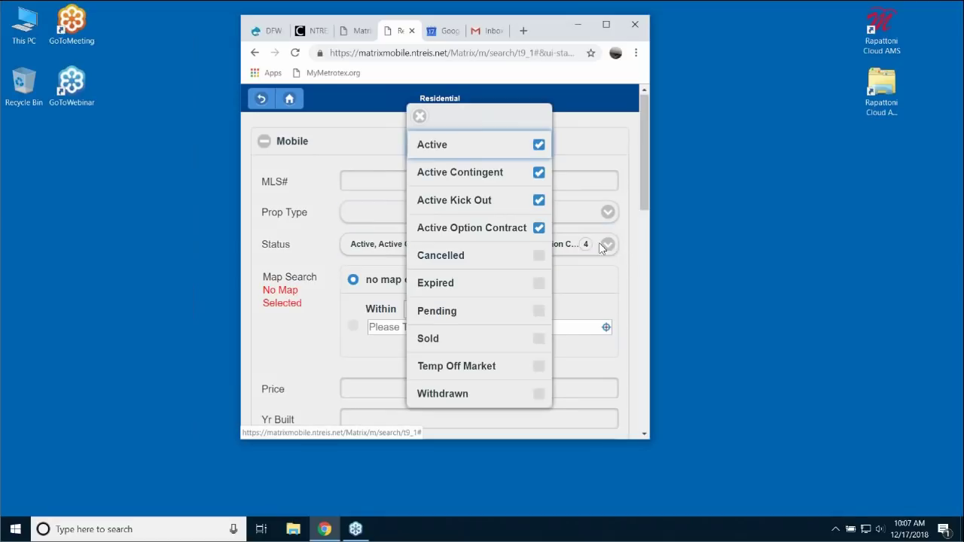
{"action": "left_click", "coordinate": [539, 227]}
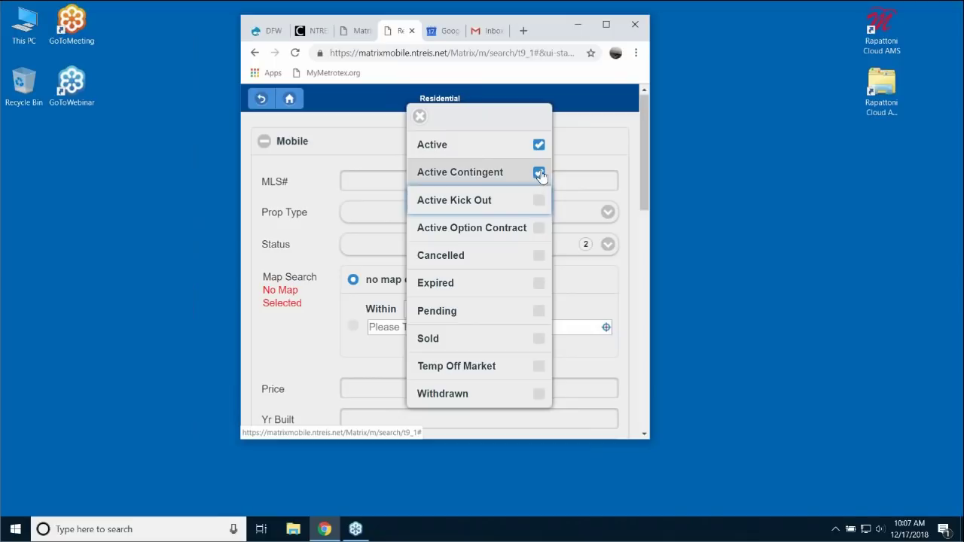
{"action": "left_click", "coordinate": [538, 172]}
{"action": "left_click", "coordinate": [379, 247]}
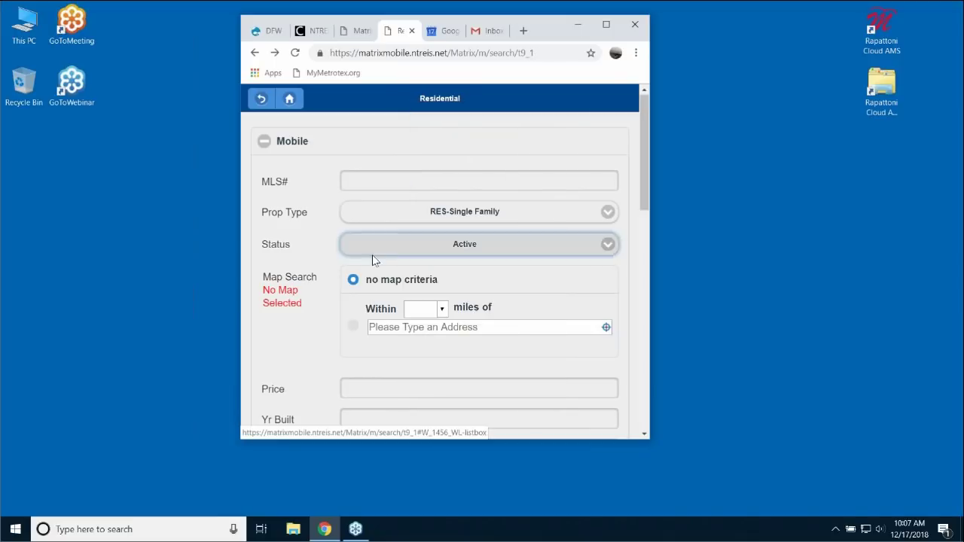
- Enter City Dallas and Zip 75225, then run the search
{"action": "scroll", "coordinate": [414, 308], "scroll_direction": "down", "scroll_amount": 2}
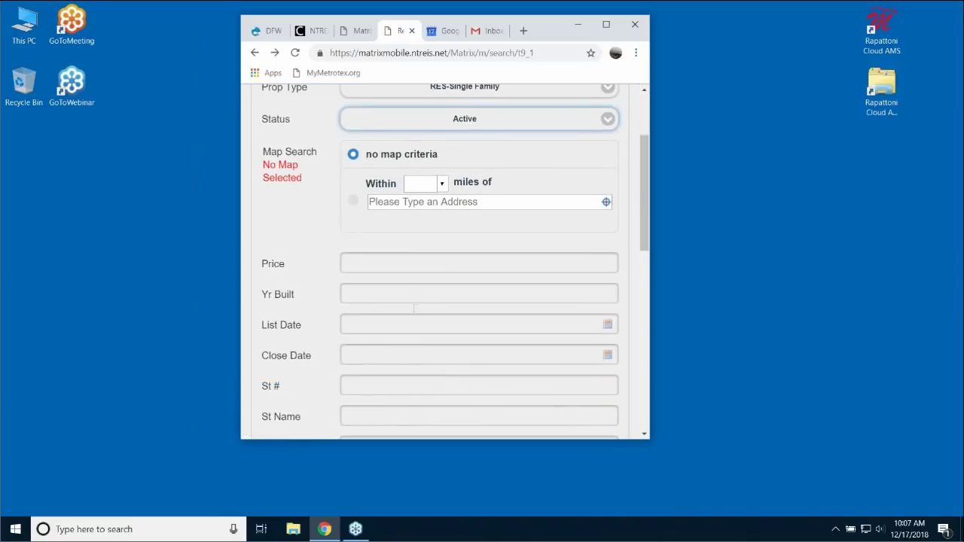
{"action": "left_click", "coordinate": [379, 261]}
{"action": "scroll", "coordinate": [379, 264], "scroll_direction": "down", "scroll_amount": 3}
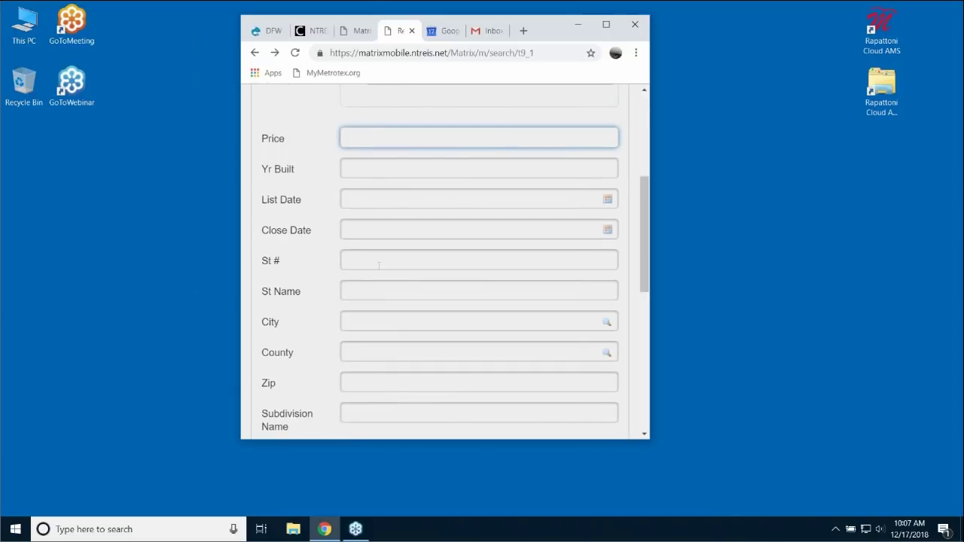
{"action": "left_click", "coordinate": [369, 260]}
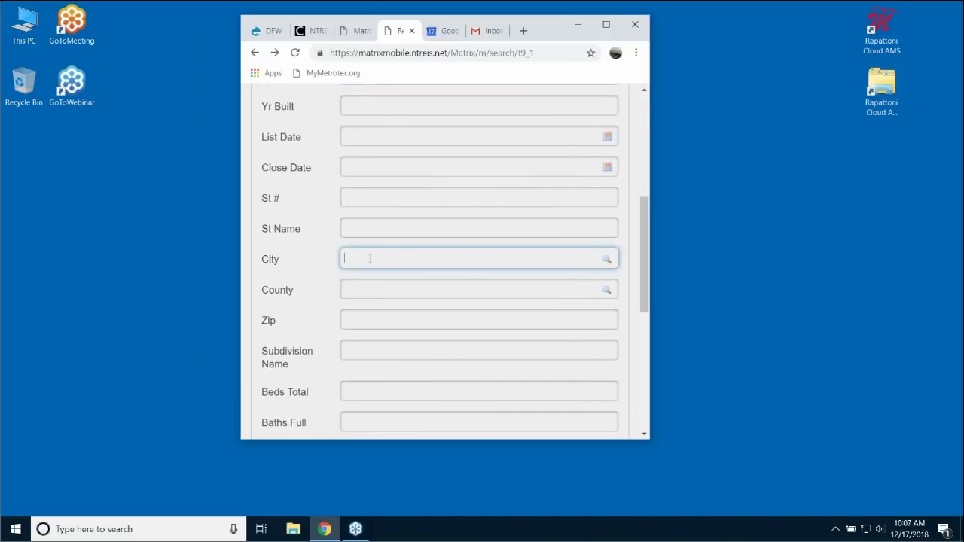
{"action": "type", "text": "dallas"}
{"action": "left_click", "coordinate": [356, 320]}
{"action": "type", "text": "75225"}
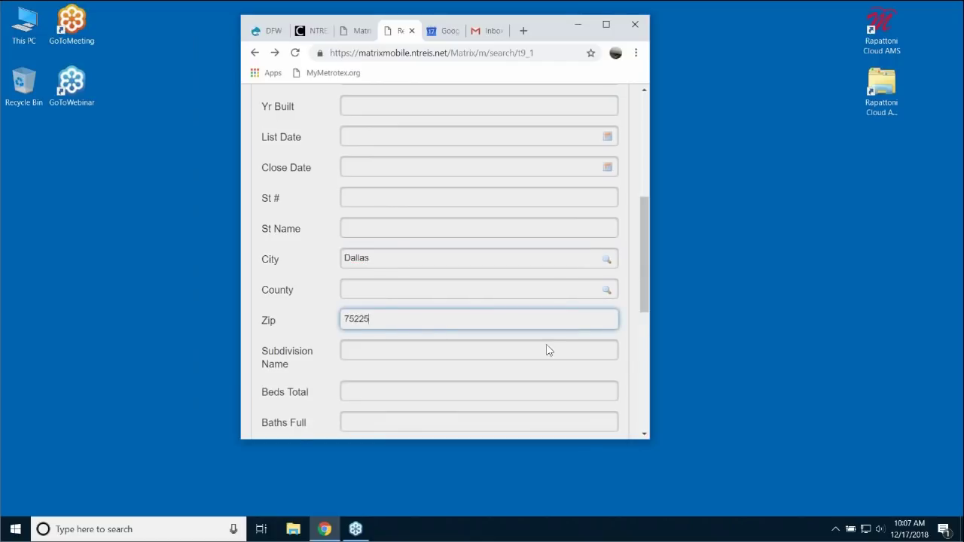
{"action": "scroll", "coordinate": [547, 348], "scroll_direction": "down", "scroll_amount": 5}
{"action": "left_click", "coordinate": [438, 368]}
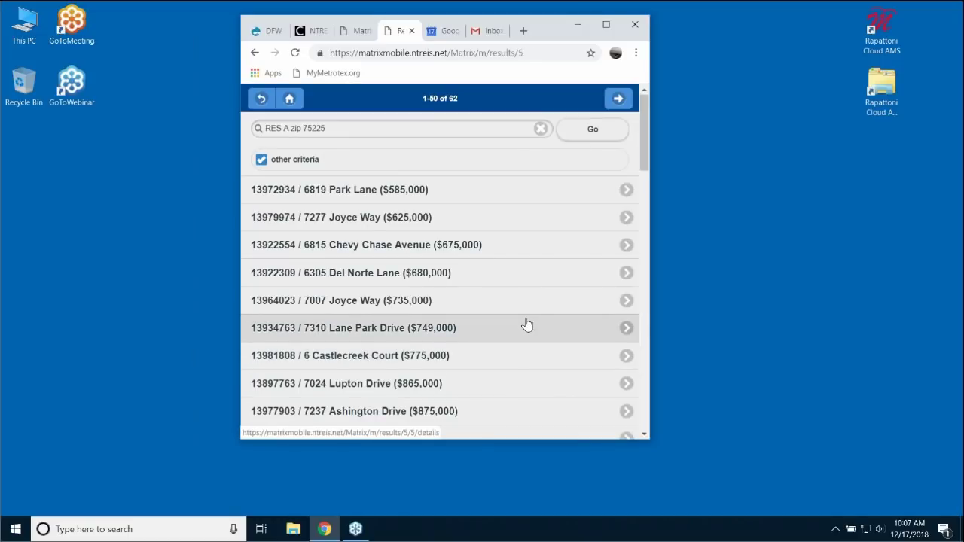
{"action": "left_click", "coordinate": [434, 273]}
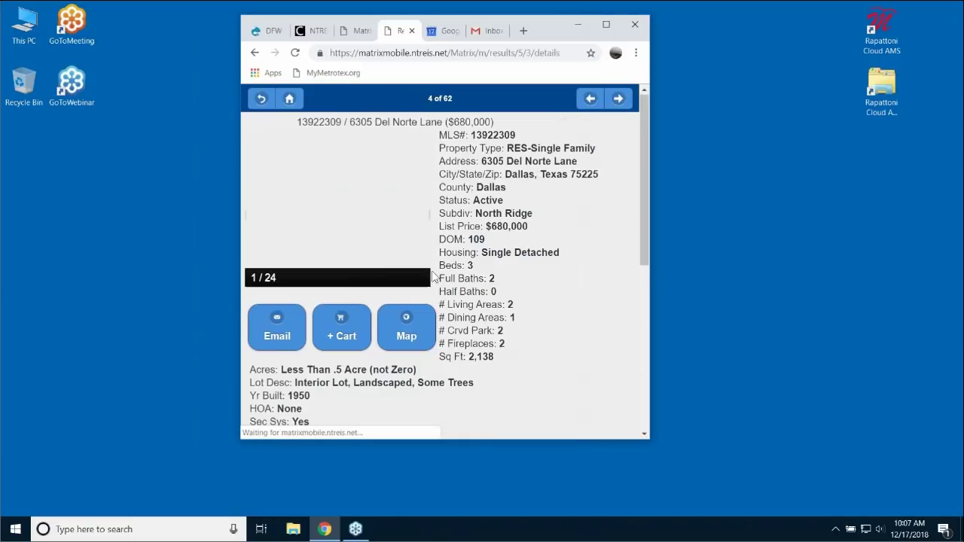
{"action": "left_click", "coordinate": [382, 205]}
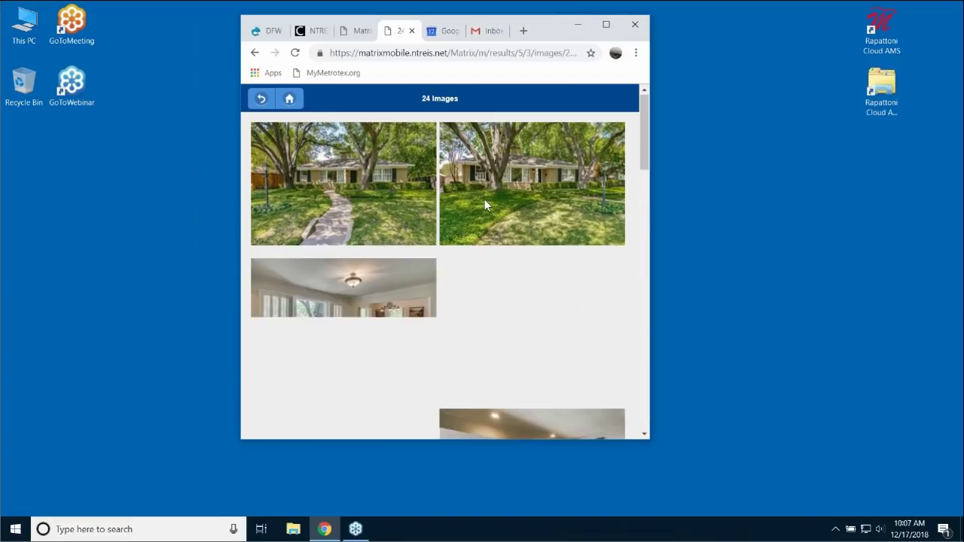
{"action": "scroll", "coordinate": [546, 291], "scroll_direction": "down", "scroll_amount": 4}
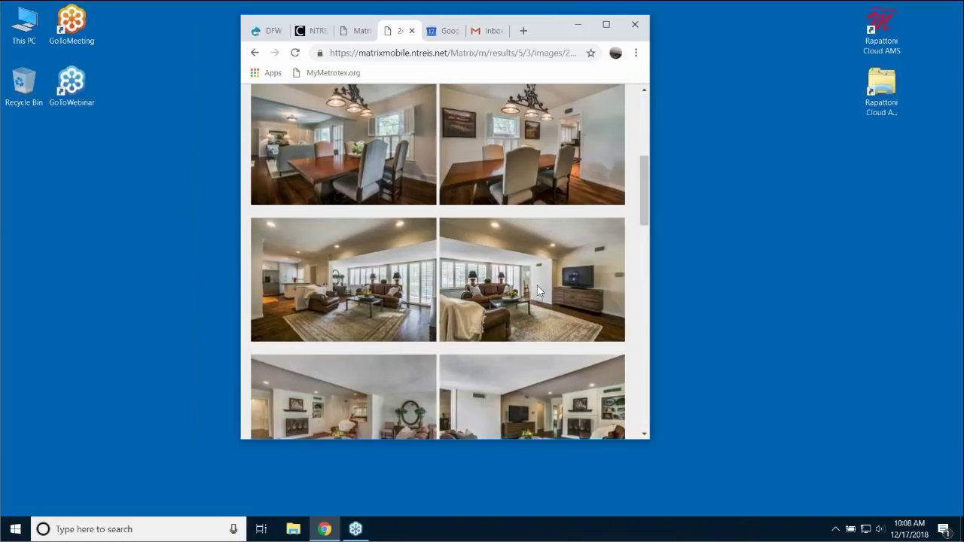
{"action": "scroll", "coordinate": [537, 287], "scroll_direction": "up", "scroll_amount": 5}
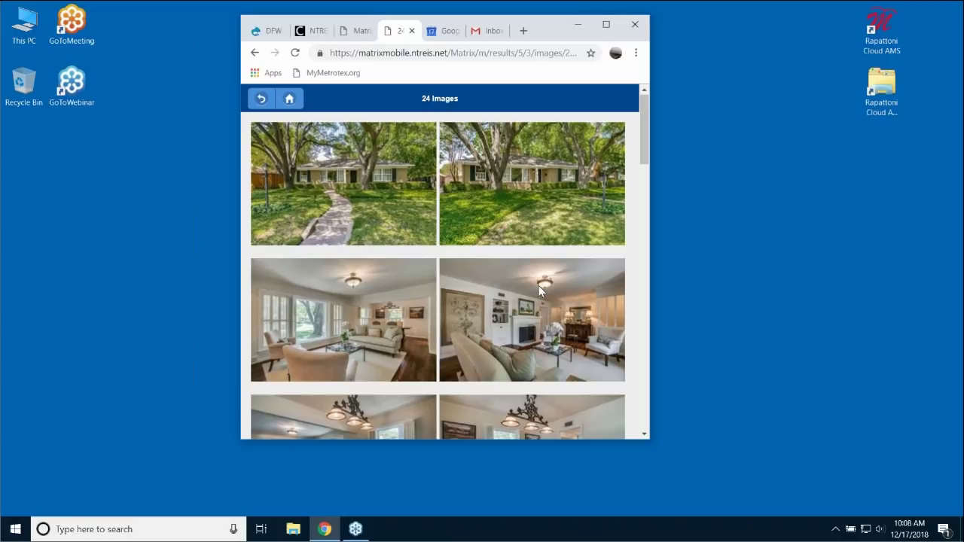
{"action": "left_click", "coordinate": [290, 98]}
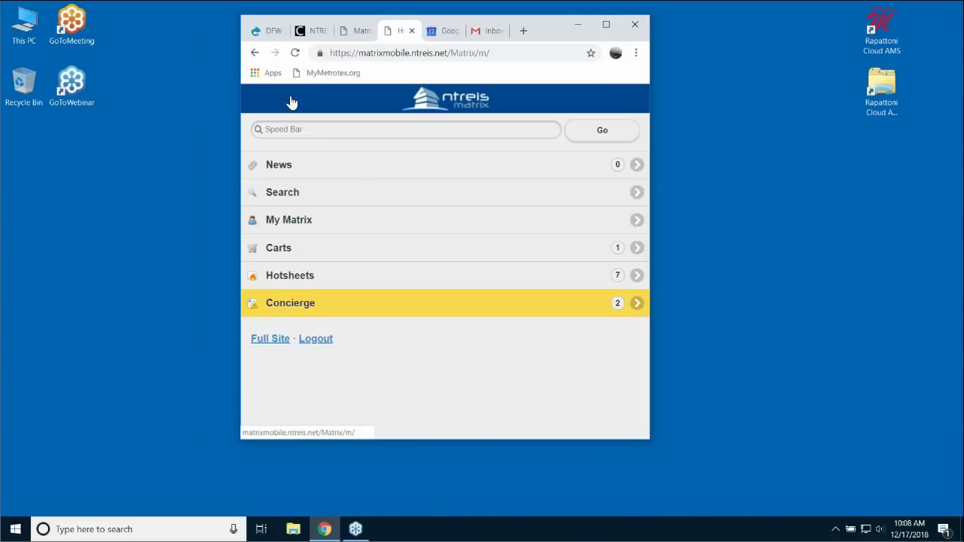
{"action": "left_click", "coordinate": [607, 25]}
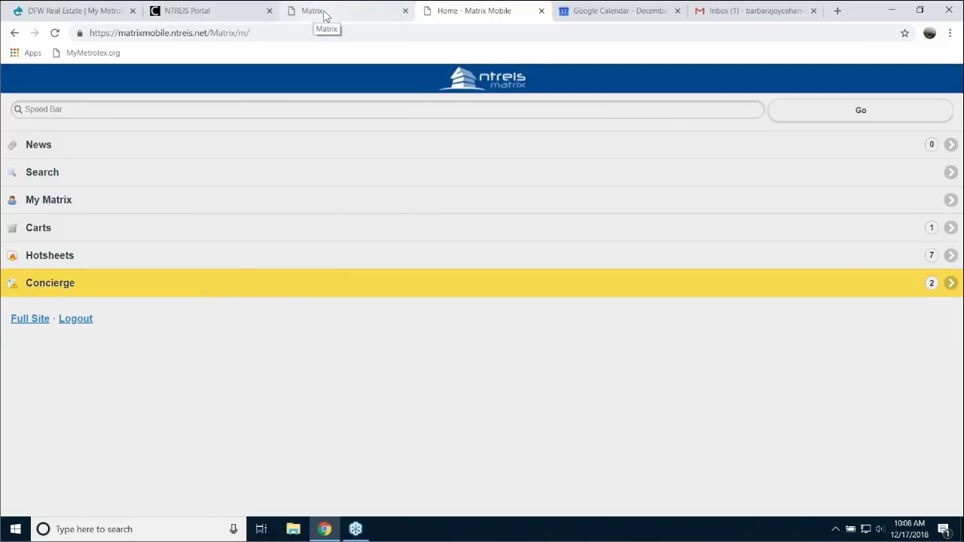
- Switch to the full desktop Matrix site, close the duplicate tab, and launch Realist Tax from Home
{"action": "left_click", "coordinate": [32, 324]}
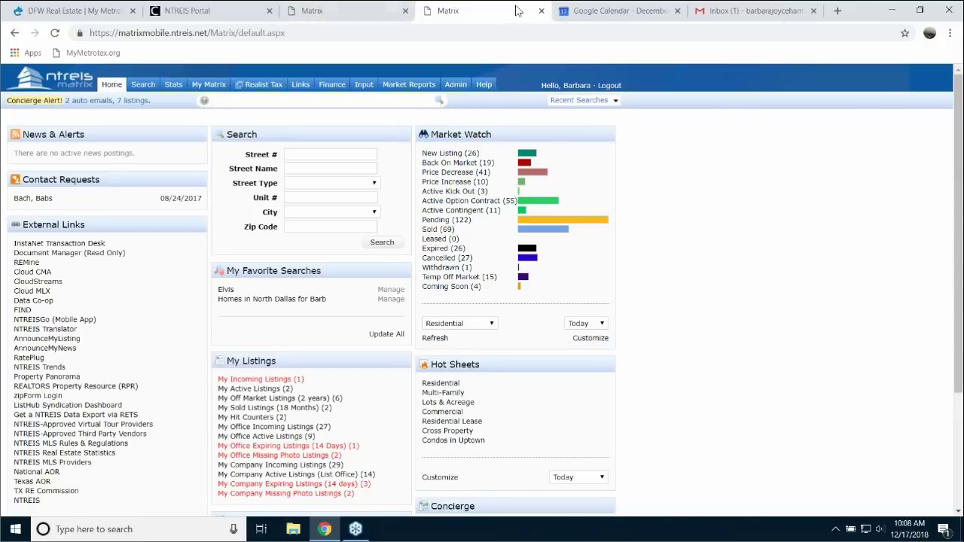
{"action": "left_click", "coordinate": [541, 11]}
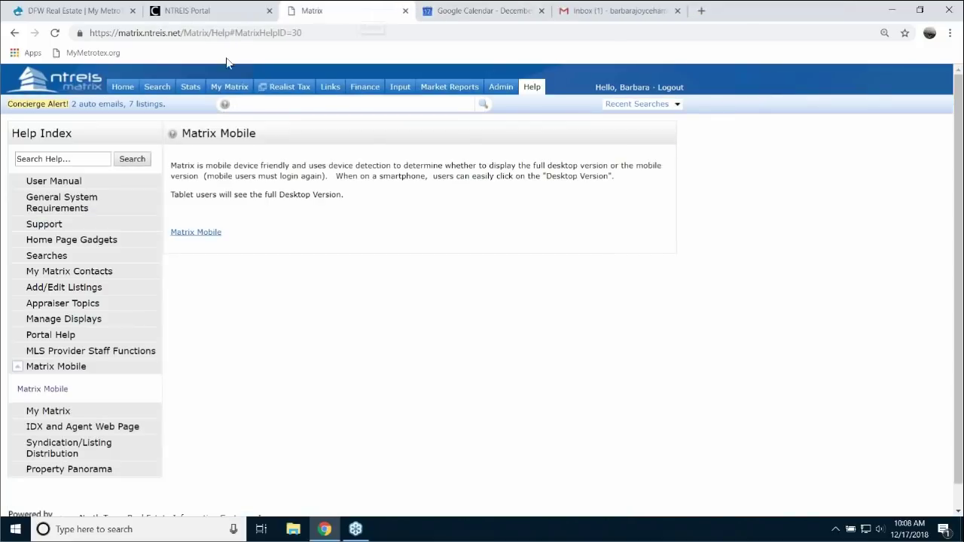
{"action": "left_click", "coordinate": [123, 87]}
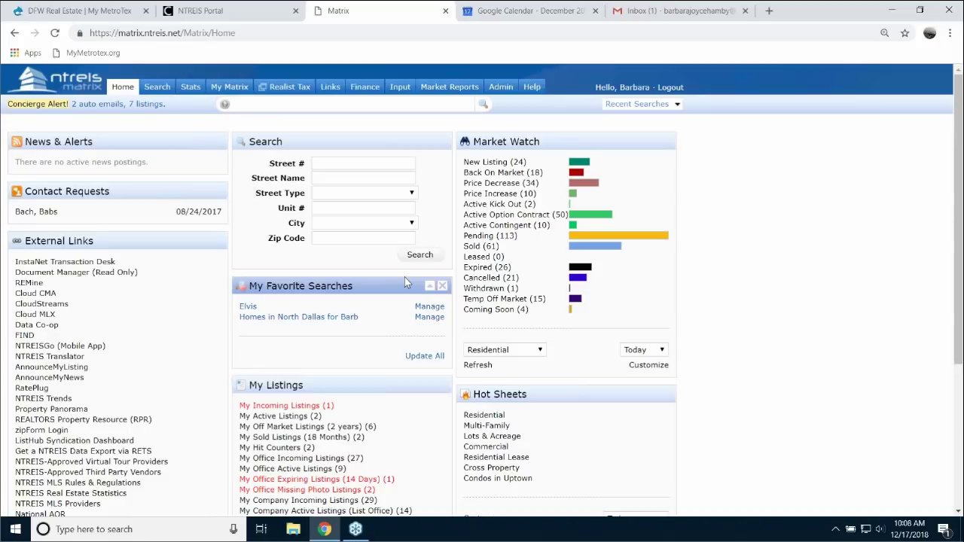
{"action": "left_click", "coordinate": [285, 90]}
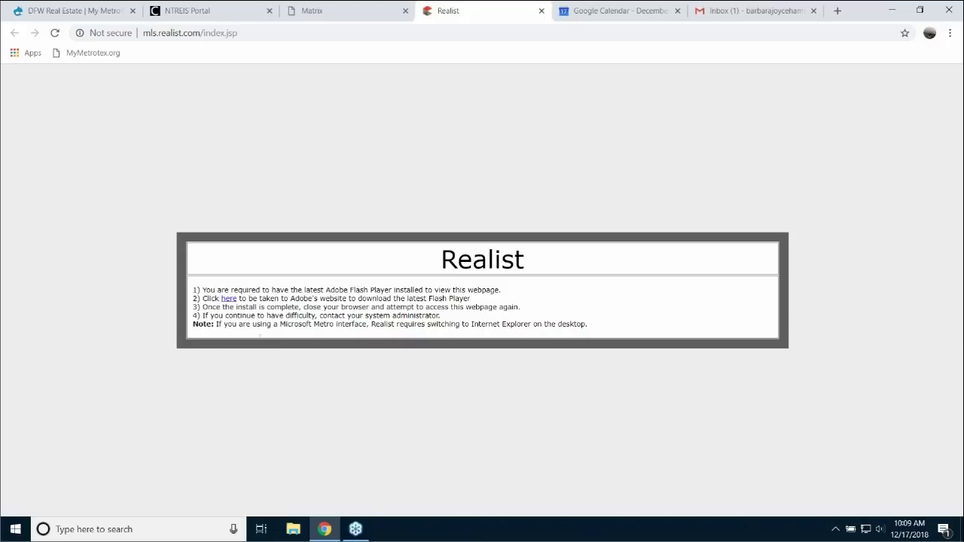
- Enable Flash through the 'here' link and allow it to run for Realist
{"action": "left_click", "coordinate": [228, 300]}
{"action": "left_click", "coordinate": [229, 299]}
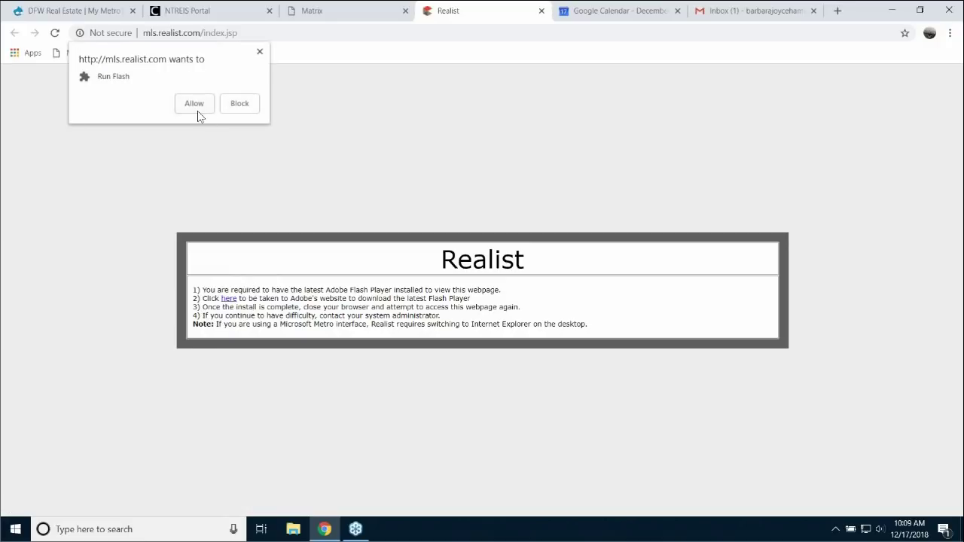
{"action": "left_click", "coordinate": [195, 104]}
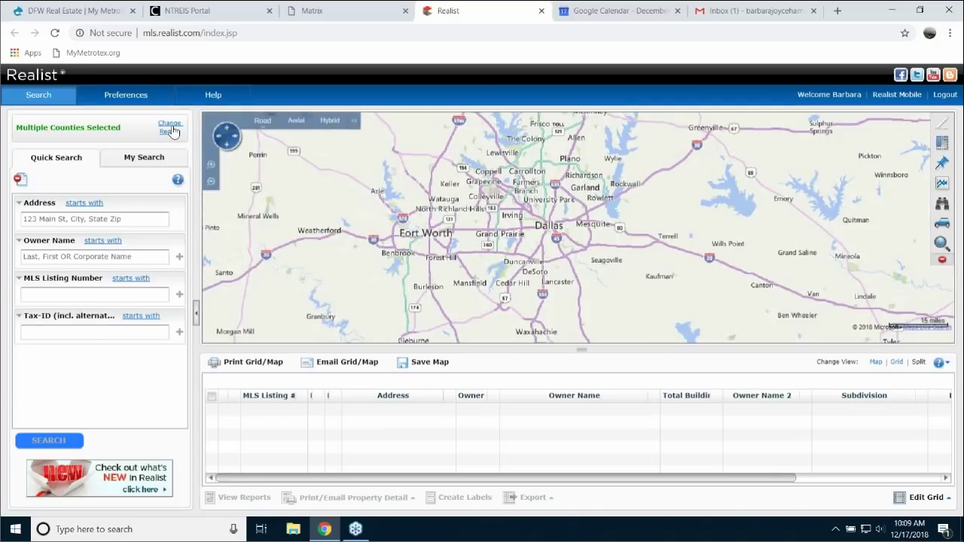
- Apply the Dallas and Rockwall county region and switch the view to Map only
{"action": "left_click", "coordinate": [173, 132]}
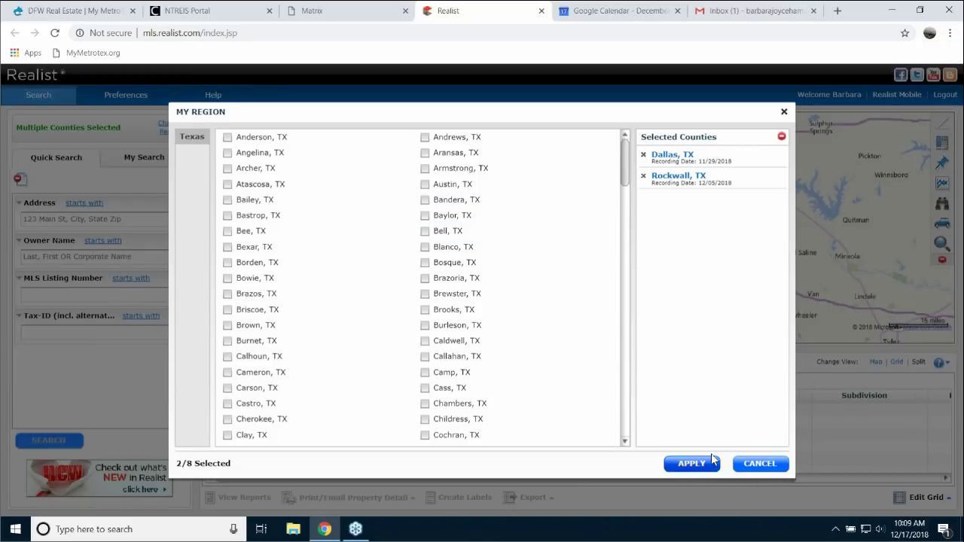
{"action": "left_click", "coordinate": [691, 465]}
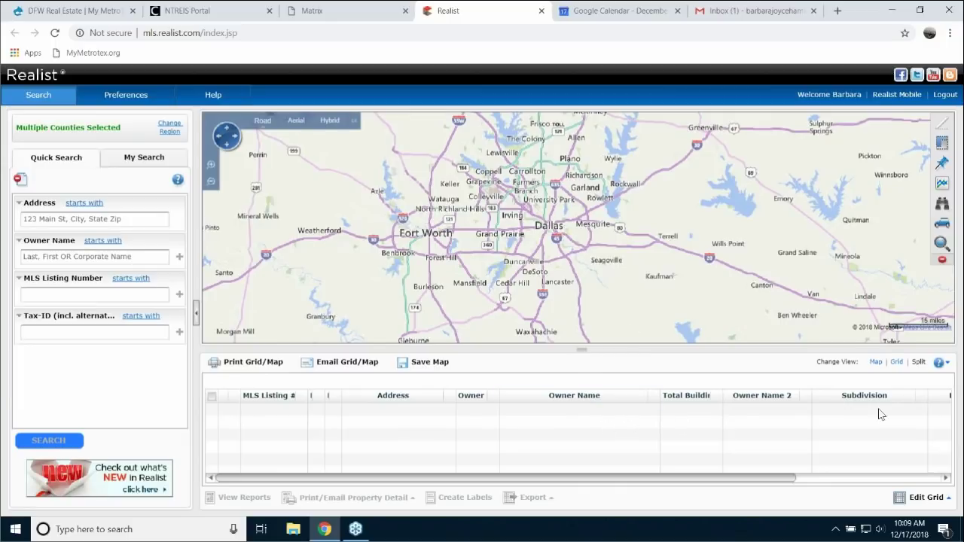
{"action": "left_click", "coordinate": [899, 364]}
{"action": "left_click", "coordinate": [877, 362]}
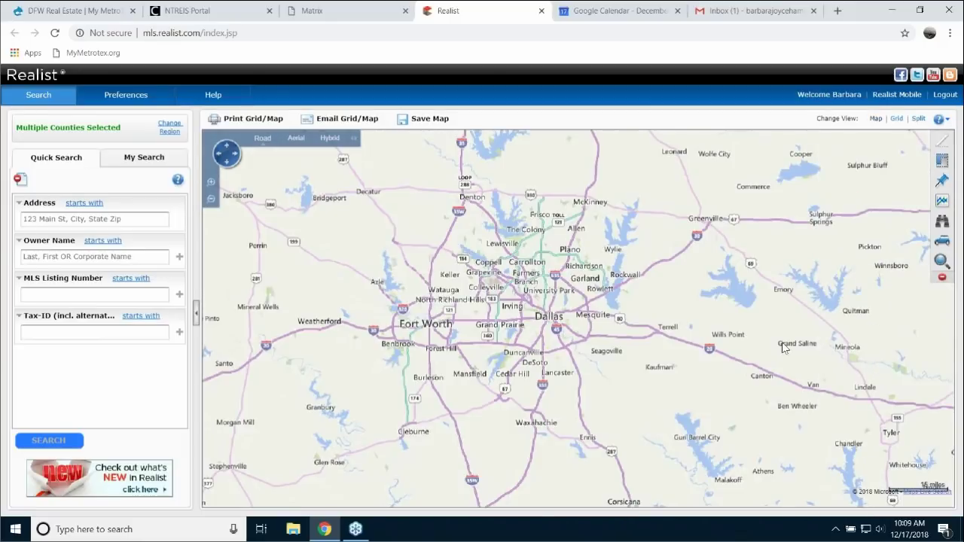
- Remove Rockwall, TX from the selected counties, leaving the region Dallas only
{"action": "left_click", "coordinate": [168, 128]}
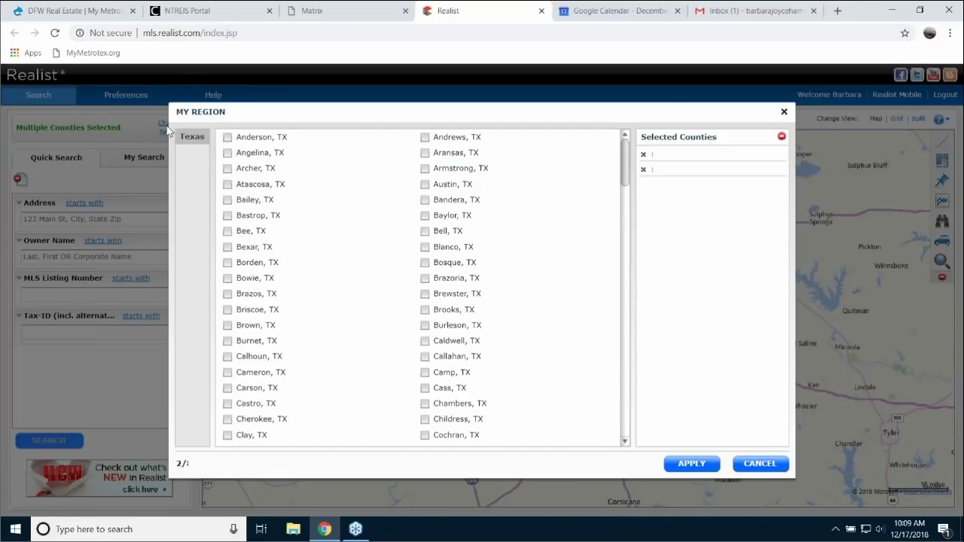
{"action": "left_click", "coordinate": [643, 175]}
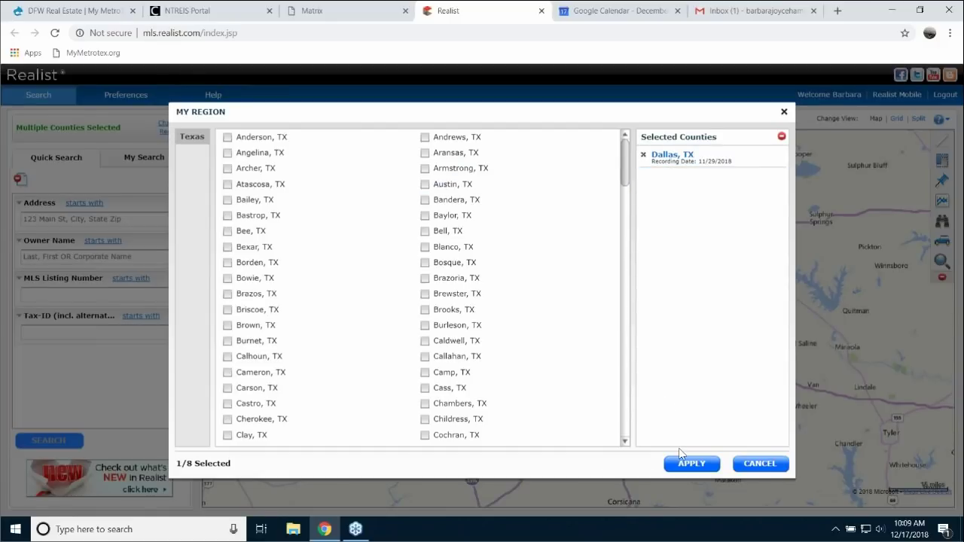
{"action": "left_click", "coordinate": [693, 466]}
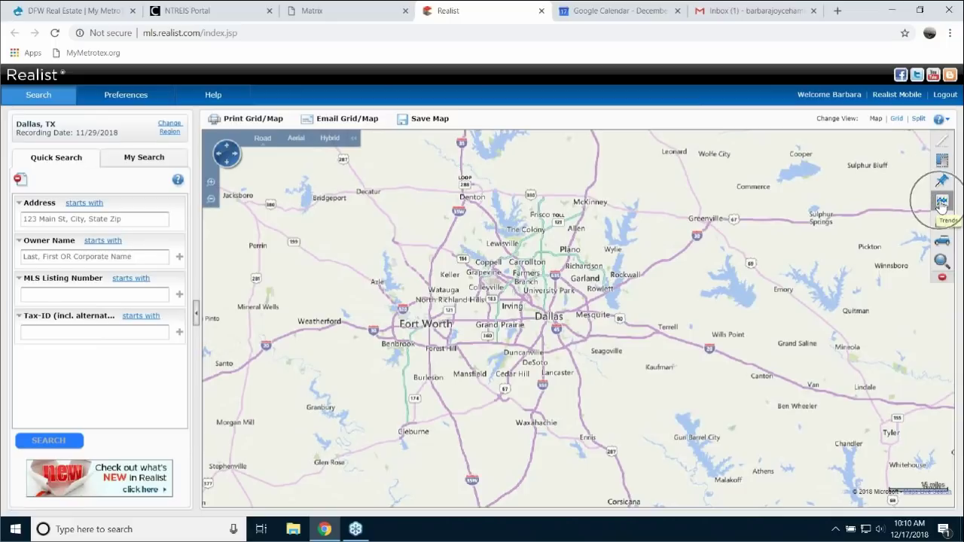
- Add a Sales Activity trend layer to the Dallas map, zoom the page to 110%, and collapse the trend panel
{"action": "left_click", "coordinate": [941, 204]}
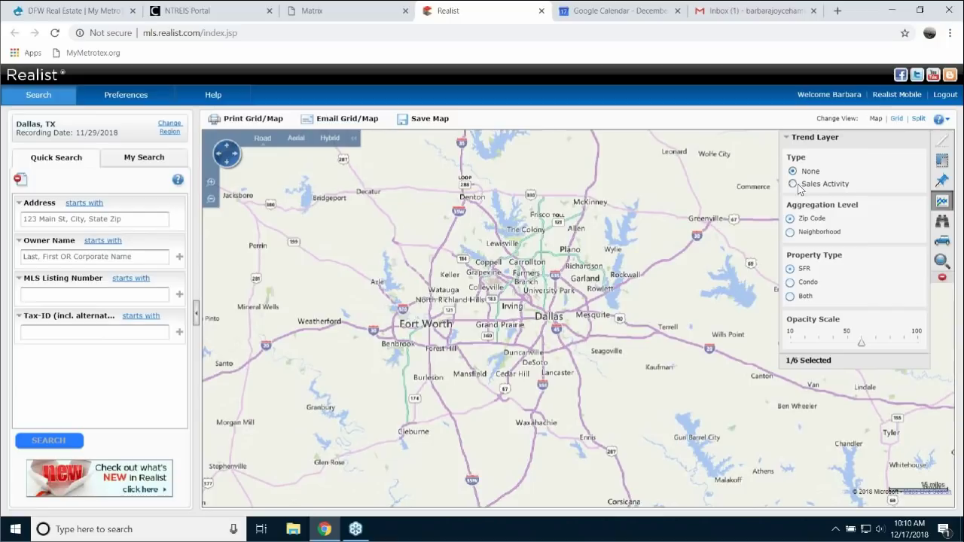
{"action": "left_click", "coordinate": [793, 185]}
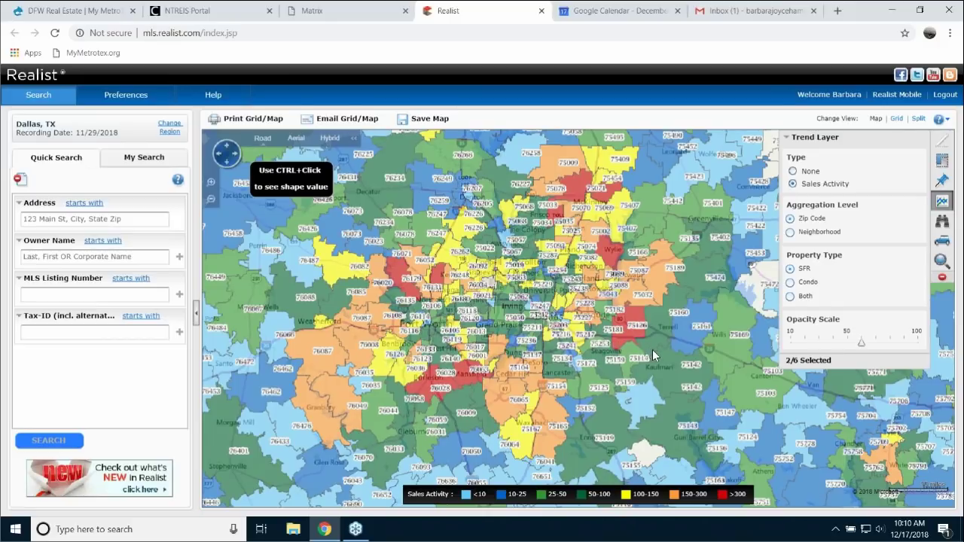
{"action": "key", "text": "ctrl+plus"}
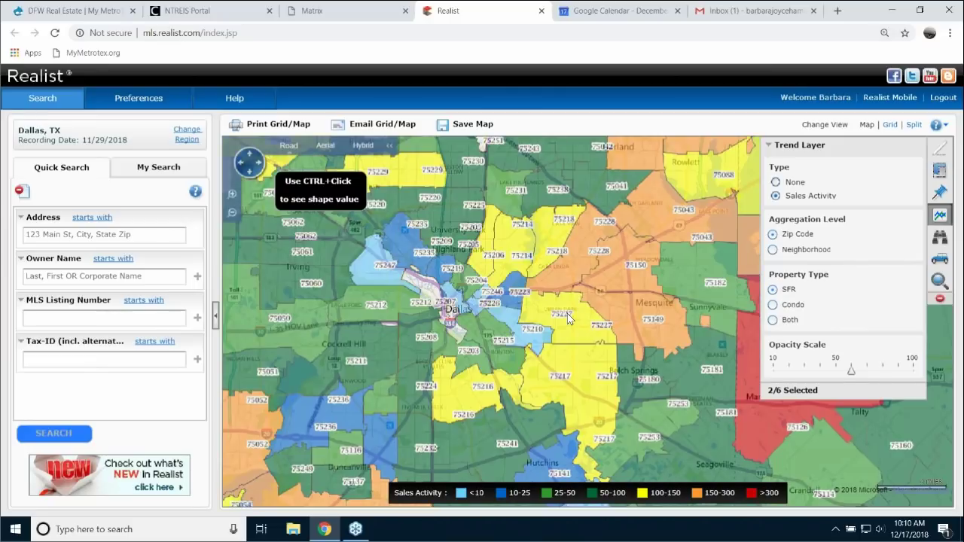
{"action": "left_click", "coordinate": [867, 146]}
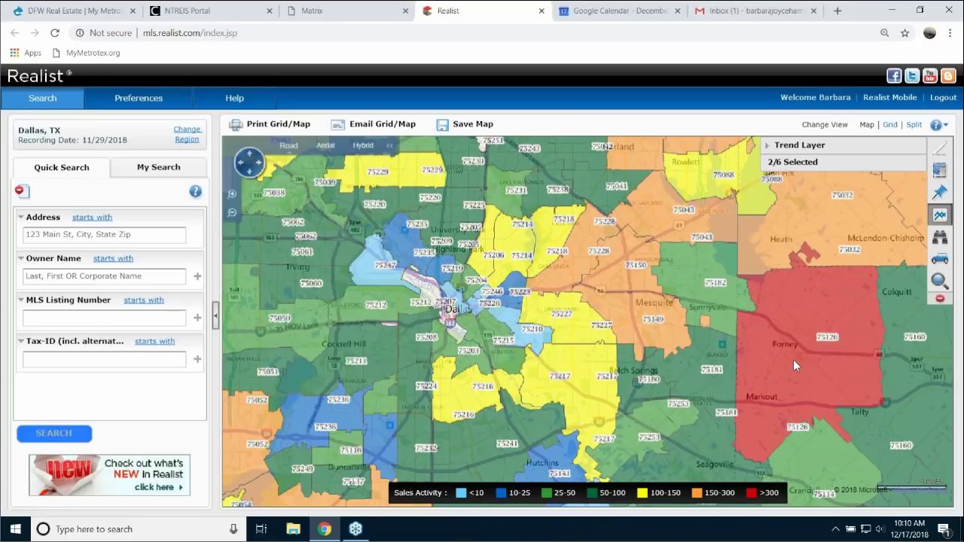
- Show sales-activity details for zip 75126, then for zip 75227 (117 sales)
{"action": "left_click", "coordinate": [794, 359]}
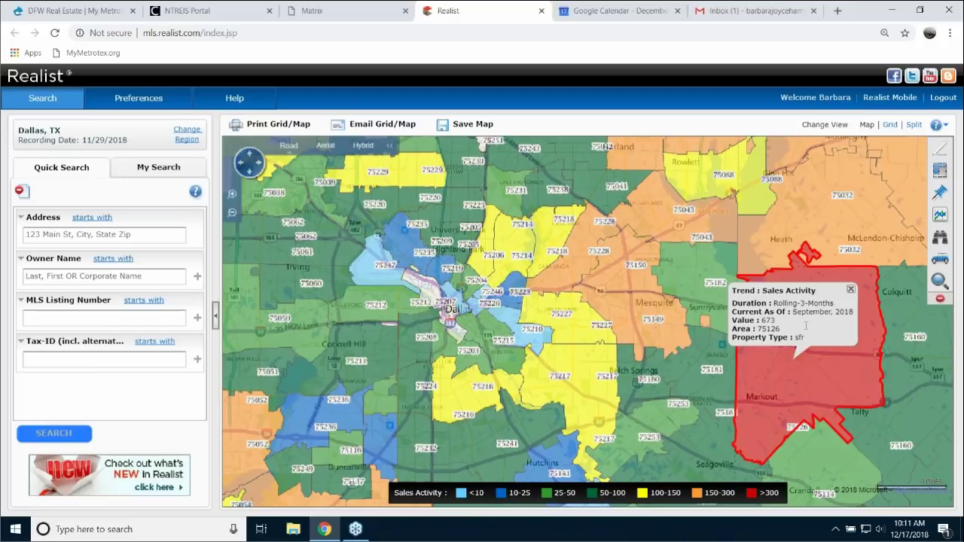
{"action": "left_click", "coordinate": [561, 321]}
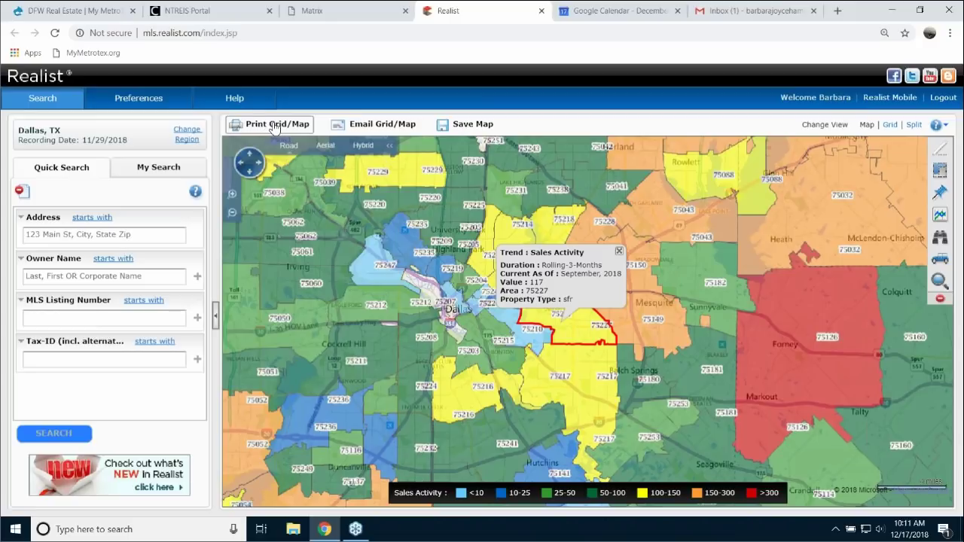
- Print the sales-activity map as Map Only to a PDF, then close the PropertyList tab
{"action": "left_click", "coordinate": [274, 127]}
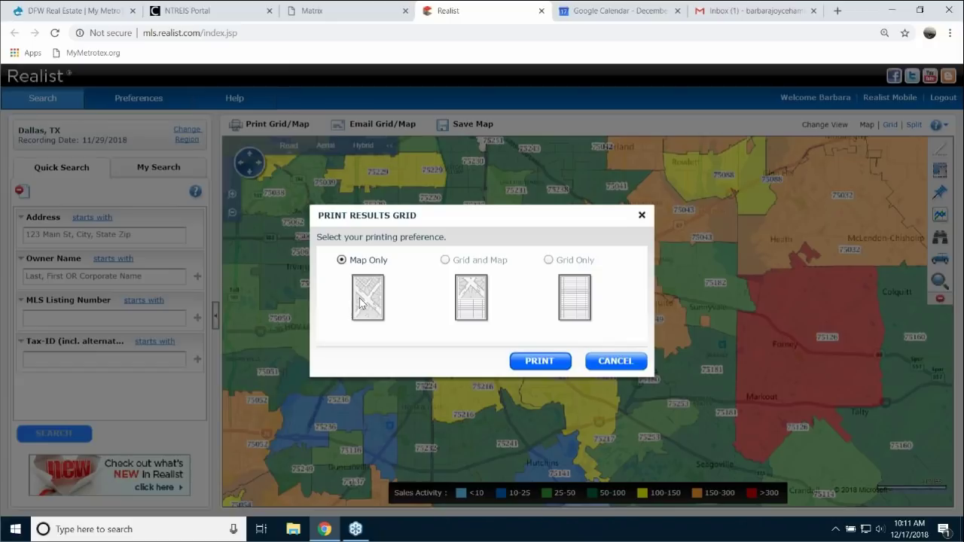
{"action": "left_click", "coordinate": [541, 362]}
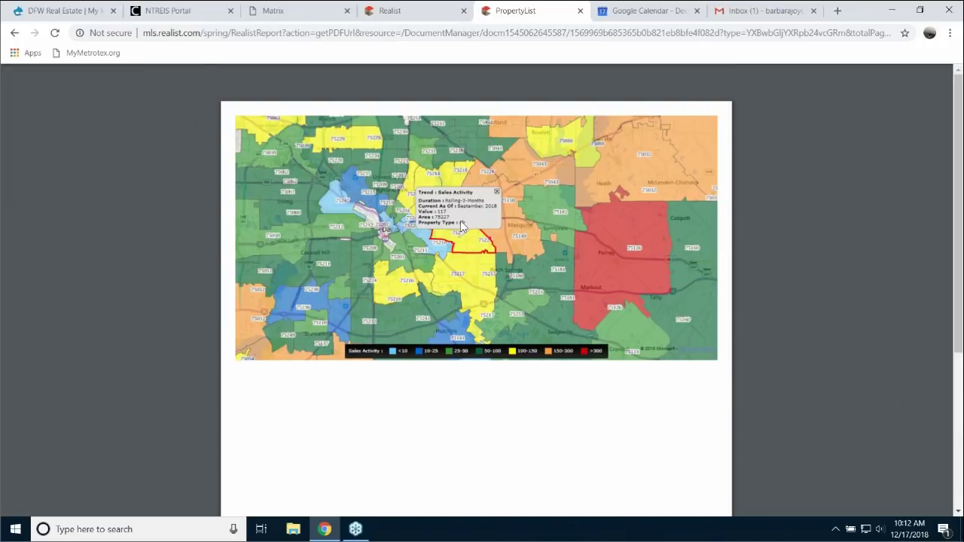
{"action": "left_click", "coordinate": [581, 11]}
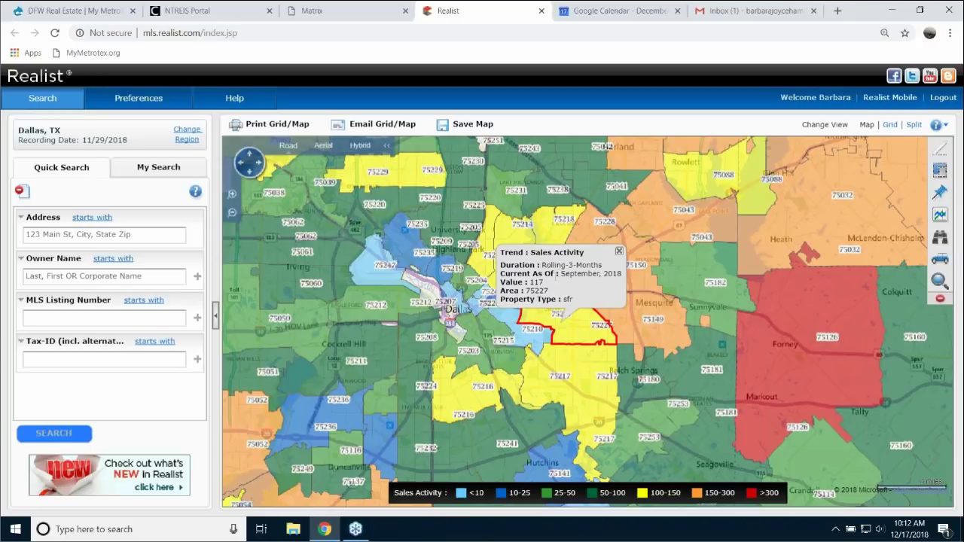
- Clear the trend shading, pan toward north Dallas, and shade the map by Sales Activity
{"action": "left_click", "coordinate": [939, 301]}
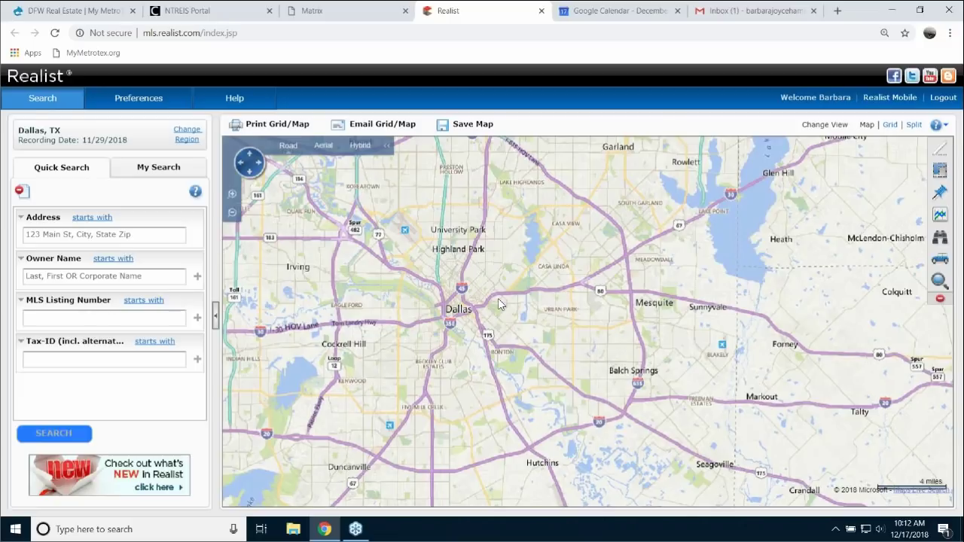
{"action": "left_click_drag", "start_coordinate": [497, 312], "coordinate": [584, 383]}
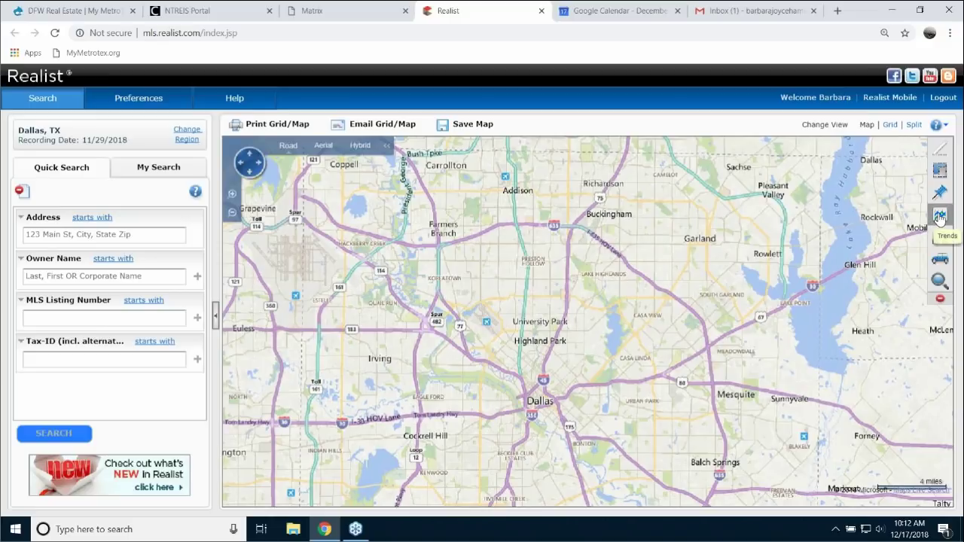
{"action": "left_click", "coordinate": [940, 218]}
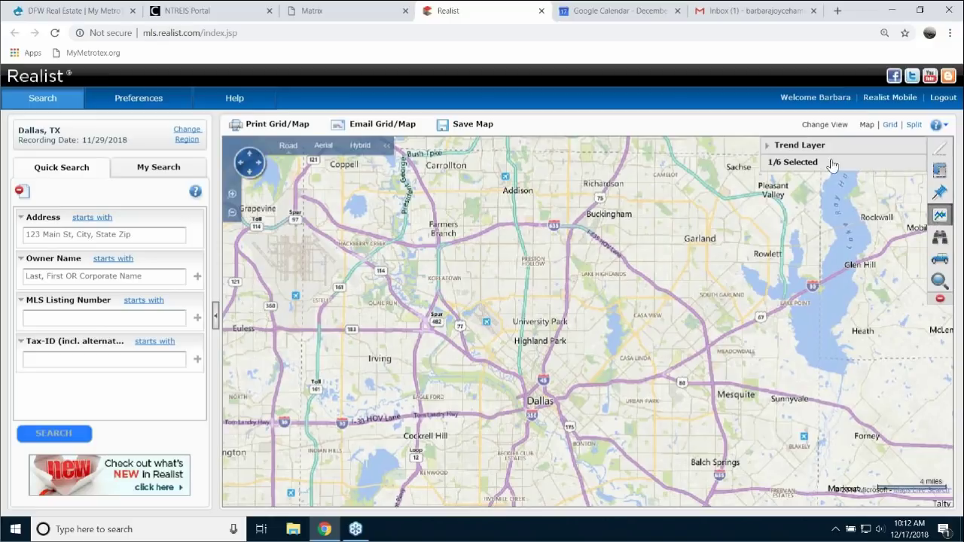
{"action": "left_click", "coordinate": [788, 147]}
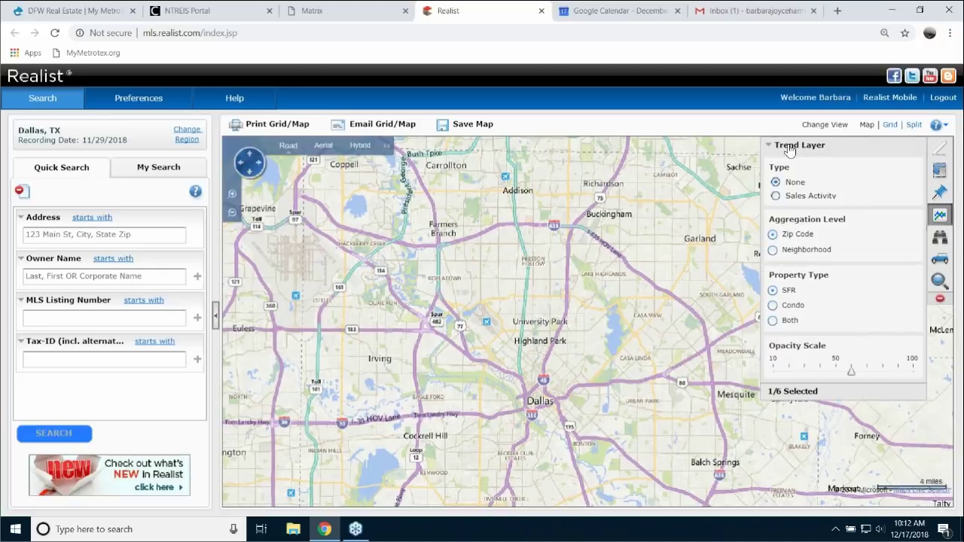
{"action": "left_click", "coordinate": [776, 196]}
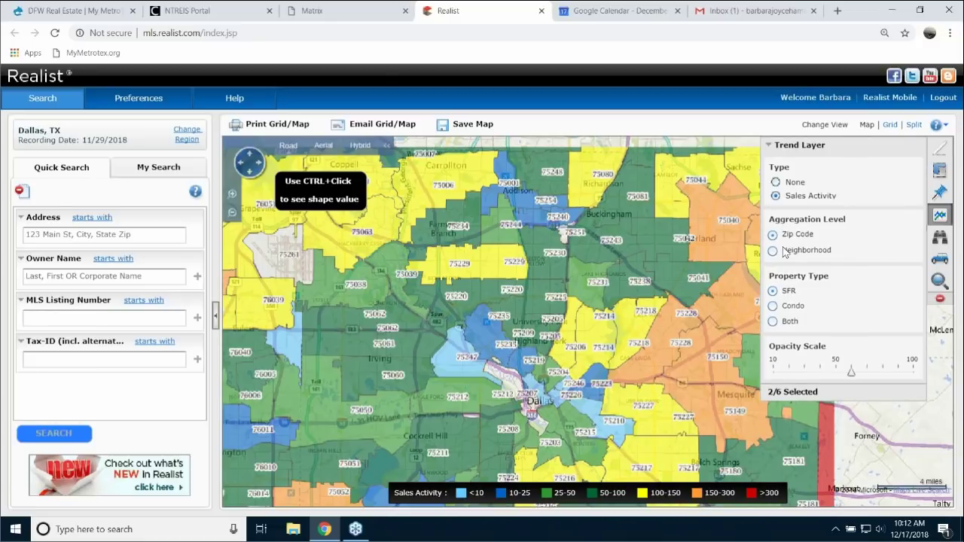
- Compare sales activity by Neighborhood, Zip Code, Condo and Both, then remove the shading
{"action": "left_click", "coordinate": [774, 251]}
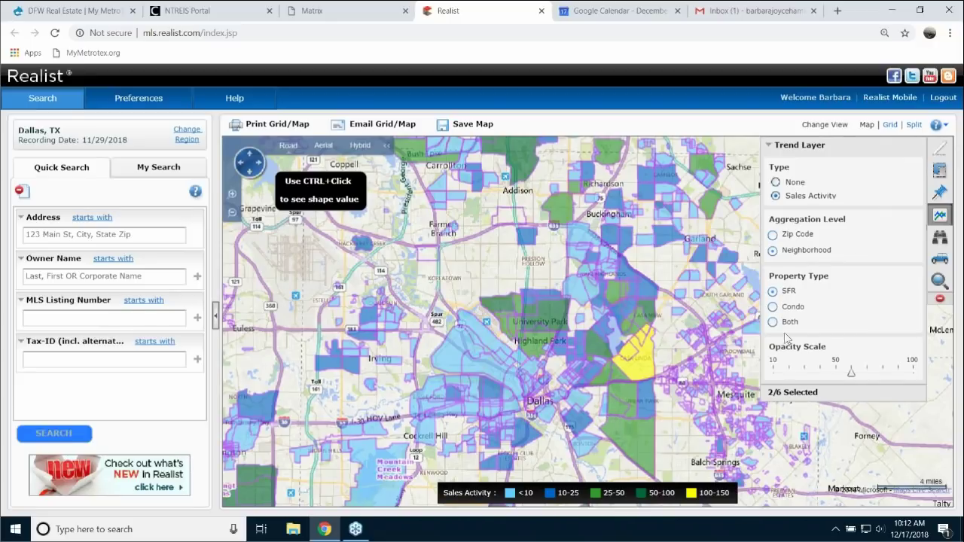
{"action": "left_click", "coordinate": [774, 235]}
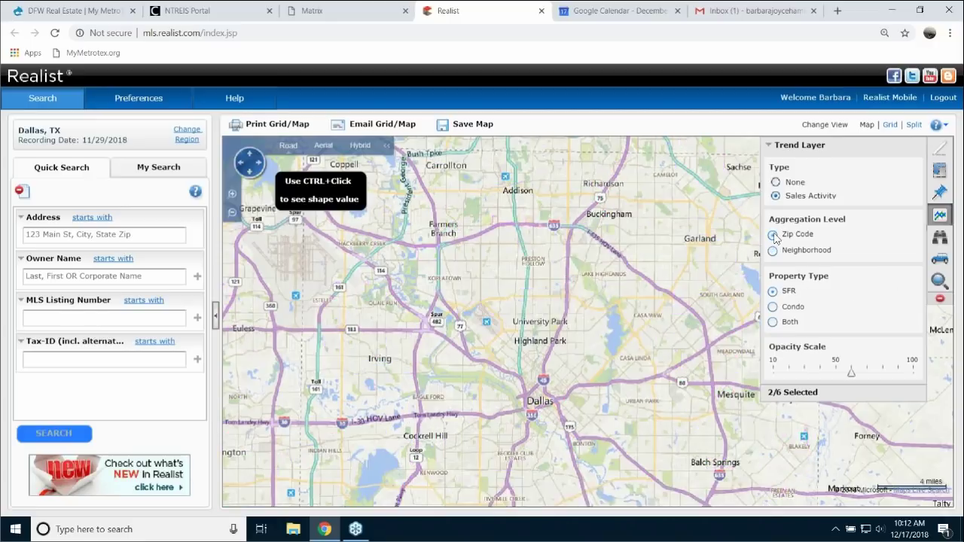
{"action": "left_click", "coordinate": [773, 308]}
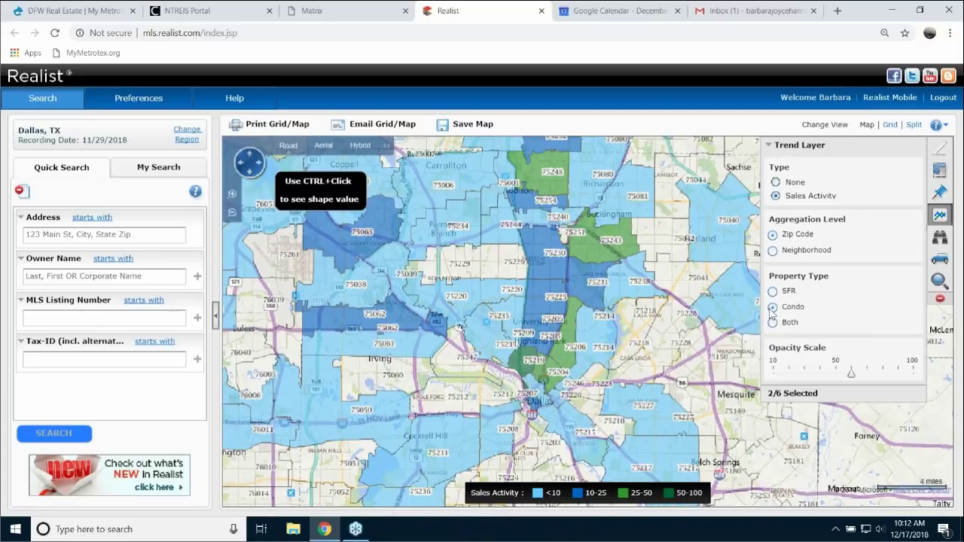
{"action": "left_click", "coordinate": [774, 323]}
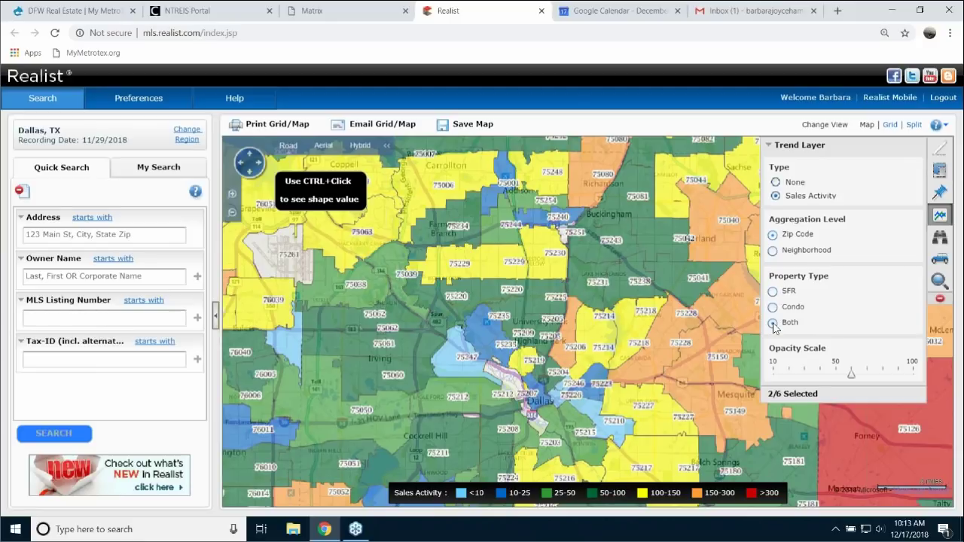
{"action": "left_click", "coordinate": [939, 301]}
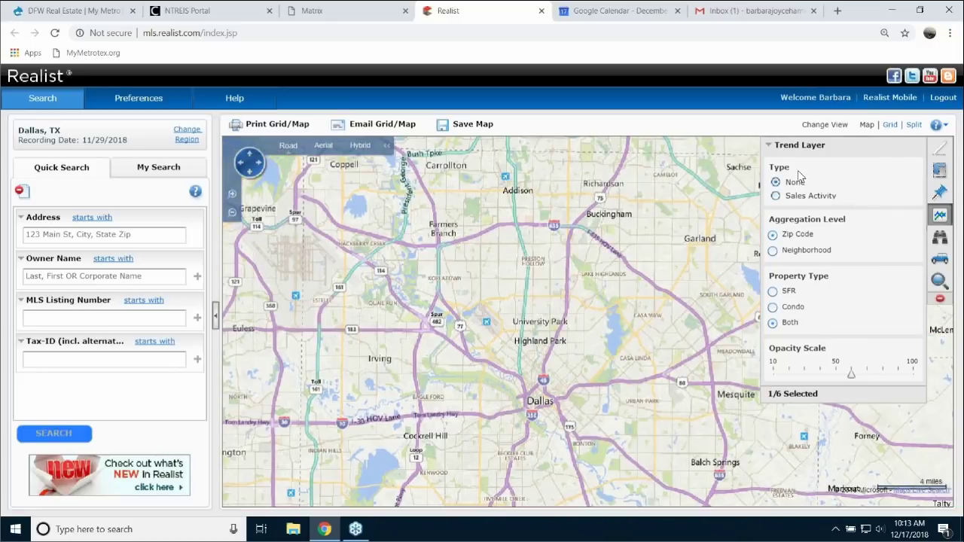
- Zoom into Highland Park and add Active and Sold (3 Months) listing pins to the map
{"action": "left_click", "coordinate": [833, 146]}
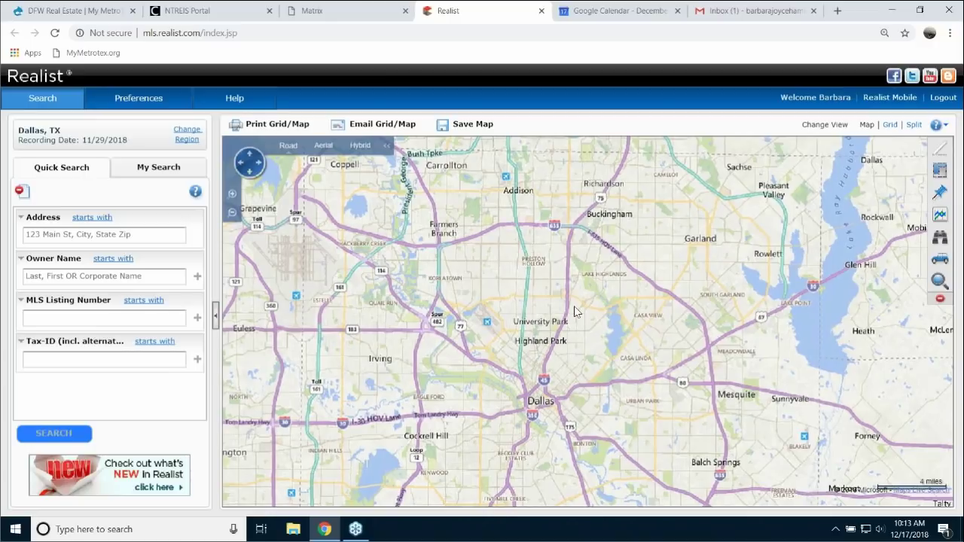
{"action": "scroll", "coordinate": [587, 317], "scroll_direction": "up", "scroll_amount": 1}
{"action": "scroll", "coordinate": [587, 317], "scroll_direction": "up", "scroll_amount": 1}
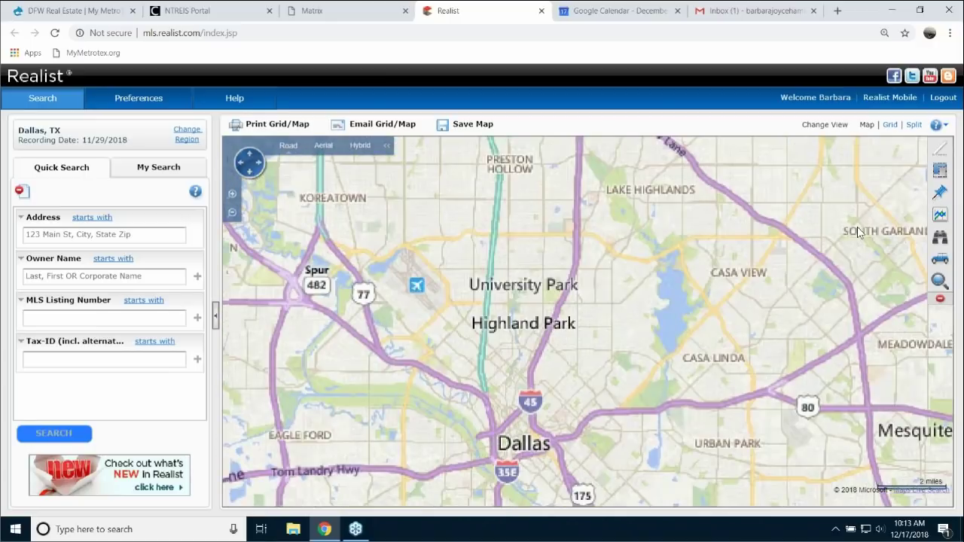
{"action": "left_click", "coordinate": [939, 194]}
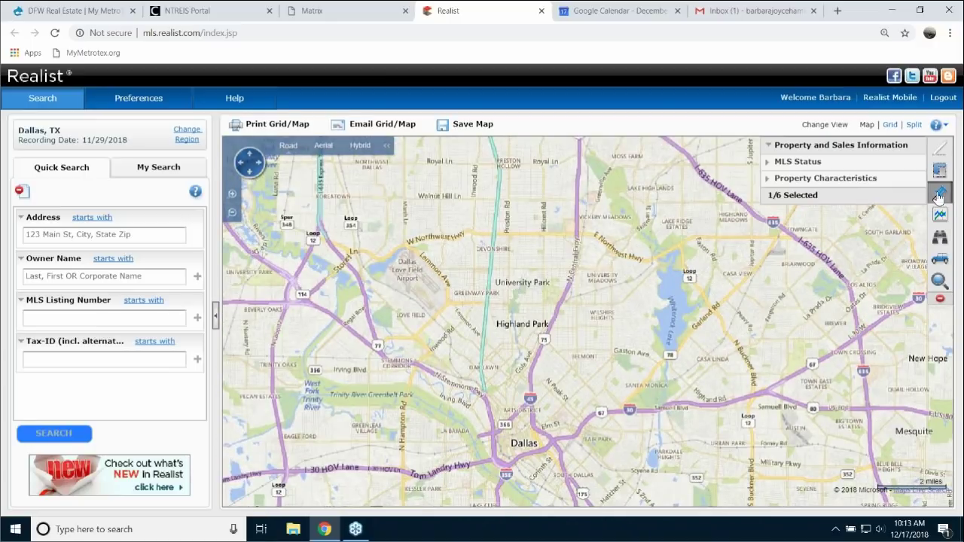
{"action": "left_click", "coordinate": [793, 148]}
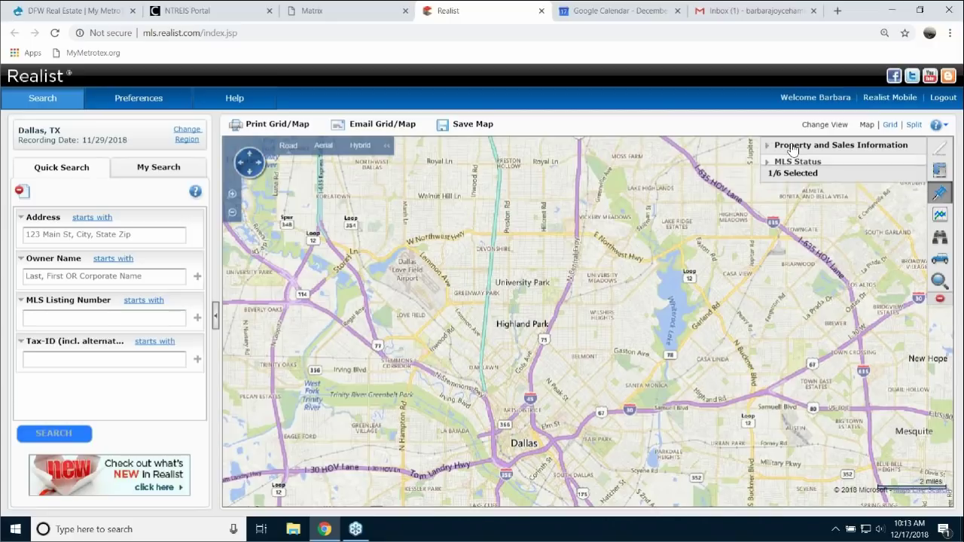
{"action": "left_click", "coordinate": [792, 149]}
{"action": "left_click", "coordinate": [790, 162]}
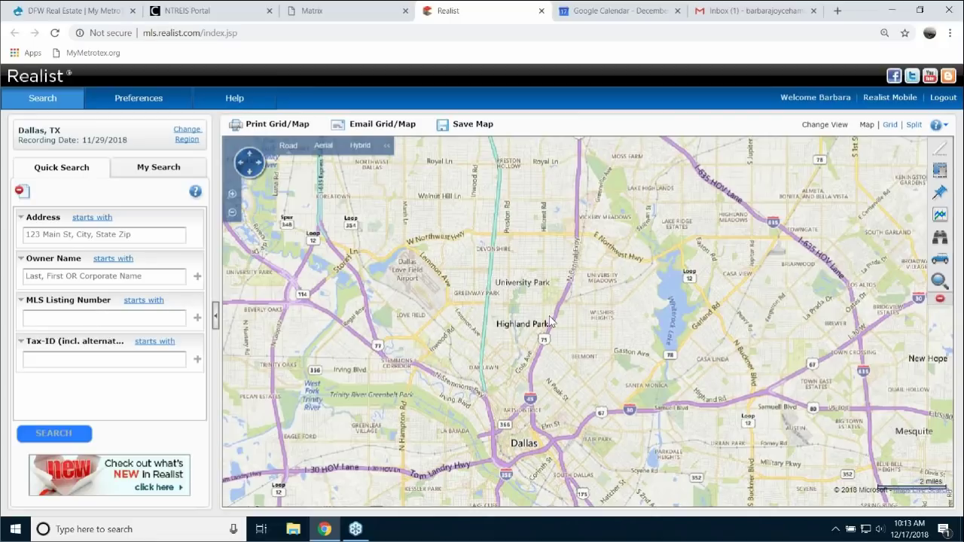
{"action": "scroll", "coordinate": [549, 320], "scroll_direction": "up", "scroll_amount": 3}
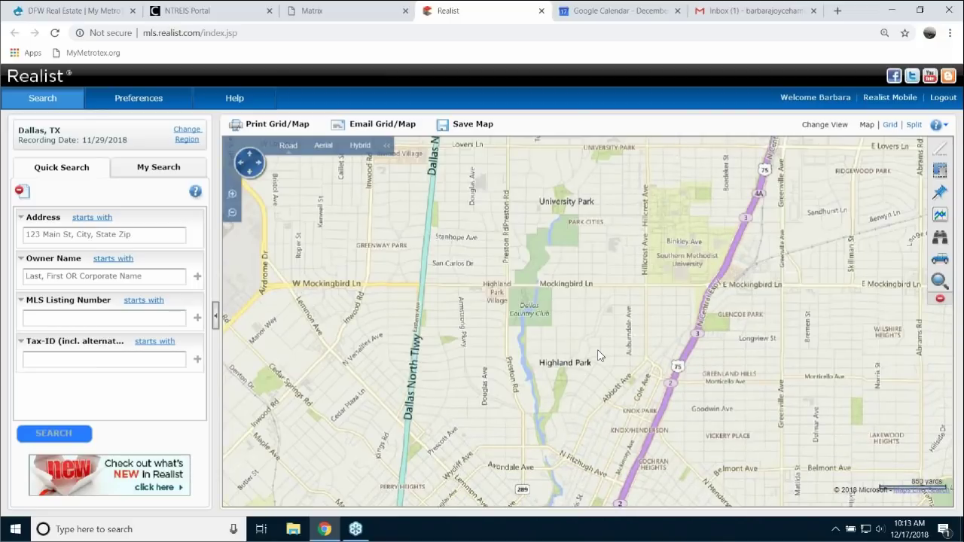
{"action": "scroll", "coordinate": [597, 350], "scroll_direction": "up", "scroll_amount": 2}
{"action": "scroll", "coordinate": [597, 350], "scroll_direction": "up", "scroll_amount": 1}
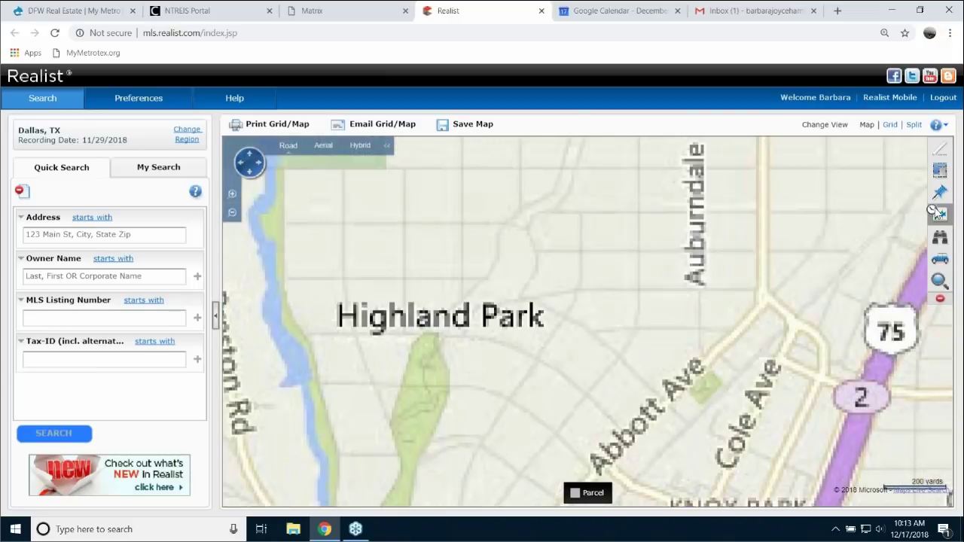
{"action": "mouse_move", "coordinate": [590, 319]}
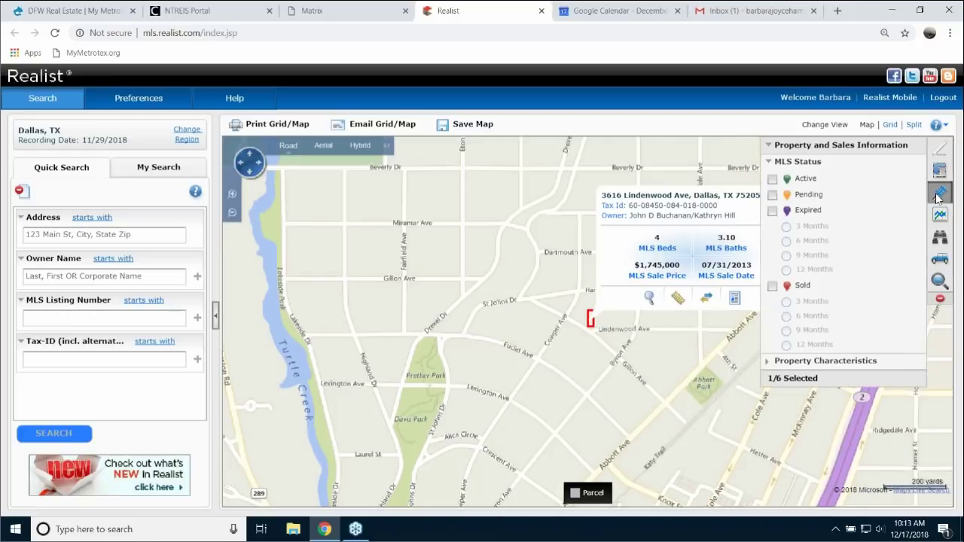
{"action": "left_click", "coordinate": [772, 179]}
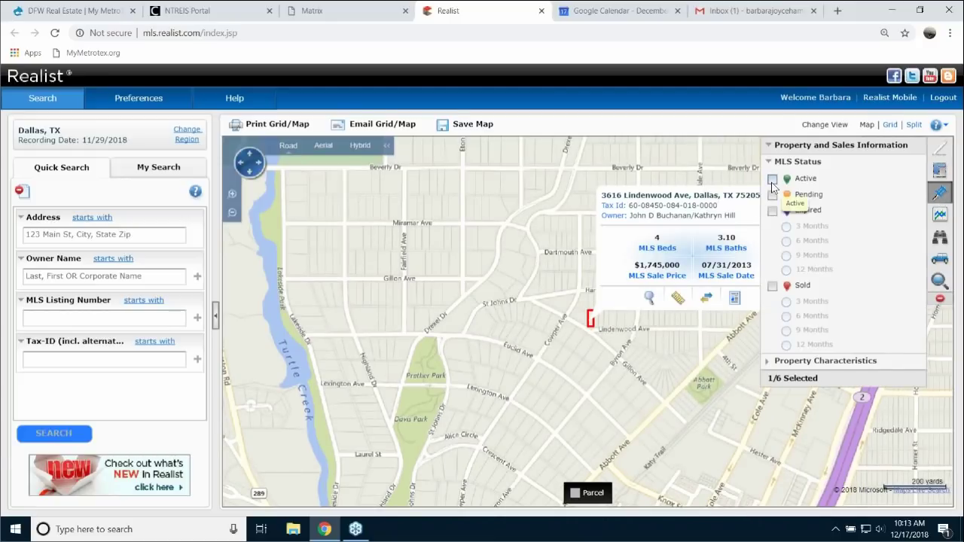
{"action": "left_click", "coordinate": [772, 286]}
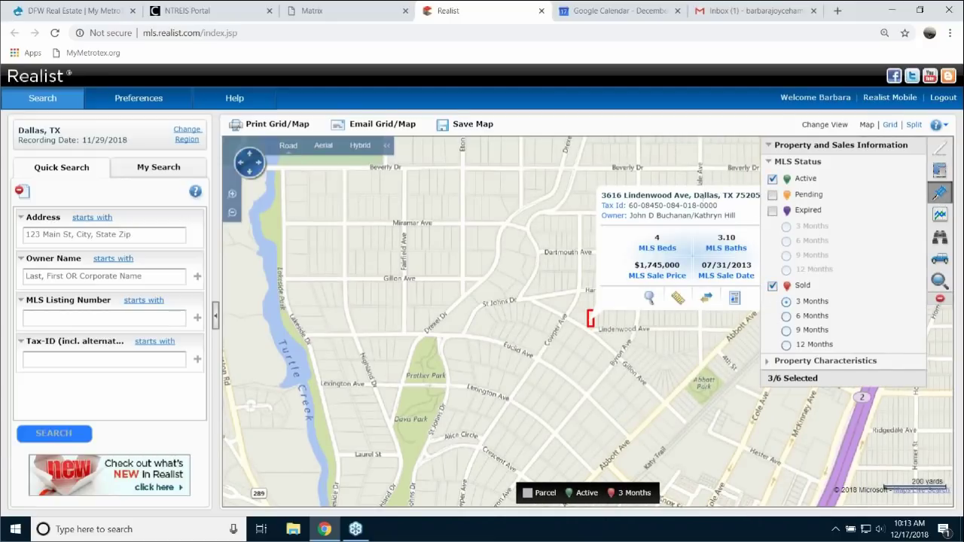
{"action": "left_click", "coordinate": [818, 151]}
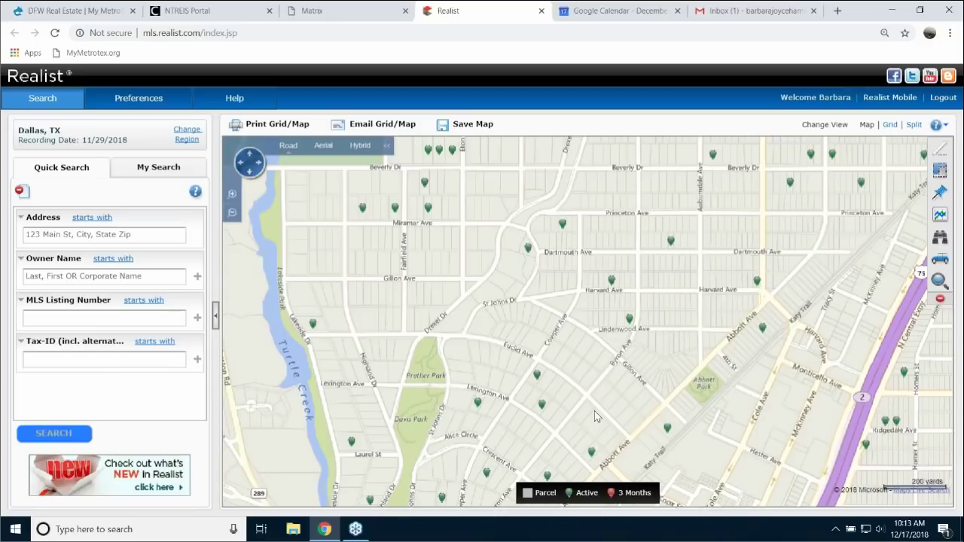
- Pan the map east past Central Expressway and Greenville Ave to the Henderson Ave area
{"action": "left_click_drag", "start_coordinate": [626, 333], "coordinate": [645, 173]}
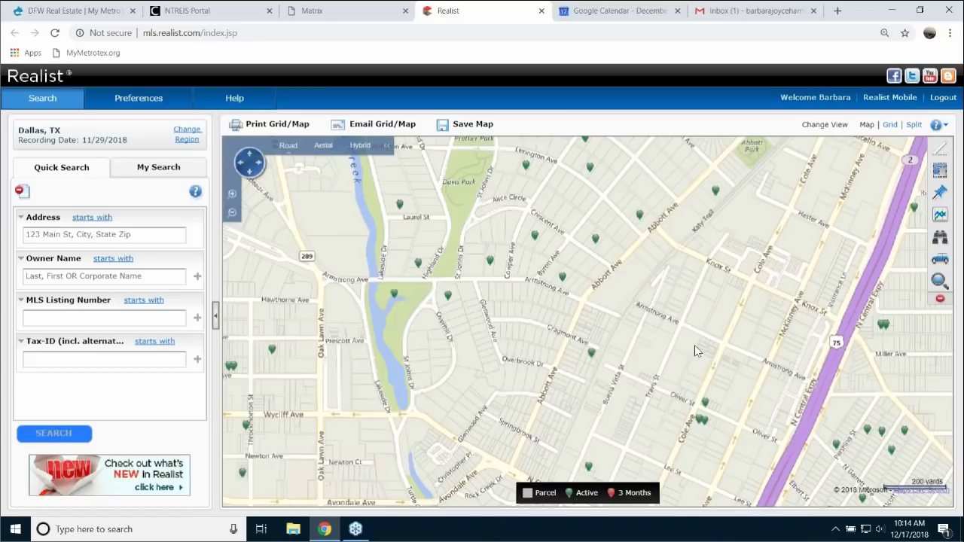
{"action": "left_click_drag", "start_coordinate": [695, 345], "coordinate": [528, 227]}
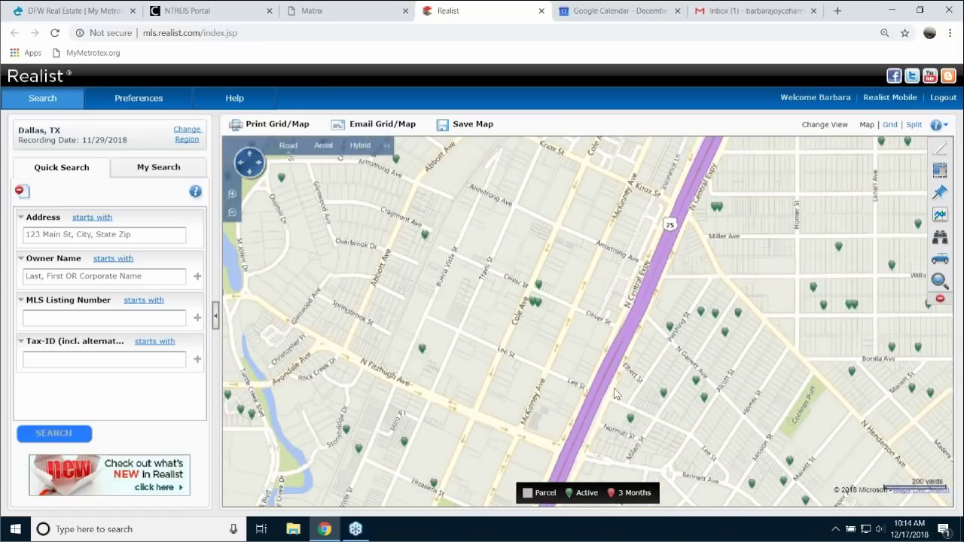
{"action": "left_click_drag", "start_coordinate": [816, 312], "coordinate": [715, 341]}
{"action": "left_click_drag", "start_coordinate": [948, 375], "coordinate": [694, 365]}
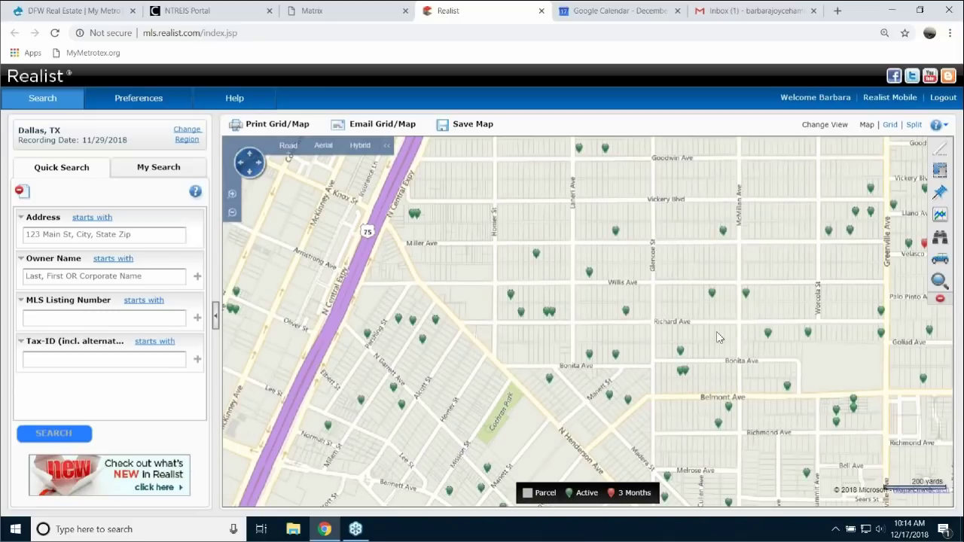
{"action": "left_click_drag", "start_coordinate": [702, 302], "coordinate": [721, 198]}
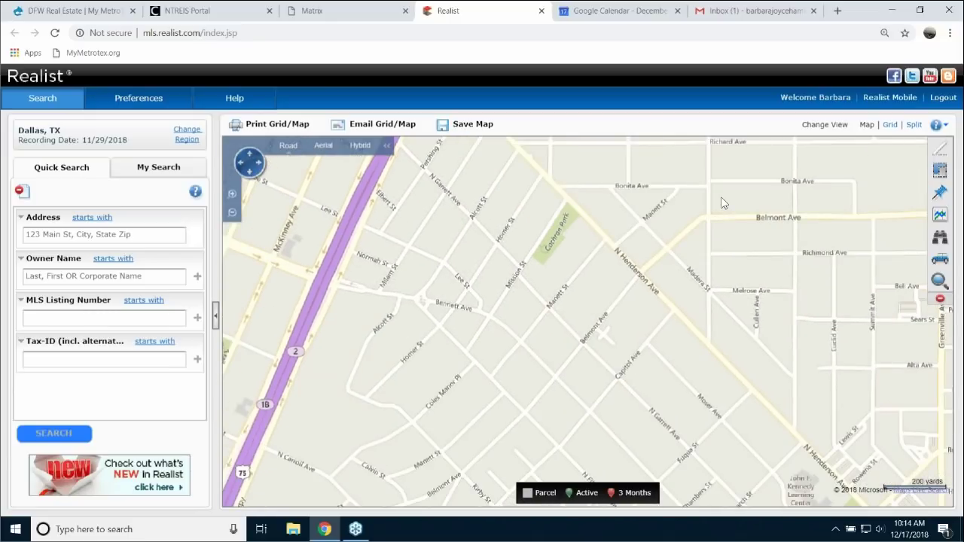
- Change the Sold listing pins to cover the last 6 Months
{"action": "left_click", "coordinate": [940, 192]}
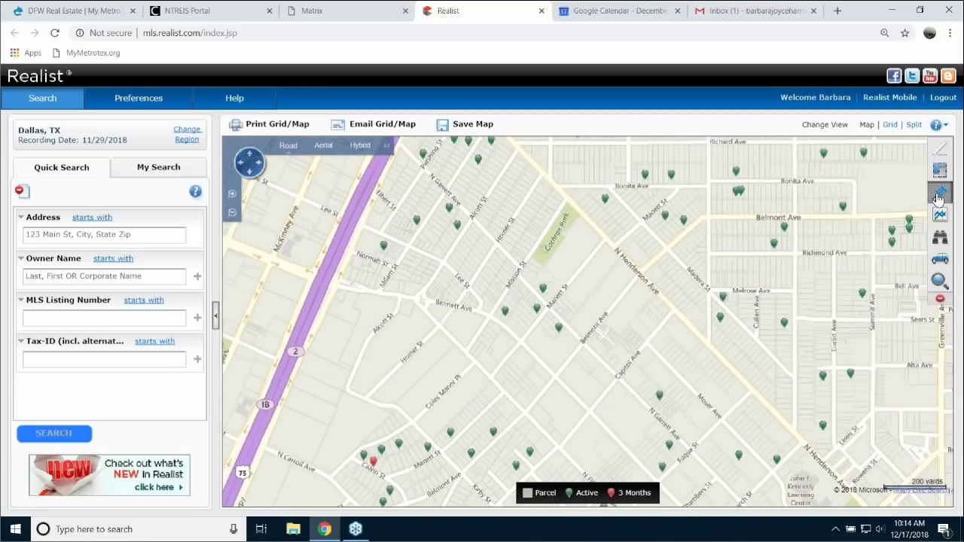
{"action": "left_click", "coordinate": [793, 161]}
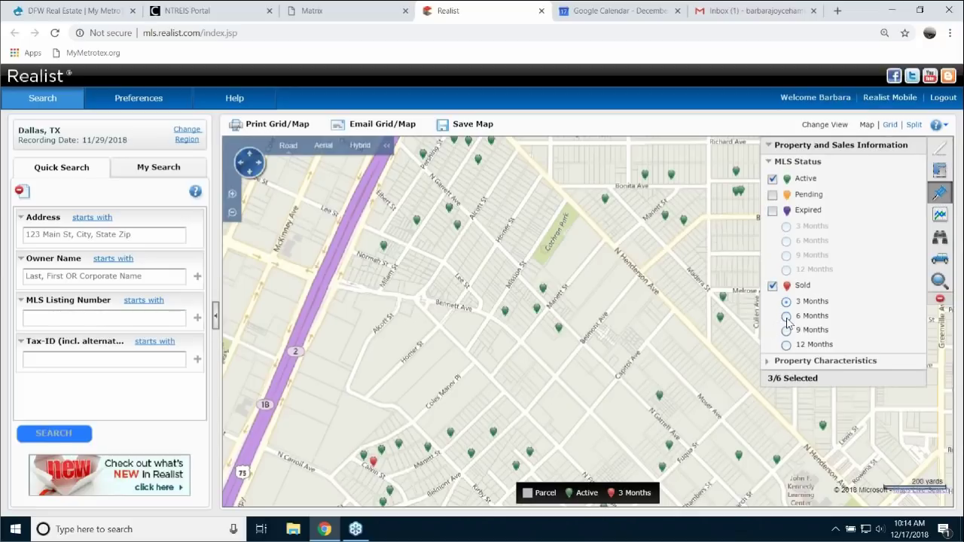
{"action": "left_click", "coordinate": [787, 317]}
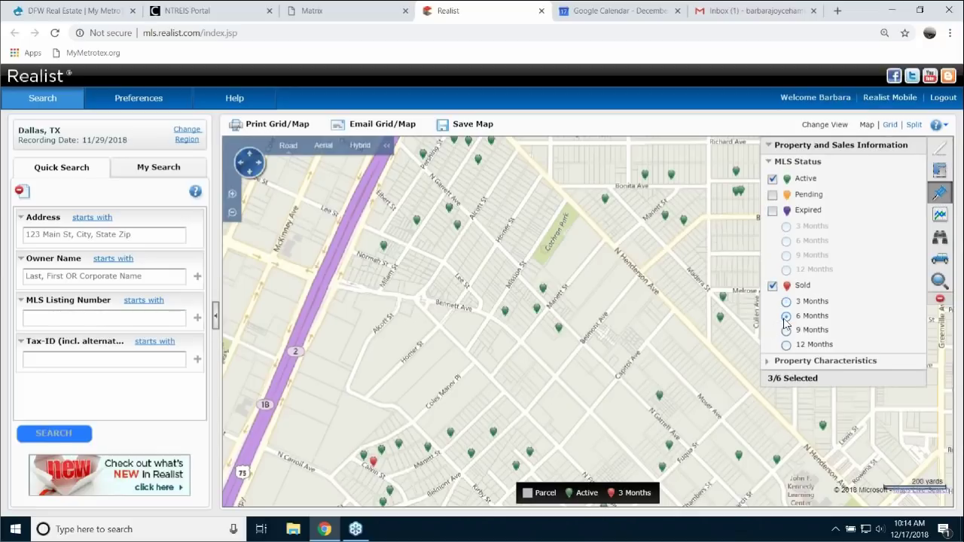
{"action": "left_click", "coordinate": [889, 160]}
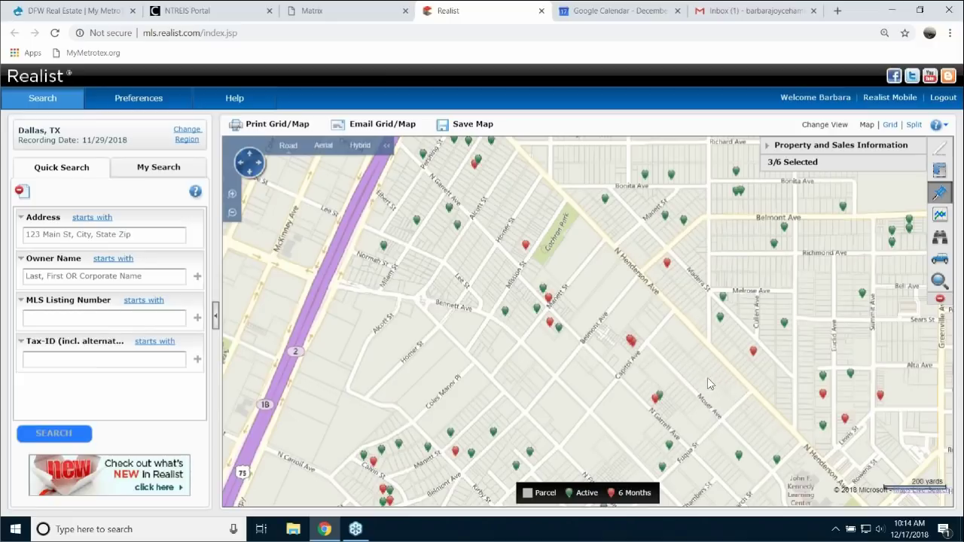
- Pan the map and open the property card for the listing on Dartmouth Ave
{"action": "left_click_drag", "start_coordinate": [708, 384], "coordinate": [708, 331]}
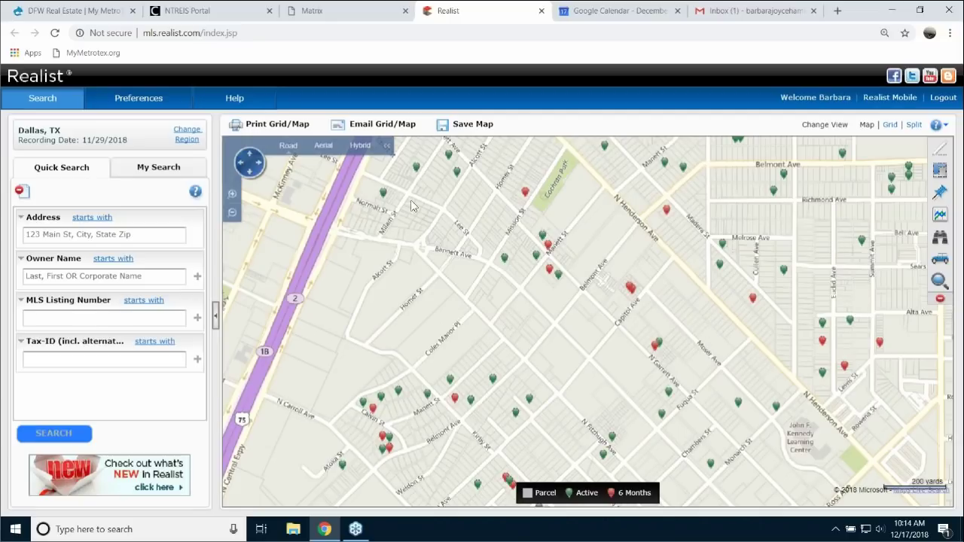
{"action": "left_click_drag", "start_coordinate": [434, 253], "coordinate": [497, 461]}
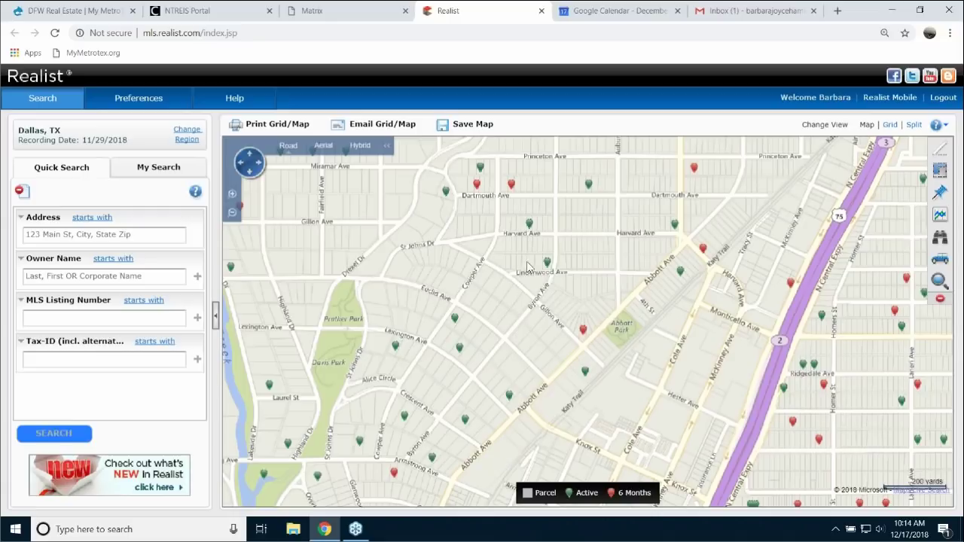
{"action": "left_click", "coordinate": [589, 186]}
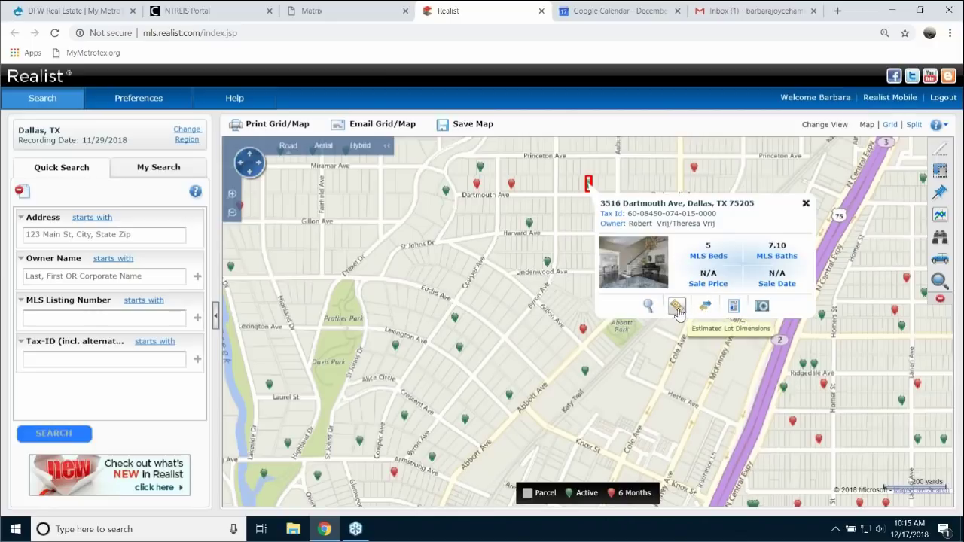
- View the Dartmouth Ave lot's estimated 55 x 151 ft dimensions, close the card, and zoom out two levels
{"action": "left_click", "coordinate": [677, 308]}
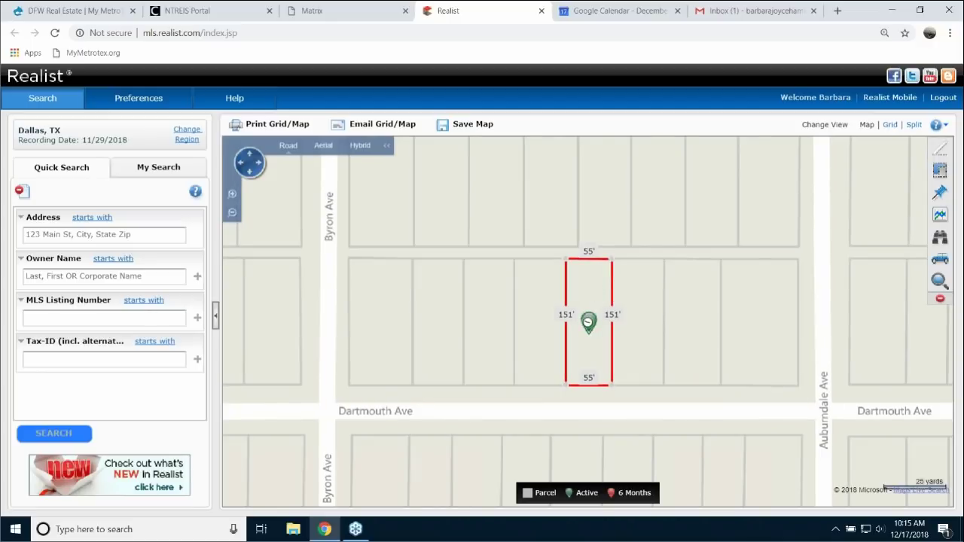
{"action": "left_click", "coordinate": [588, 323]}
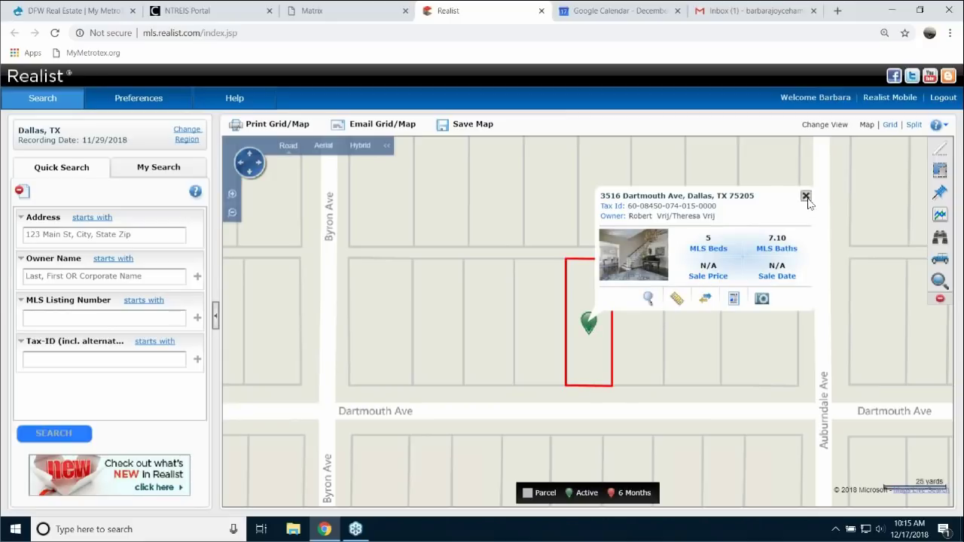
{"action": "left_click", "coordinate": [805, 196]}
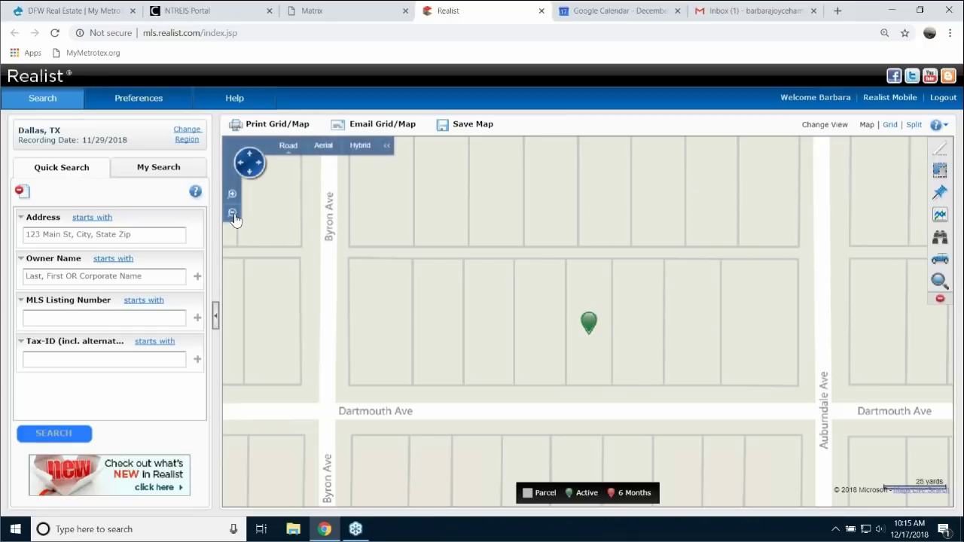
{"action": "left_click", "coordinate": [232, 213]}
{"action": "left_click", "coordinate": [232, 215]}
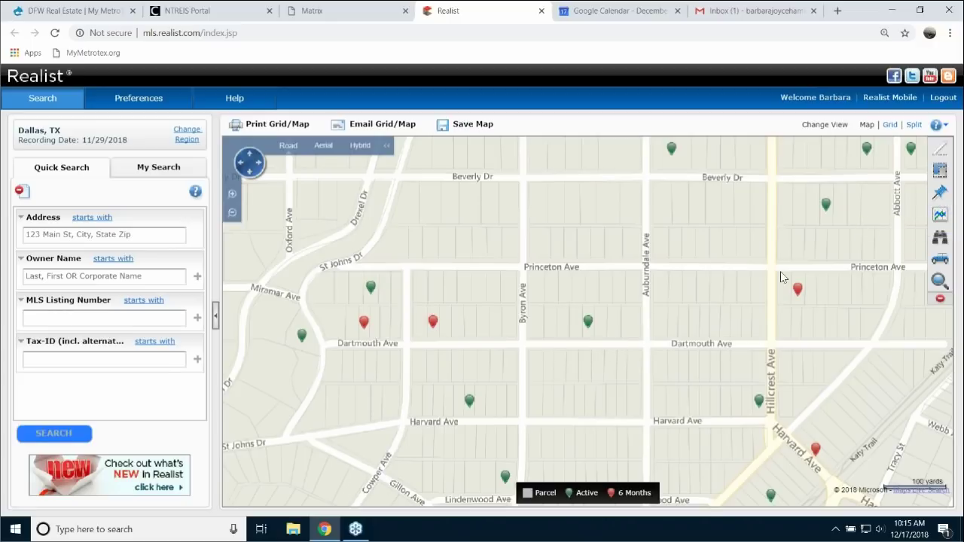
- Add Pending and Expired (3 Months) listing pins, then zoom the map out one level
{"action": "left_click", "coordinate": [942, 193]}
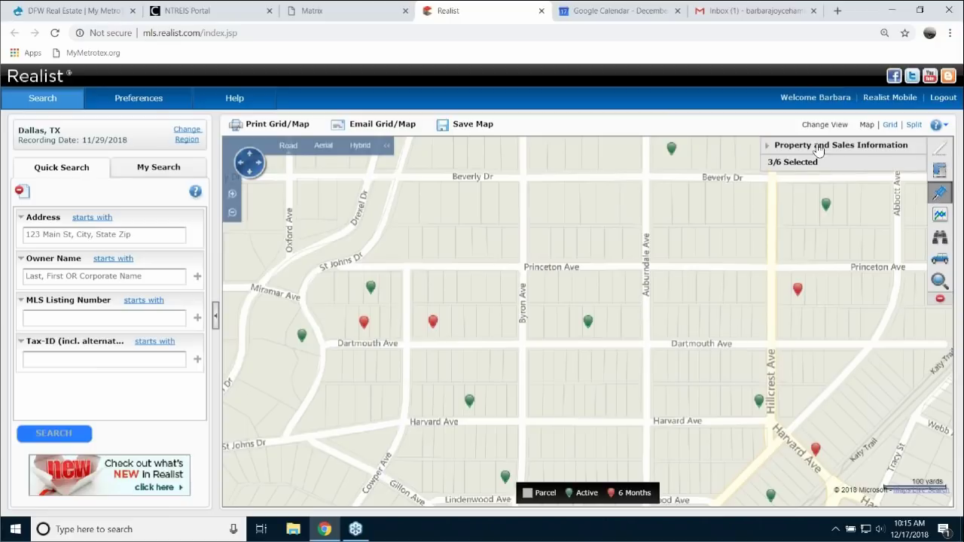
{"action": "left_click", "coordinate": [819, 146]}
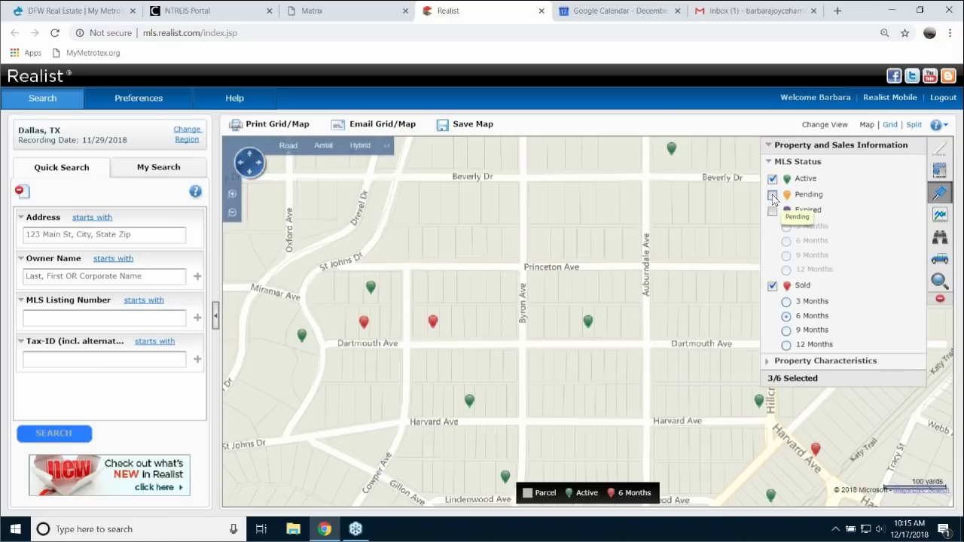
{"action": "left_click", "coordinate": [772, 194]}
{"action": "left_click", "coordinate": [772, 211]}
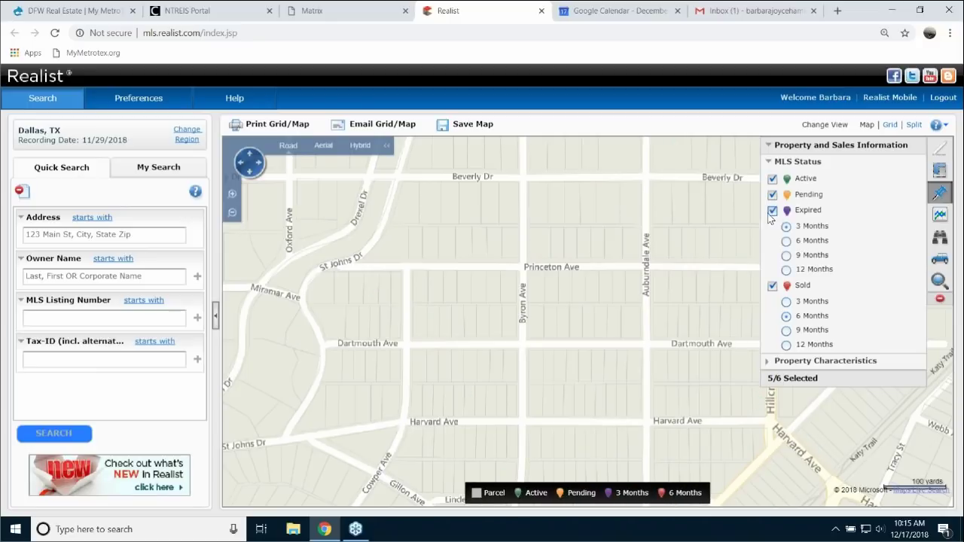
{"action": "left_click", "coordinate": [893, 146]}
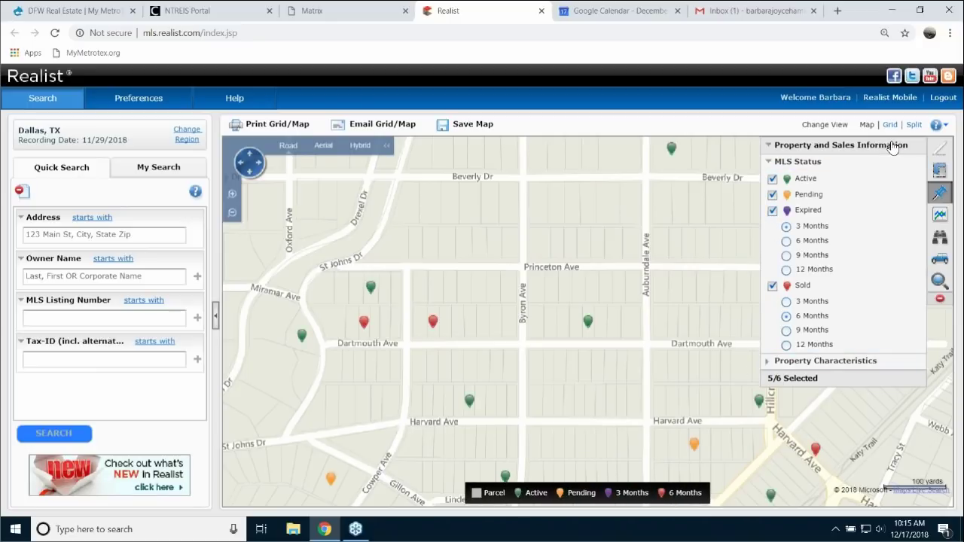
{"action": "left_click", "coordinate": [233, 214]}
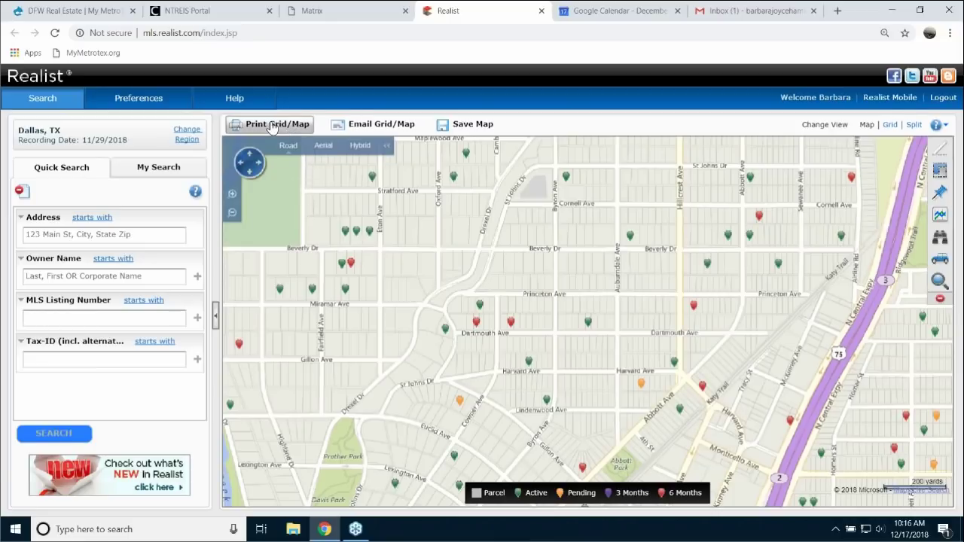
{"action": "left_click", "coordinate": [271, 125]}
{"action": "left_click", "coordinate": [546, 361]}
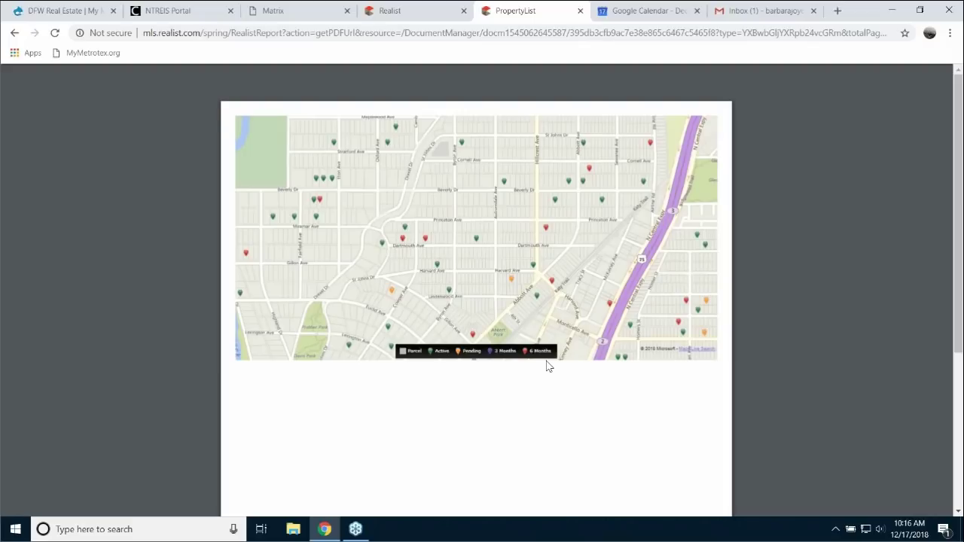
{"action": "left_click", "coordinate": [580, 10]}
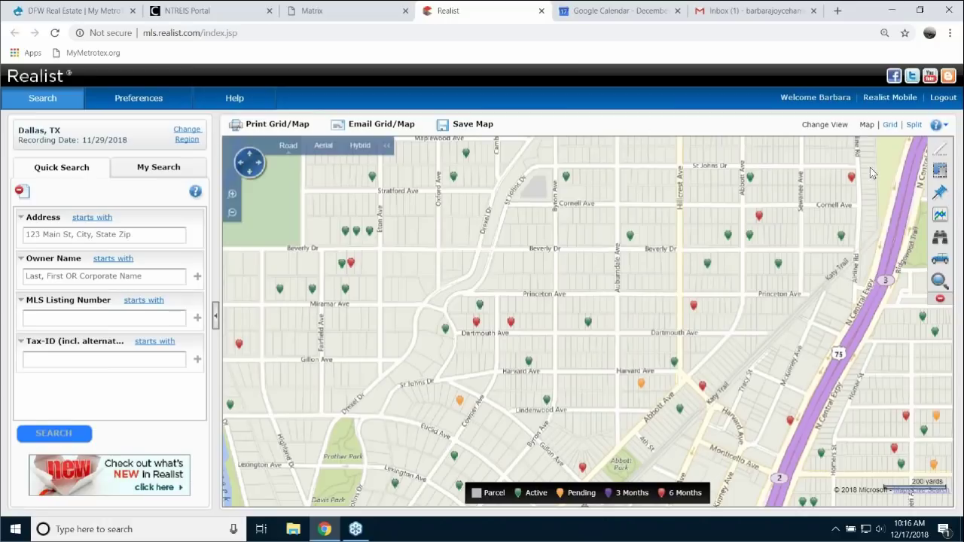
- Switch the results view from Split to Grid so only the results table shows
{"action": "left_click", "coordinate": [890, 125]}
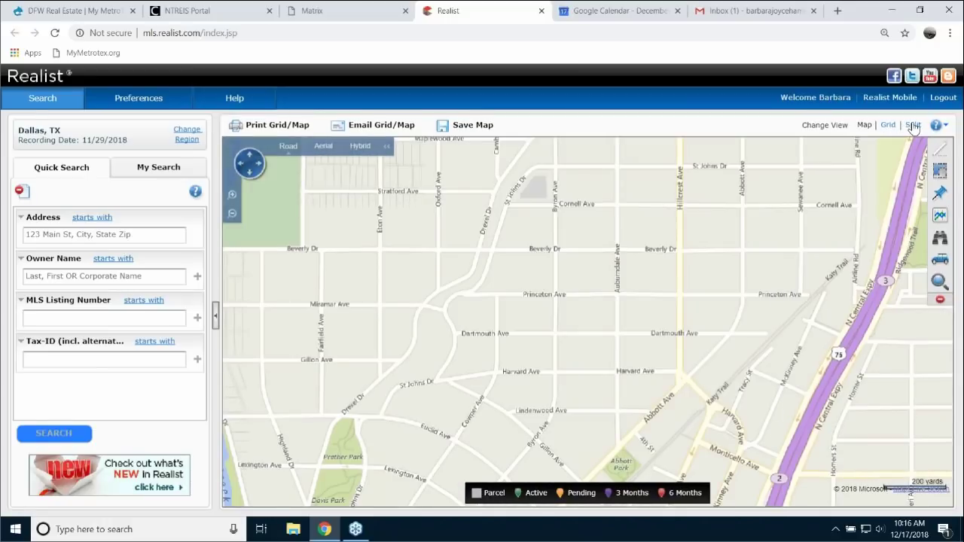
{"action": "left_click", "coordinate": [913, 125]}
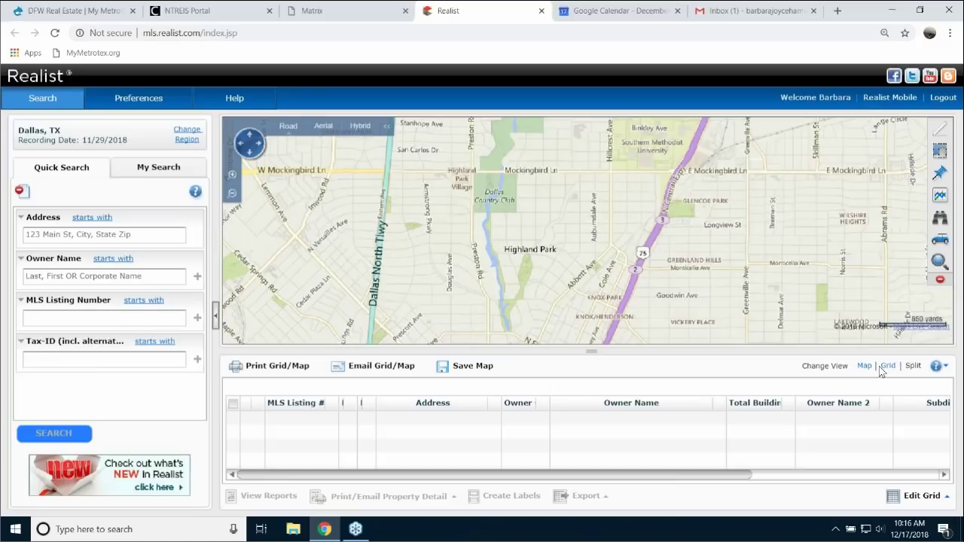
{"action": "left_click", "coordinate": [889, 367]}
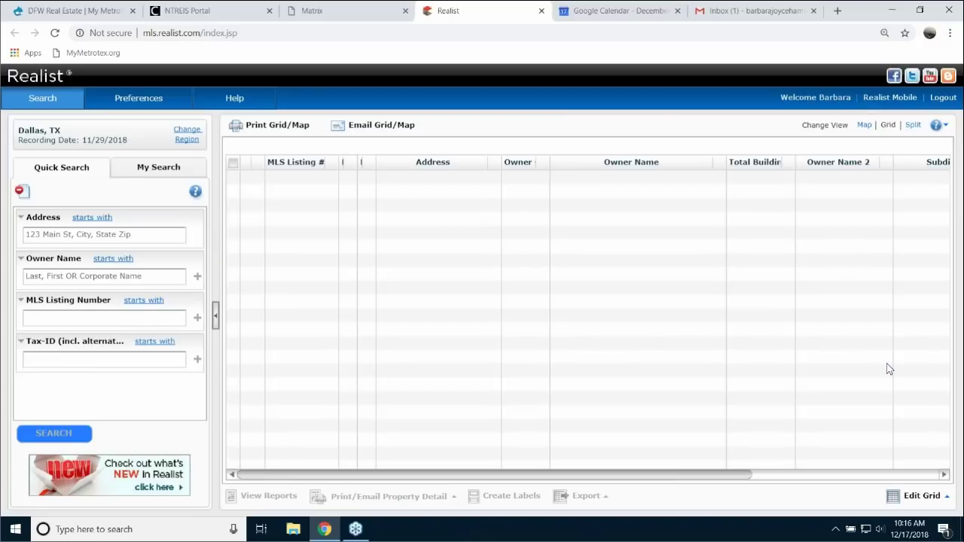
- In the My Search criteria form, set Owner Occupied to No
{"action": "left_click", "coordinate": [148, 170]}
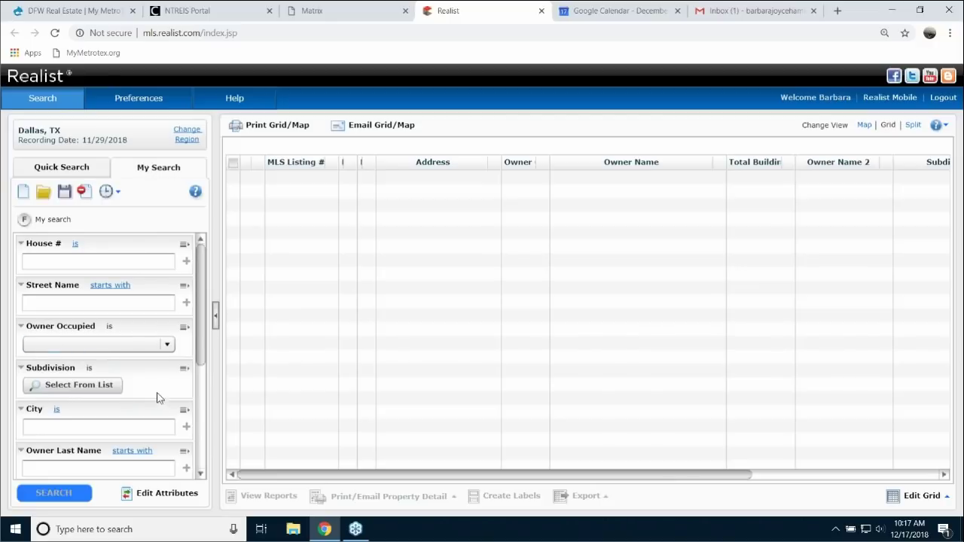
{"action": "left_click", "coordinate": [167, 345]}
{"action": "left_click", "coordinate": [167, 345]}
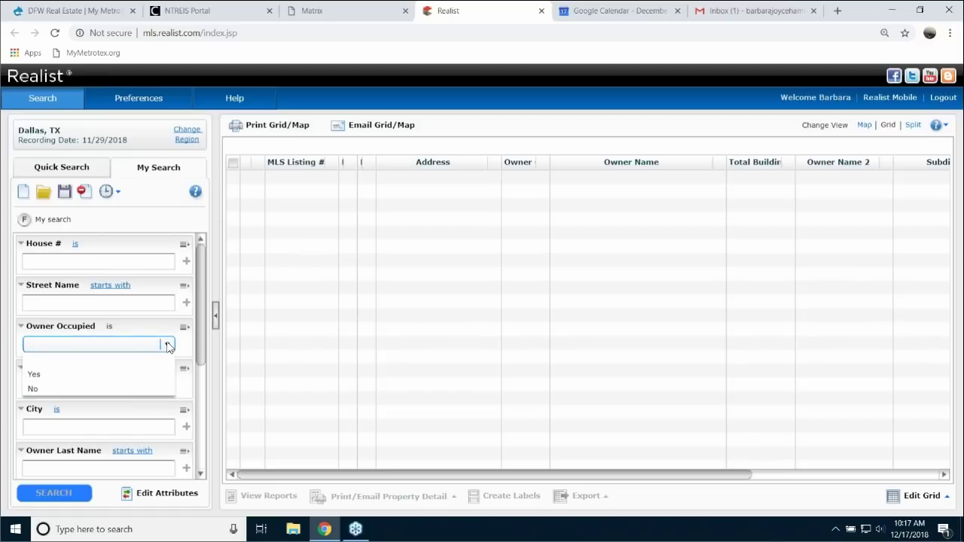
{"action": "left_click", "coordinate": [41, 389]}
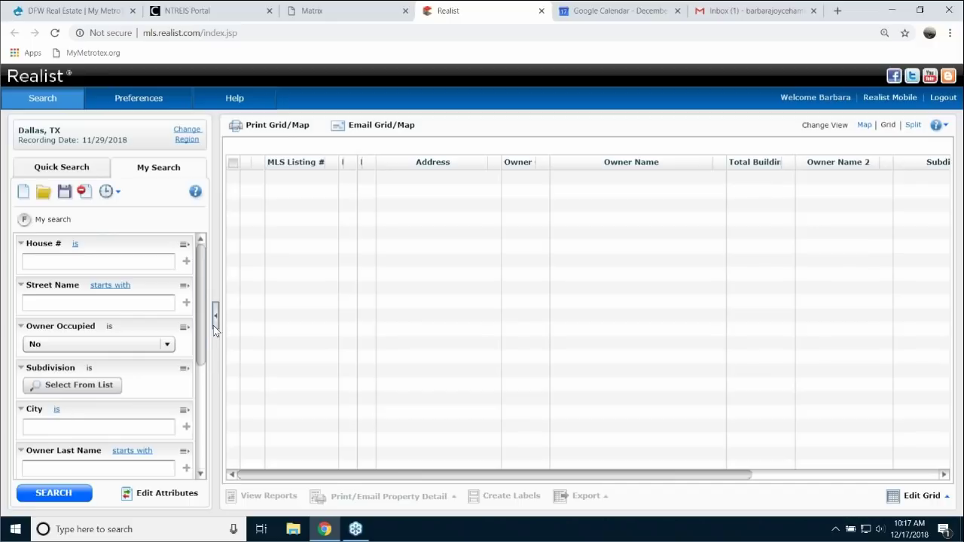
{"action": "left_click_drag", "start_coordinate": [198, 324], "coordinate": [202, 440]}
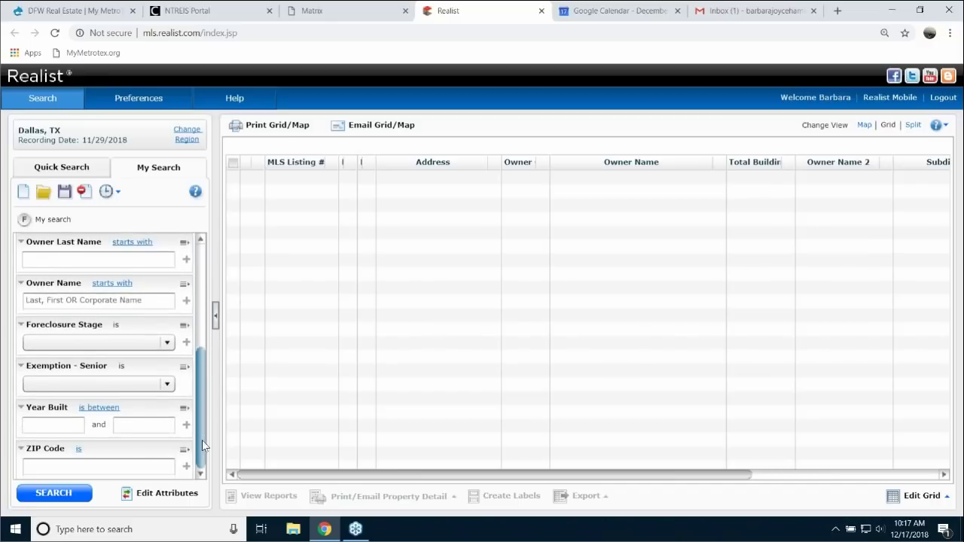
- Add ZIP Code 75044, run the search, and return to refine the criteria
{"action": "left_click", "coordinate": [86, 465]}
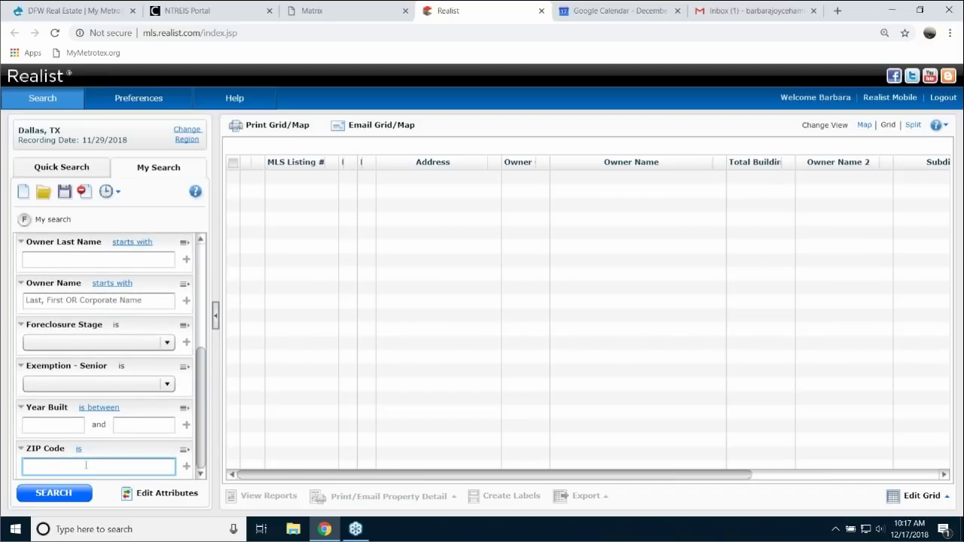
{"action": "type", "text": "75044"}
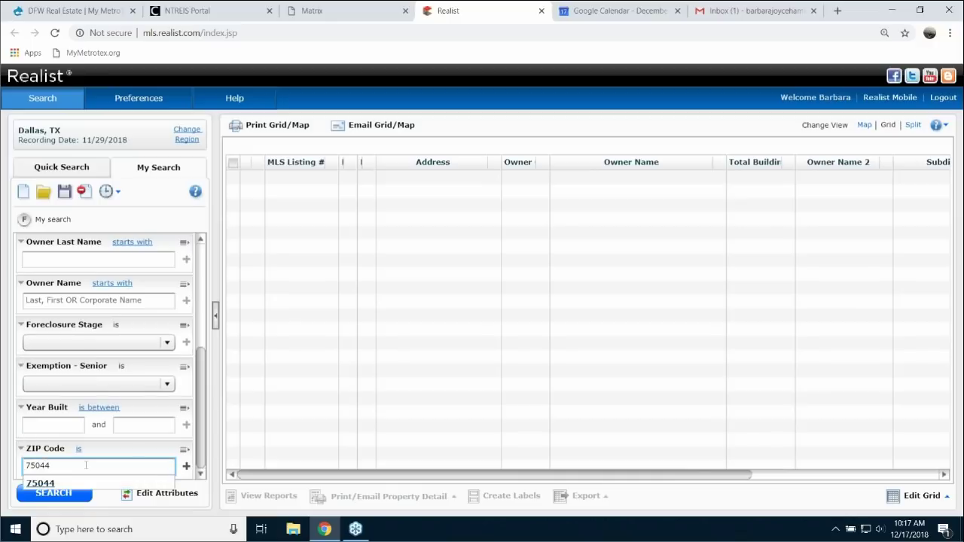
{"action": "left_click", "coordinate": [49, 482]}
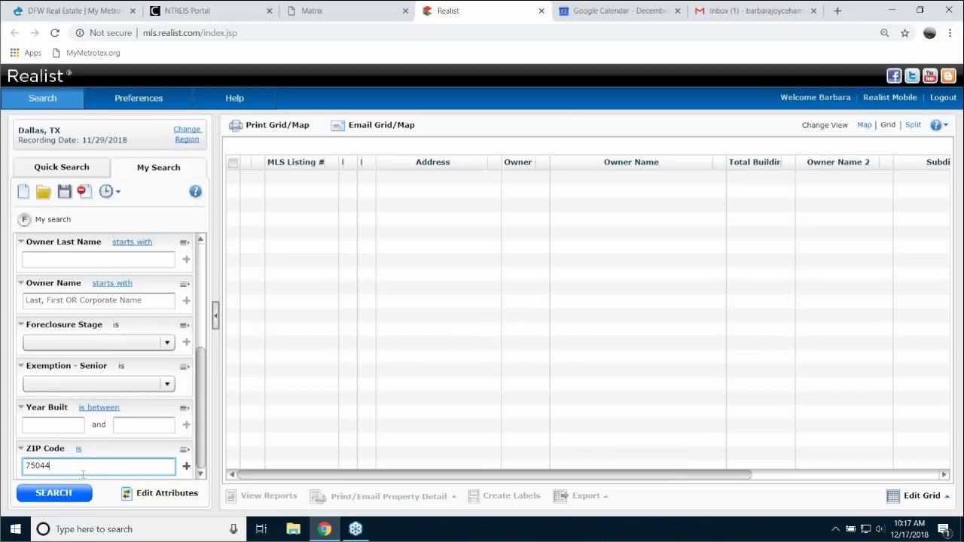
{"action": "left_click", "coordinate": [200, 403]}
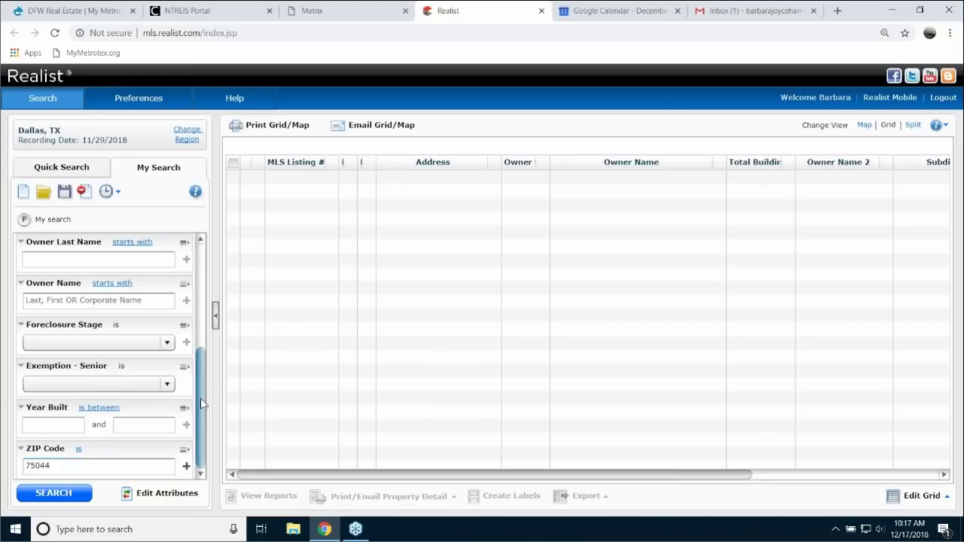
{"action": "left_click_drag", "start_coordinate": [201, 403], "coordinate": [204, 311]}
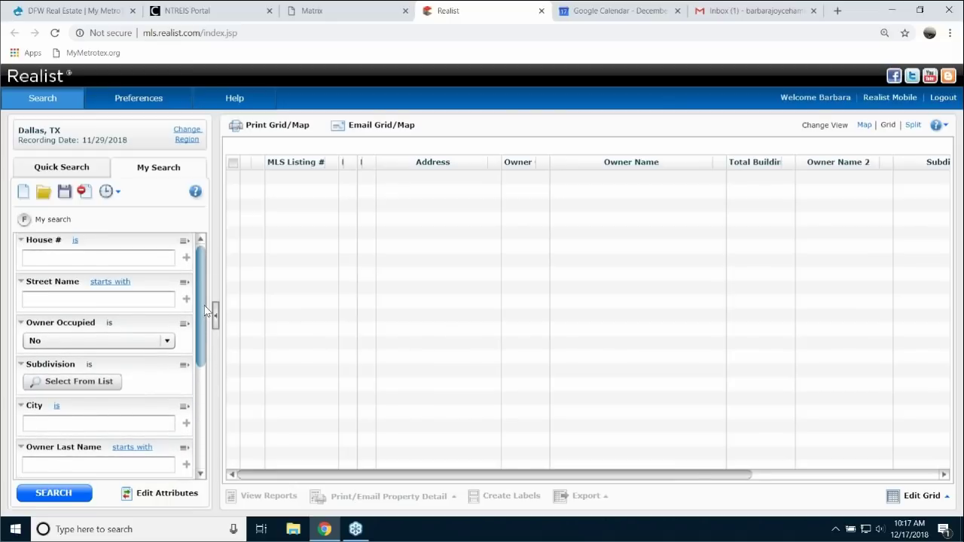
{"action": "left_click", "coordinate": [68, 494]}
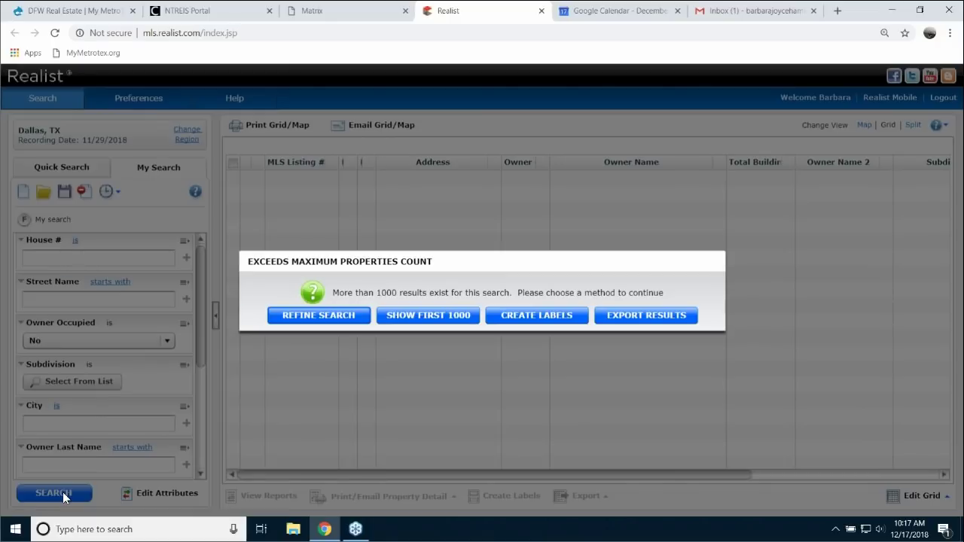
{"action": "left_click", "coordinate": [332, 315]}
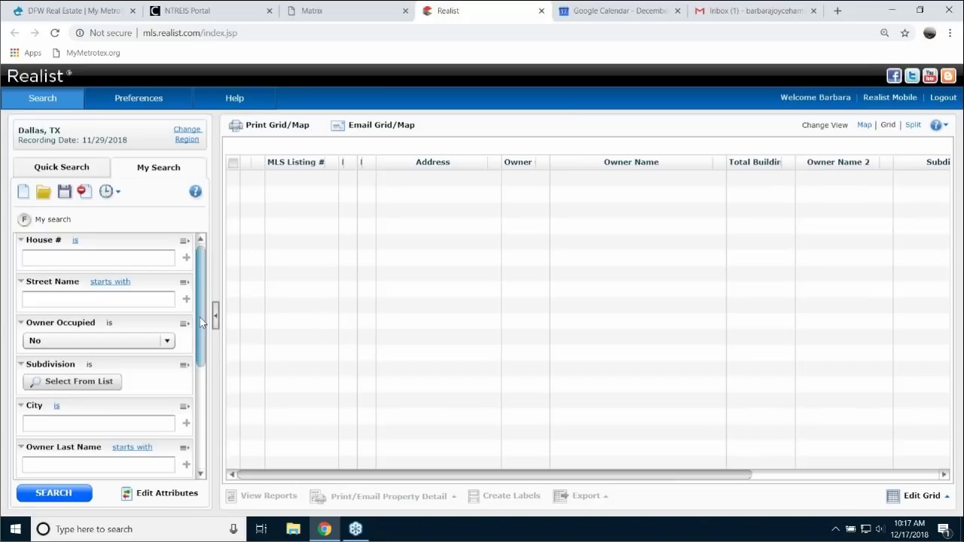
{"action": "left_click_drag", "start_coordinate": [202, 335], "coordinate": [211, 303]}
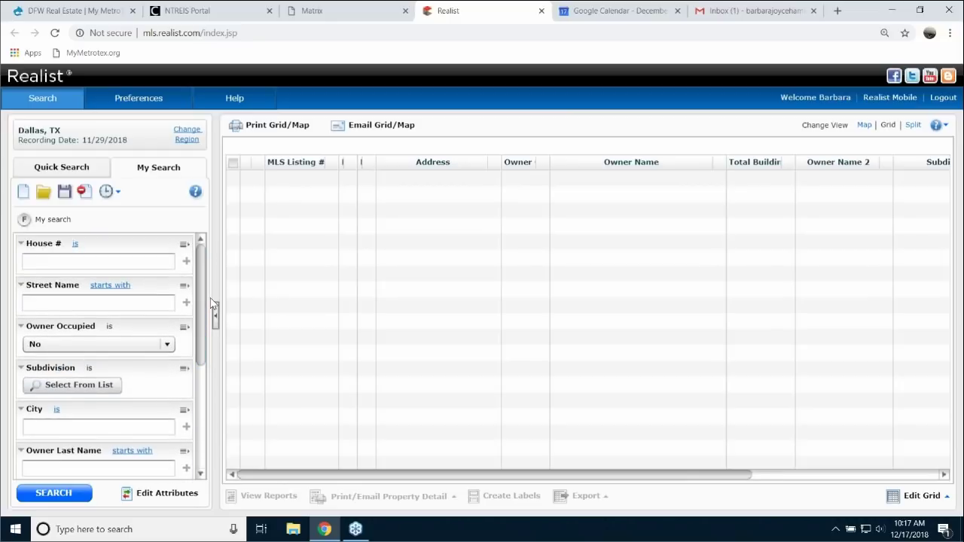
- Add Exemption - Homestead to the search criteria through Edit Attributes
{"action": "left_click", "coordinate": [159, 493]}
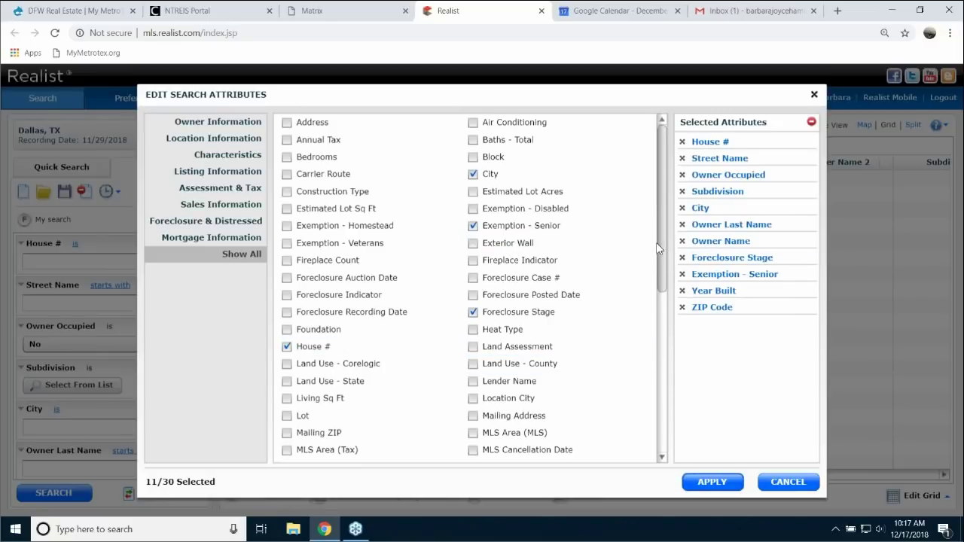
{"action": "left_click_drag", "start_coordinate": [663, 238], "coordinate": [663, 238]}
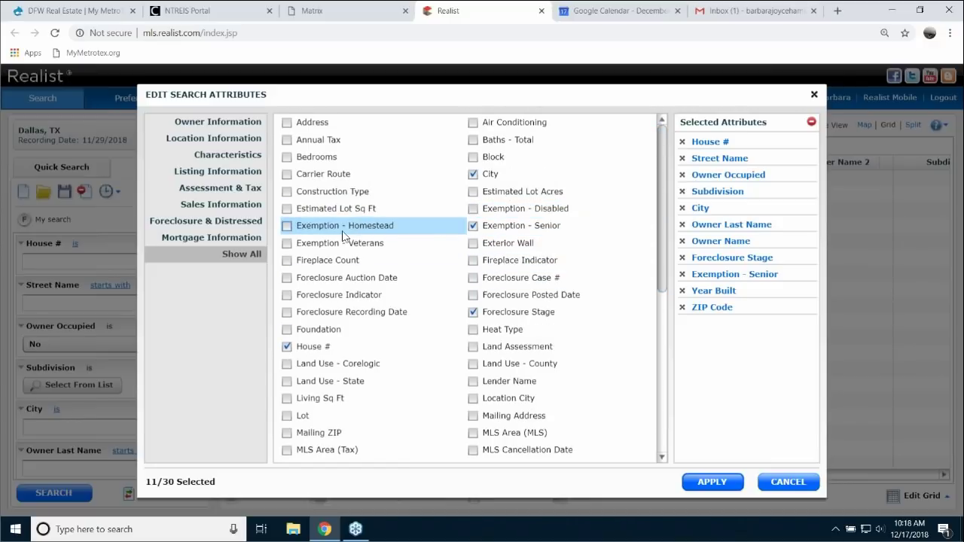
{"action": "left_click", "coordinate": [286, 227]}
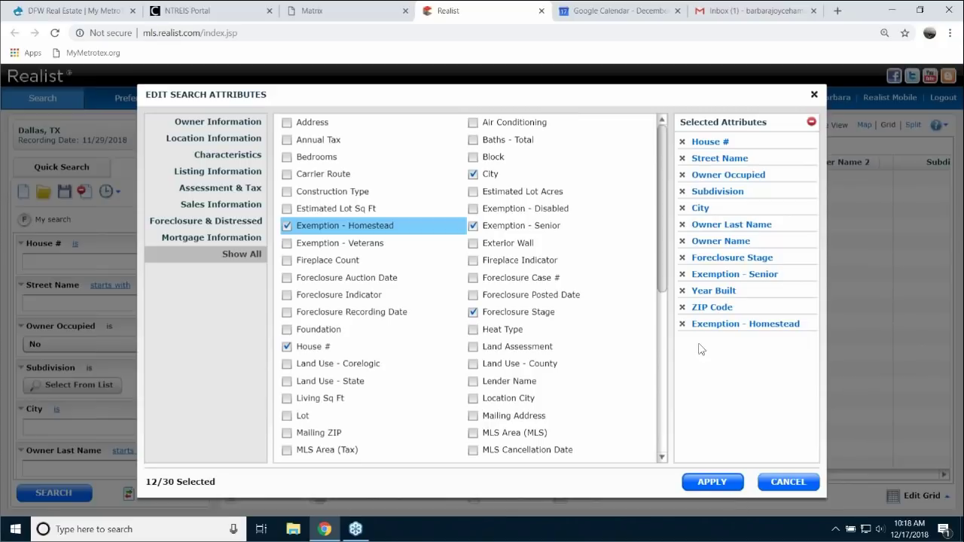
{"action": "left_click_drag", "start_coordinate": [666, 305], "coordinate": [666, 452]}
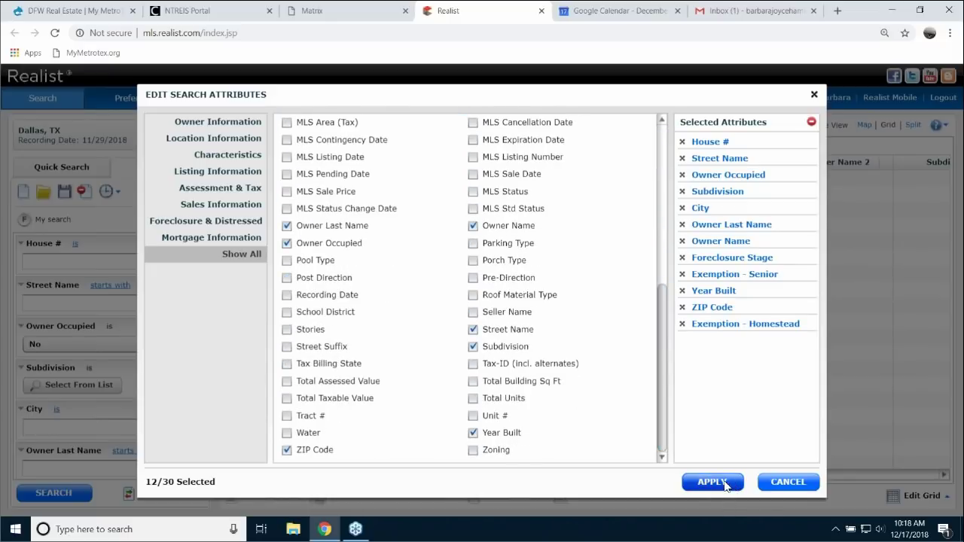
{"action": "left_click", "coordinate": [713, 482]}
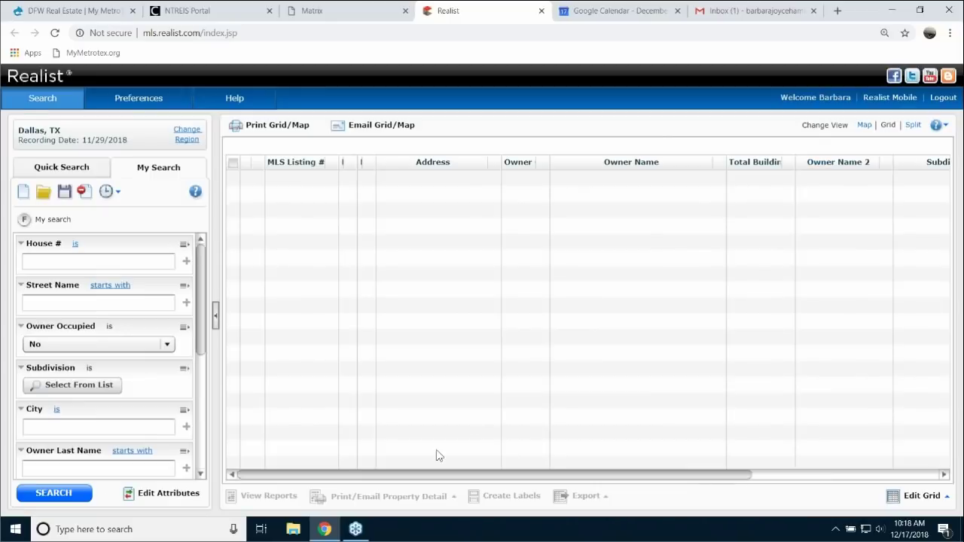
- Set Exemption - Homestead to Yes, run the search, and dismiss the no-results message
{"action": "left_click_drag", "start_coordinate": [203, 302], "coordinate": [209, 457]}
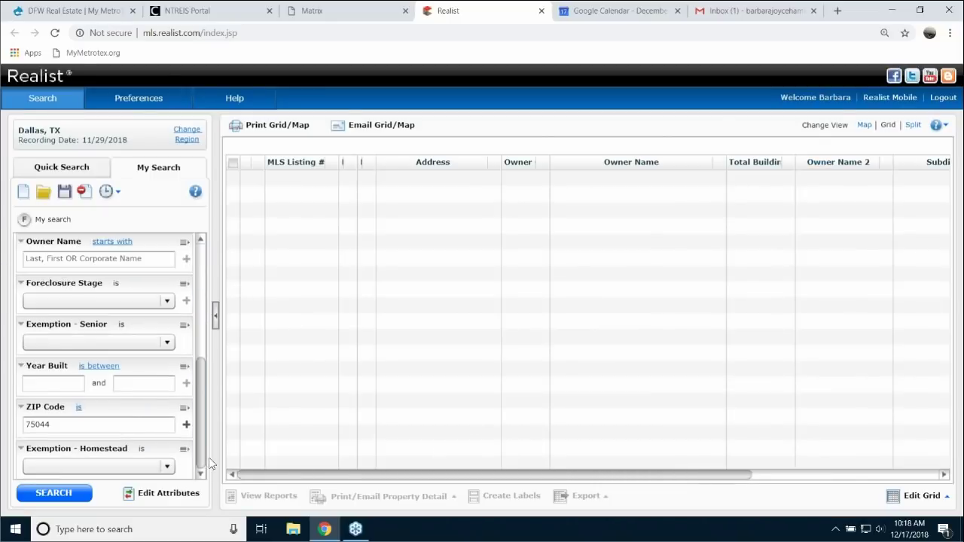
{"action": "left_click", "coordinate": [147, 468]}
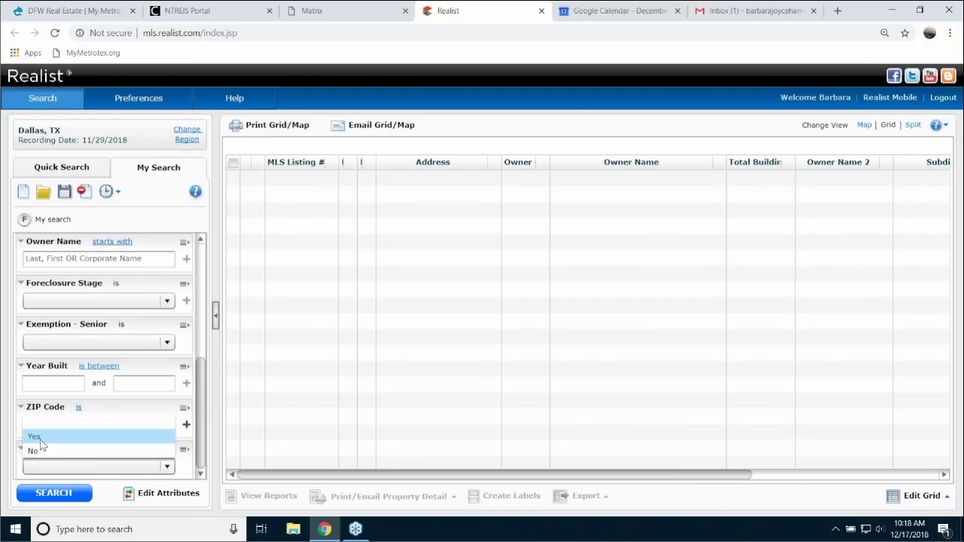
{"action": "left_click", "coordinate": [39, 440]}
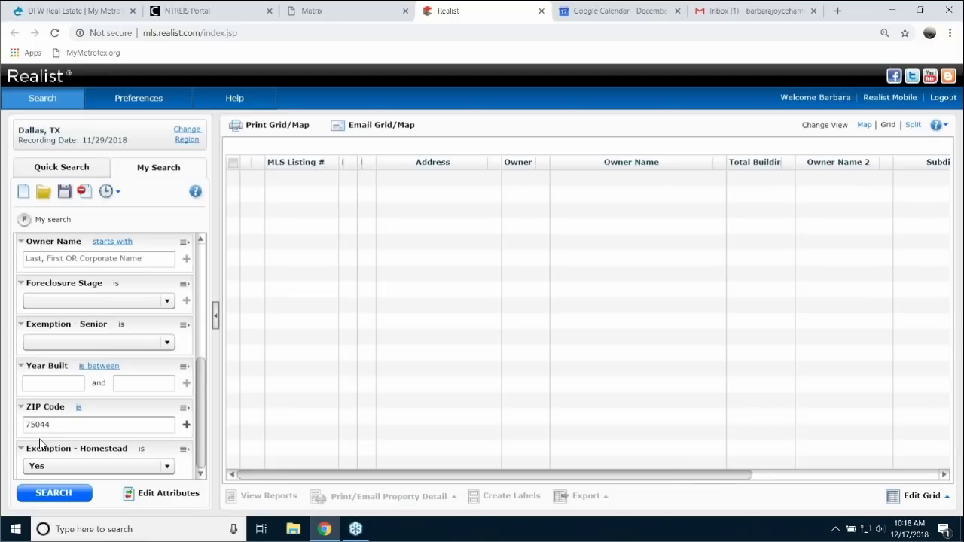
{"action": "left_click", "coordinate": [60, 494]}
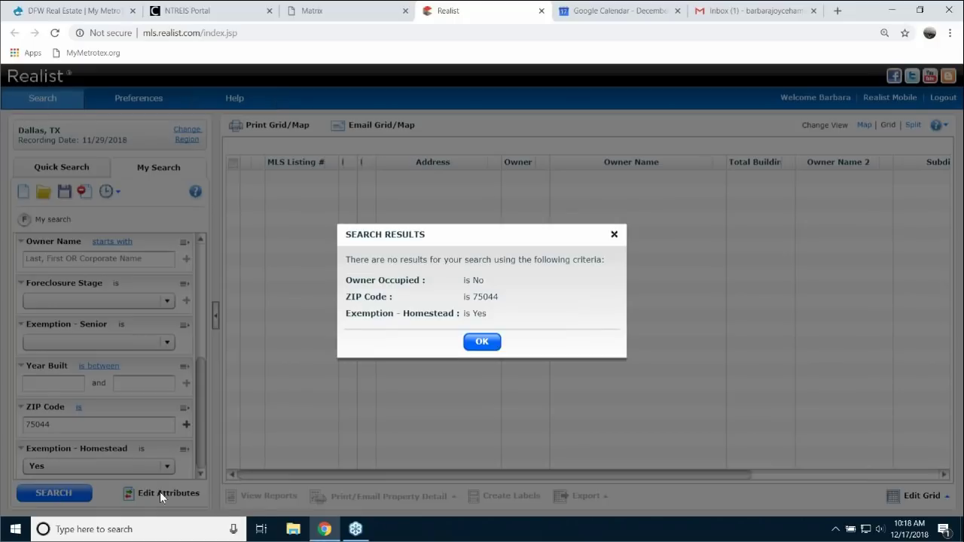
{"action": "left_click", "coordinate": [482, 341]}
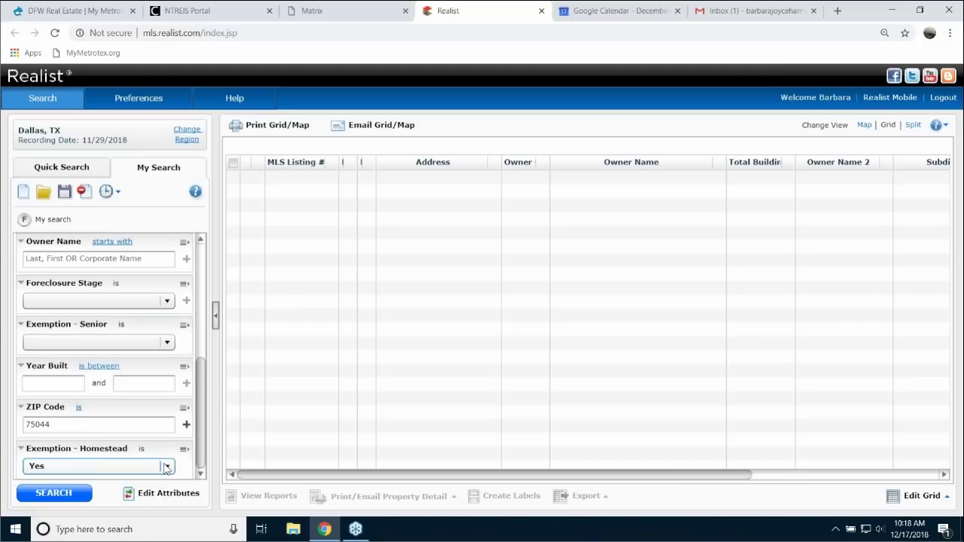
- Change Exemption - Homestead to No, rerun the search, and go back to refine it
{"action": "left_click", "coordinate": [167, 468]}
{"action": "left_click", "coordinate": [38, 452]}
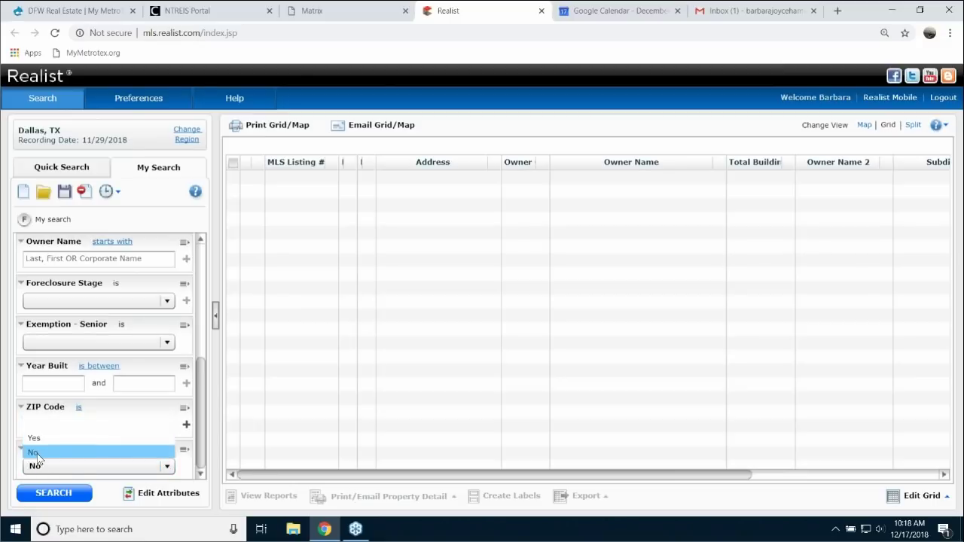
{"action": "left_click", "coordinate": [64, 497]}
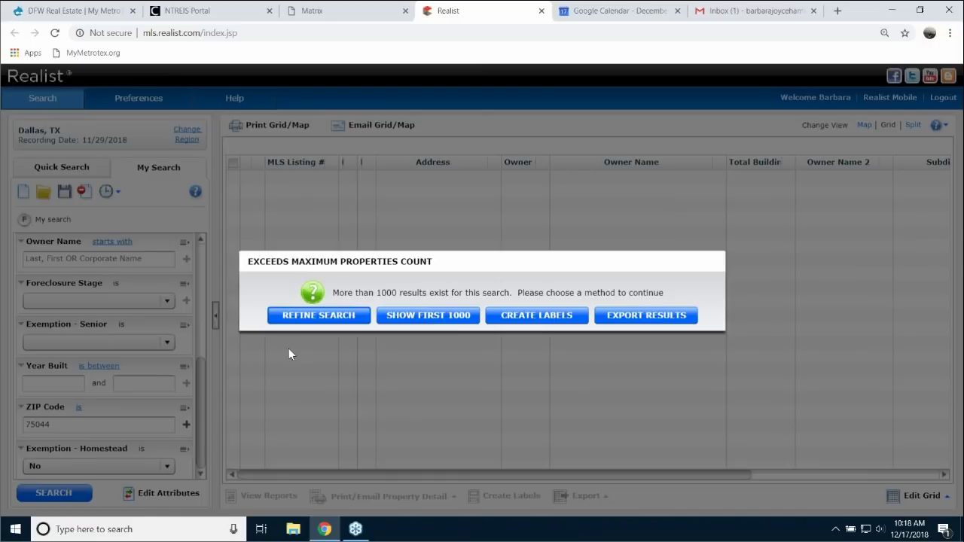
{"action": "left_click", "coordinate": [321, 313]}
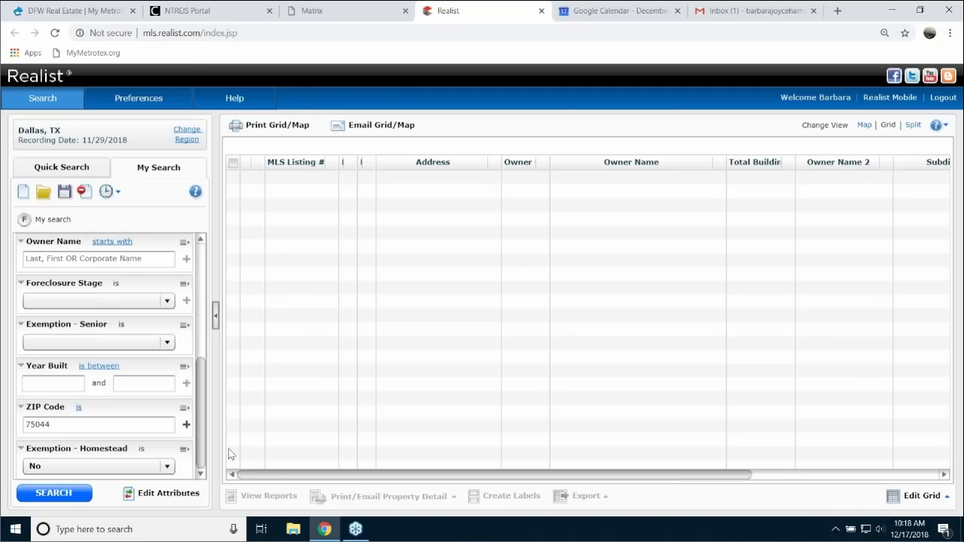
- Add Land Use - Corelogic to the search criteria
{"action": "left_click", "coordinate": [169, 494]}
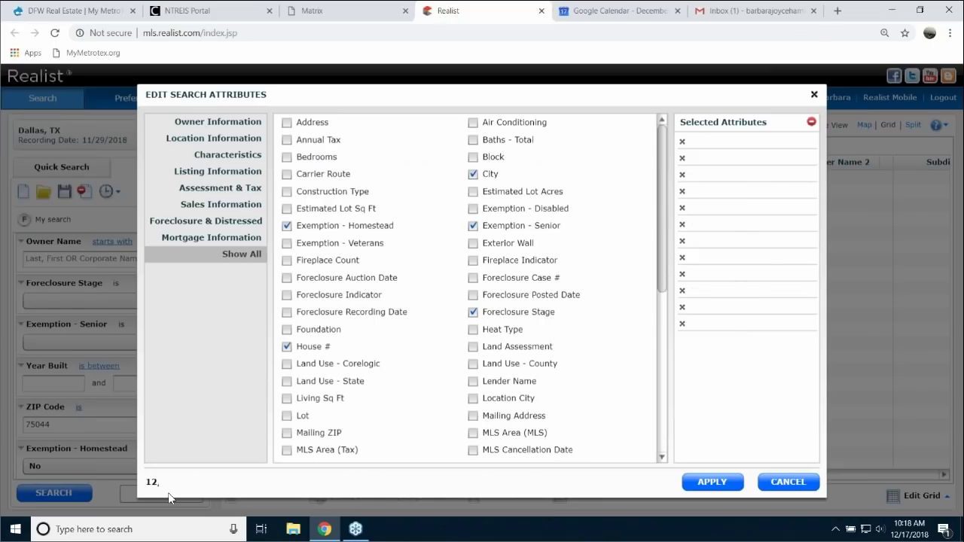
{"action": "left_click", "coordinate": [287, 364]}
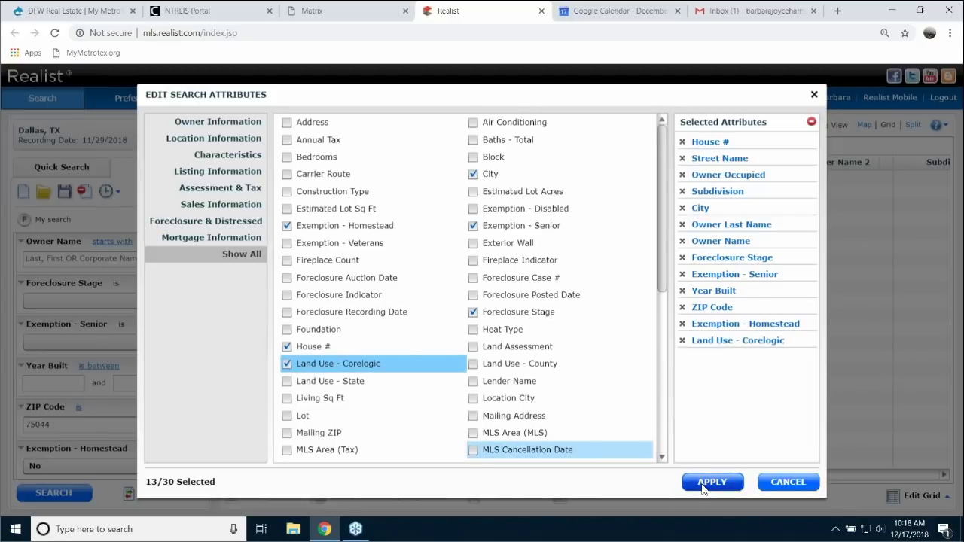
{"action": "left_click", "coordinate": [704, 486]}
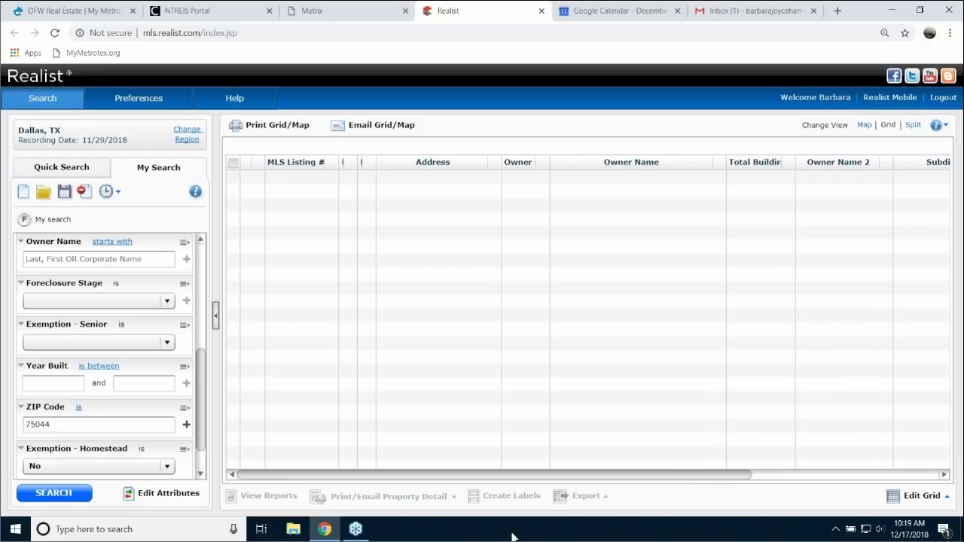
- Set the Exemption - Homestead criterion back to blank
{"action": "left_click", "coordinate": [166, 465]}
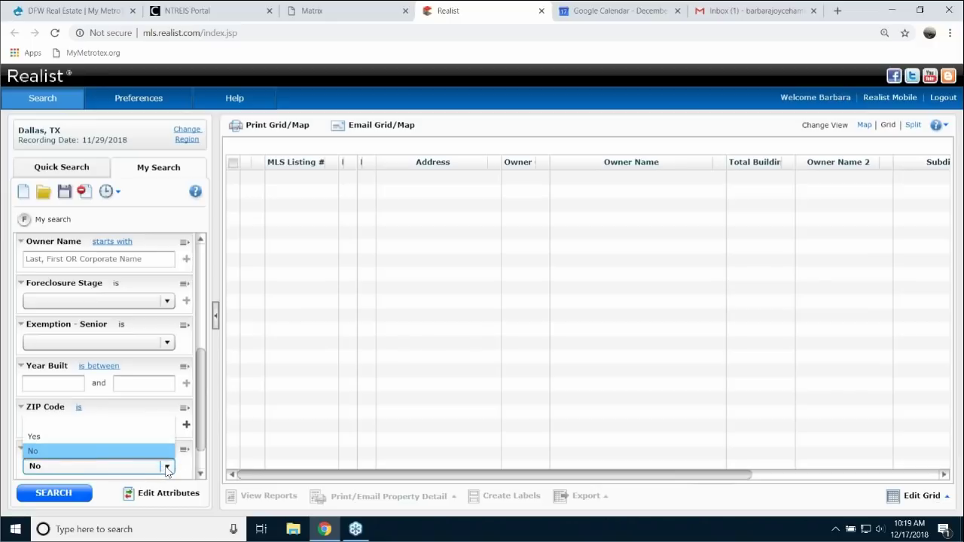
{"action": "left_click", "coordinate": [66, 467]}
{"action": "left_click", "coordinate": [66, 467]}
{"action": "left_click", "coordinate": [61, 426]}
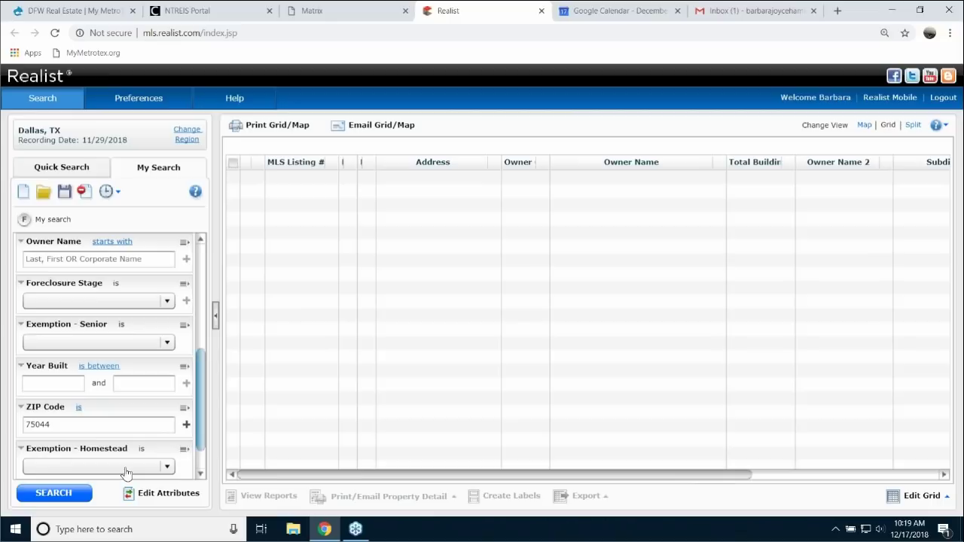
- Choose SFR from the Q-T land use code list and apply it
{"action": "scroll", "coordinate": [198, 389], "scroll_direction": "down", "scroll_amount": 1}
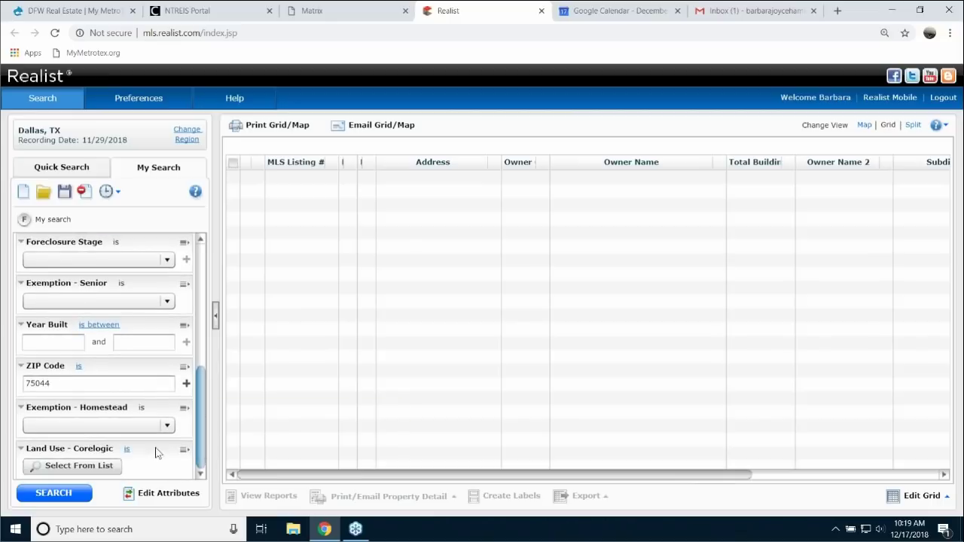
{"action": "left_click", "coordinate": [79, 467]}
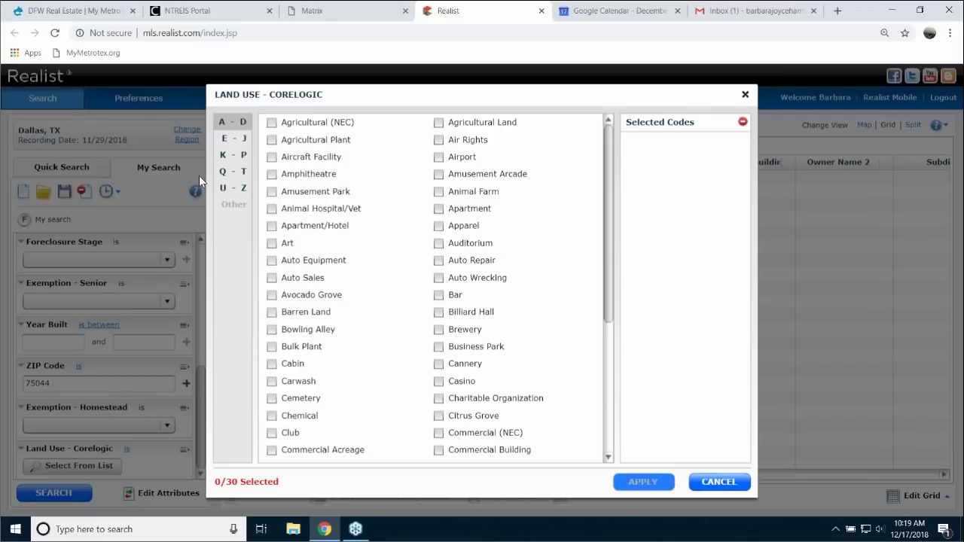
{"action": "left_click", "coordinate": [238, 176]}
{"action": "left_click", "coordinate": [440, 348]}
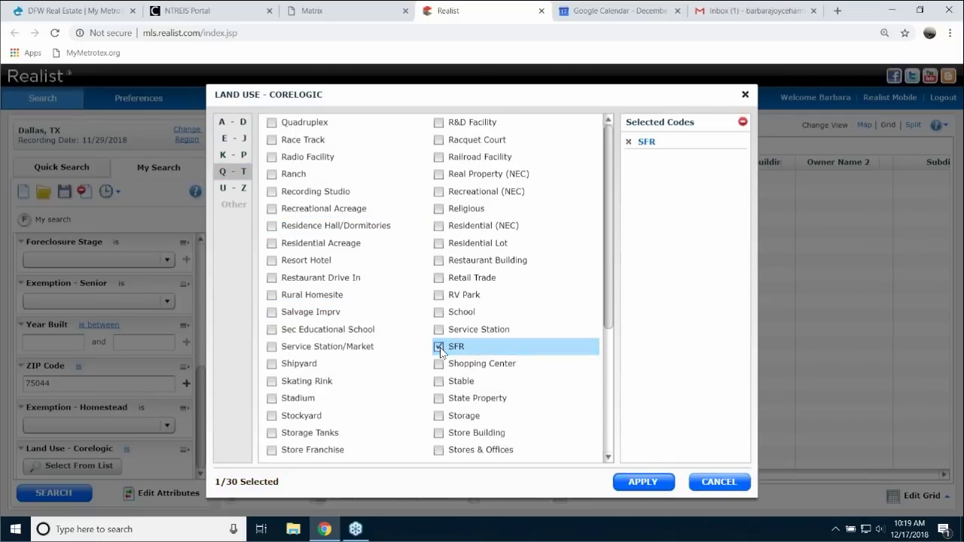
{"action": "left_click", "coordinate": [644, 483]}
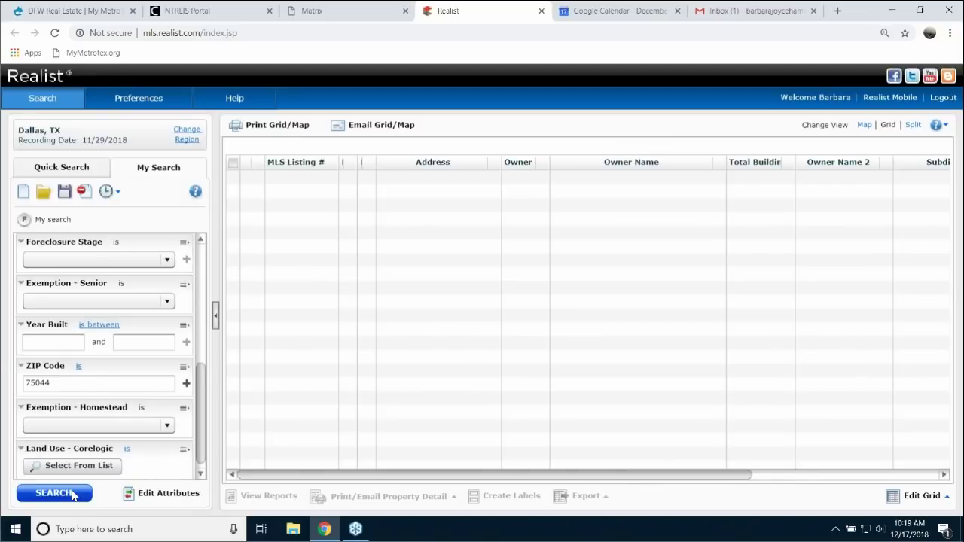
- Run the SFR ZIP 75044 search and load the first 1000 matching properties
{"action": "left_click", "coordinate": [54, 492]}
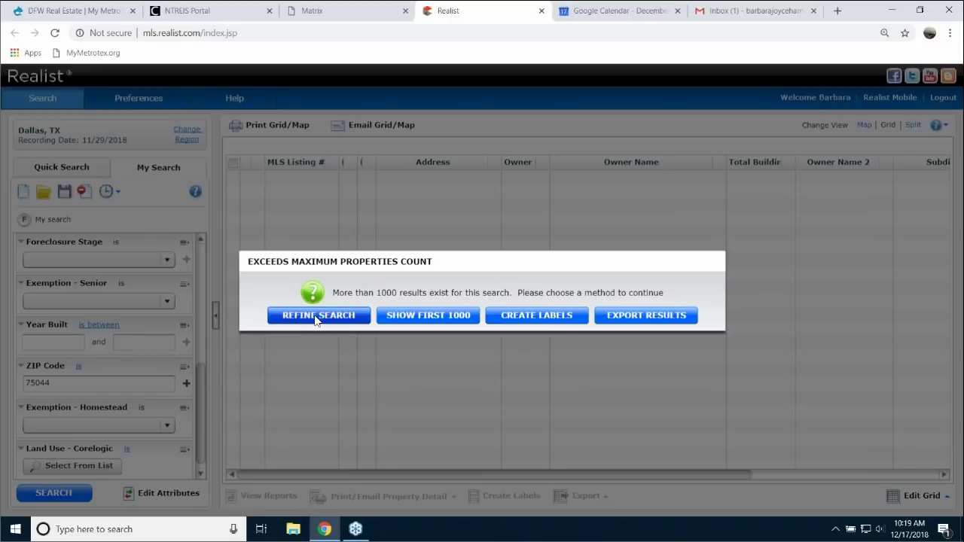
{"action": "left_click", "coordinate": [432, 316]}
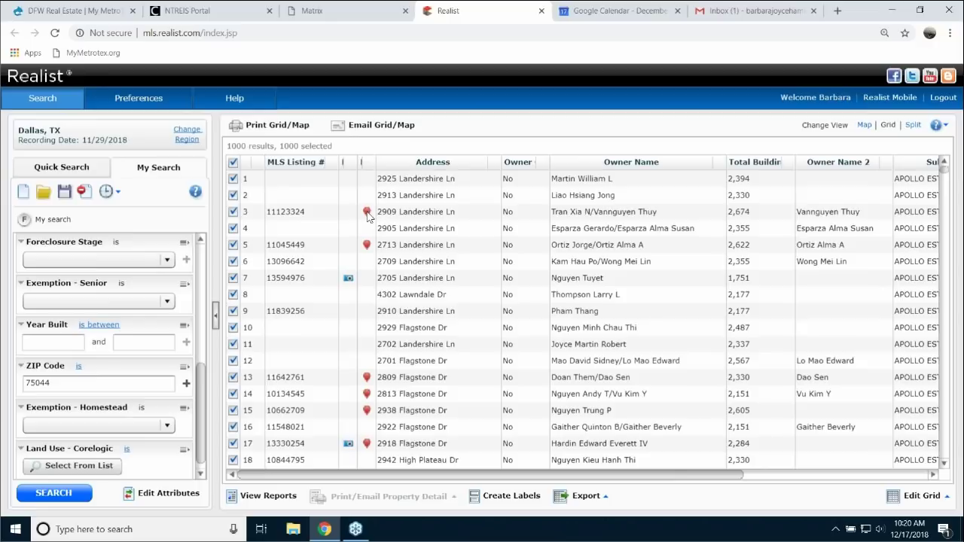
{"action": "scroll", "coordinate": [428, 279], "scroll_direction": "down", "scroll_amount": 7}
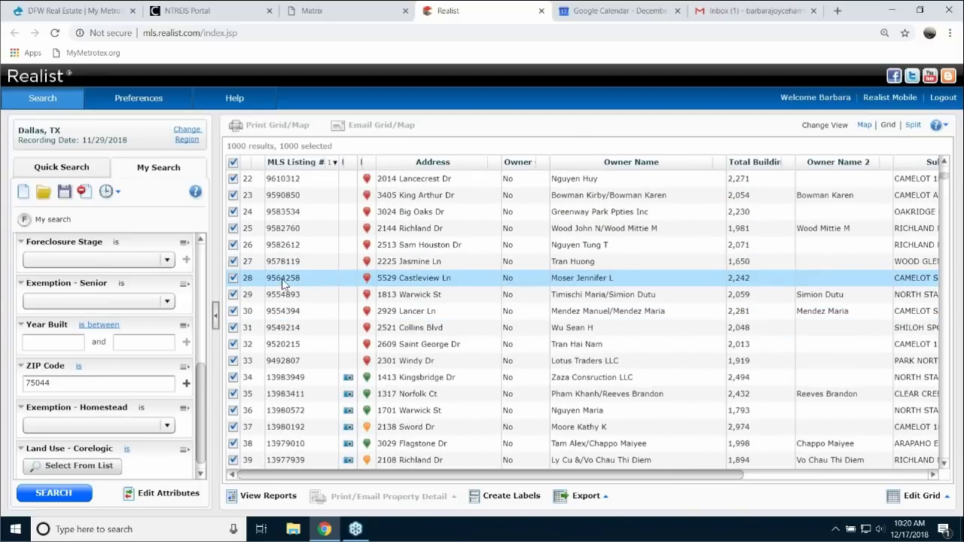
{"action": "scroll", "coordinate": [340, 301], "scroll_direction": "down", "scroll_amount": 5}
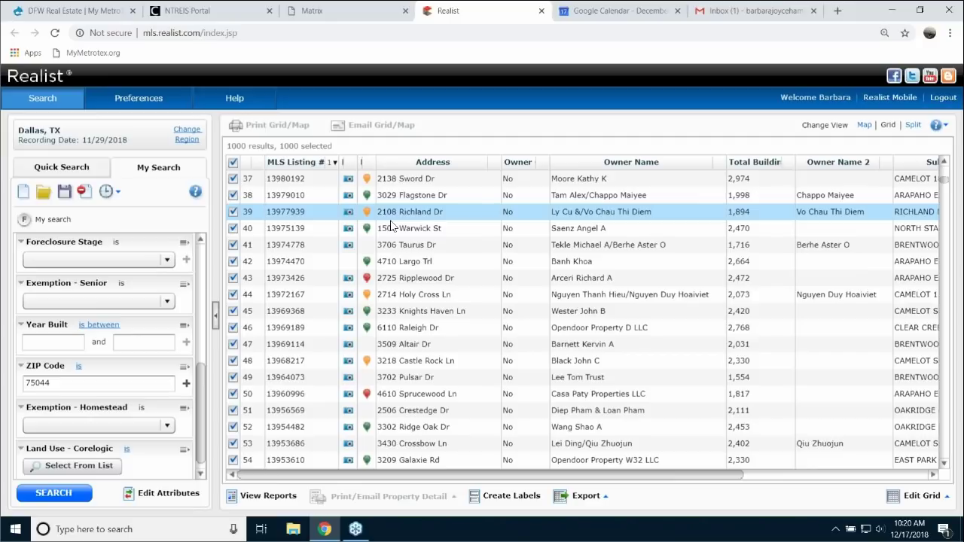
{"action": "left_click", "coordinate": [391, 225]}
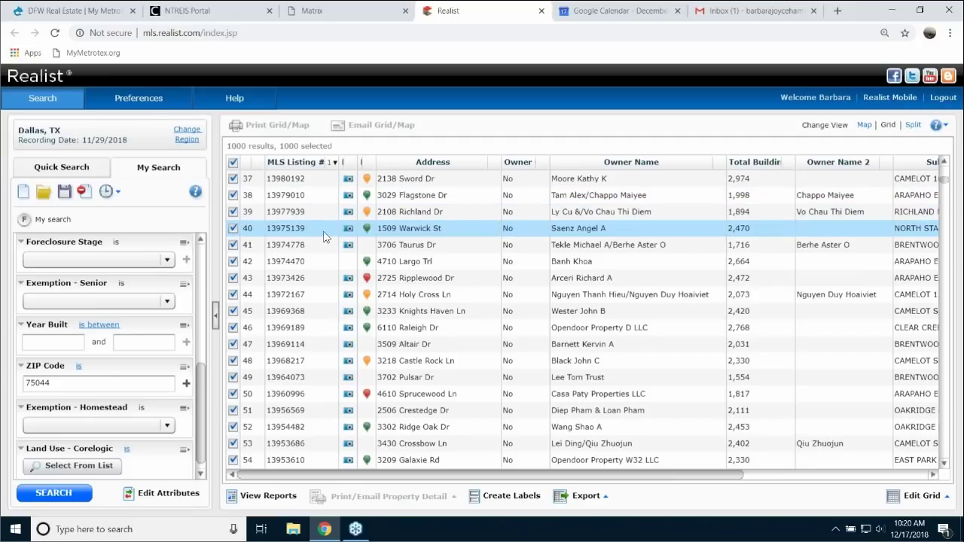
{"action": "scroll", "coordinate": [321, 234], "scroll_direction": "up", "scroll_amount": 12}
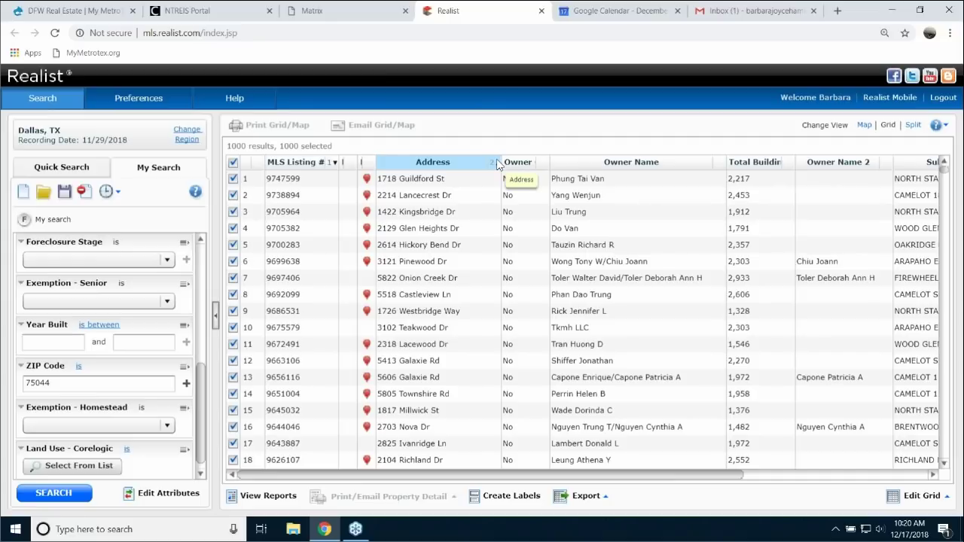
- Close the Realist tab and show Matrix's Active Contacts list of 3 contacts
{"action": "left_click", "coordinate": [541, 12]}
{"action": "left_click", "coordinate": [339, 12]}
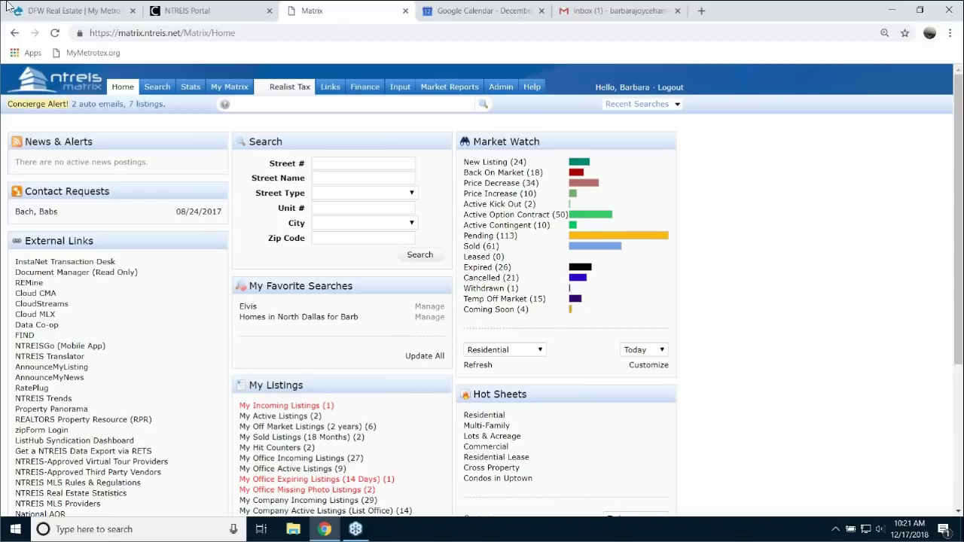
{"action": "mouse_move", "coordinate": [229, 87]}
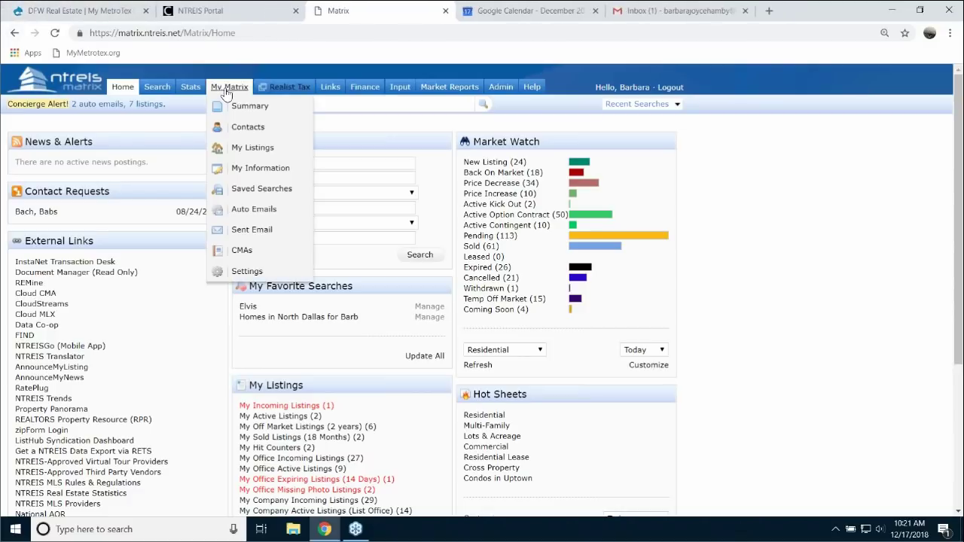
{"action": "left_click", "coordinate": [247, 128]}
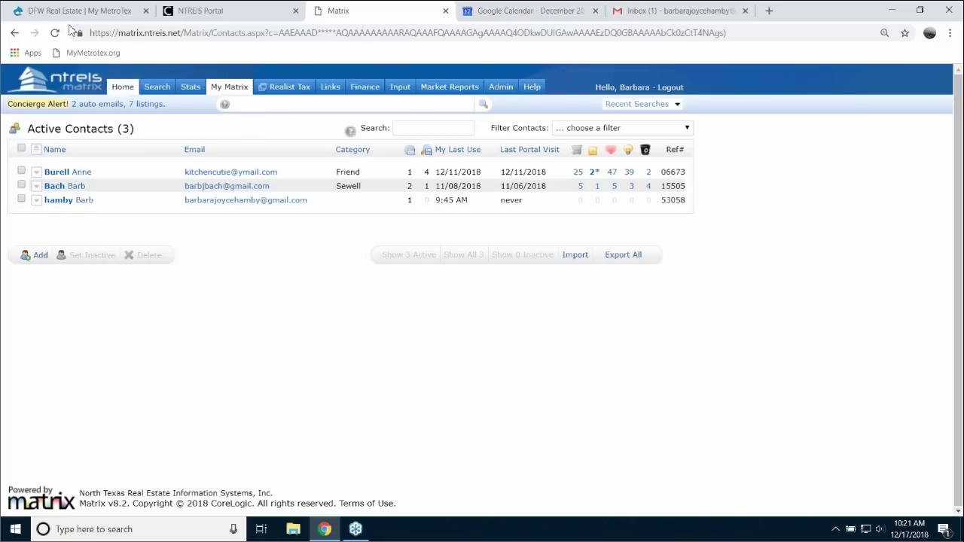
{"action": "mouse_move", "coordinate": [235, 91]}
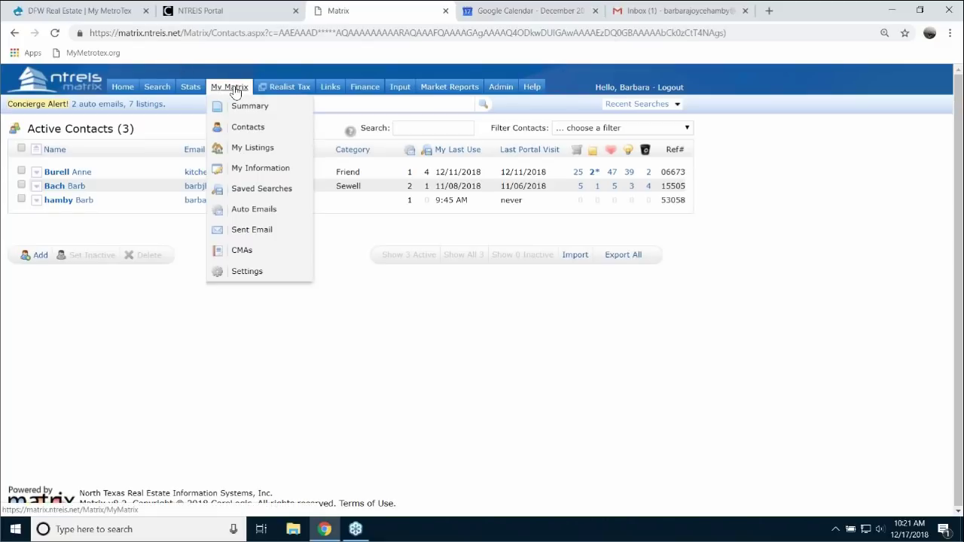
- Go from My Matrix settings to the Portal Activity Notification Settings page
{"action": "left_click", "coordinate": [251, 272]}
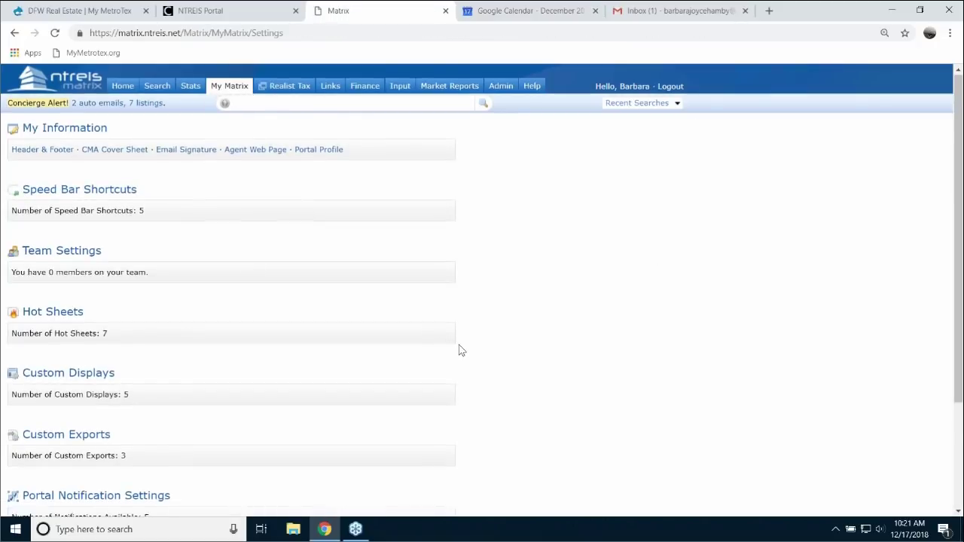
{"action": "scroll", "coordinate": [515, 361], "scroll_direction": "down", "scroll_amount": 3}
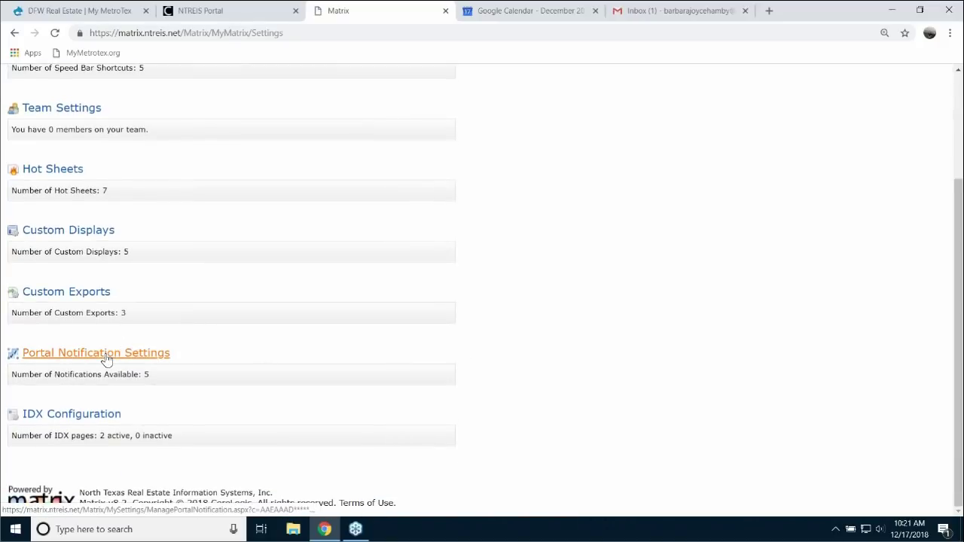
{"action": "left_click", "coordinate": [106, 353]}
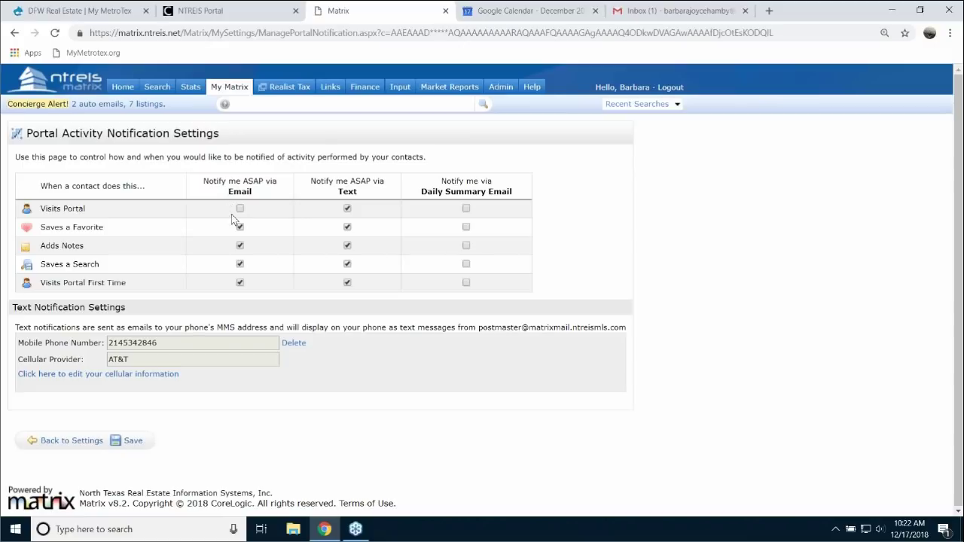
- Turn off email alerts for the Saves a Favorite and Adds Notes activities
{"action": "left_click", "coordinate": [240, 228]}
{"action": "left_click", "coordinate": [239, 246]}
- Disable email for Saves a Search and first portal visits, keeping AT&T as cellular provider
{"action": "left_click", "coordinate": [241, 264]}
{"action": "left_click", "coordinate": [241, 284]}
{"action": "left_click", "coordinate": [107, 377]}
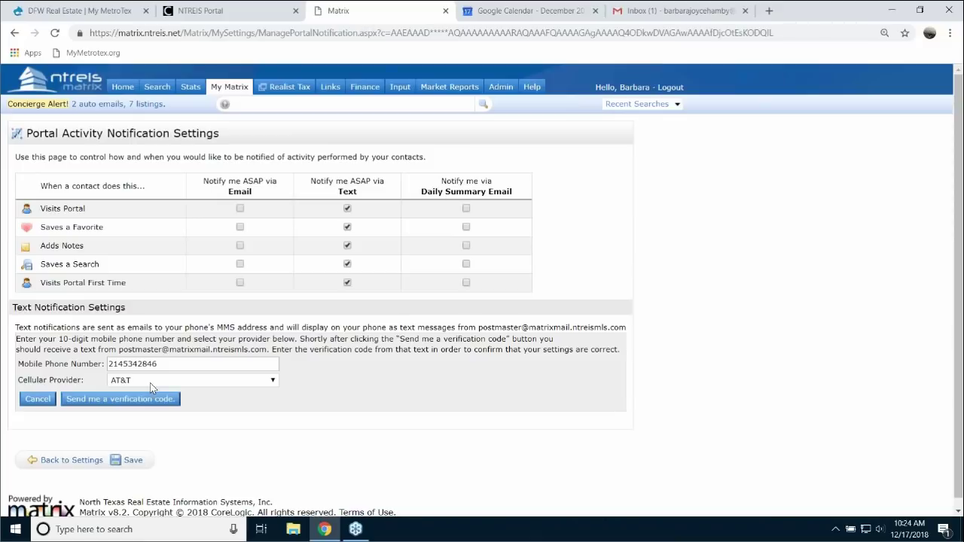
{"action": "left_click", "coordinate": [273, 382]}
{"action": "left_click_drag", "start_coordinate": [296, 432], "coordinate": [306, 450]}
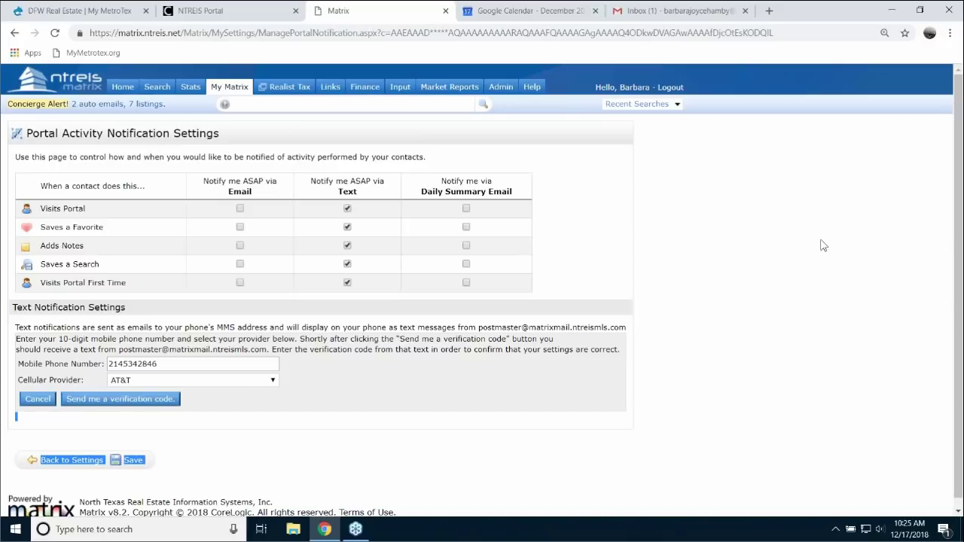
{"action": "mouse_move", "coordinate": [234, 88]}
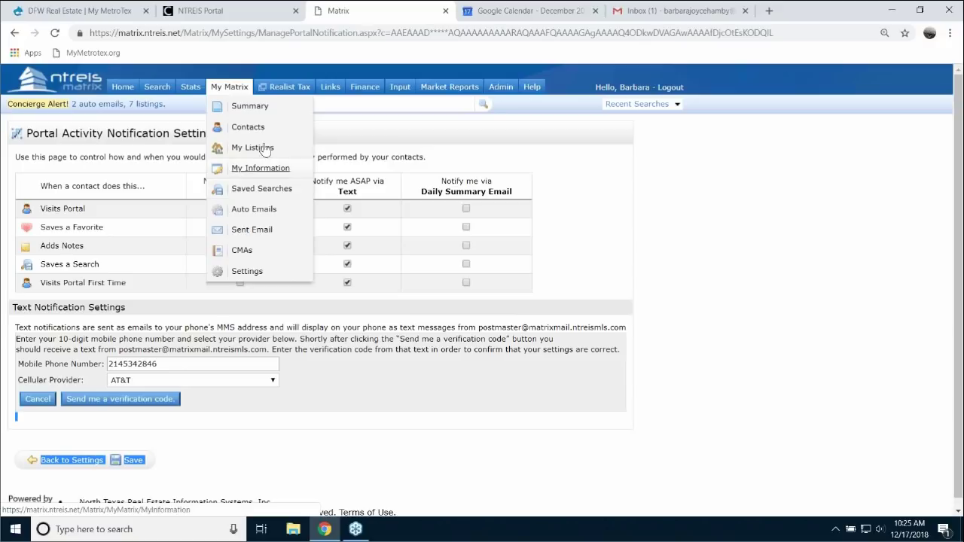
- Open the first contact's 'Condos for me' portal search and show its 67 condo results
{"action": "left_click", "coordinate": [256, 130]}
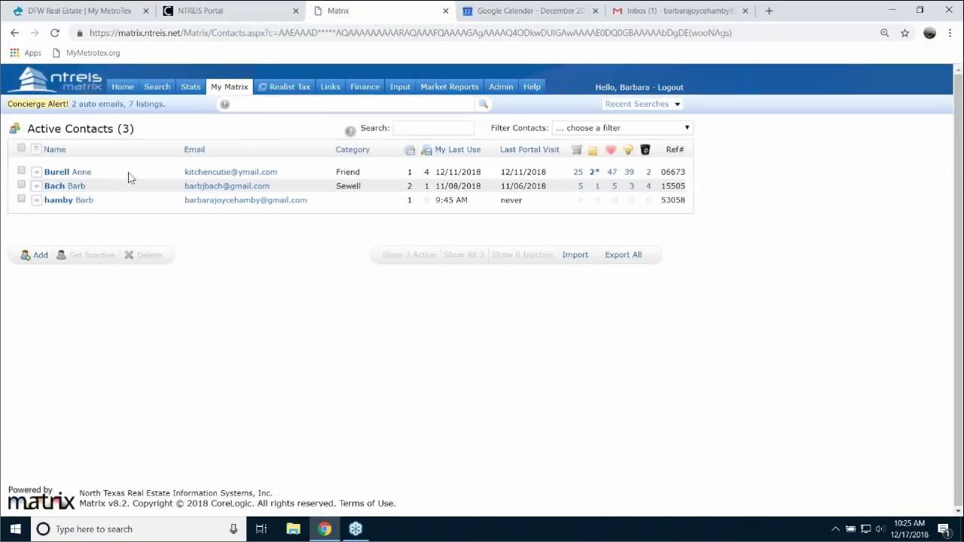
{"action": "left_click", "coordinate": [80, 175]}
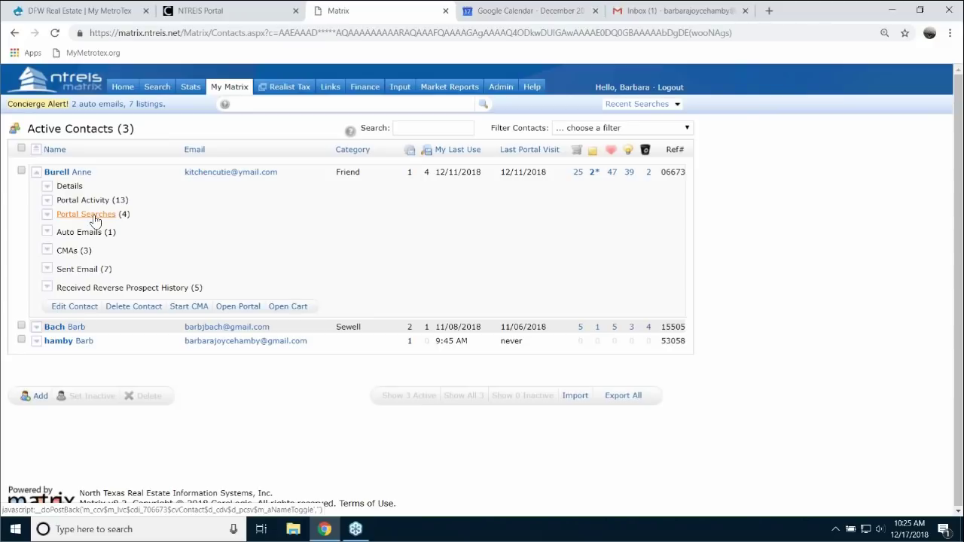
{"action": "left_click", "coordinate": [95, 218]}
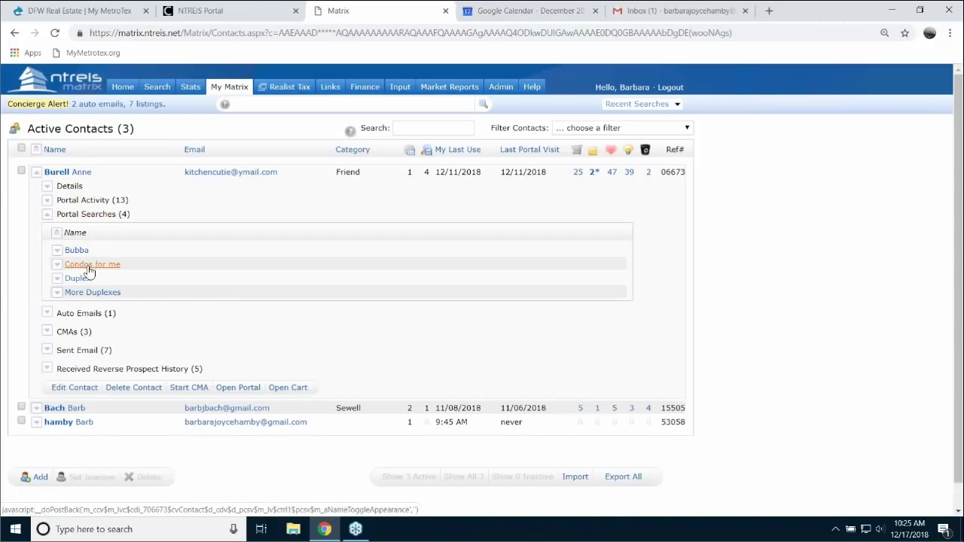
{"action": "left_click", "coordinate": [56, 266]}
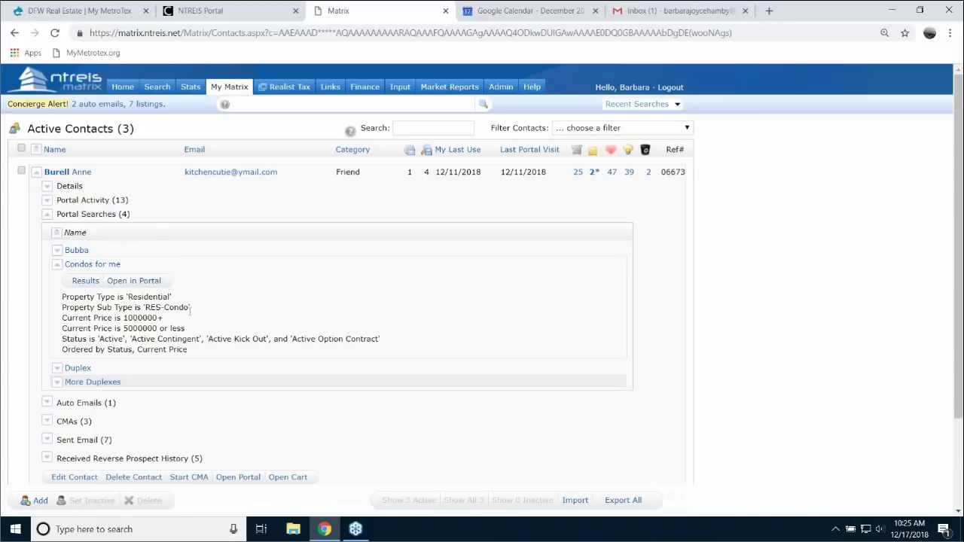
{"action": "left_click", "coordinate": [85, 281]}
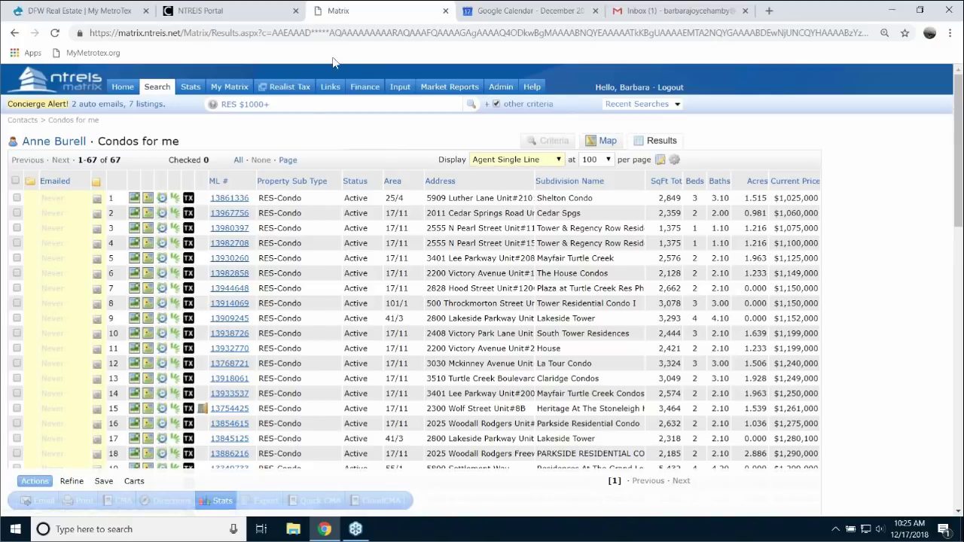
- Revisit the Portal Notification Settings page, then switch to the NTREIS Portal dashboard
{"action": "mouse_move", "coordinate": [226, 87]}
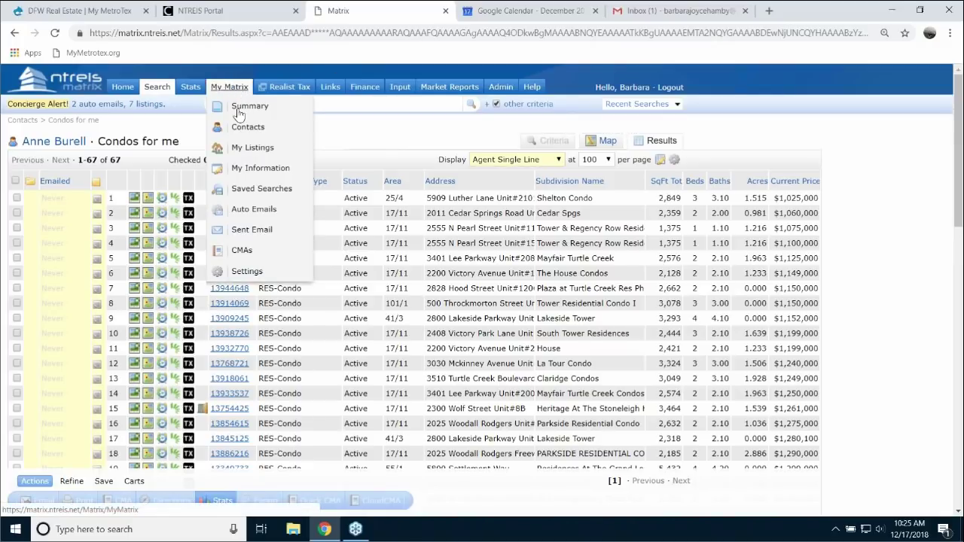
{"action": "left_click", "coordinate": [249, 274]}
{"action": "scroll", "coordinate": [206, 405], "scroll_direction": "down", "scroll_amount": 3}
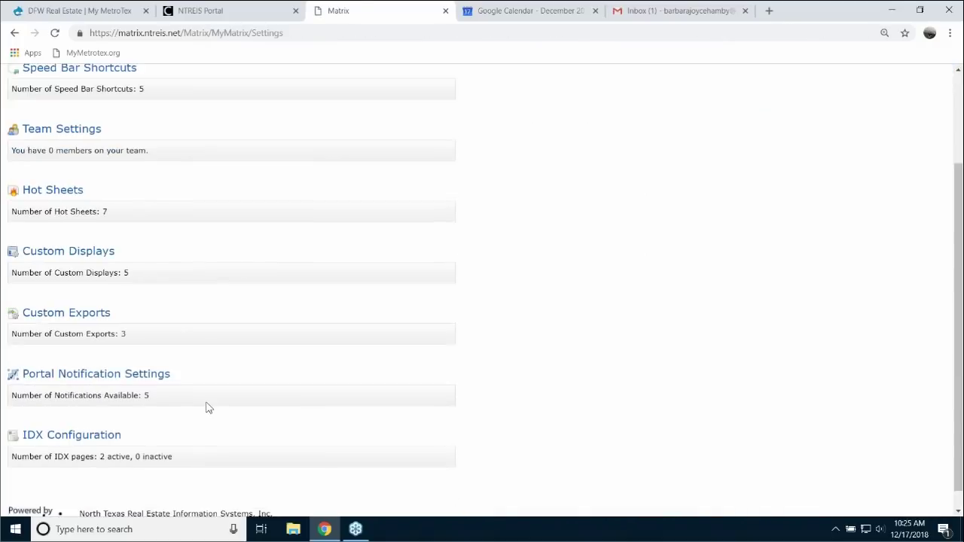
{"action": "left_click", "coordinate": [114, 376]}
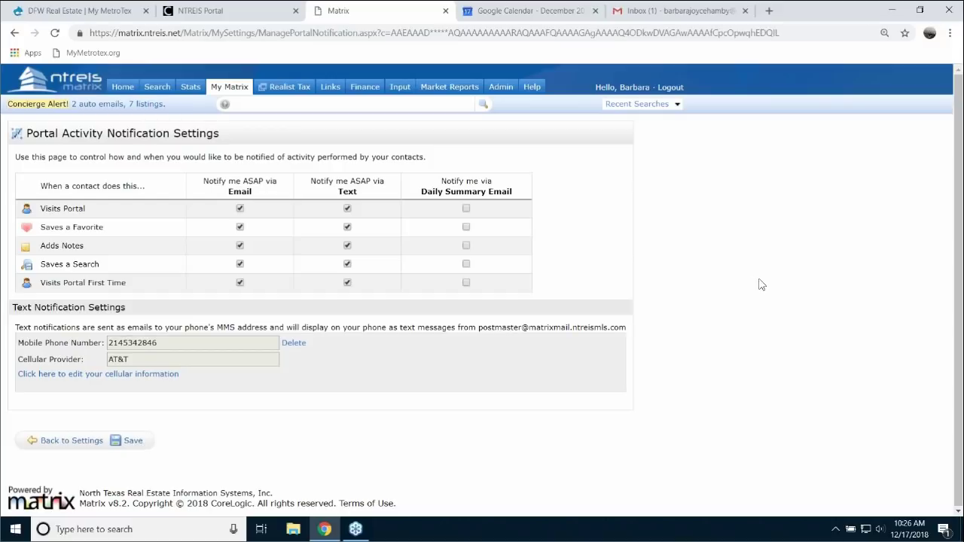
{"action": "left_click", "coordinate": [226, 14]}
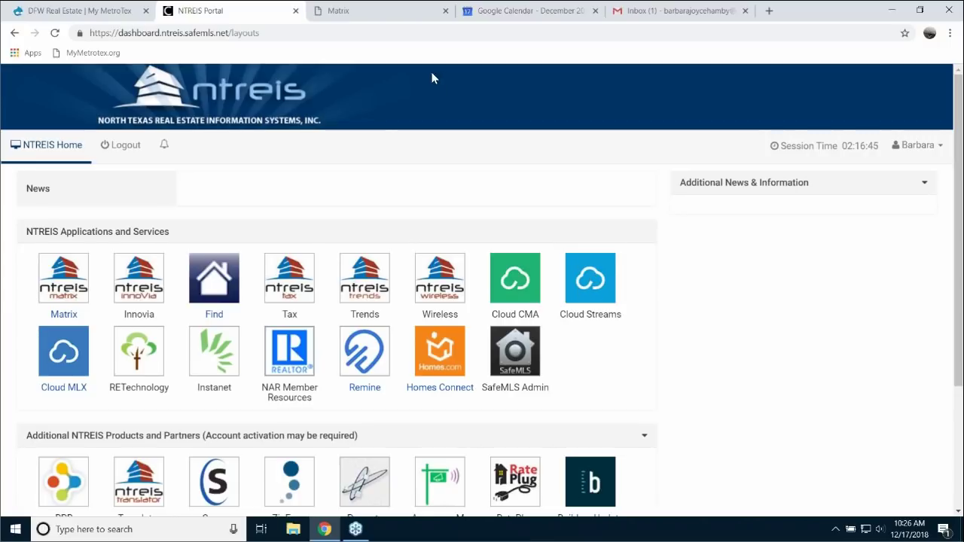
- Launch Cloud Streams from the External Links on the Matrix home page
{"action": "left_click", "coordinate": [385, 17]}
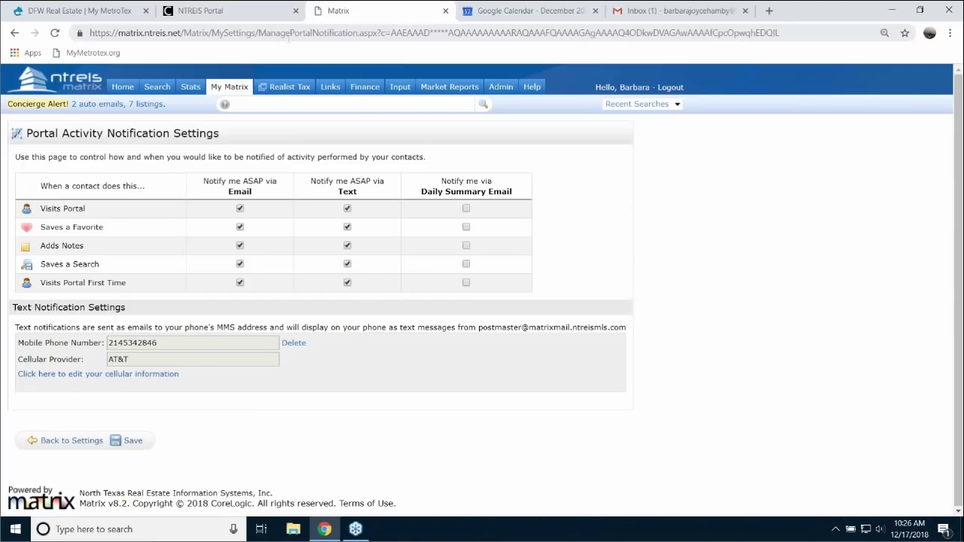
{"action": "left_click", "coordinate": [119, 93]}
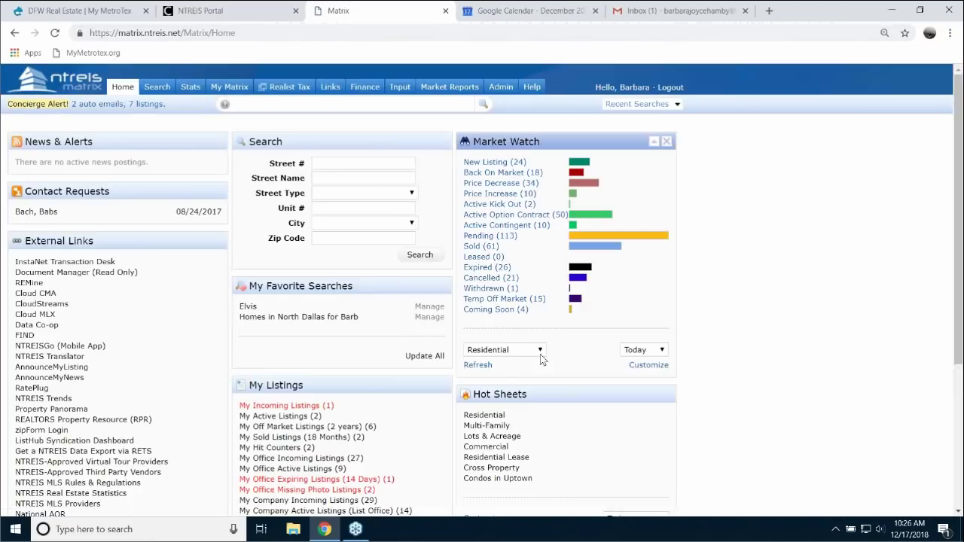
{"action": "scroll", "coordinate": [157, 400], "scroll_direction": "down", "scroll_amount": 2}
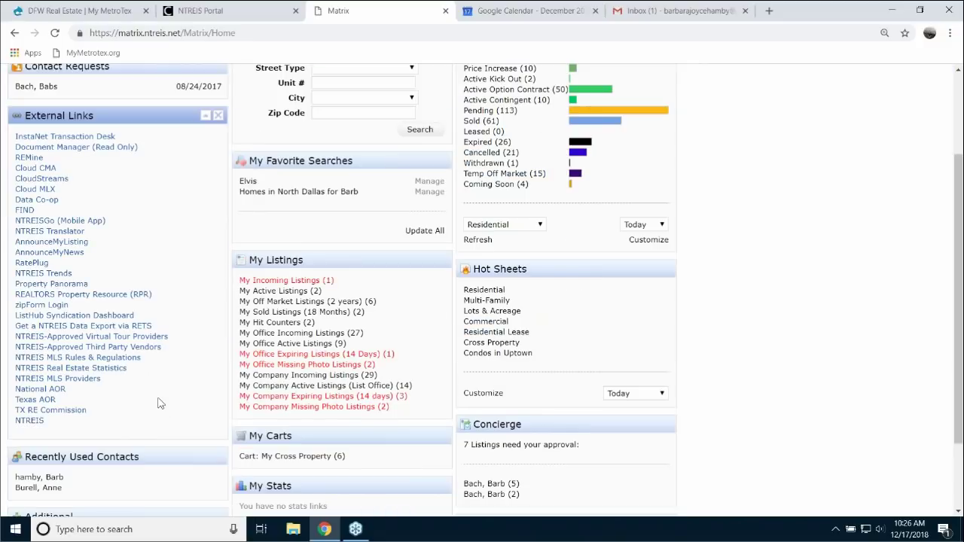
{"action": "left_click", "coordinate": [58, 187]}
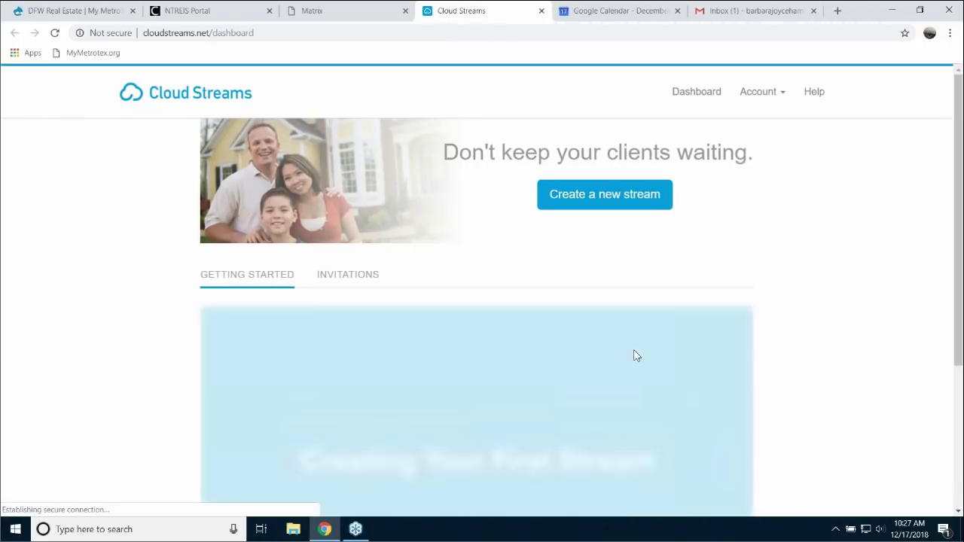
- Create a new stream using the Valet option with agent-set criteria
{"action": "scroll", "coordinate": [867, 345], "scroll_direction": "down", "scroll_amount": 3}
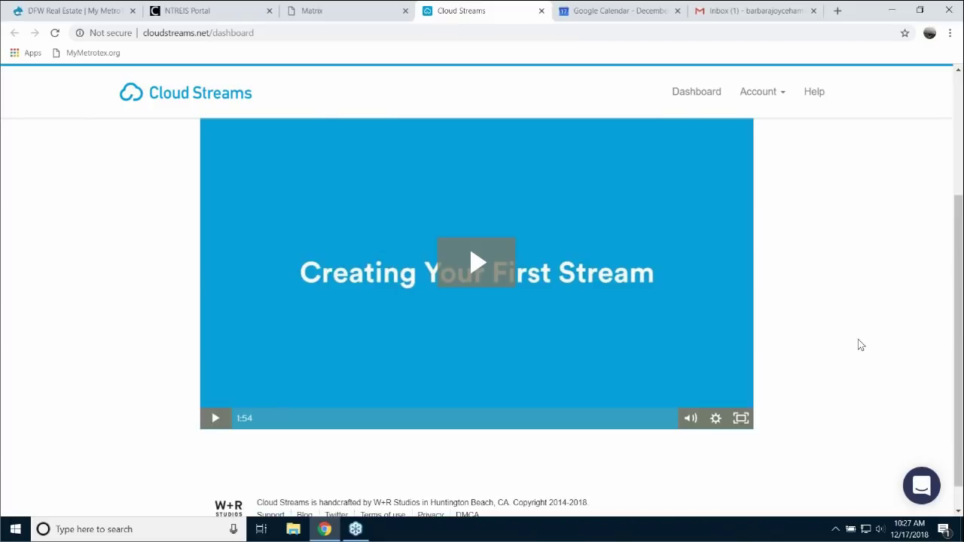
{"action": "scroll", "coordinate": [859, 343], "scroll_direction": "up", "scroll_amount": 3}
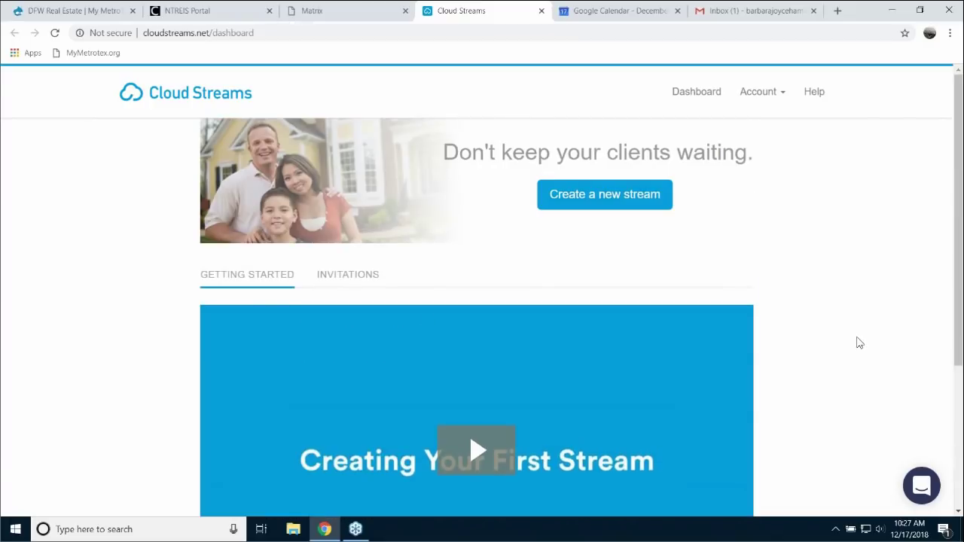
{"action": "left_click", "coordinate": [611, 202]}
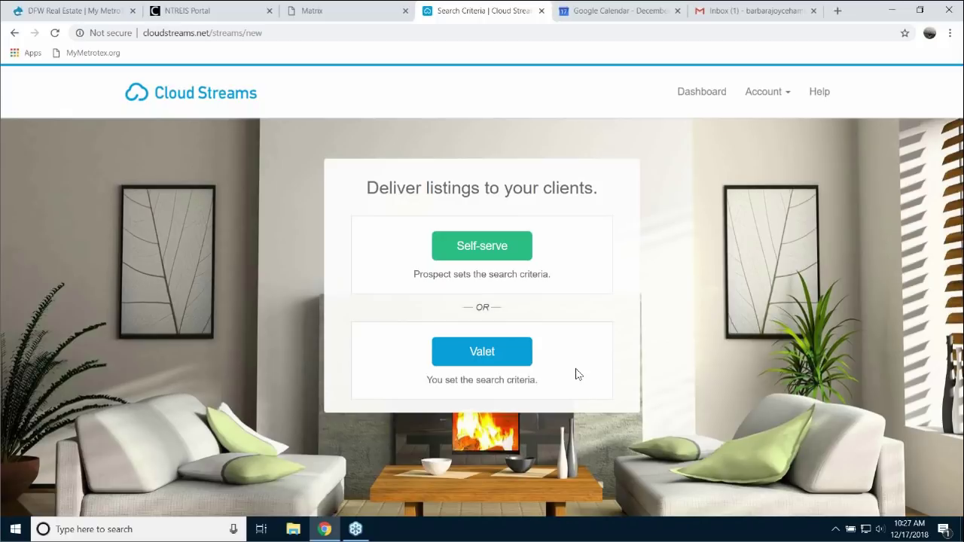
{"action": "left_click", "coordinate": [485, 357]}
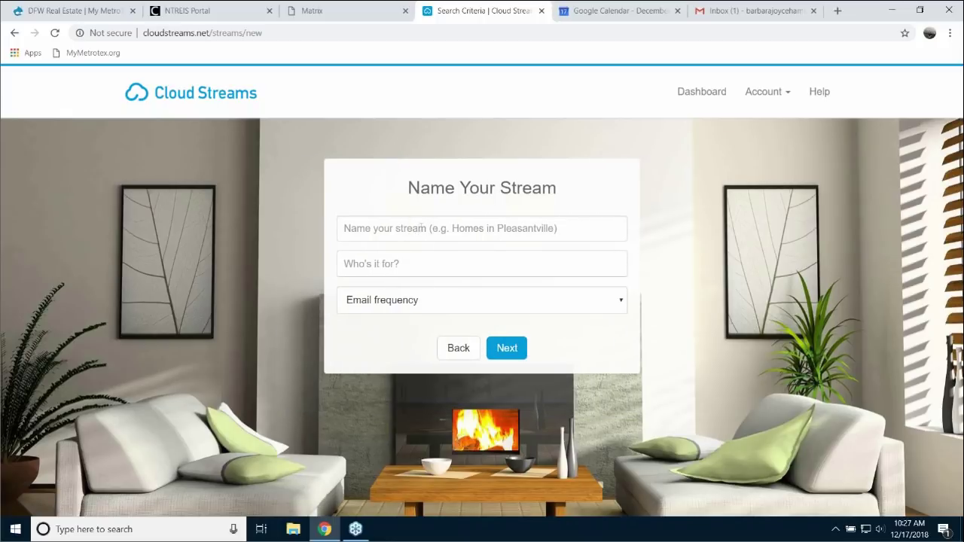
- Clear the e-mail mistakenly typed as the name and start the stream name with 'Dallas'
{"action": "left_click", "coordinate": [427, 227]}
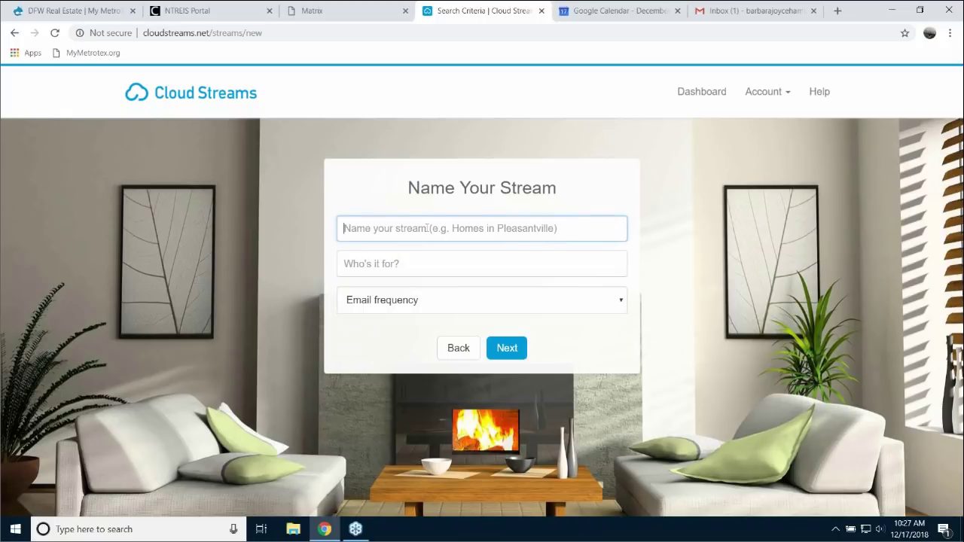
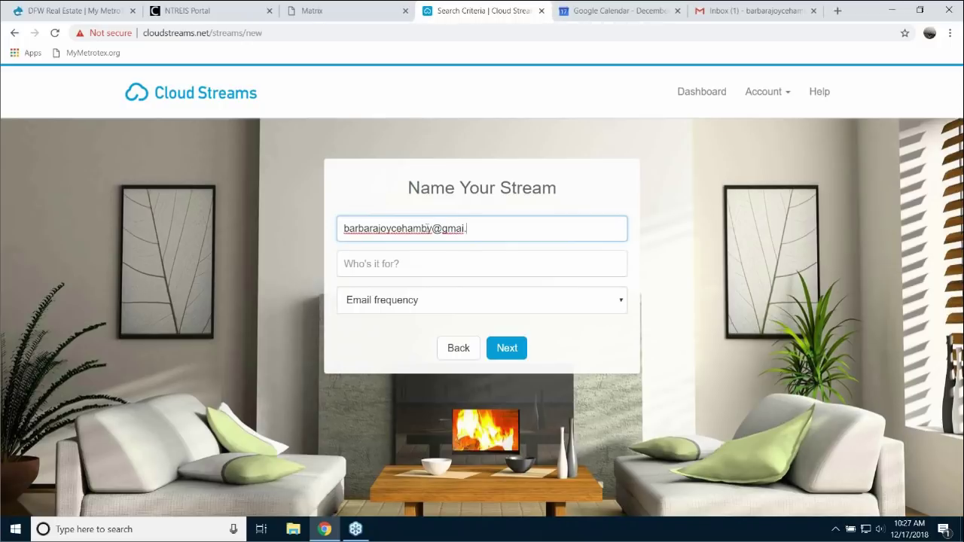
{"action": "left_click", "coordinate": [415, 267]}
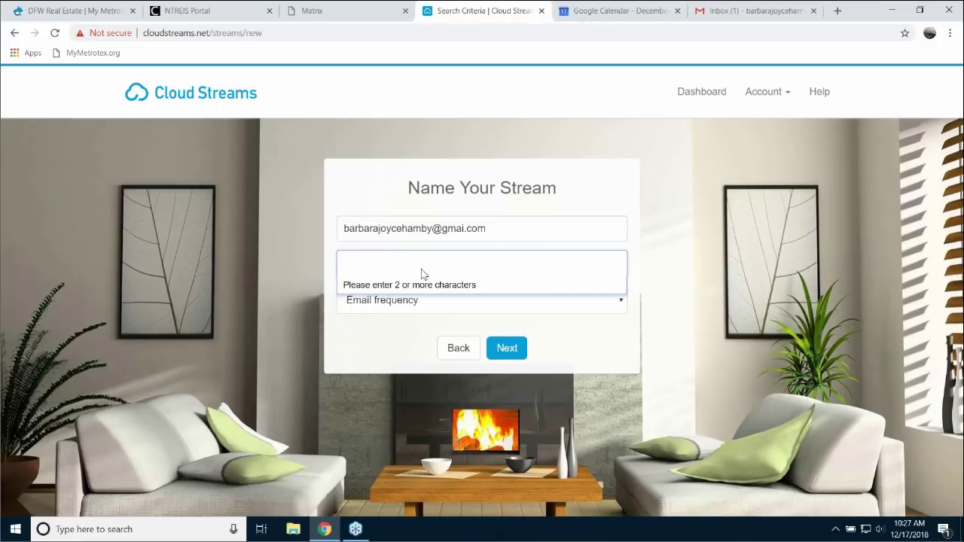
{"action": "type", "text": "Barbara"}
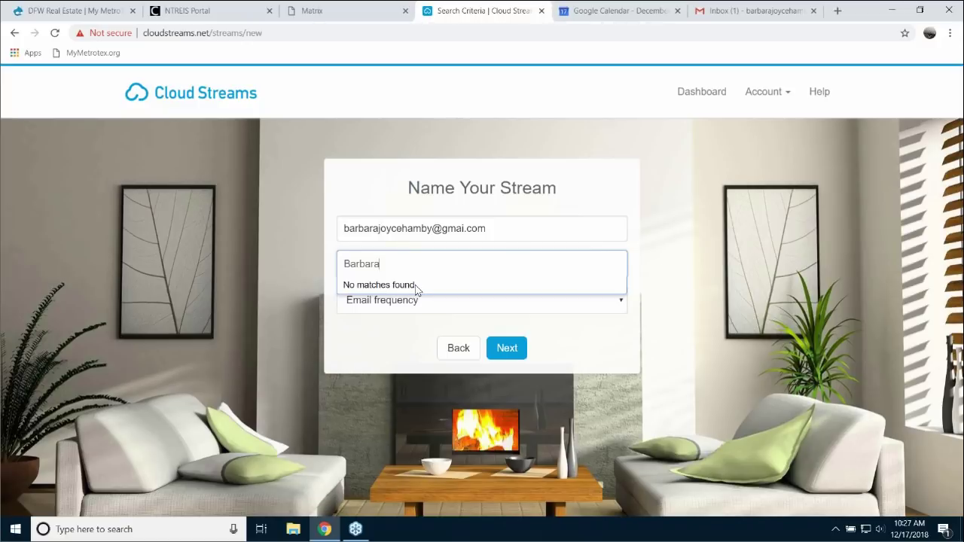
{"action": "left_click", "coordinate": [377, 334]}
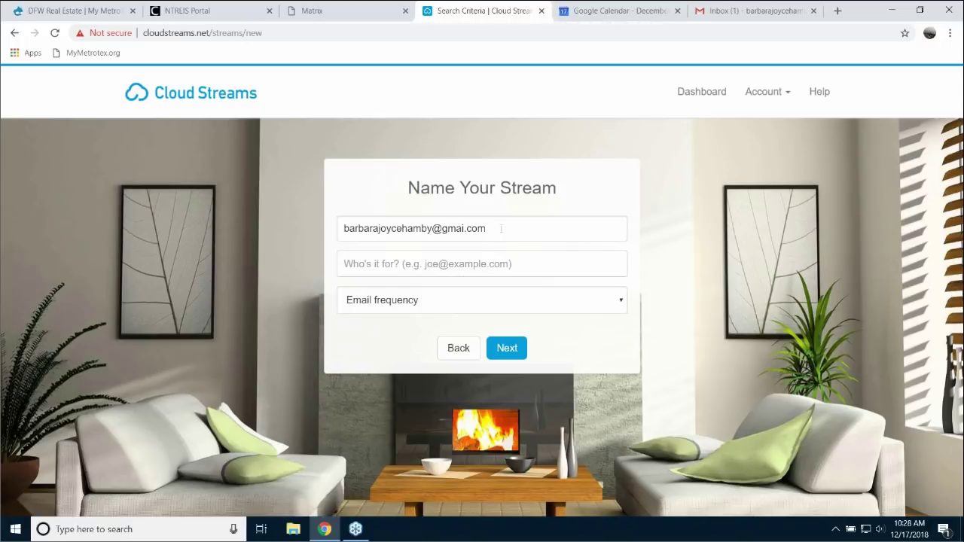
{"action": "left_click_drag", "start_coordinate": [491, 228], "coordinate": [283, 224]}
{"action": "key", "text": "BackSpace"}
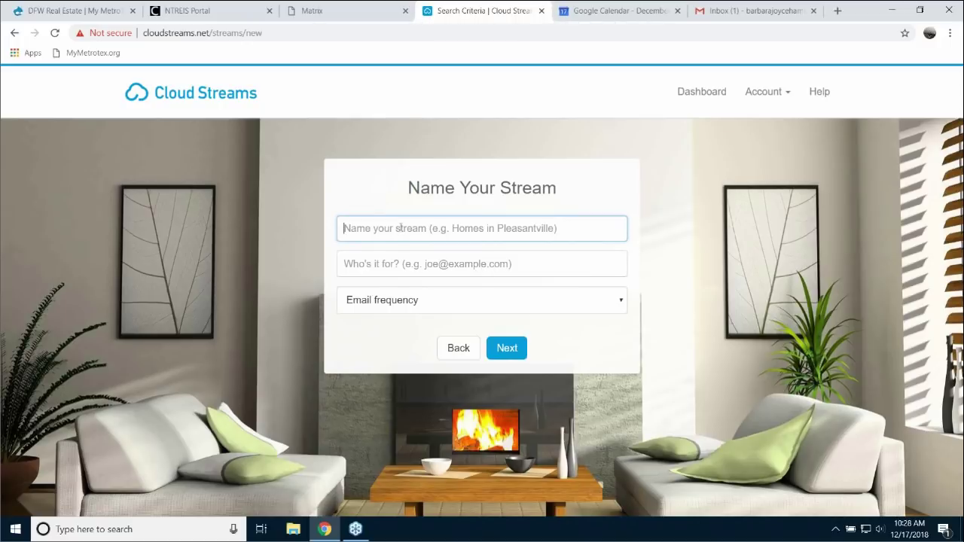
{"action": "type", "text": "Dallas"}
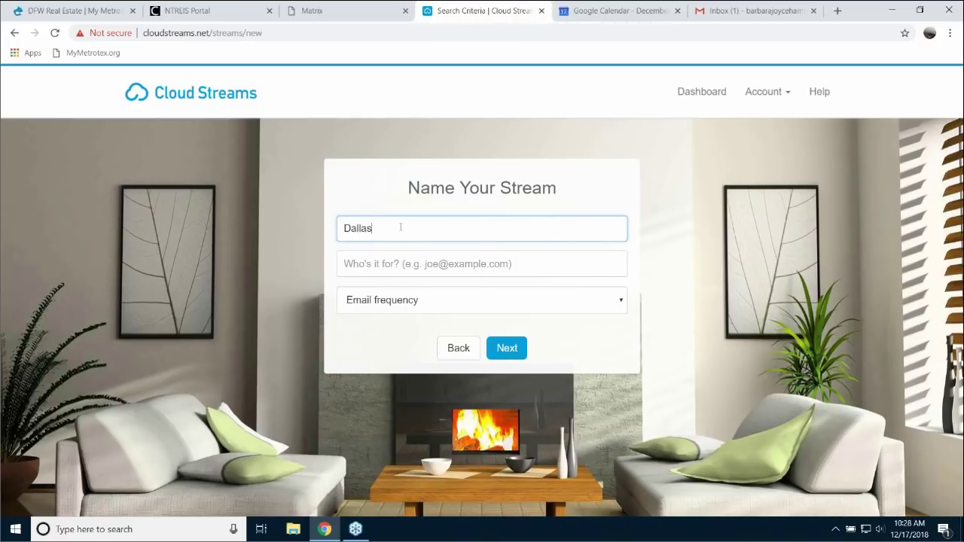
- Add the client's e-mail as recipient, choose Realtime, and finish the name 'Dallas north and uptown'
{"action": "left_click", "coordinate": [397, 267]}
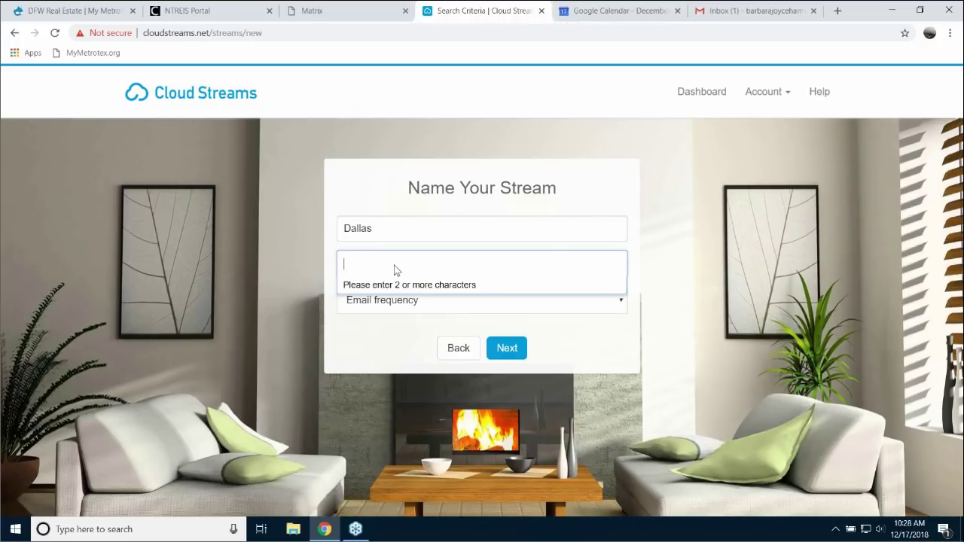
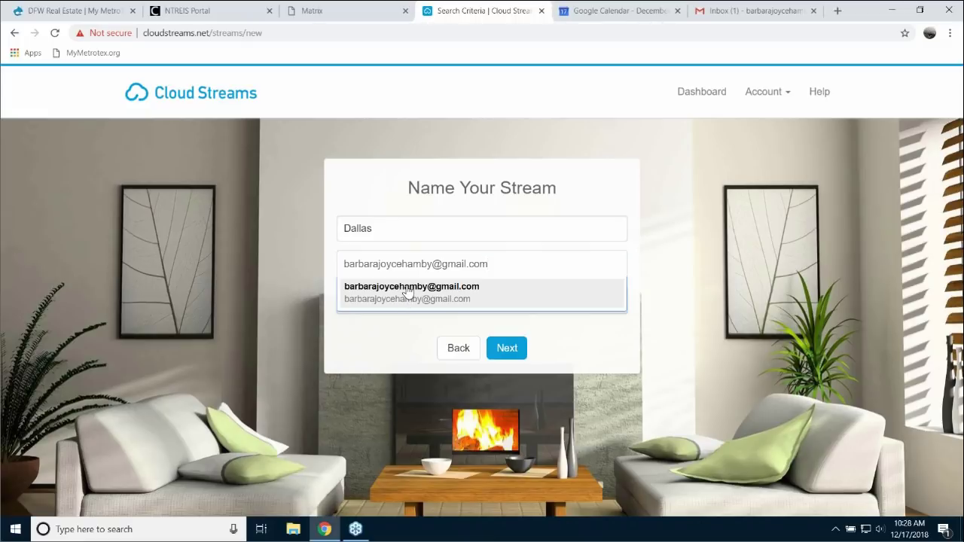
{"action": "left_click", "coordinate": [408, 292]}
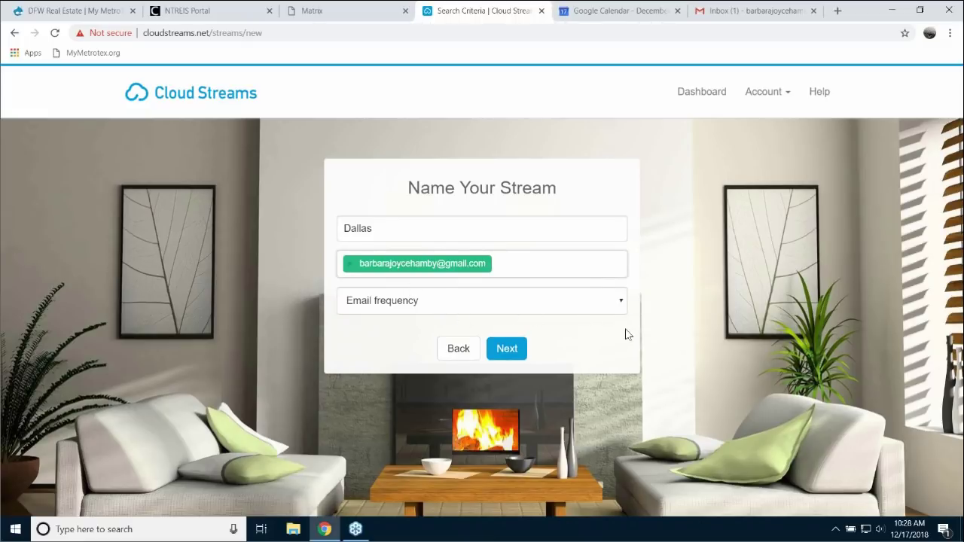
{"action": "left_click", "coordinate": [623, 303]}
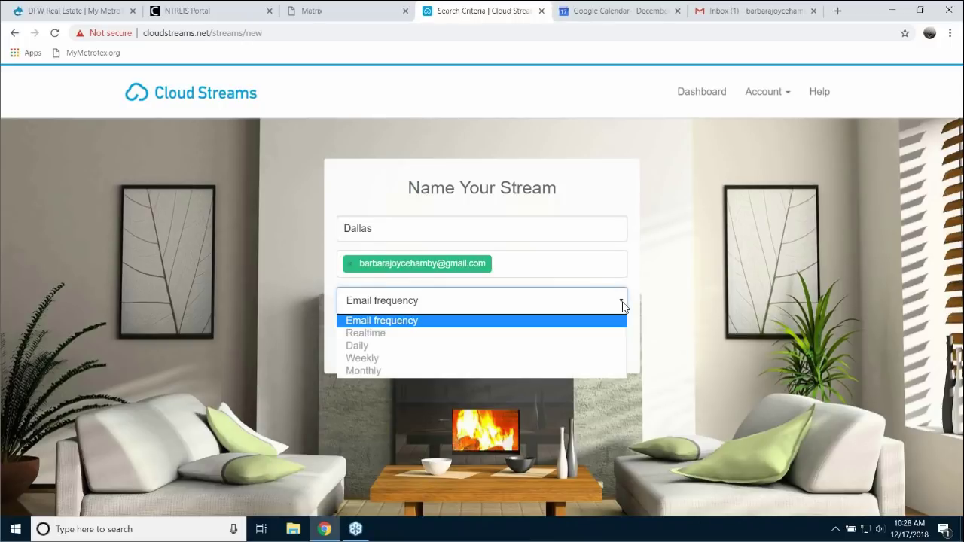
{"action": "left_click", "coordinate": [383, 341]}
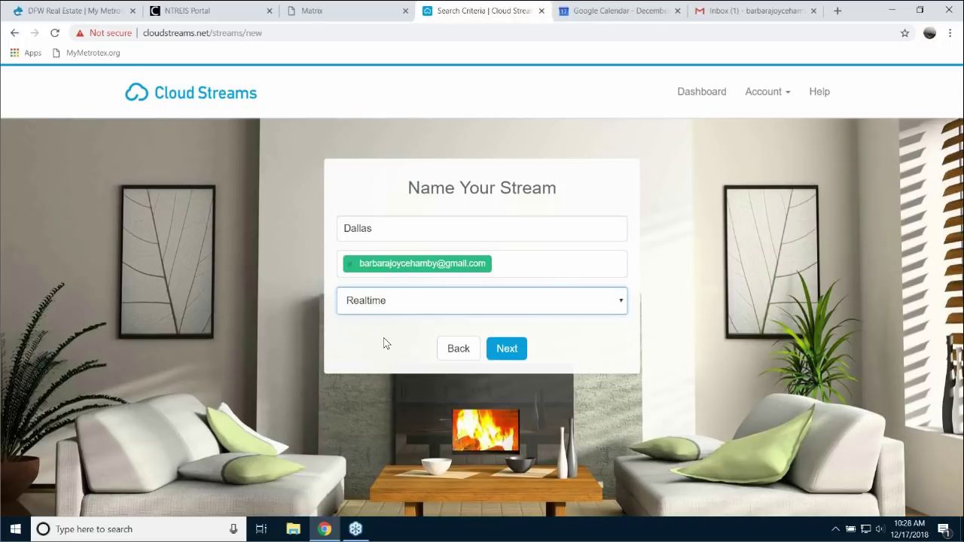
{"action": "left_click", "coordinate": [387, 230]}
{"action": "type", "text": "nor"}
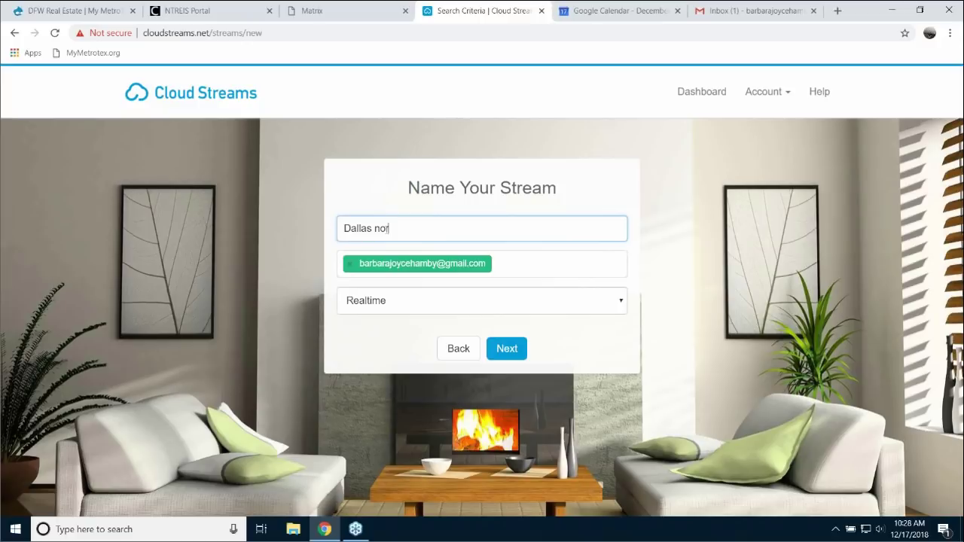
{"action": "type", "text": "th and uptown"}
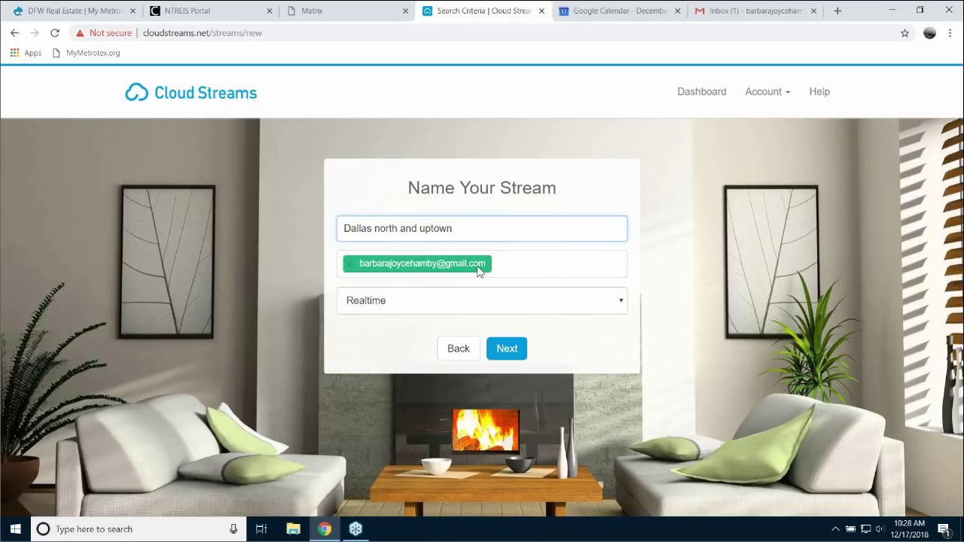
- Move from naming 'Dallas north and uptown' on to the stream's criteria step
{"action": "left_click", "coordinate": [510, 351]}
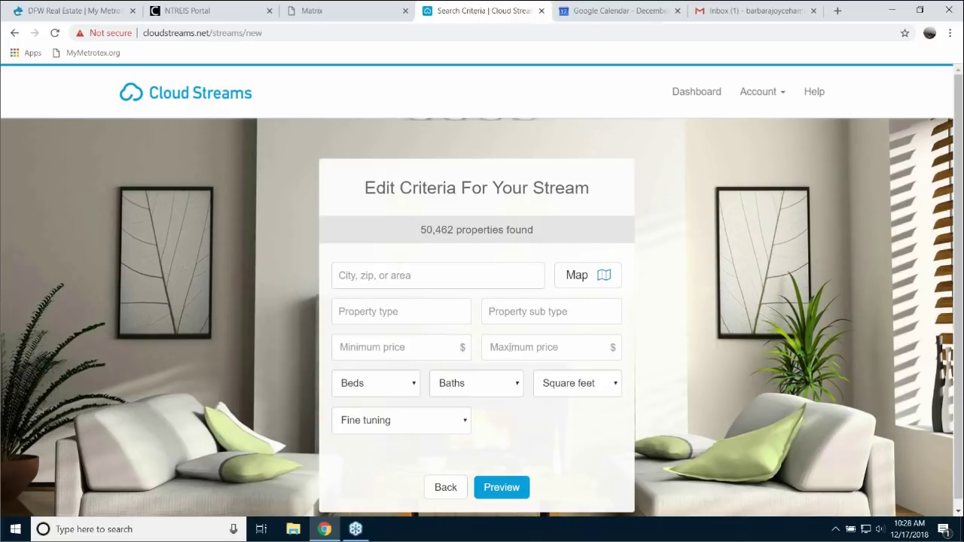
- Drop the unmatched '75044,75235' entry and set zip 75235 as the stream's location
{"action": "left_click", "coordinate": [441, 279]}
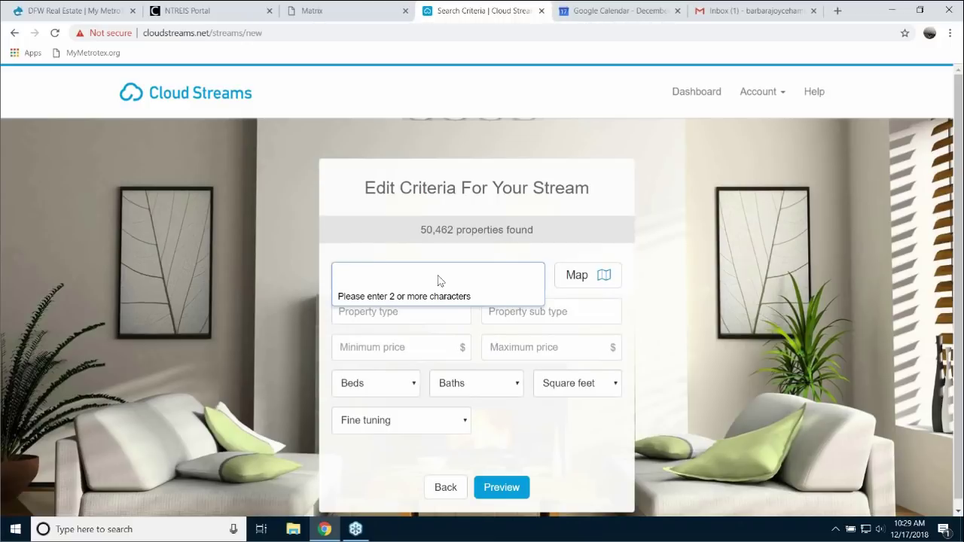
{"action": "type", "text": "75"}
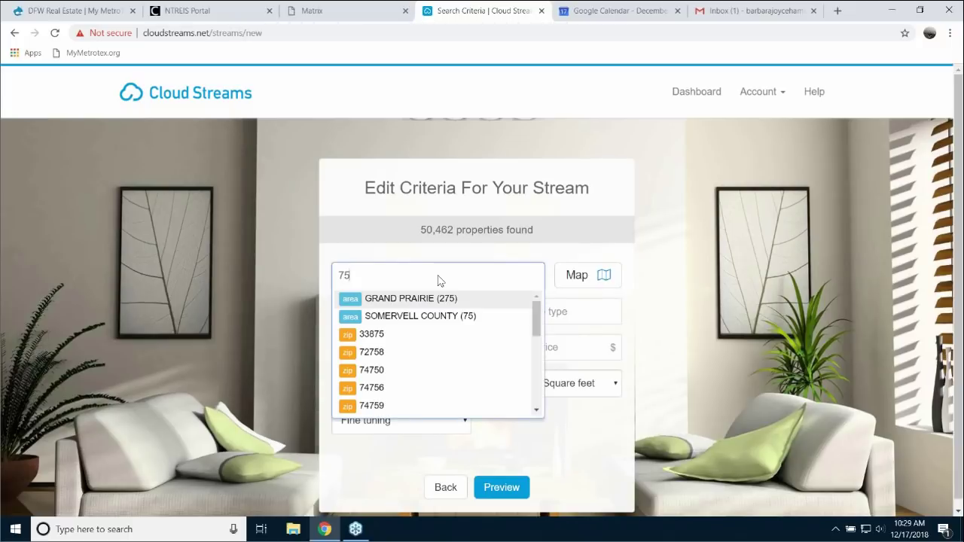
{"action": "type", "text": "044"}
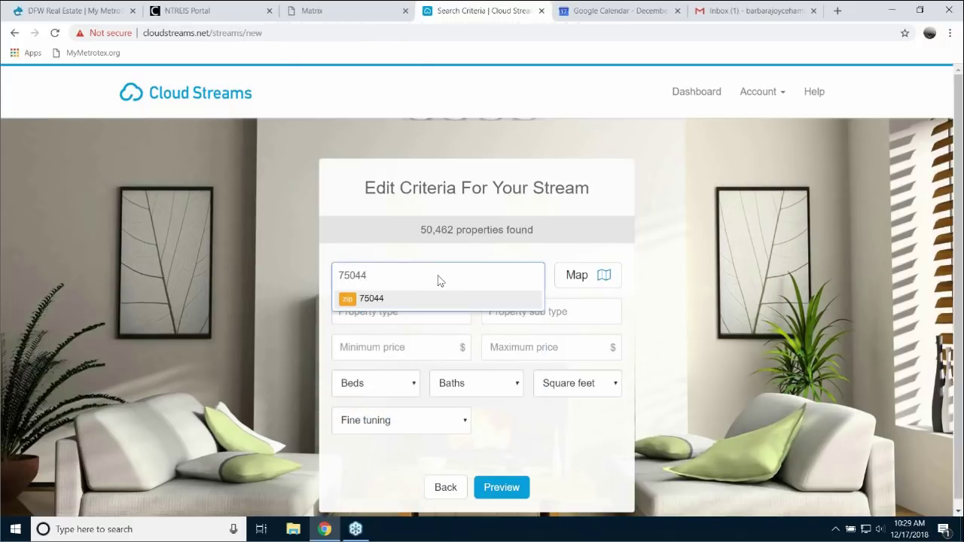
{"action": "type", "text": ",7523"}
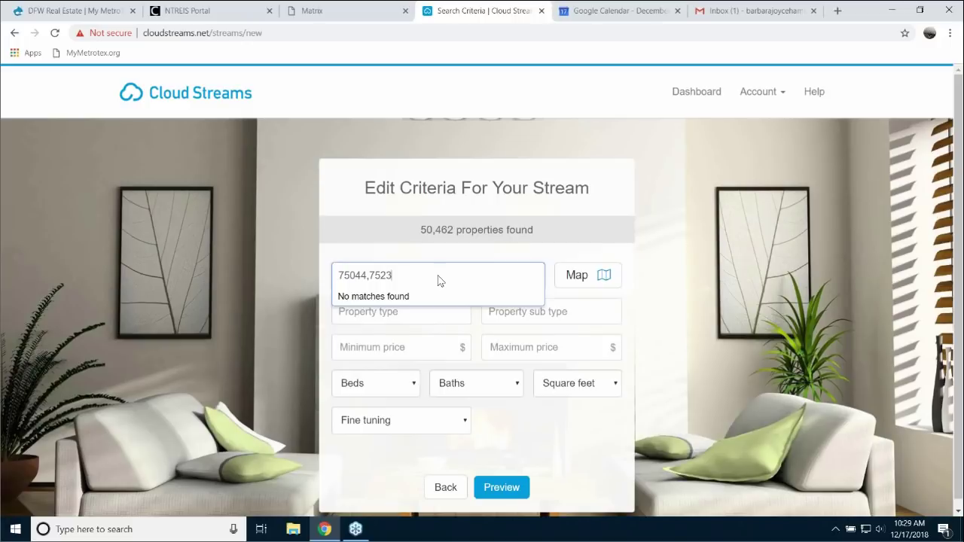
{"action": "type", "text": "5"}
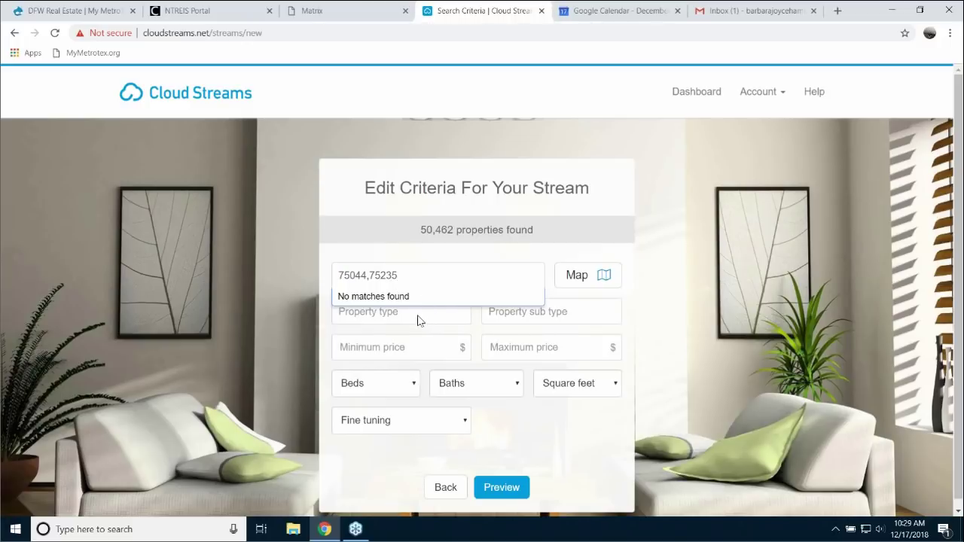
{"action": "left_click", "coordinate": [419, 315]}
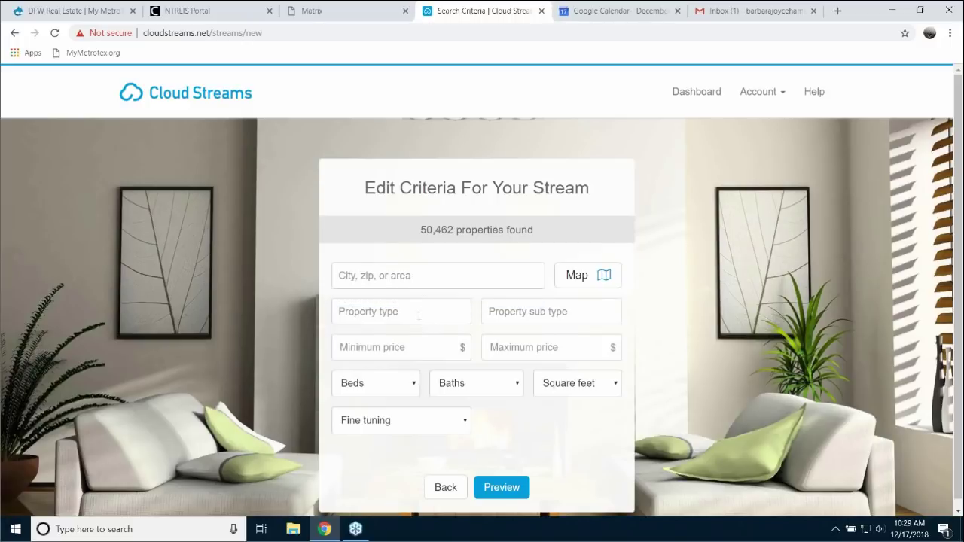
{"action": "left_click", "coordinate": [381, 278]}
{"action": "type", "text": "75235"}
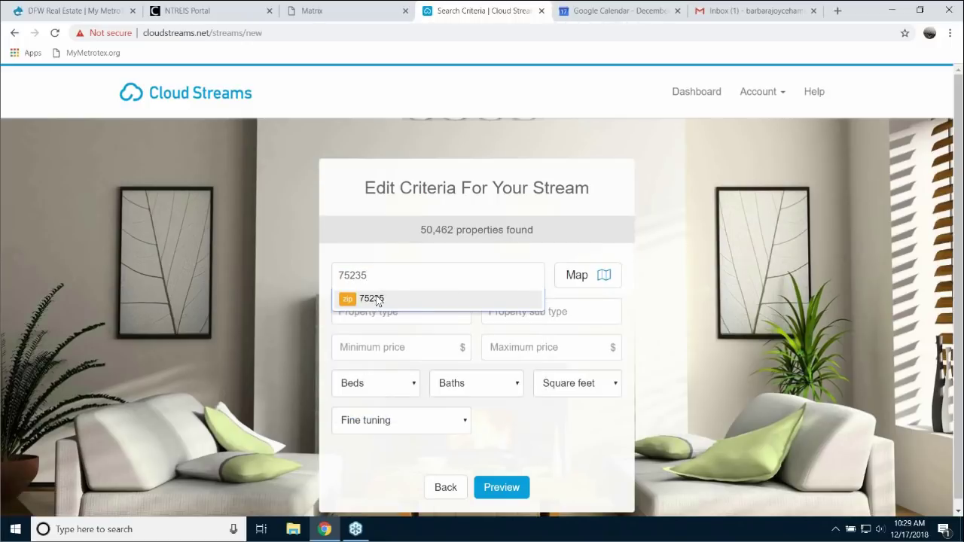
{"action": "left_click", "coordinate": [377, 300]}
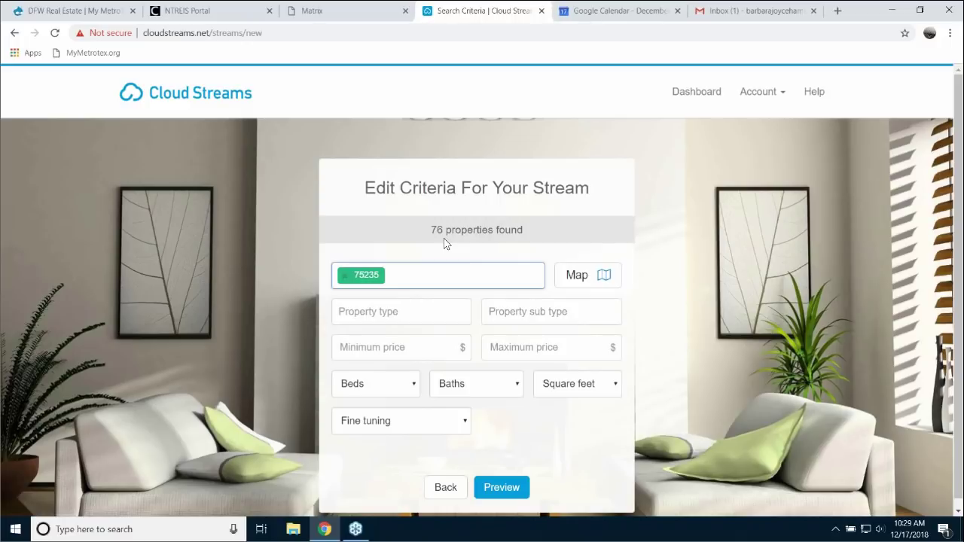
{"action": "left_click", "coordinate": [449, 315]}
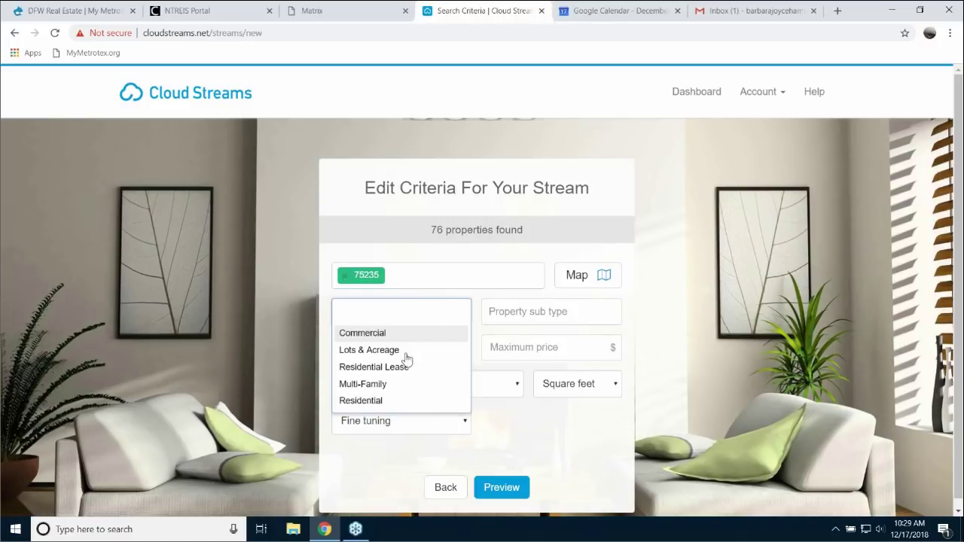
- Limit the stream to Residential property type with RES-Condo sub type
{"action": "left_click", "coordinate": [374, 404]}
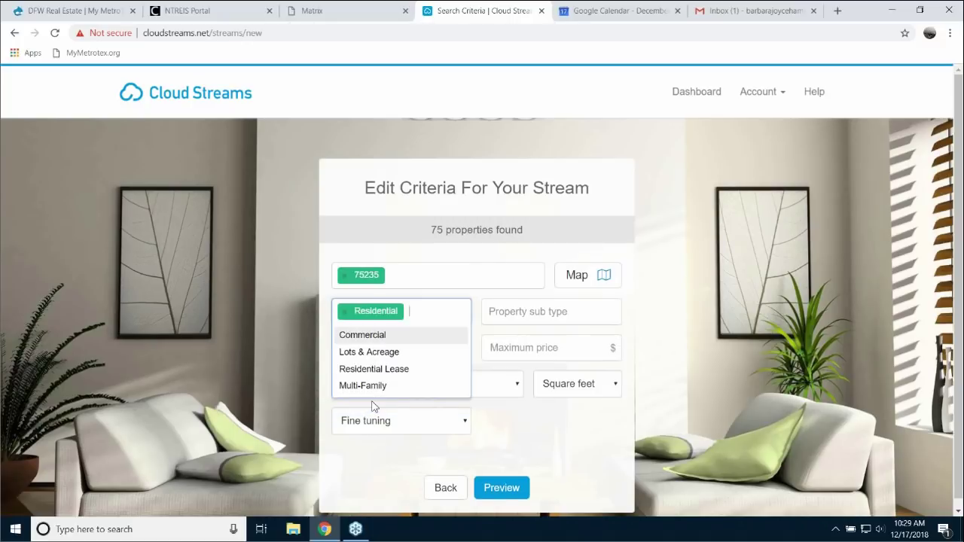
{"action": "left_click", "coordinate": [556, 315]}
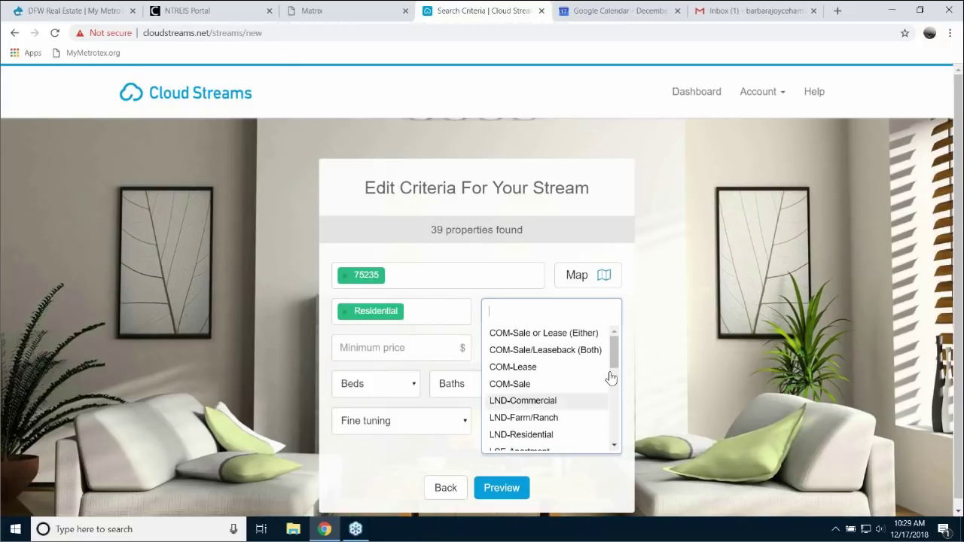
{"action": "left_click_drag", "start_coordinate": [614, 360], "coordinate": [614, 442]}
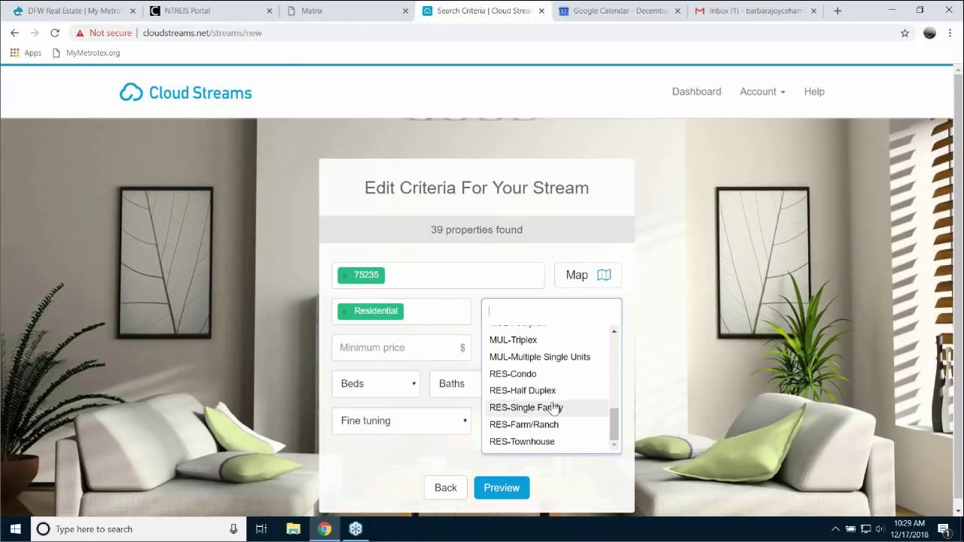
{"action": "left_click", "coordinate": [514, 373]}
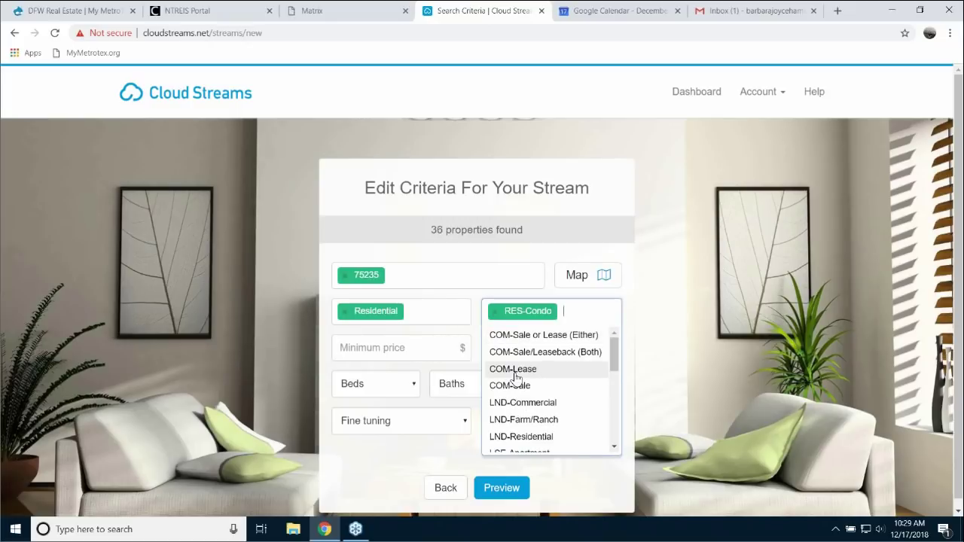
{"action": "left_click", "coordinate": [412, 349]}
- Set the price range to 250,000–595,000
{"action": "left_click", "coordinate": [429, 352]}
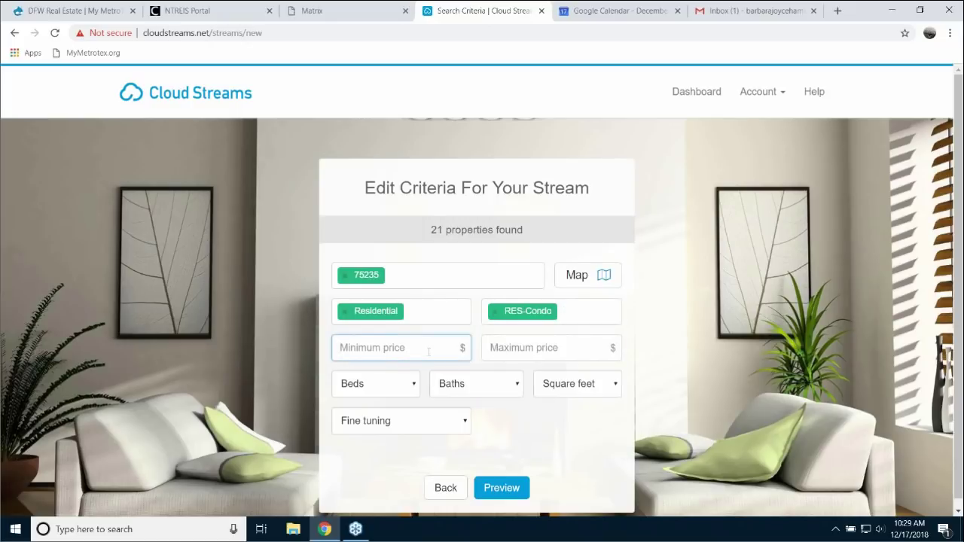
{"action": "type", "text": "2500000"}
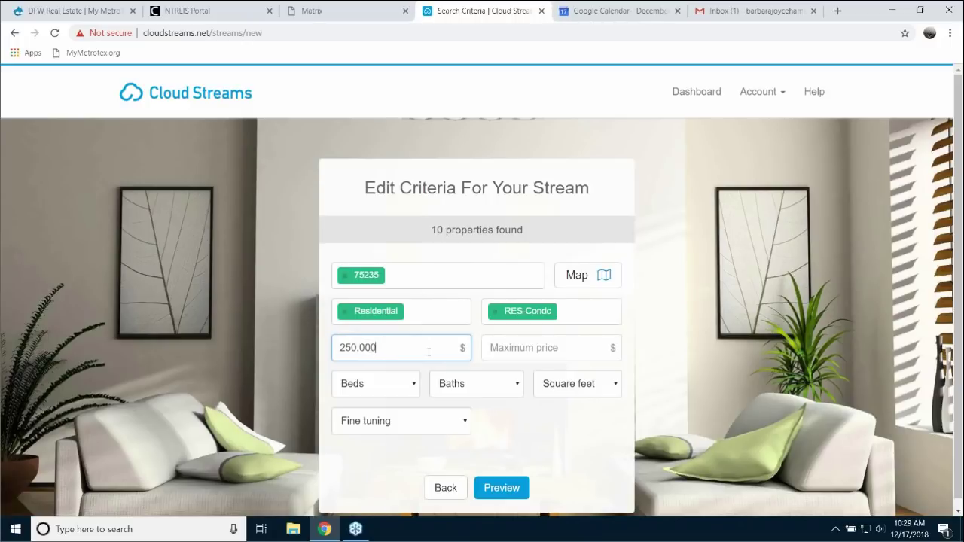
{"action": "left_click", "coordinate": [566, 351]}
{"action": "type", "text": "5950000"}
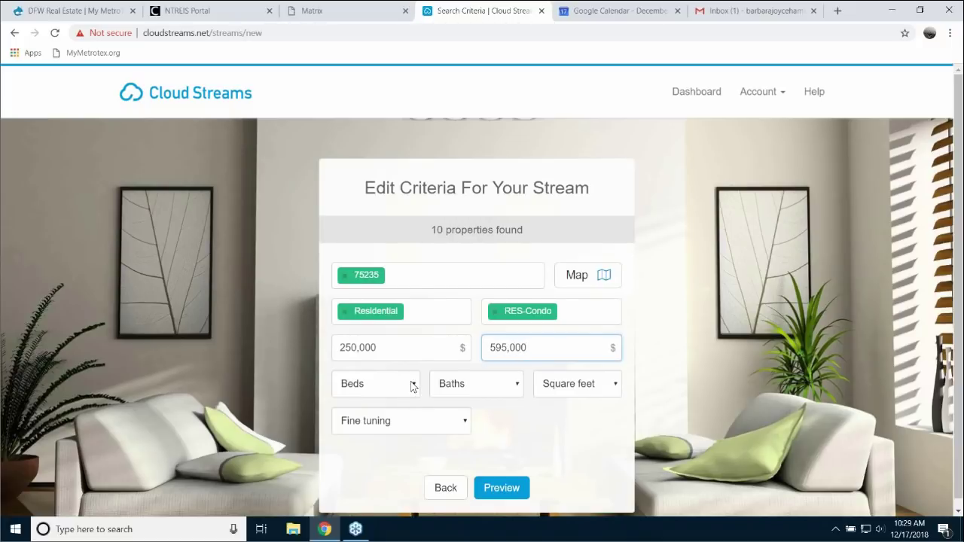
- Require at least 2 beds, 2 baths and 1,000 square feet
{"action": "left_click", "coordinate": [411, 386]}
{"action": "left_click", "coordinate": [345, 263]}
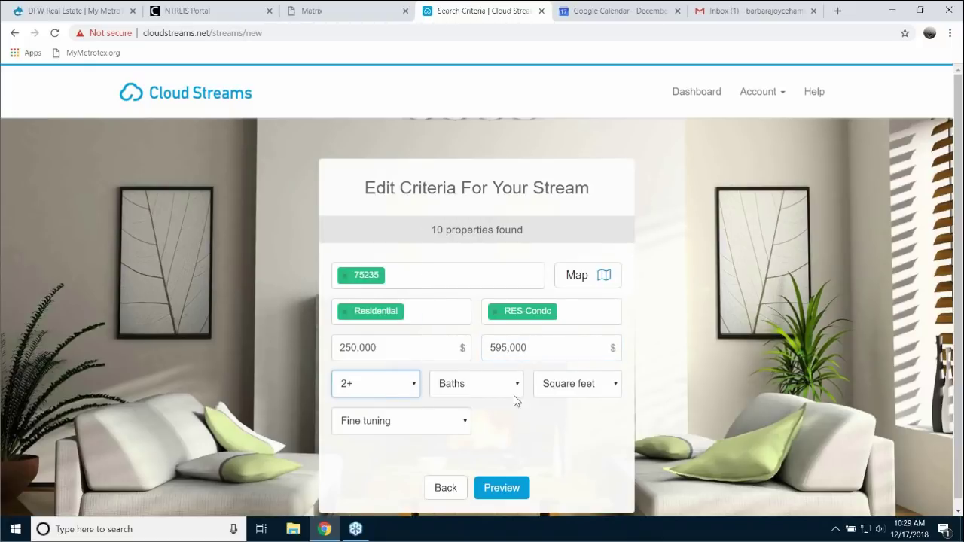
{"action": "left_click", "coordinate": [517, 385]}
{"action": "left_click", "coordinate": [452, 263]}
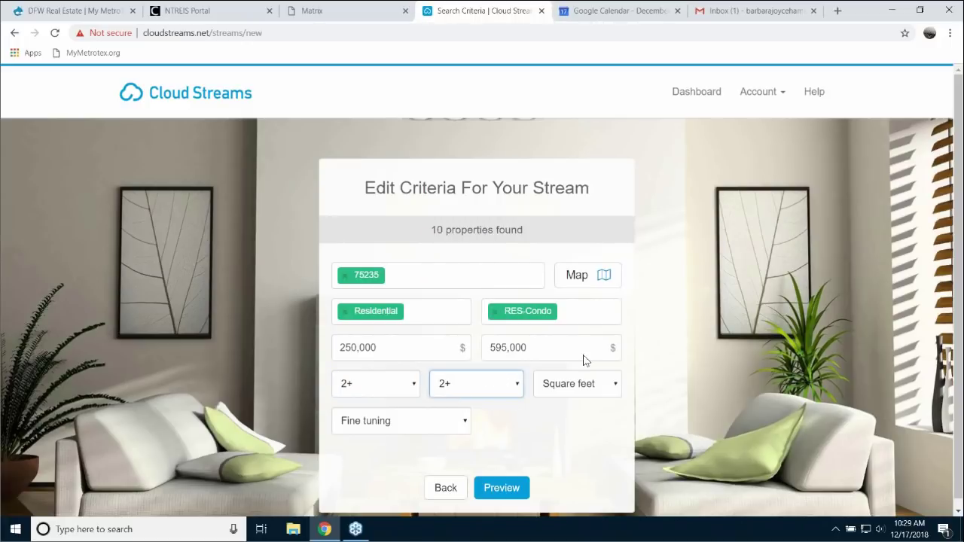
{"action": "left_click", "coordinate": [615, 389]}
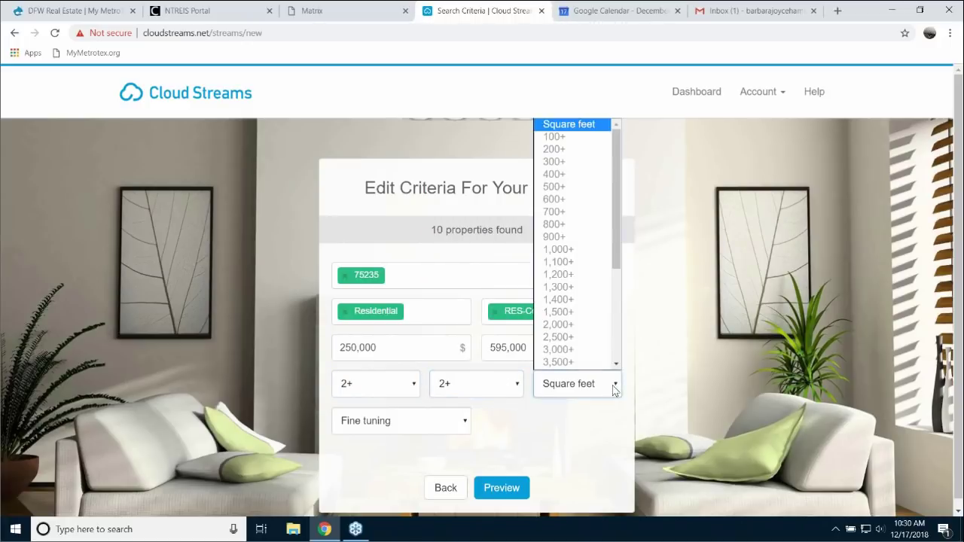
{"action": "left_click", "coordinate": [566, 252]}
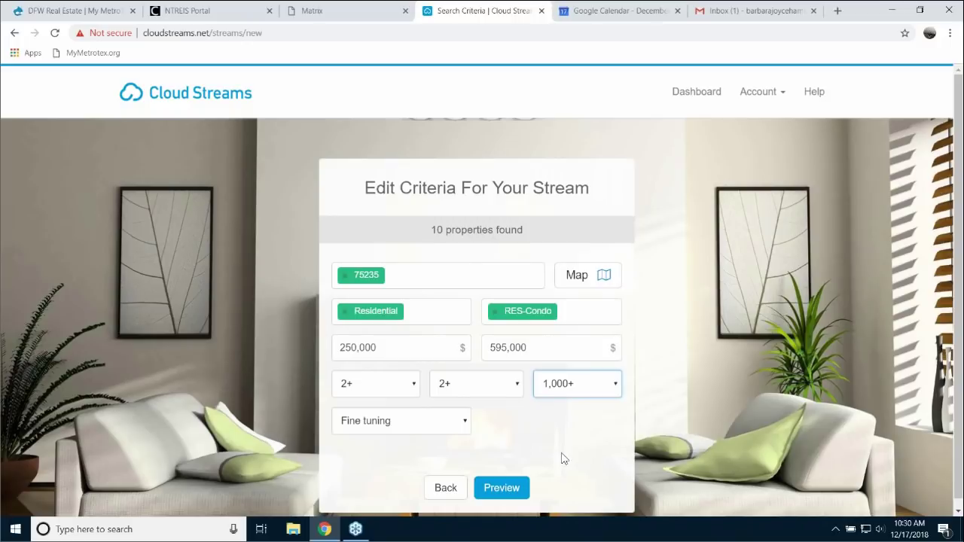
{"action": "scroll", "coordinate": [559, 458], "scroll_direction": "down", "scroll_amount": 1}
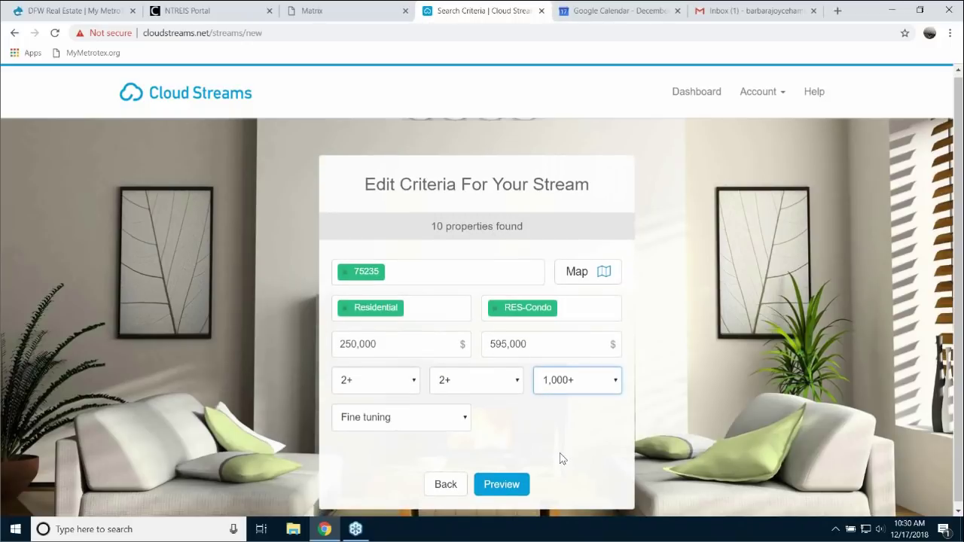
- Browse the fine tuning features without choosing any, view the map, then close the criteria tab
{"action": "left_click", "coordinate": [465, 416]}
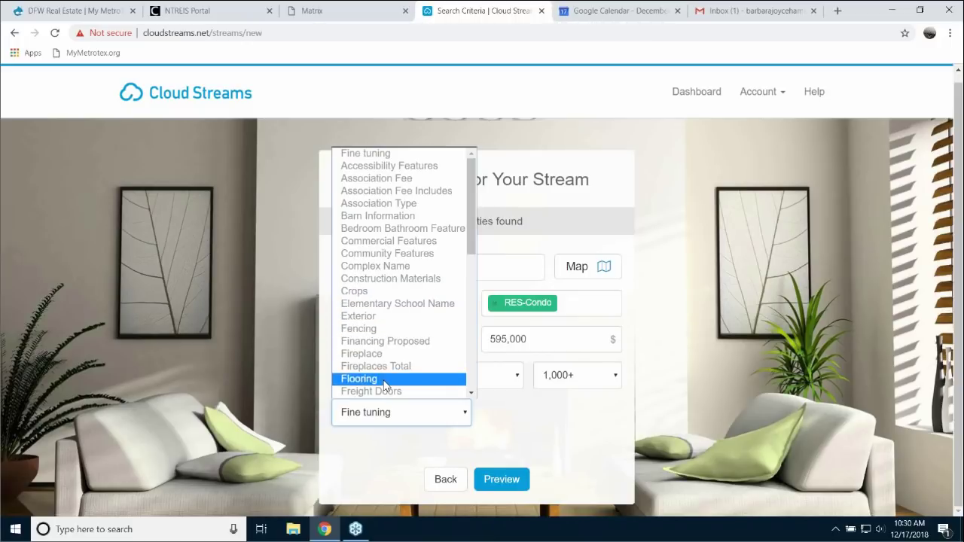
{"action": "mouse_move", "coordinate": [470, 239]}
{"action": "left_mouse_down"}
{"action": "mouse_move", "coordinate": [464, 383]}
{"action": "mouse_move", "coordinate": [454, 234]}
{"action": "left_mouse_up"}
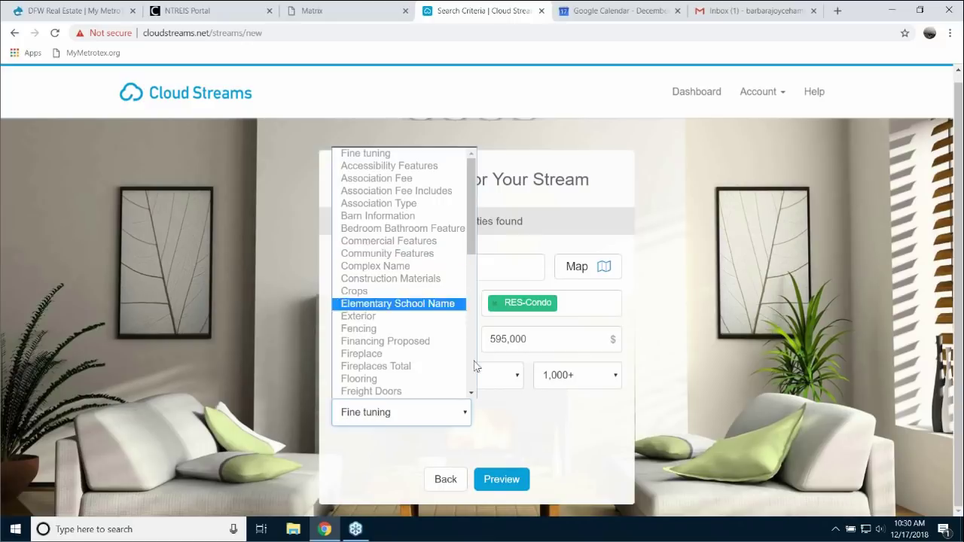
{"action": "left_click", "coordinate": [558, 416]}
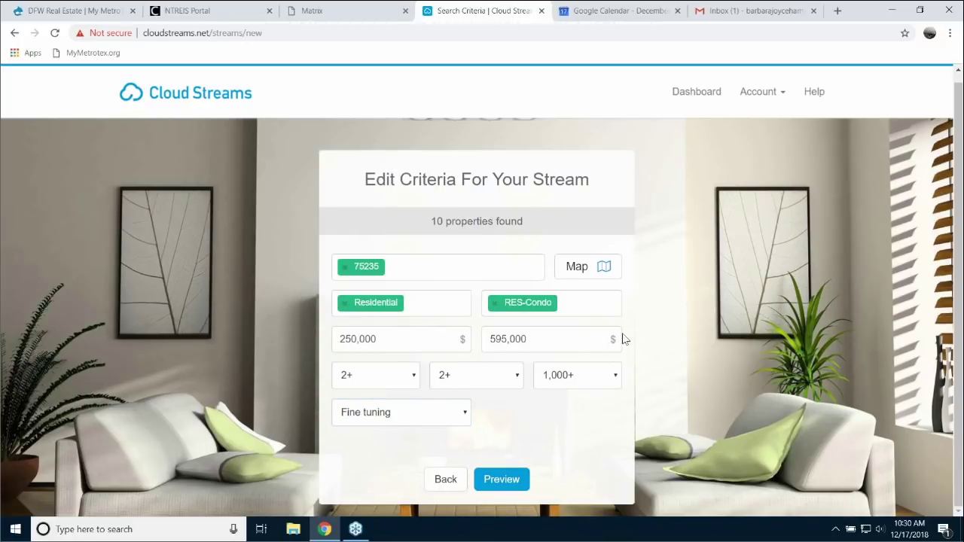
{"action": "left_click", "coordinate": [604, 269]}
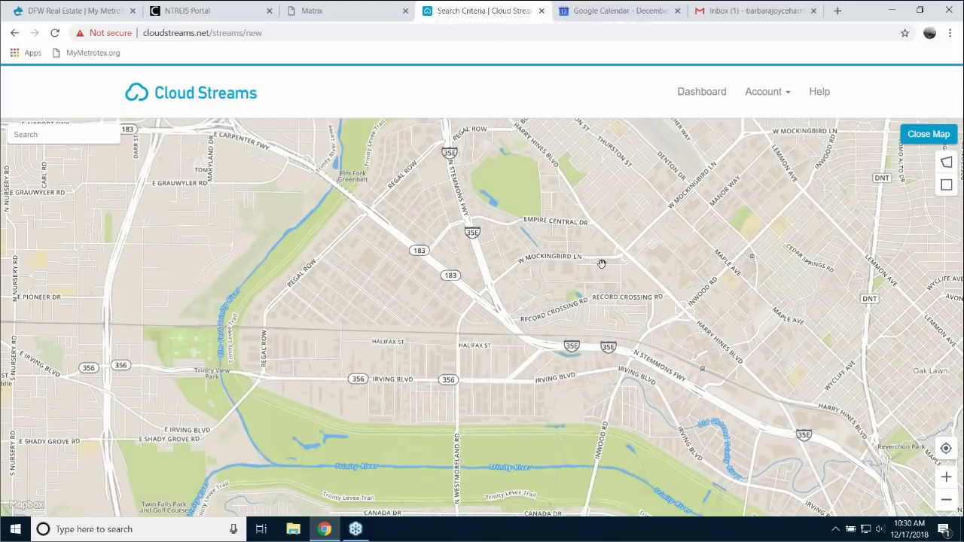
{"action": "left_click", "coordinate": [541, 10]}
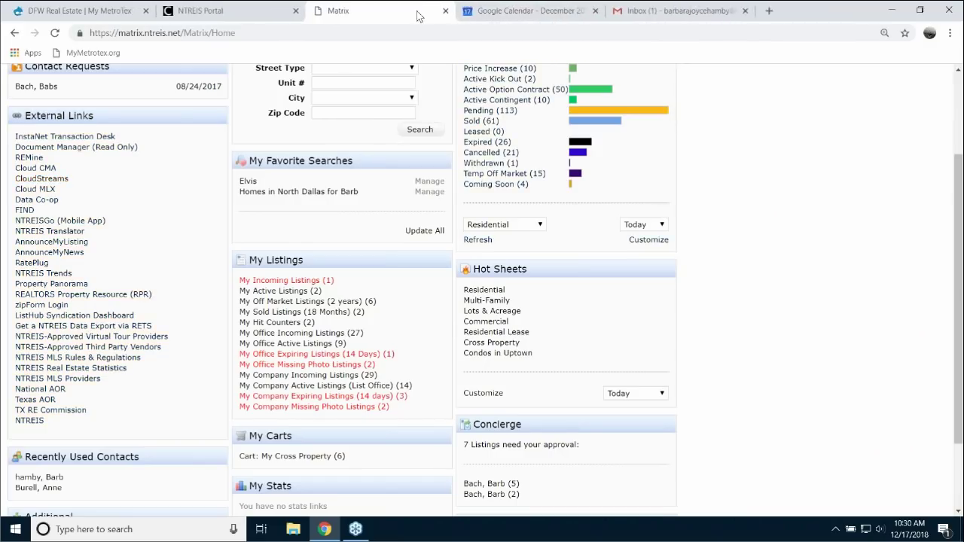
- Relaunch Cloud Streams from the NTREIS Portal and start a new Valet stream
{"action": "left_click", "coordinate": [246, 17]}
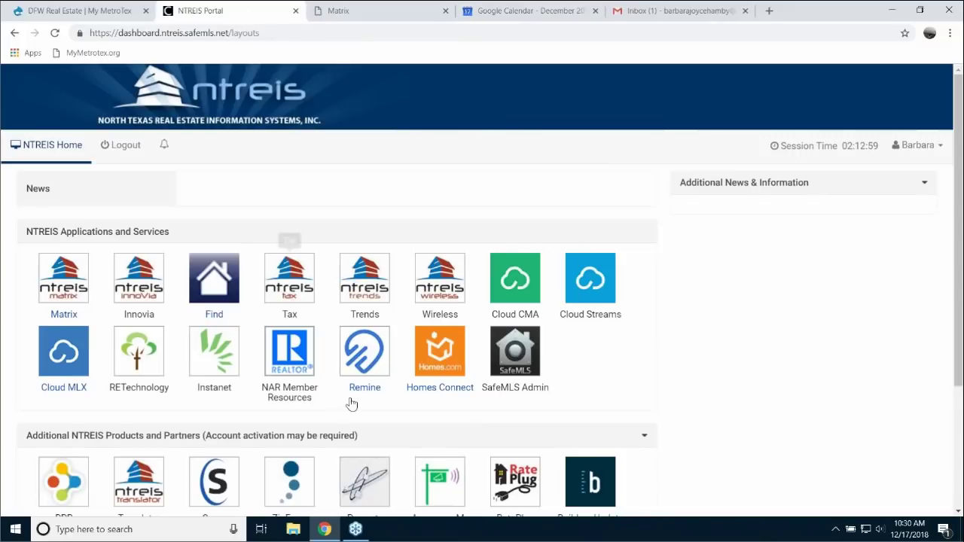
{"action": "left_click", "coordinate": [599, 290]}
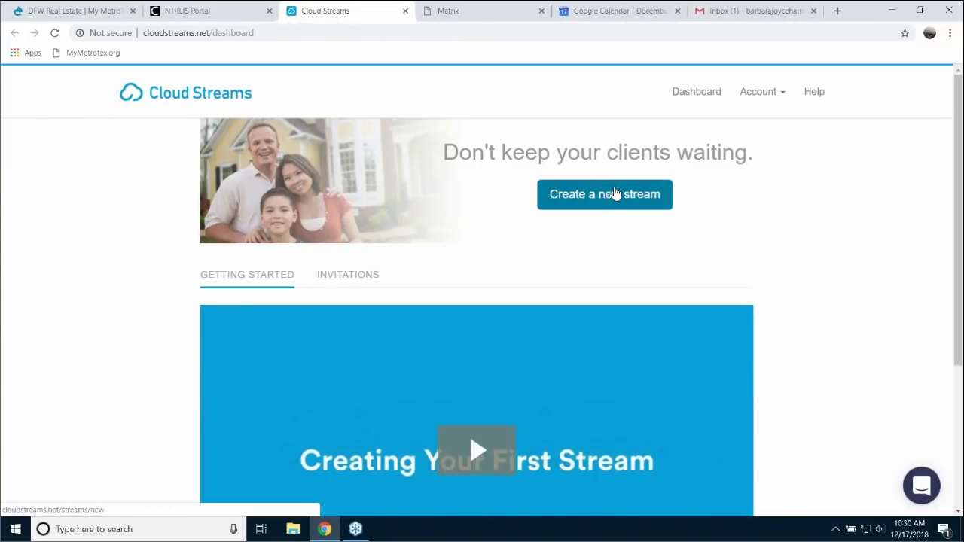
{"action": "left_click", "coordinate": [615, 204]}
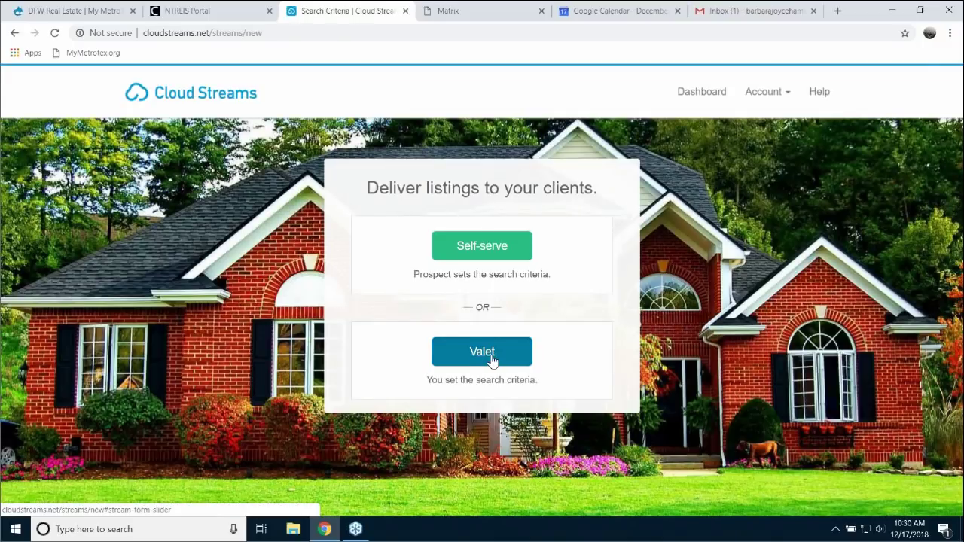
{"action": "left_click", "coordinate": [517, 356]}
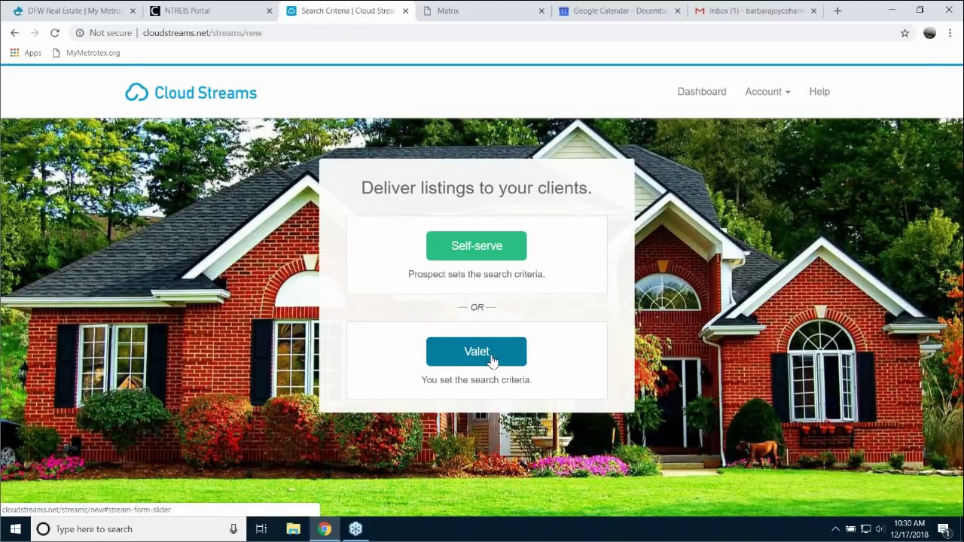
- Name the stream 'Homes in Dallas', correcting a capitalisation typo
{"action": "left_click", "coordinate": [491, 227]}
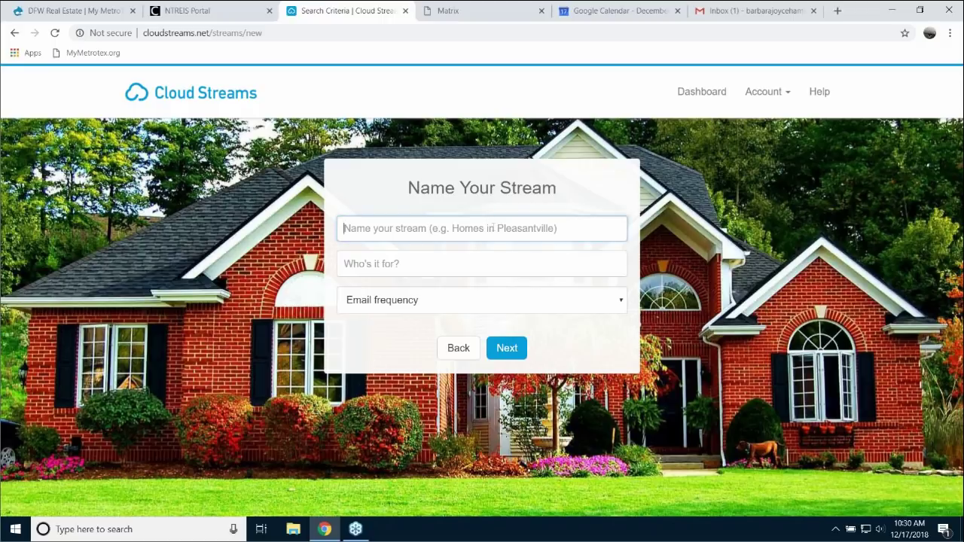
{"action": "type", "text": "HOmes in"}
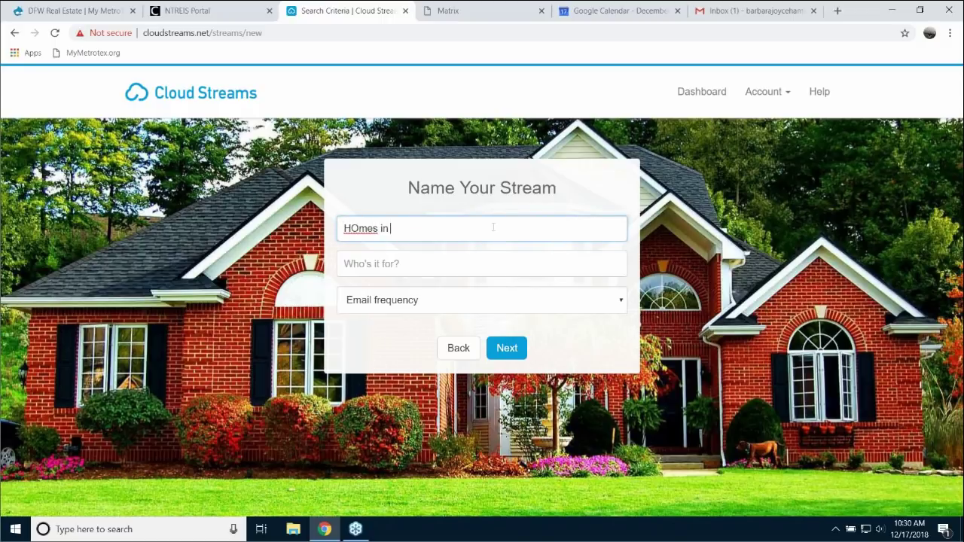
{"action": "key", "text": "BackSpace"}
{"action": "key", "text": "BackSpace"}
{"action": "type", "text": "mes in Dallas"}
- Add the client's e-mail as recipient, choose Realtime e-mails, and continue to criteria
{"action": "left_click", "coordinate": [431, 265]}
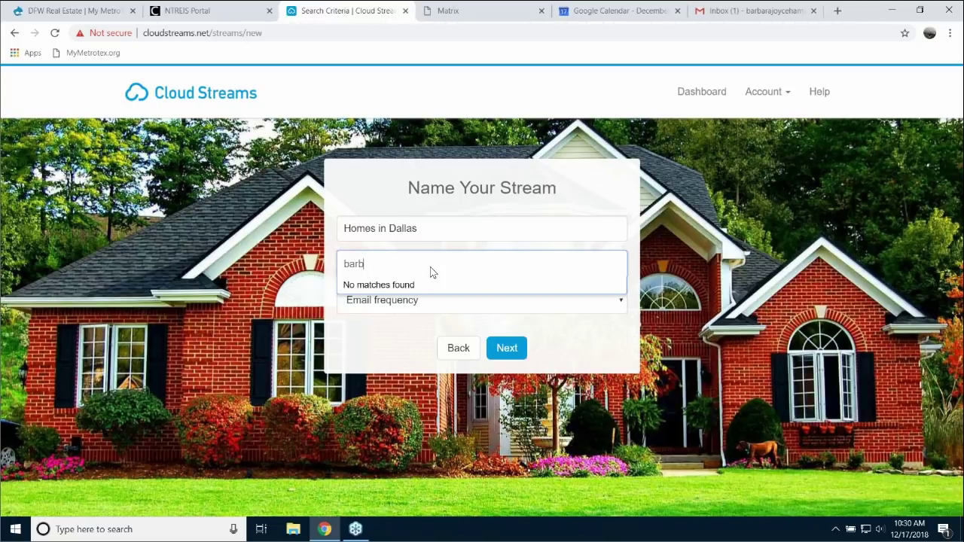
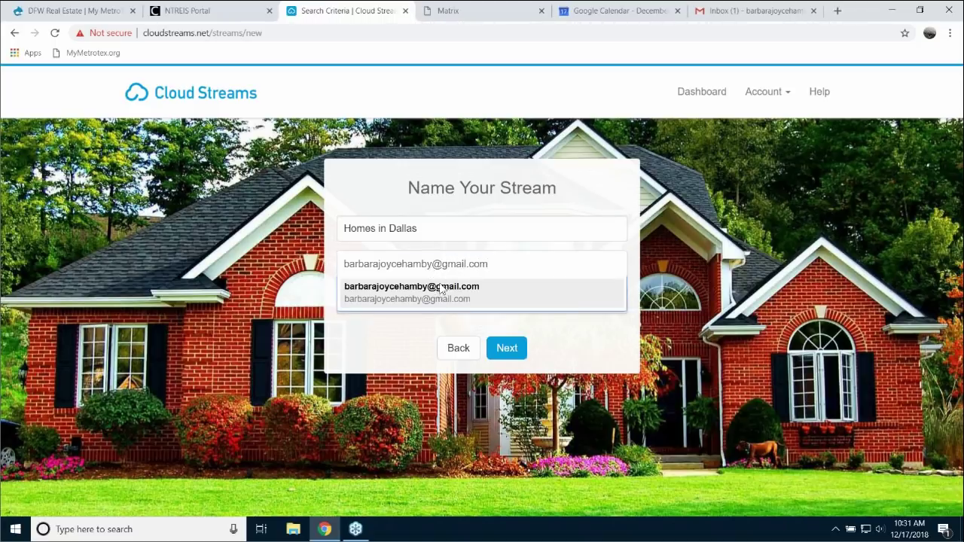
{"action": "left_click", "coordinate": [431, 295]}
{"action": "left_click", "coordinate": [431, 302]}
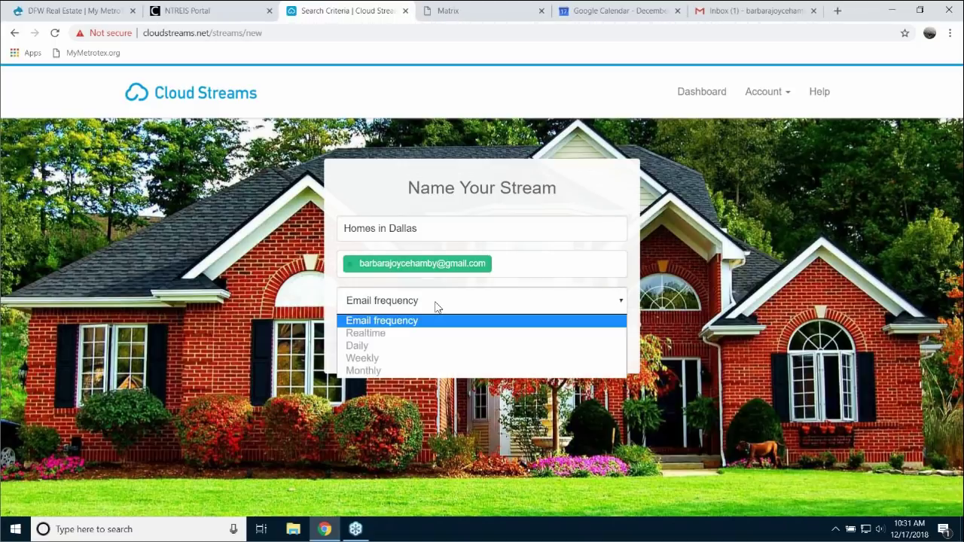
{"action": "left_click", "coordinate": [382, 337]}
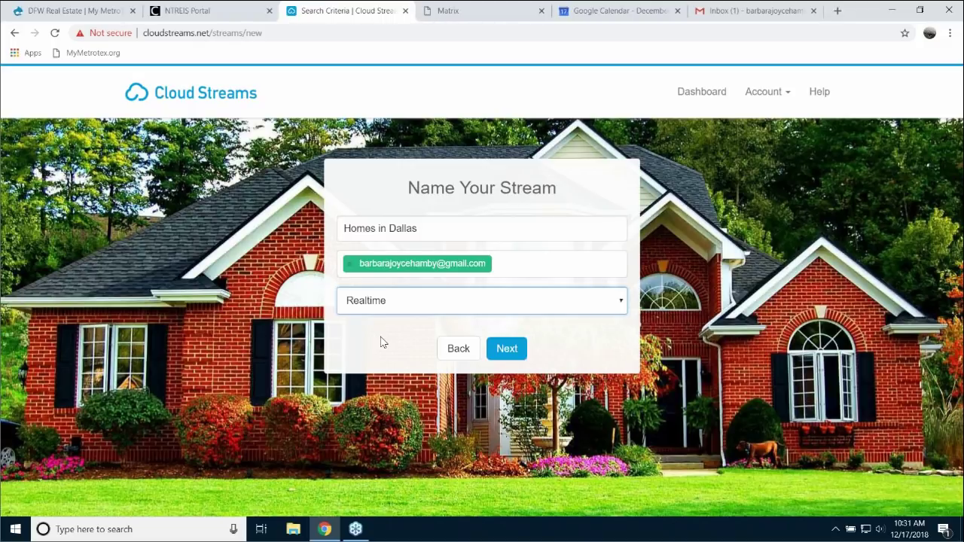
{"action": "left_click", "coordinate": [510, 357]}
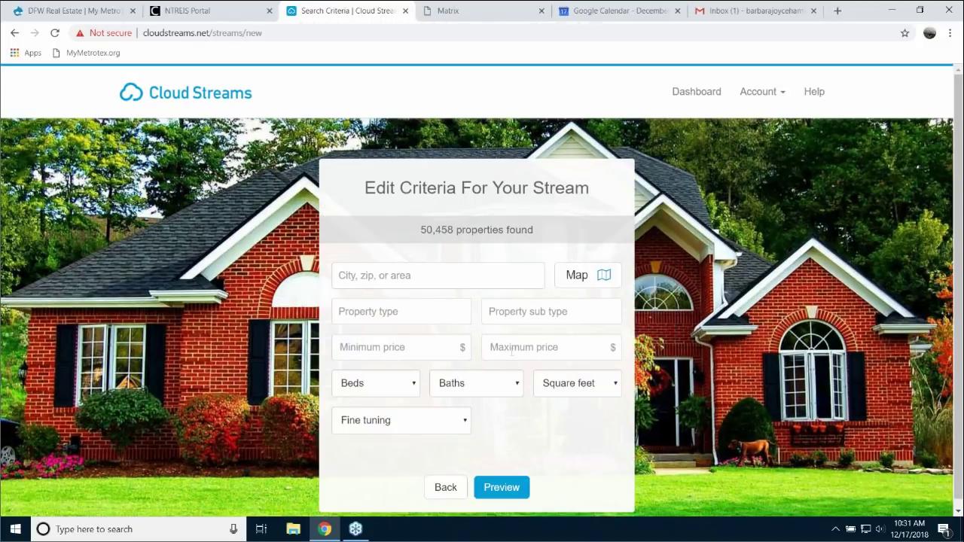
- Set zip 75235 as the stream's search area
{"action": "left_click", "coordinate": [435, 276]}
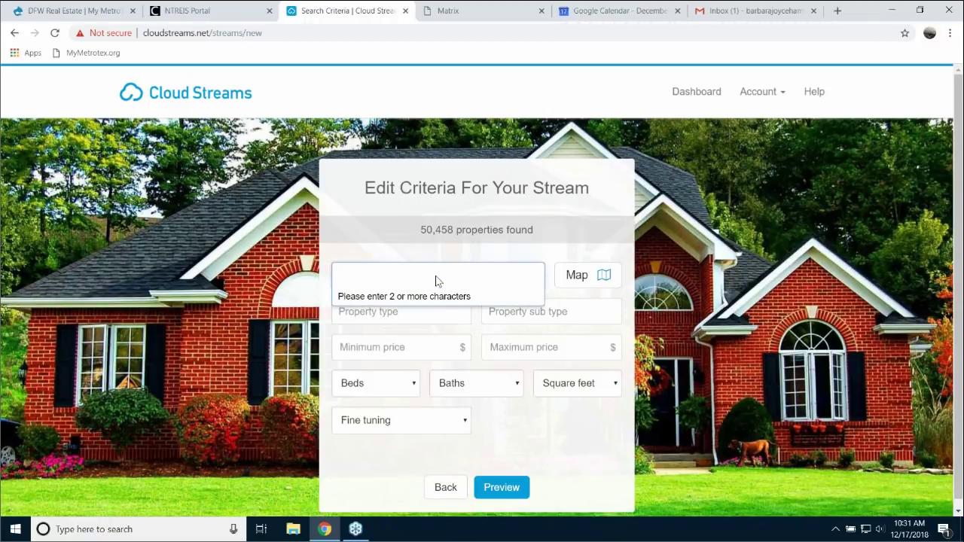
{"action": "type", "text": "75235"}
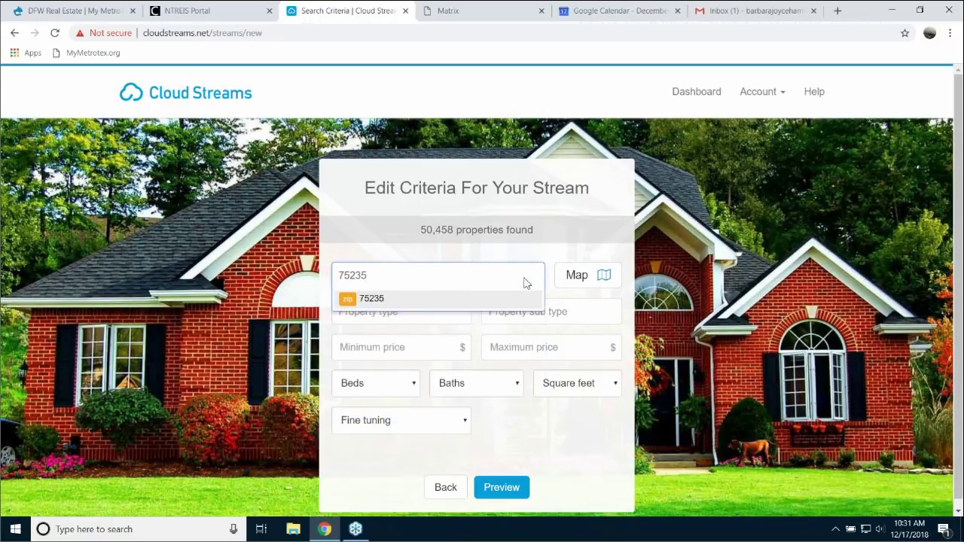
{"action": "left_click", "coordinate": [400, 312]}
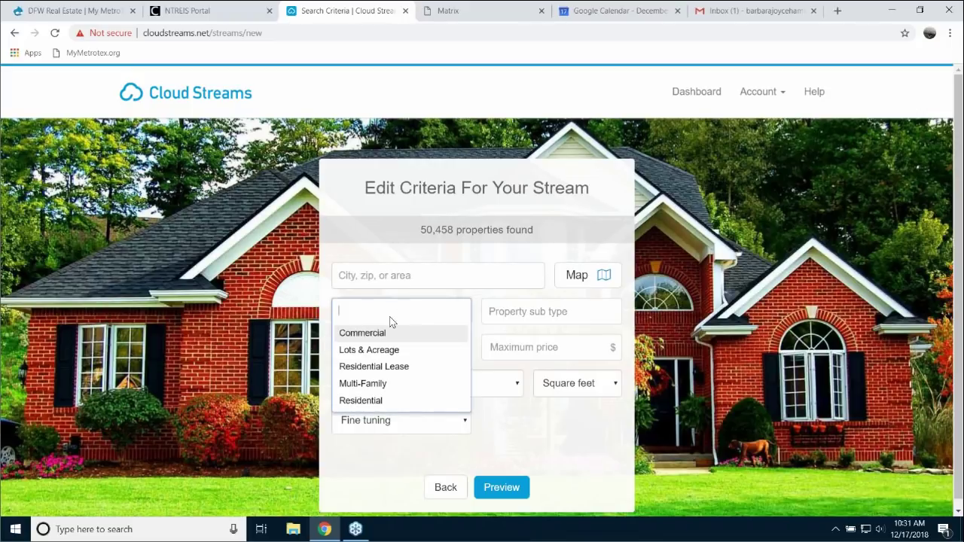
{"action": "left_click", "coordinate": [380, 278]}
{"action": "left_click", "coordinate": [380, 279]}
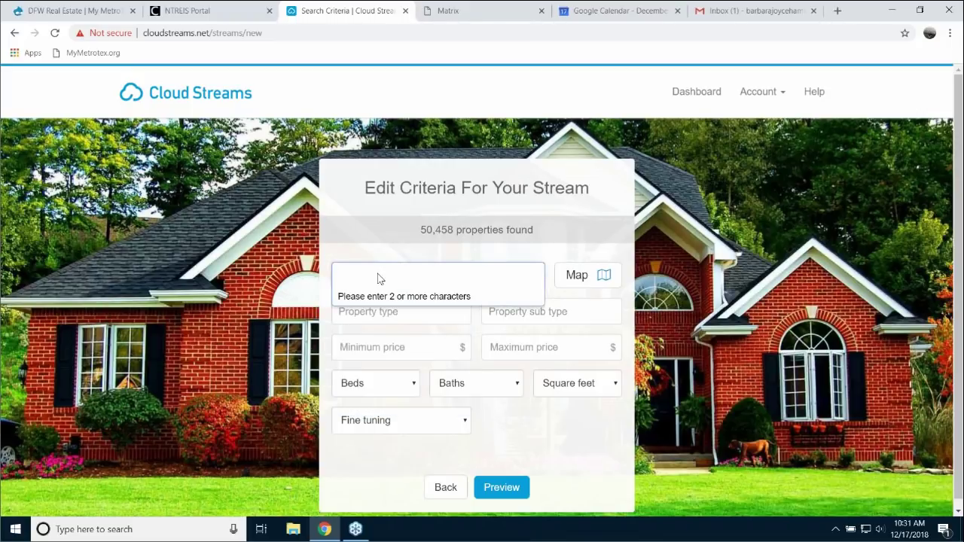
{"action": "type", "text": "75235"}
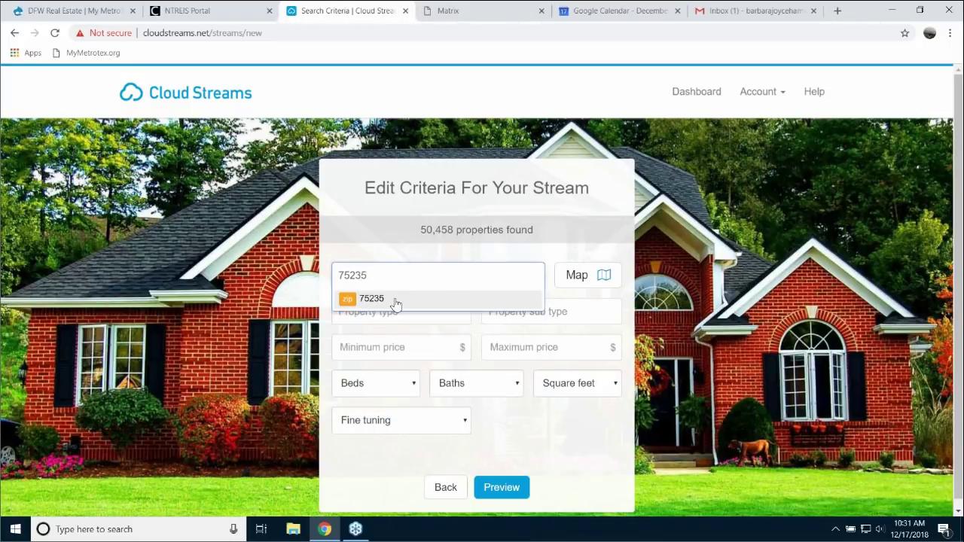
{"action": "left_click", "coordinate": [378, 300]}
- Limit to Residential property with RES-Condo and RES-Single Family sub types
{"action": "left_click", "coordinate": [373, 312]}
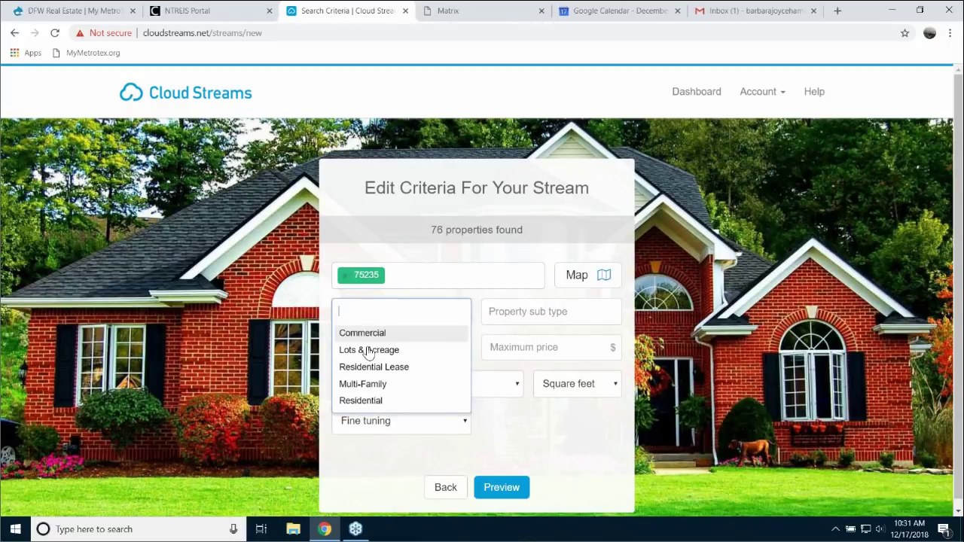
{"action": "left_click", "coordinate": [359, 401]}
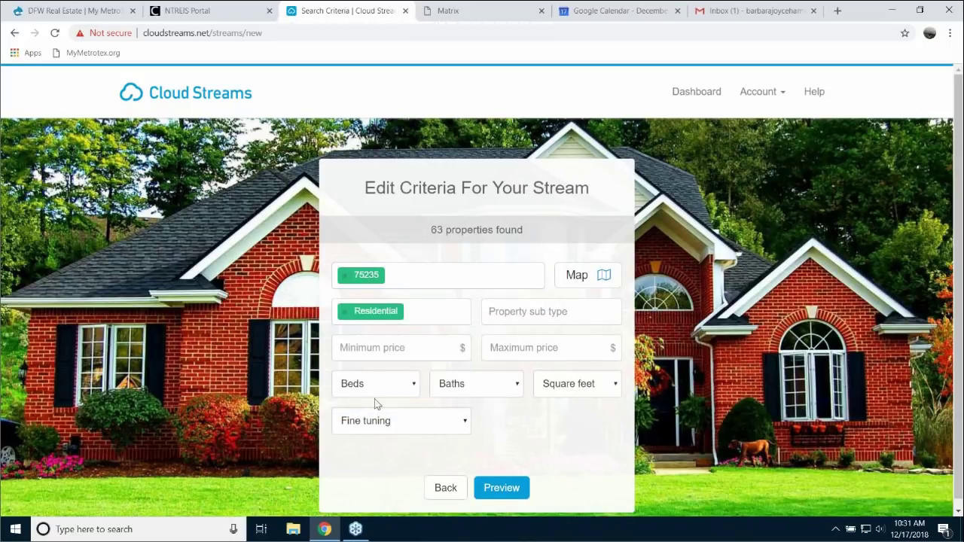
{"action": "left_click", "coordinate": [532, 312]}
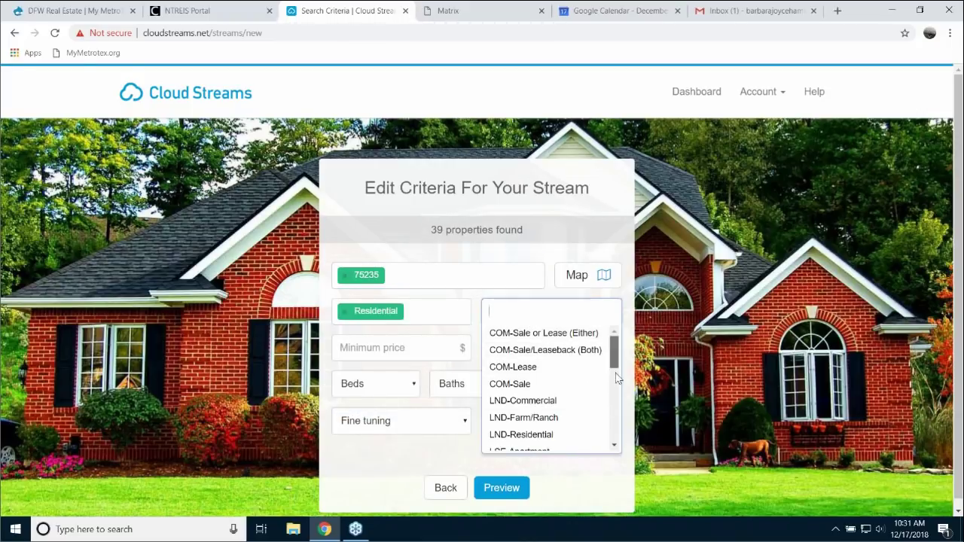
{"action": "left_click_drag", "start_coordinate": [616, 377], "coordinate": [613, 449]}
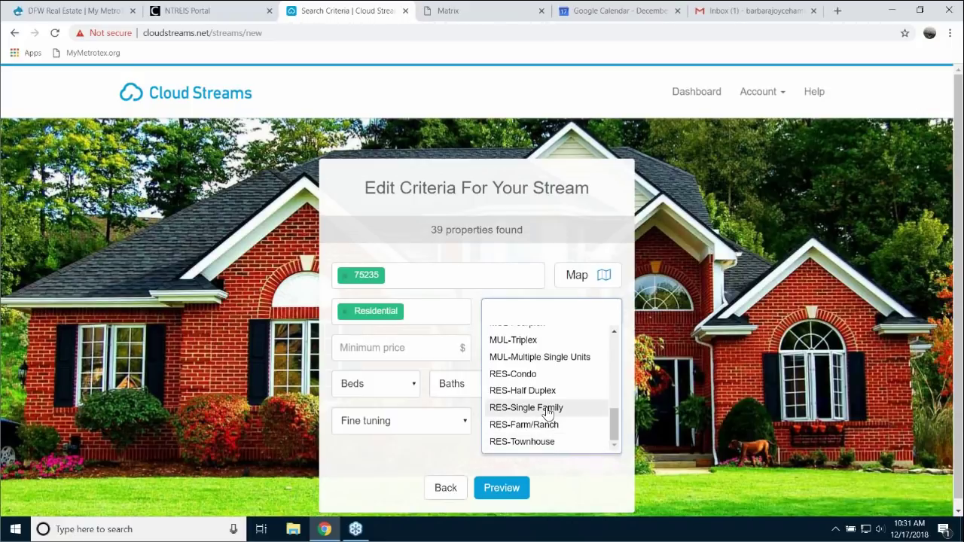
{"action": "left_click", "coordinate": [524, 373]}
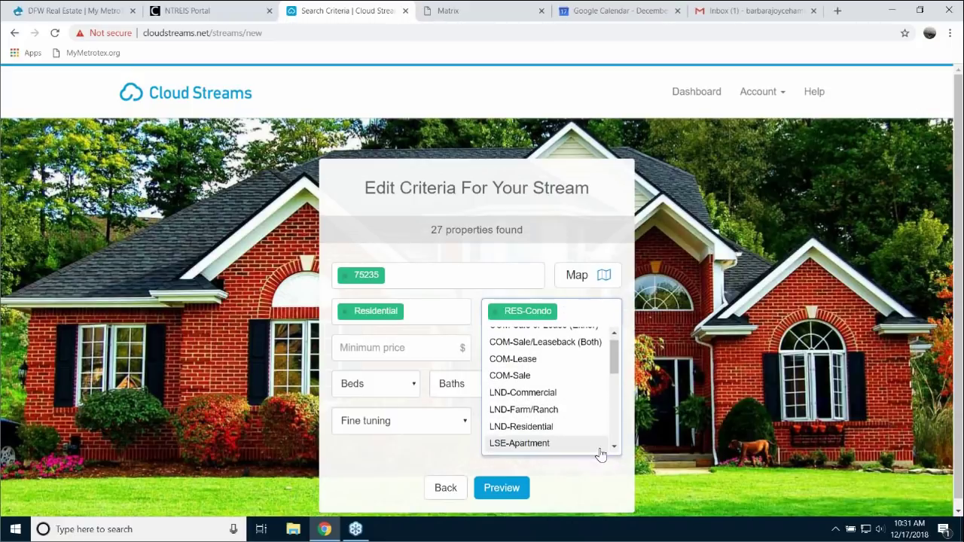
{"action": "scroll", "coordinate": [616, 390], "scroll_direction": "down", "scroll_amount": 5}
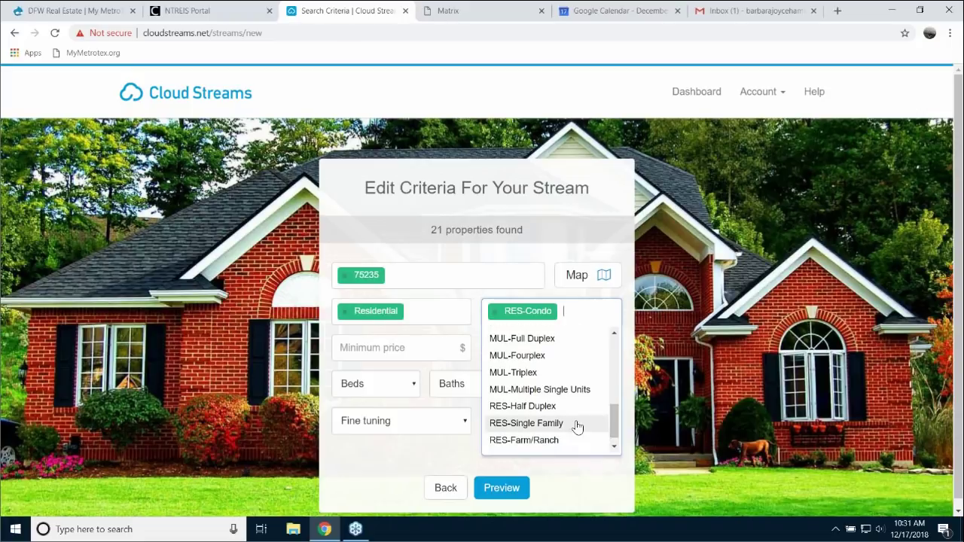
{"action": "left_click", "coordinate": [577, 424]}
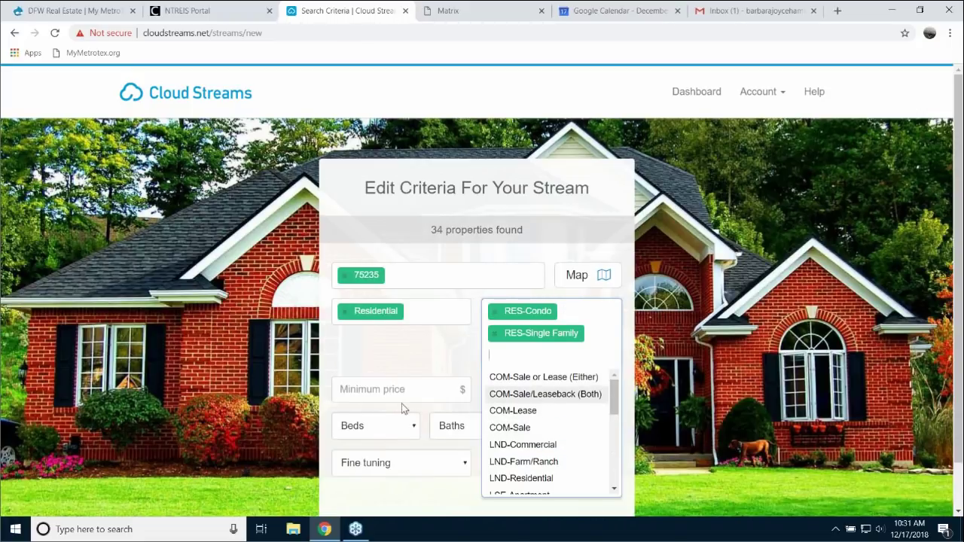
{"action": "left_click", "coordinate": [381, 396]}
- Set the price range to $350,000–$675,000
{"action": "left_click", "coordinate": [401, 368]}
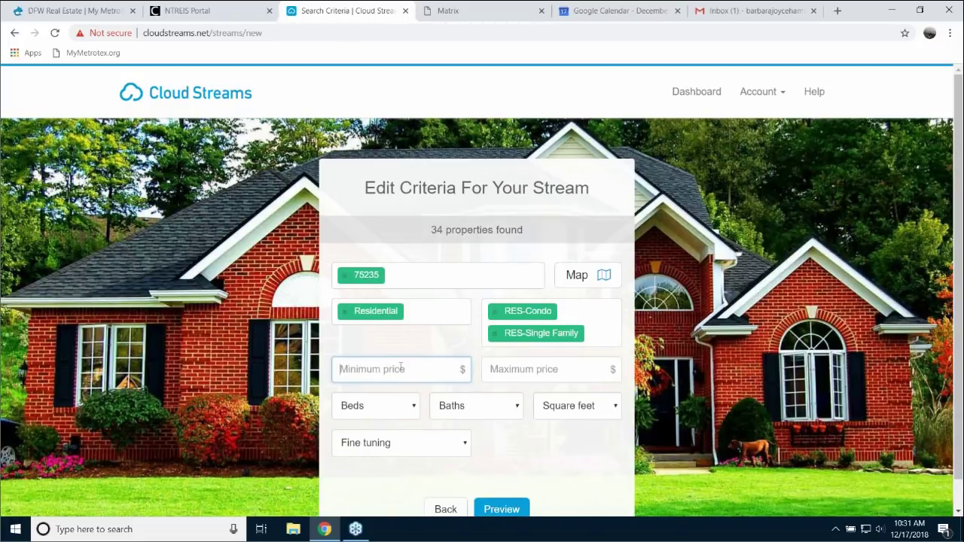
{"action": "type", "text": "35,000"}
{"action": "left_click", "coordinate": [536, 369]}
{"action": "type", "text": "67"}
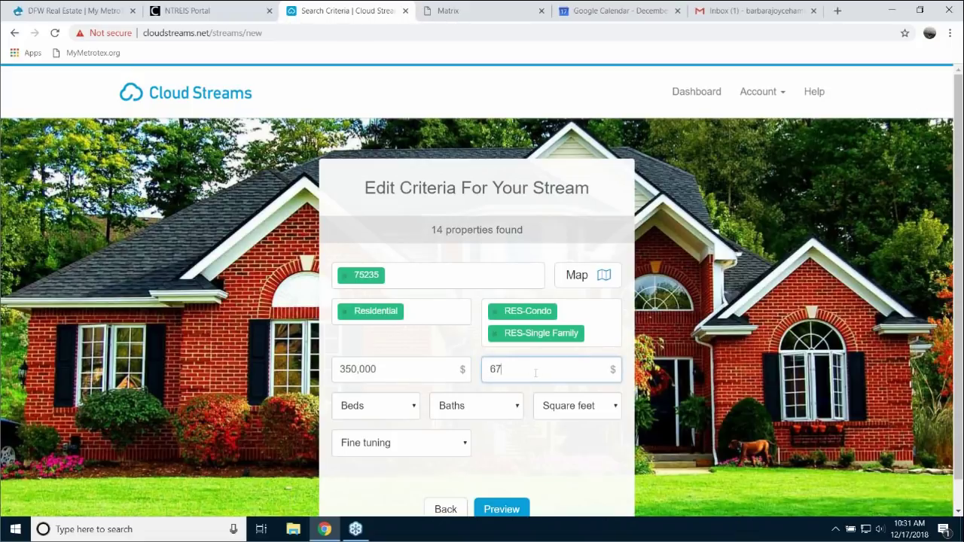
{"action": "type", "text": "5,000"}
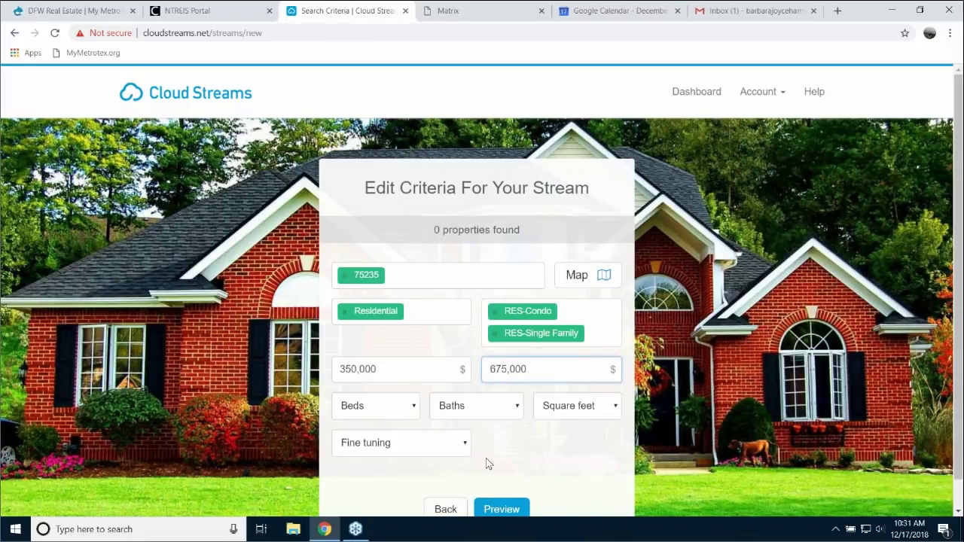
- Require at least 3 beds, 2 baths and 1,200 square feet
{"action": "left_click", "coordinate": [415, 406]}
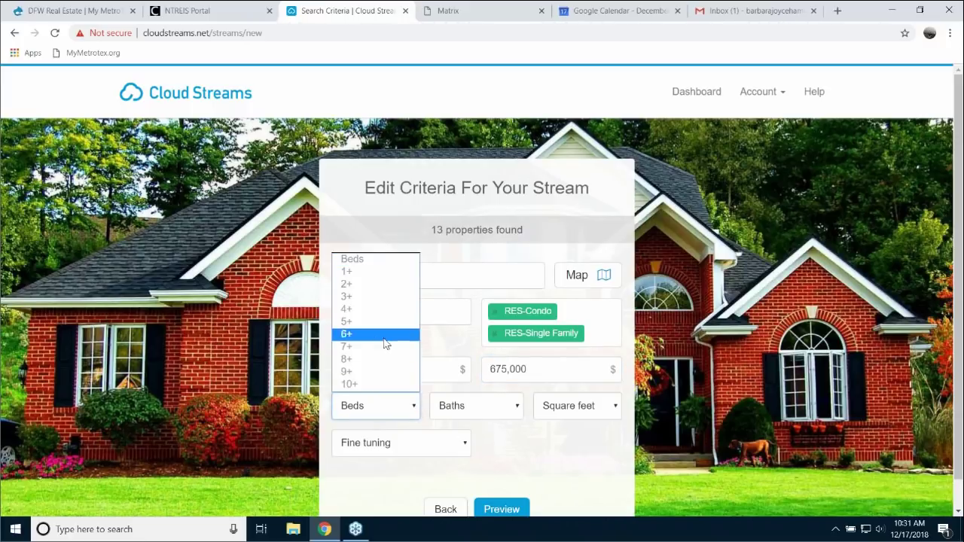
{"action": "left_click", "coordinate": [349, 297]}
{"action": "left_click", "coordinate": [512, 407]}
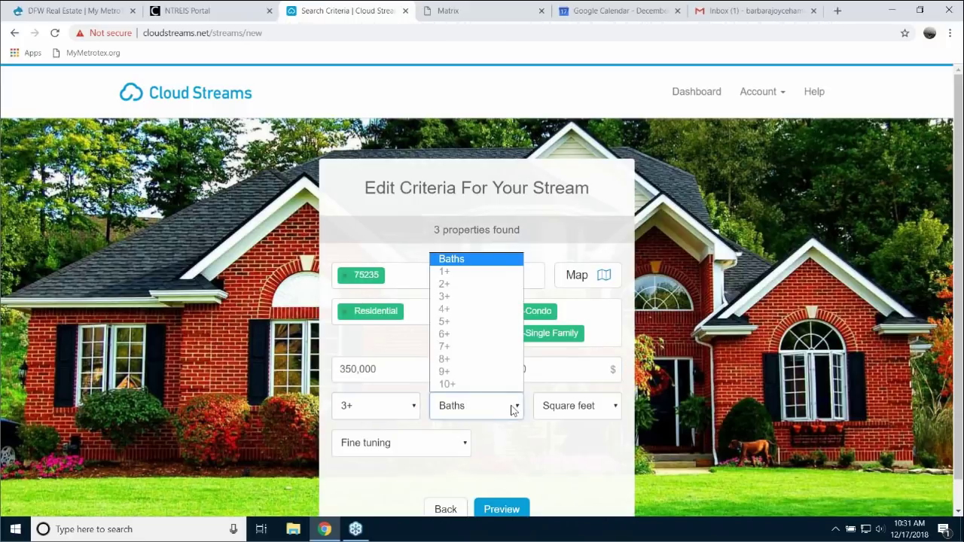
{"action": "left_click", "coordinate": [512, 408]}
{"action": "left_click", "coordinate": [516, 407]}
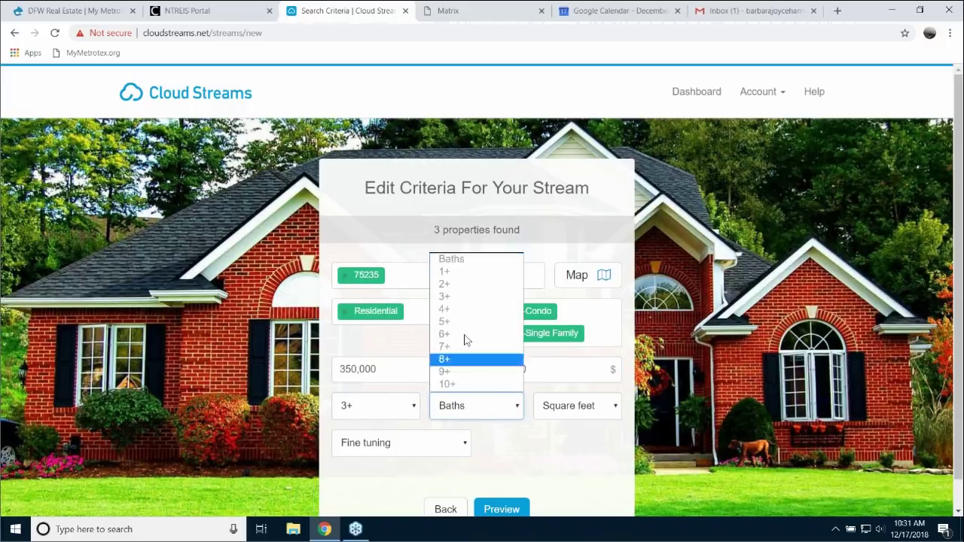
{"action": "left_click", "coordinate": [452, 286]}
{"action": "left_click", "coordinate": [614, 407]}
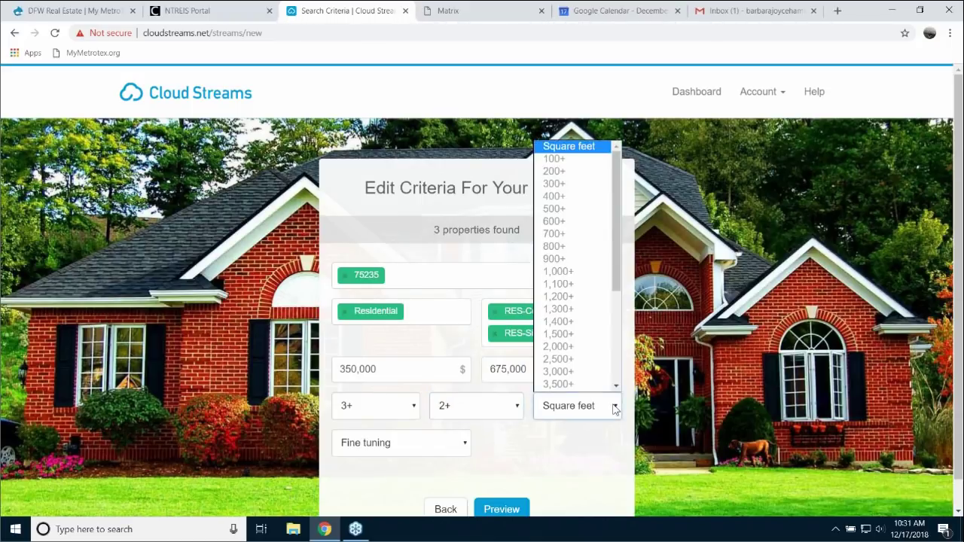
{"action": "left_click", "coordinate": [563, 298]}
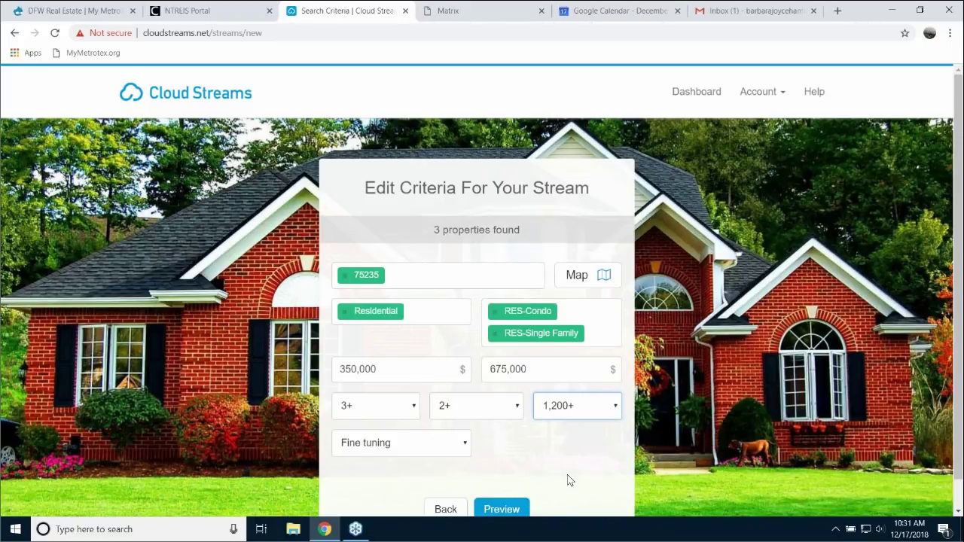
{"action": "scroll", "coordinate": [539, 482], "scroll_direction": "down", "scroll_amount": 1}
- Preview the stream's three matching Dallas homes, then return to editing its criteria
{"action": "left_click", "coordinate": [507, 485]}
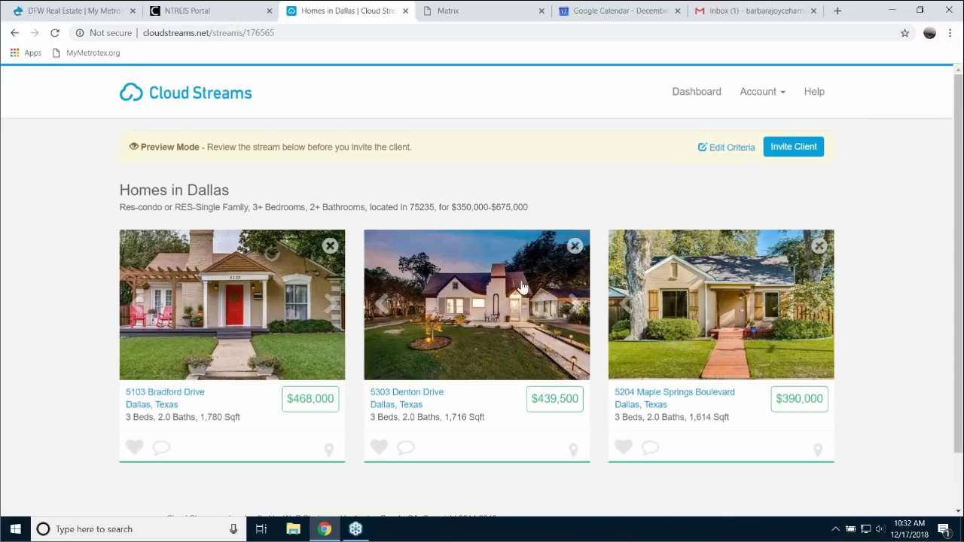
{"action": "left_click", "coordinate": [801, 153]}
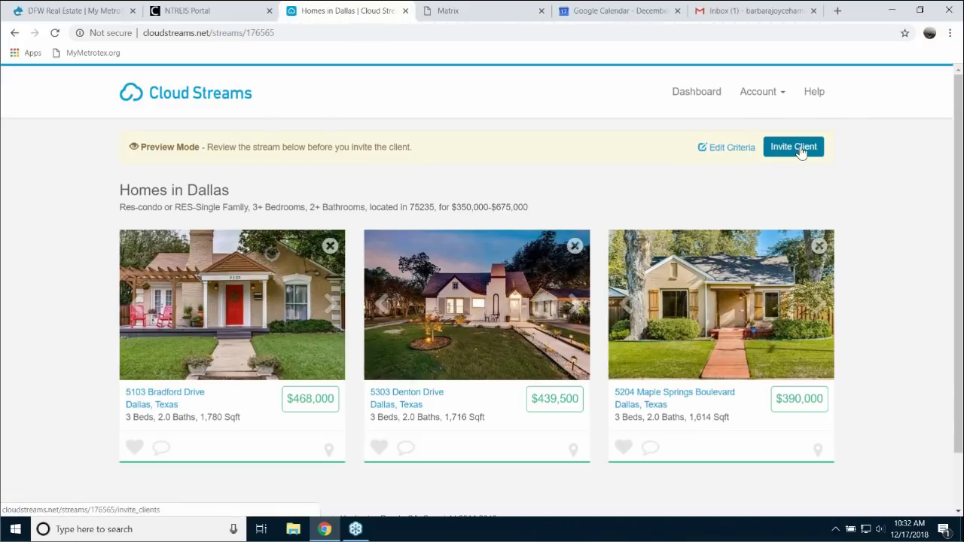
{"action": "left_click", "coordinate": [729, 150]}
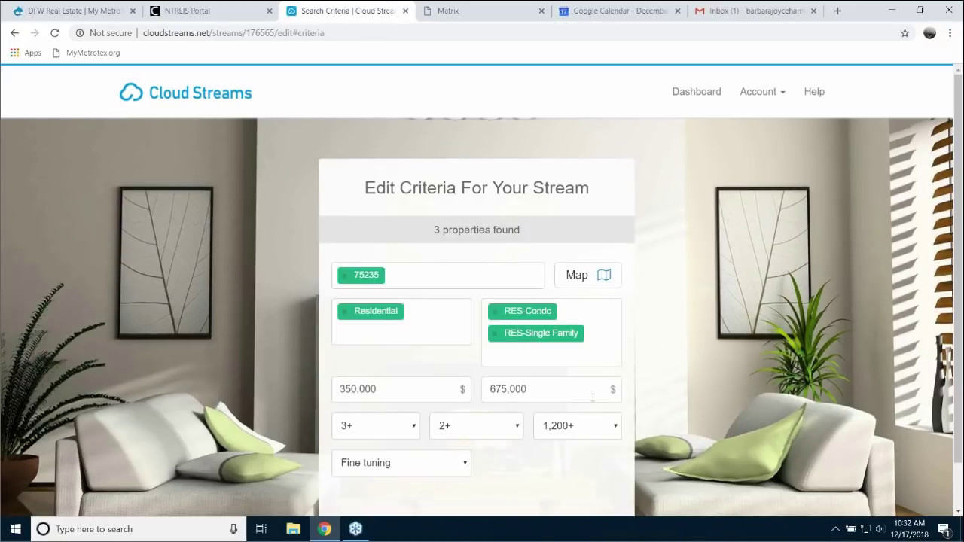
- Change the maximum price from 675,000 to 975,000 and update, yielding four listings
{"action": "left_click", "coordinate": [536, 389]}
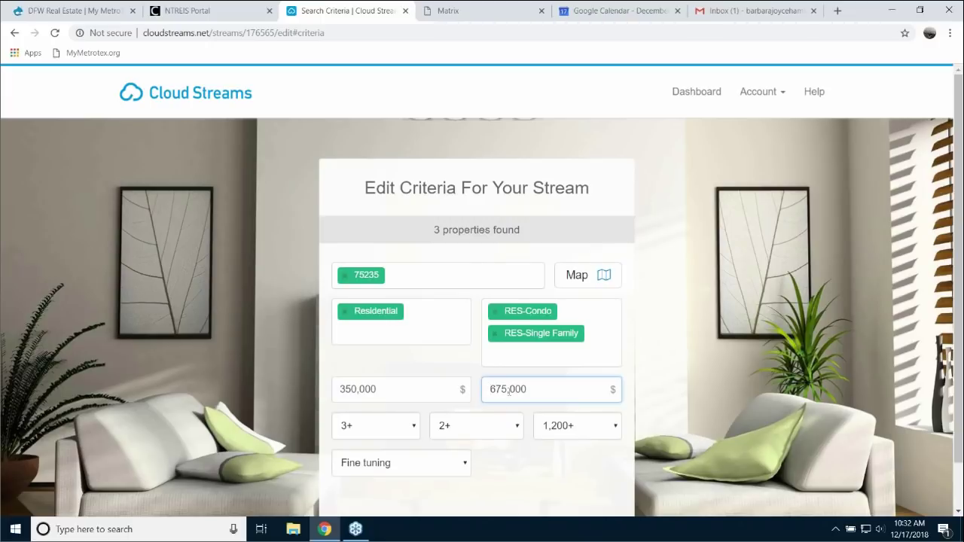
{"action": "key", "text": "Delete"}
{"action": "type", "text": "9"}
{"action": "scroll", "coordinate": [657, 419], "scroll_direction": "down", "scroll_amount": 1}
{"action": "left_click", "coordinate": [502, 479]}
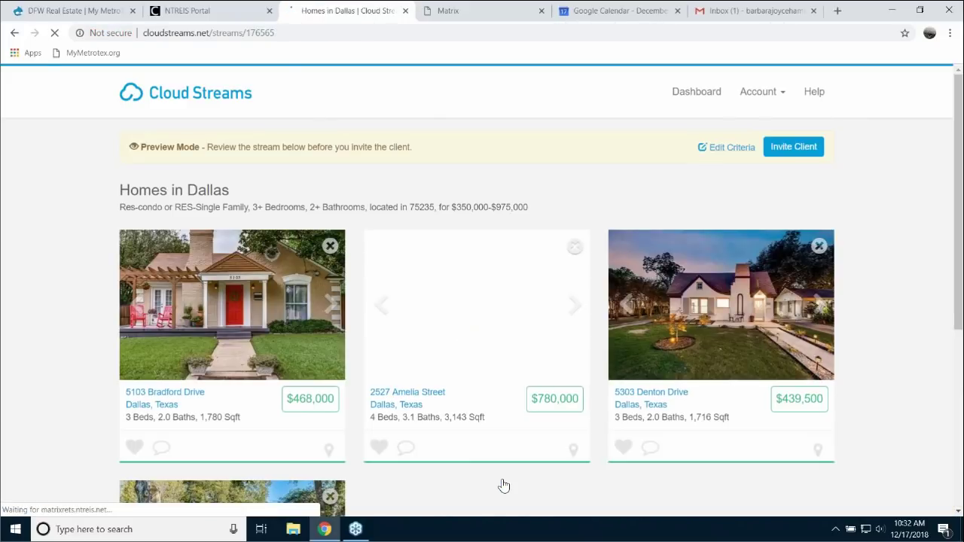
{"action": "scroll", "coordinate": [885, 334], "scroll_direction": "down", "scroll_amount": 2}
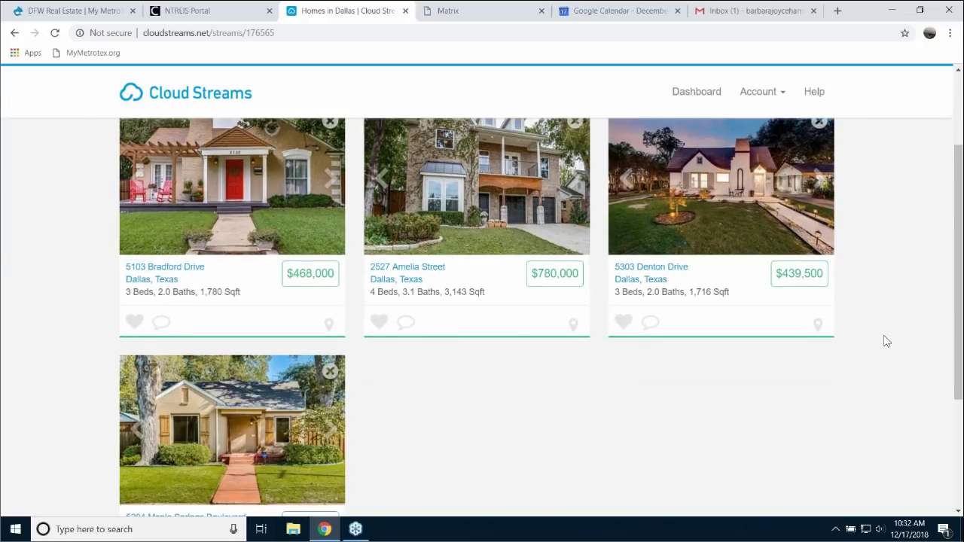
{"action": "scroll", "coordinate": [891, 348], "scroll_direction": "up", "scroll_amount": 2}
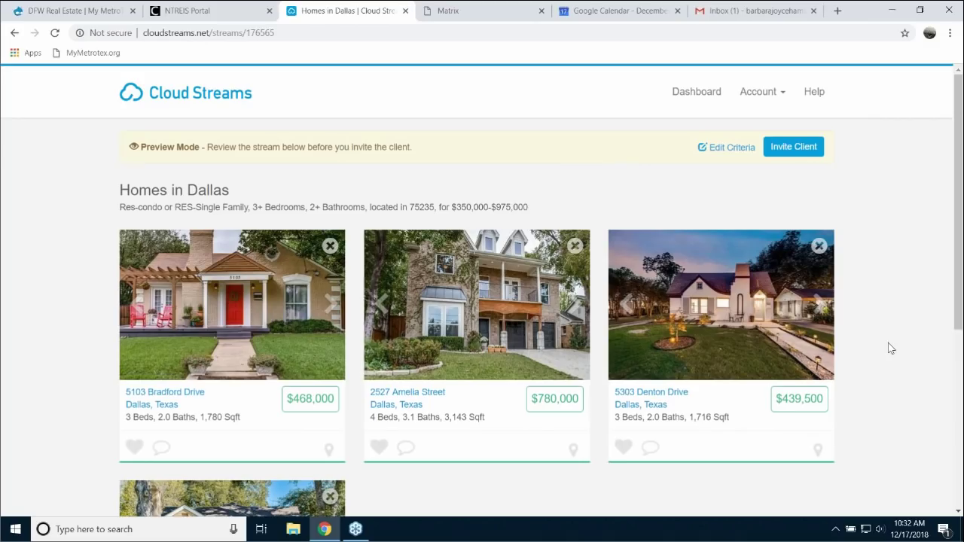
- Invite the client to 'Homes in Dallas' and get the 'Stream invitation delivered!' confirmation
{"action": "left_click", "coordinate": [795, 150]}
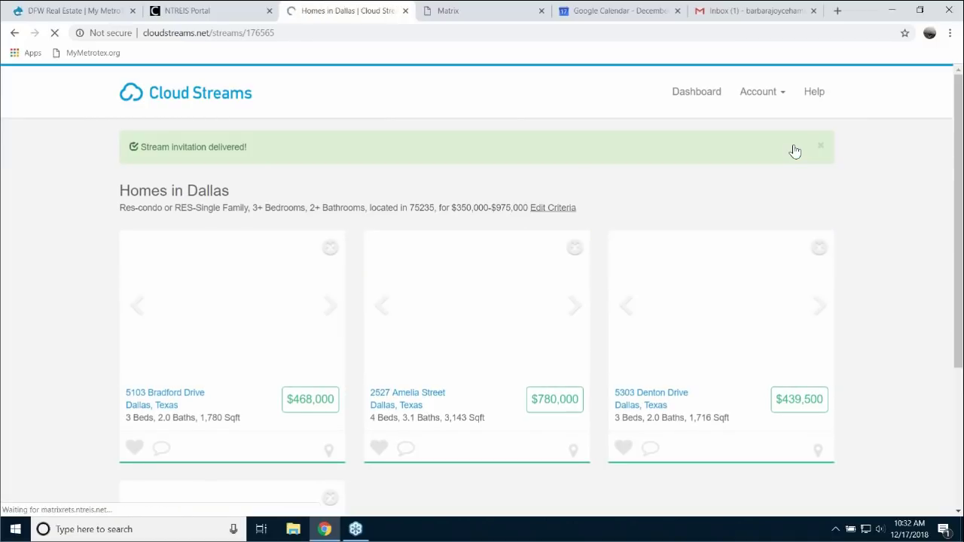
{"action": "left_click", "coordinate": [204, 148]}
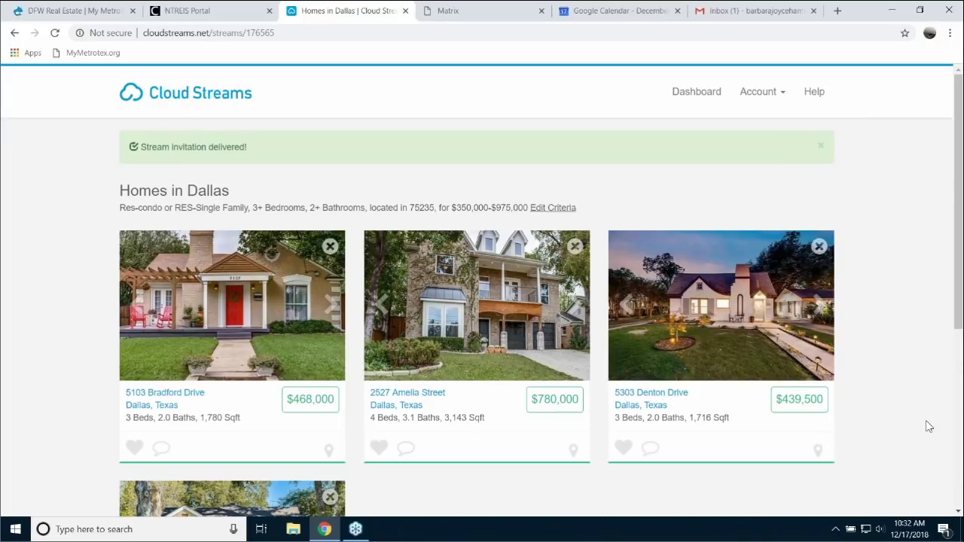
{"action": "scroll", "coordinate": [926, 419], "scroll_direction": "down", "scroll_amount": 1}
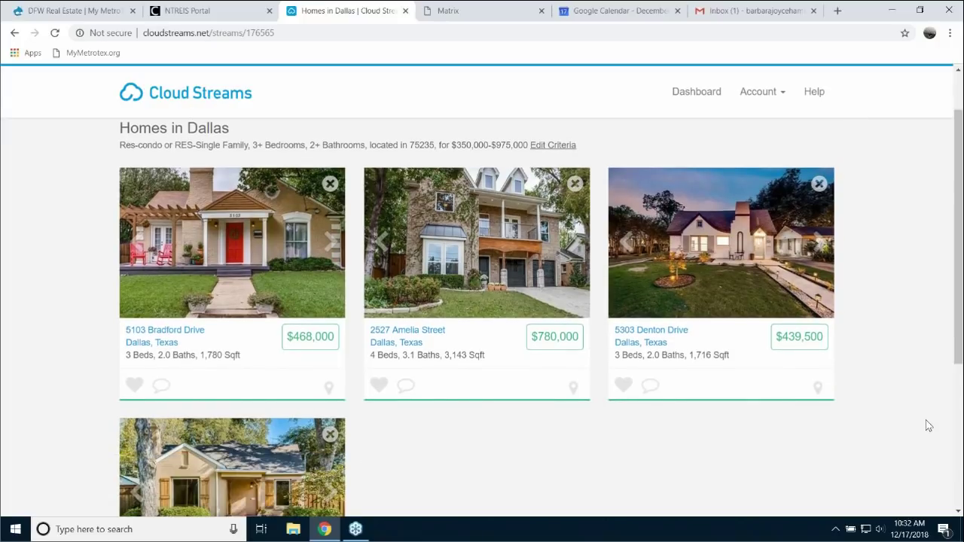
{"action": "left_click", "coordinate": [212, 253]}
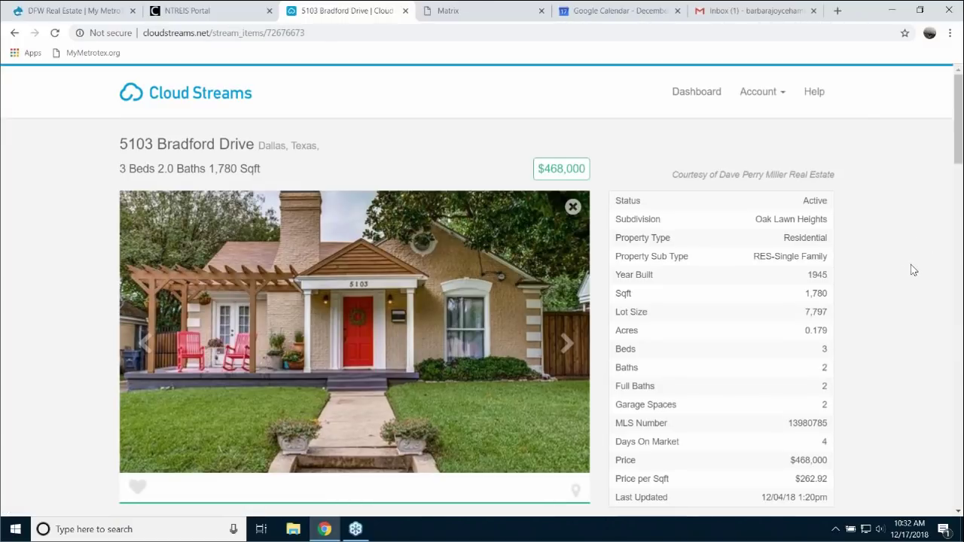
{"action": "scroll", "coordinate": [913, 270], "scroll_direction": "down", "scroll_amount": 2}
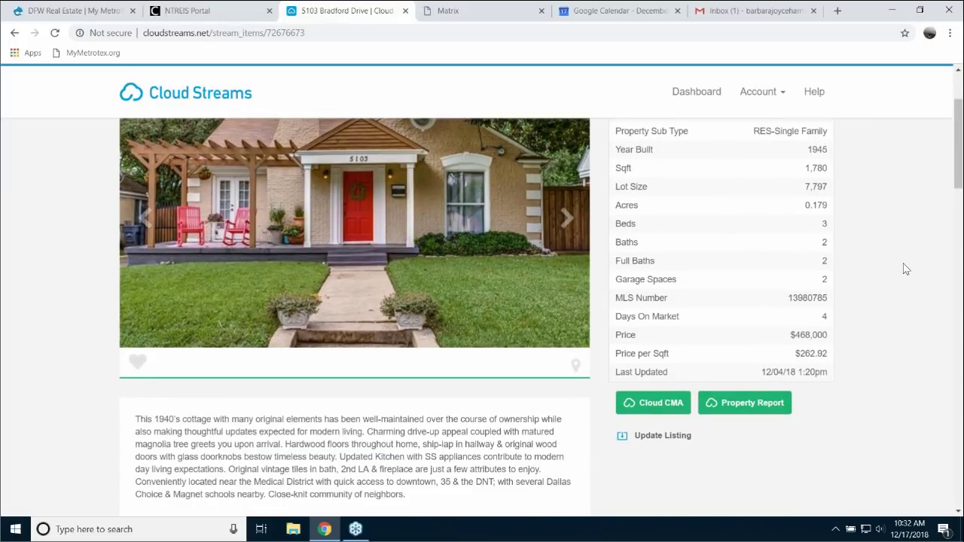
{"action": "scroll", "coordinate": [904, 269], "scroll_direction": "down", "scroll_amount": 2}
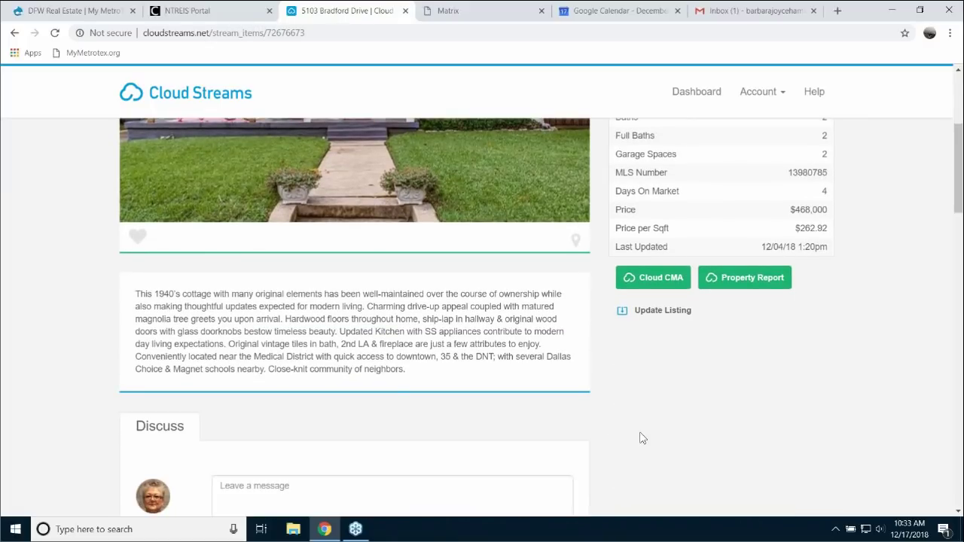
{"action": "scroll", "coordinate": [640, 439], "scroll_direction": "down", "scroll_amount": 3}
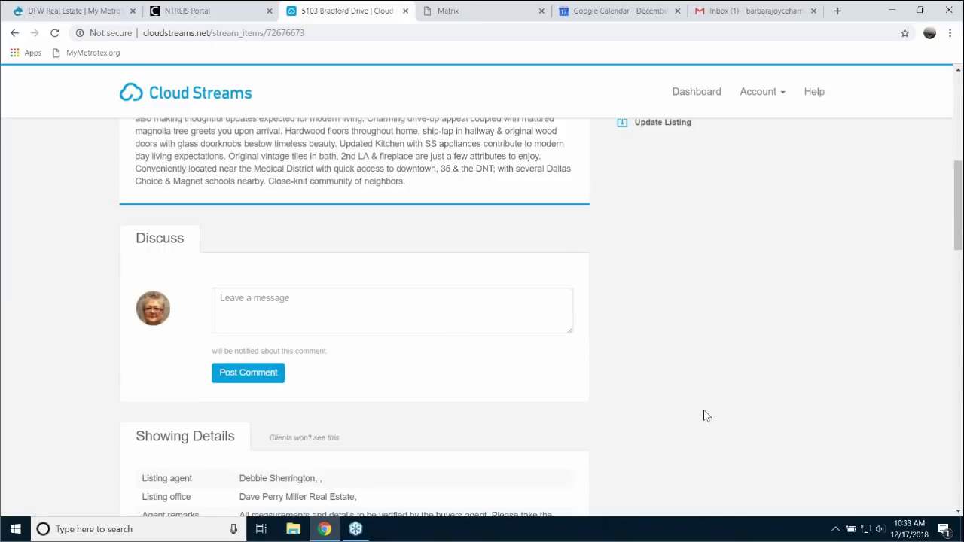
{"action": "scroll", "coordinate": [704, 410], "scroll_direction": "down", "scroll_amount": 3}
{"action": "scroll", "coordinate": [706, 415], "scroll_direction": "down", "scroll_amount": 2}
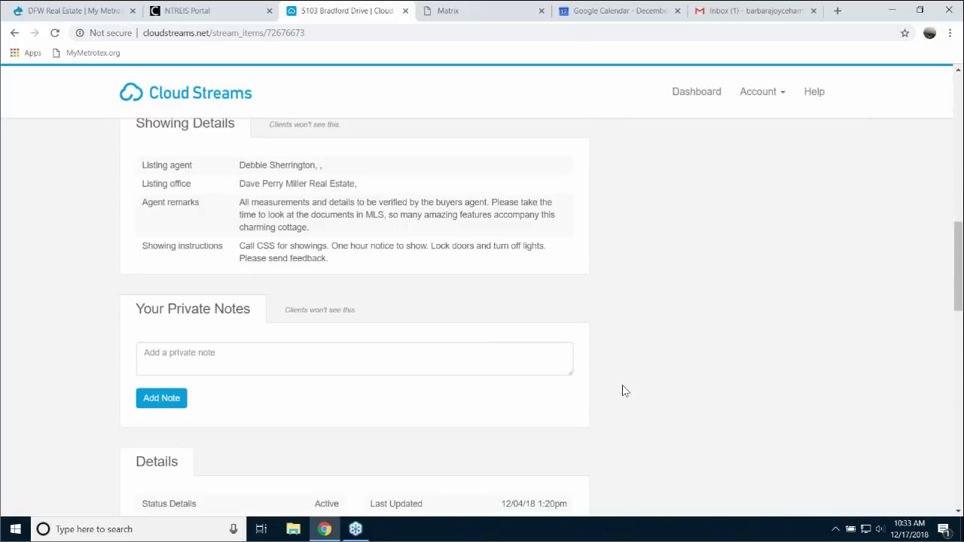
{"action": "scroll", "coordinate": [624, 389], "scroll_direction": "down", "scroll_amount": 2}
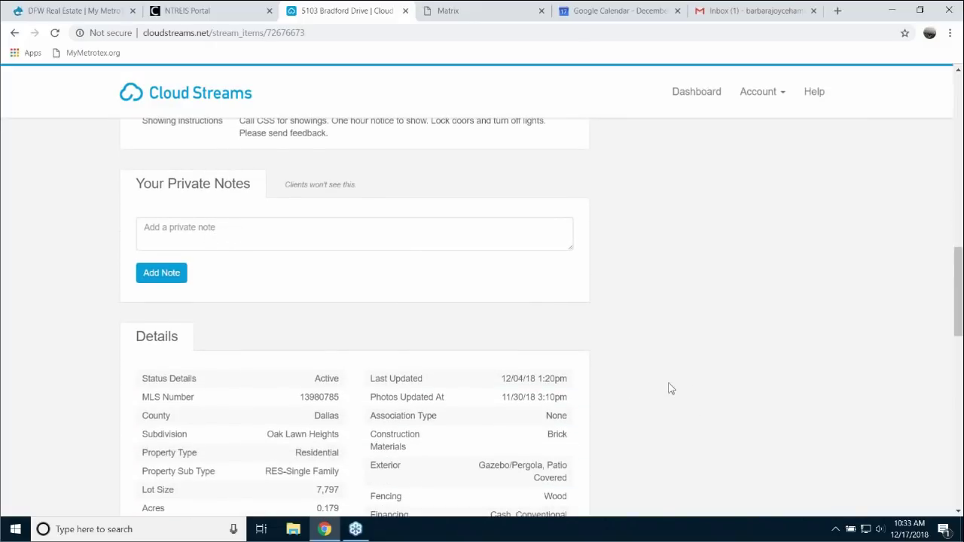
{"action": "scroll", "coordinate": [680, 394], "scroll_direction": "down", "scroll_amount": 4}
{"action": "scroll", "coordinate": [702, 399], "scroll_direction": "down", "scroll_amount": 4}
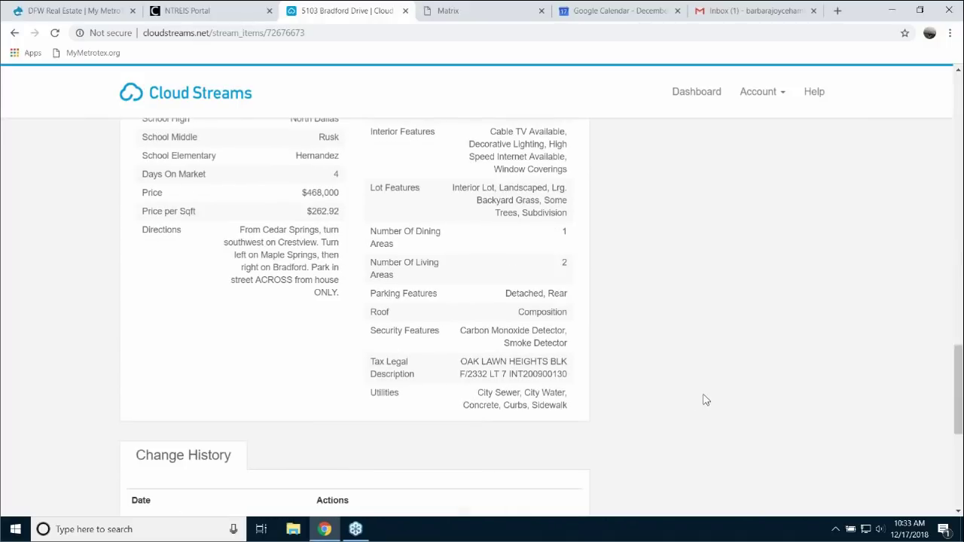
{"action": "scroll", "coordinate": [705, 399], "scroll_direction": "down", "scroll_amount": 3}
{"action": "scroll", "coordinate": [707, 400], "scroll_direction": "down", "scroll_amount": 4}
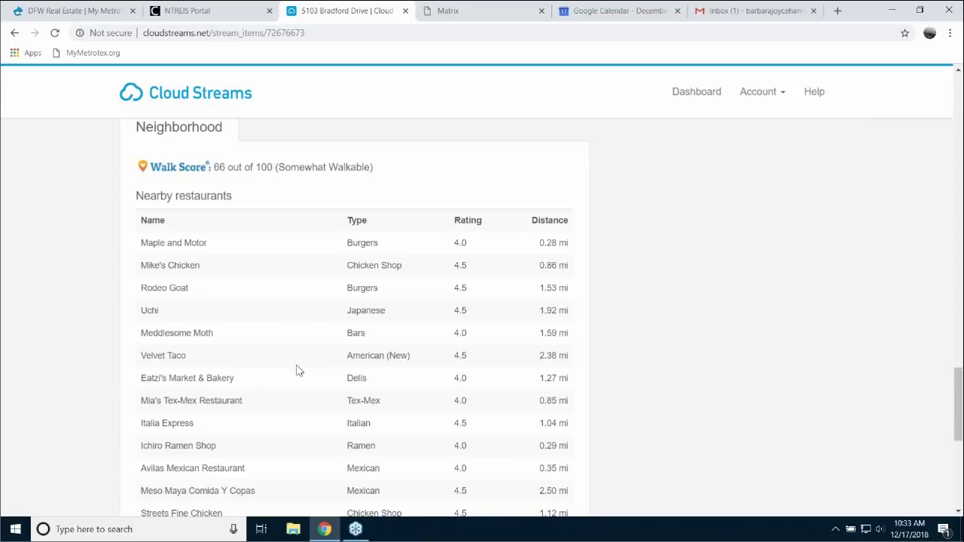
- Scroll back up the listing page and switch over to the Gmail inbox
{"action": "scroll", "coordinate": [299, 317], "scroll_direction": "up", "scroll_amount": 4}
{"action": "scroll", "coordinate": [283, 389], "scroll_direction": "down", "scroll_amount": 6}
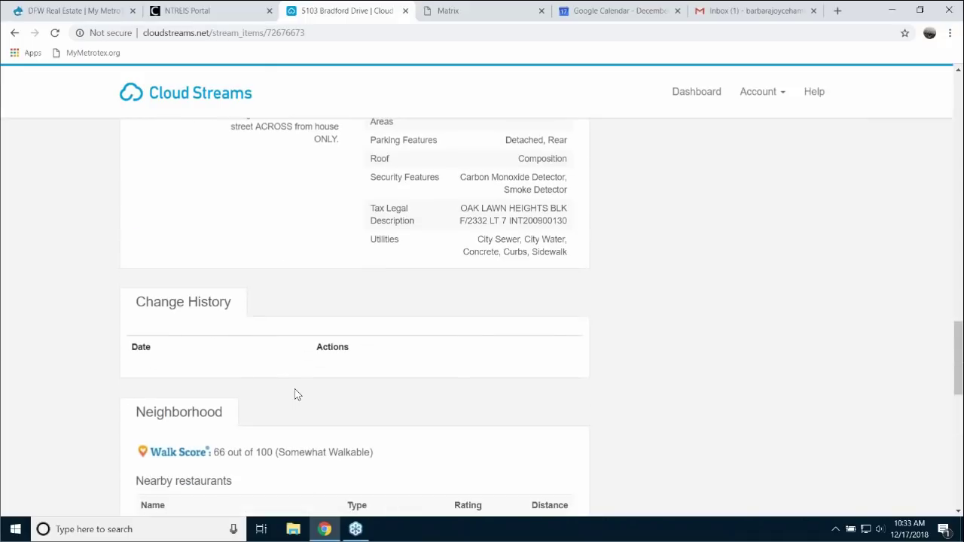
{"action": "scroll", "coordinate": [290, 390], "scroll_direction": "up", "scroll_amount": 2}
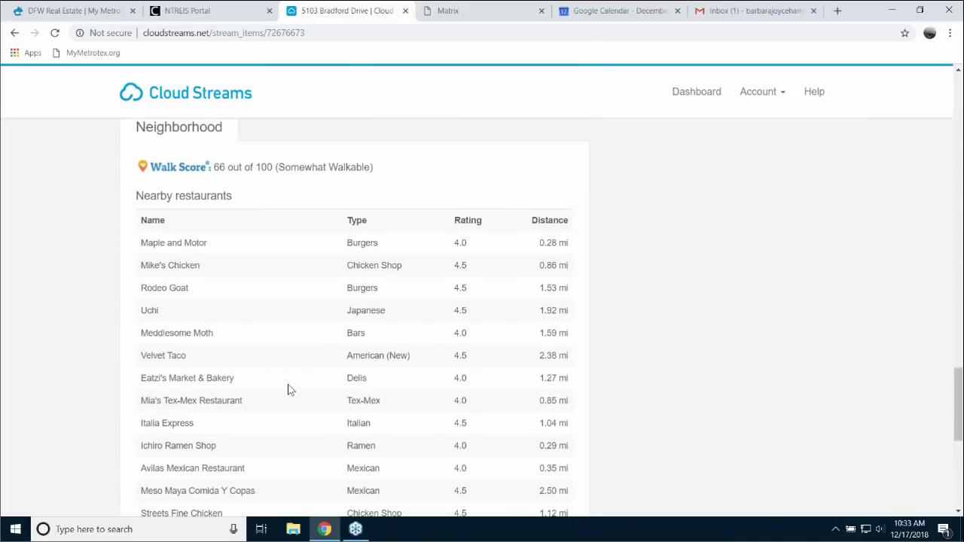
{"action": "scroll", "coordinate": [290, 385], "scroll_direction": "down", "scroll_amount": 4}
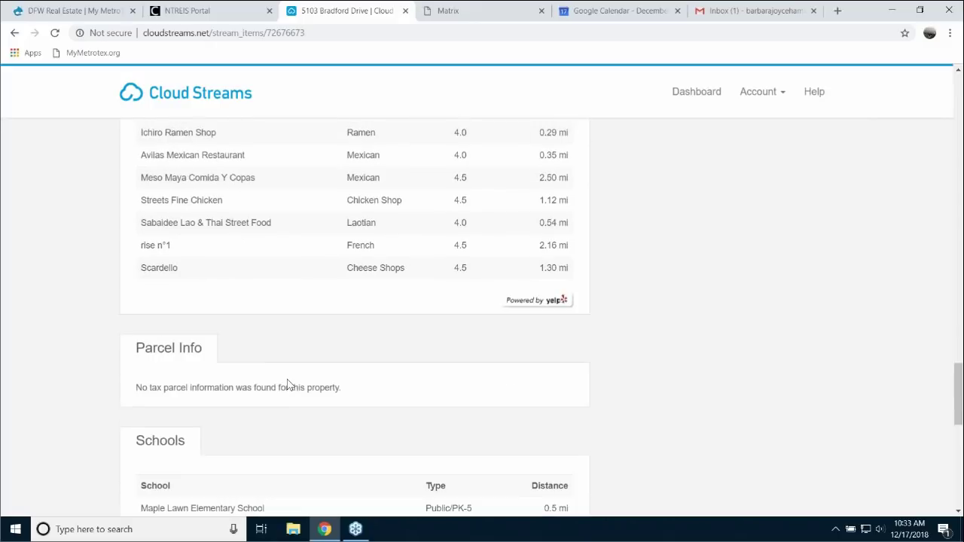
{"action": "scroll", "coordinate": [682, 446], "scroll_direction": "down", "scroll_amount": 4}
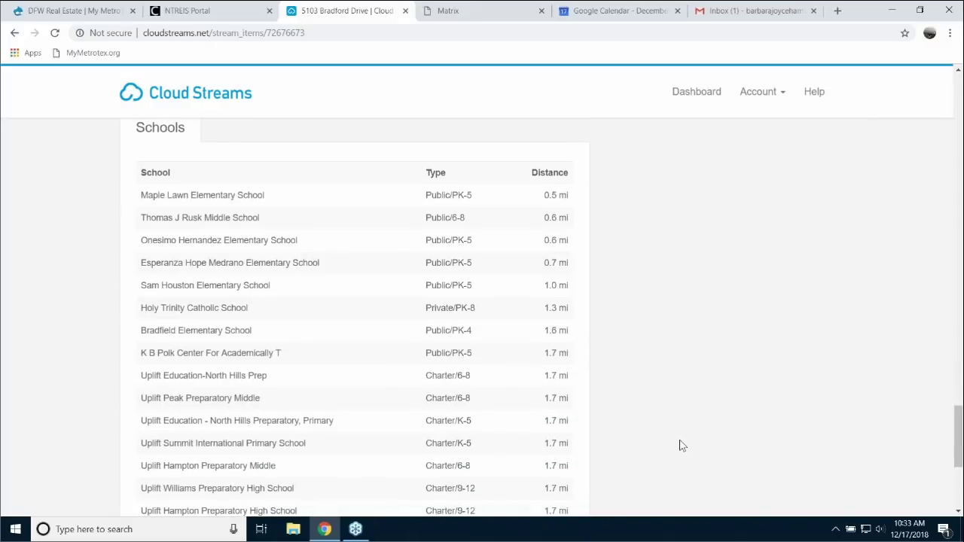
{"action": "scroll", "coordinate": [679, 438], "scroll_direction": "up", "scroll_amount": 20}
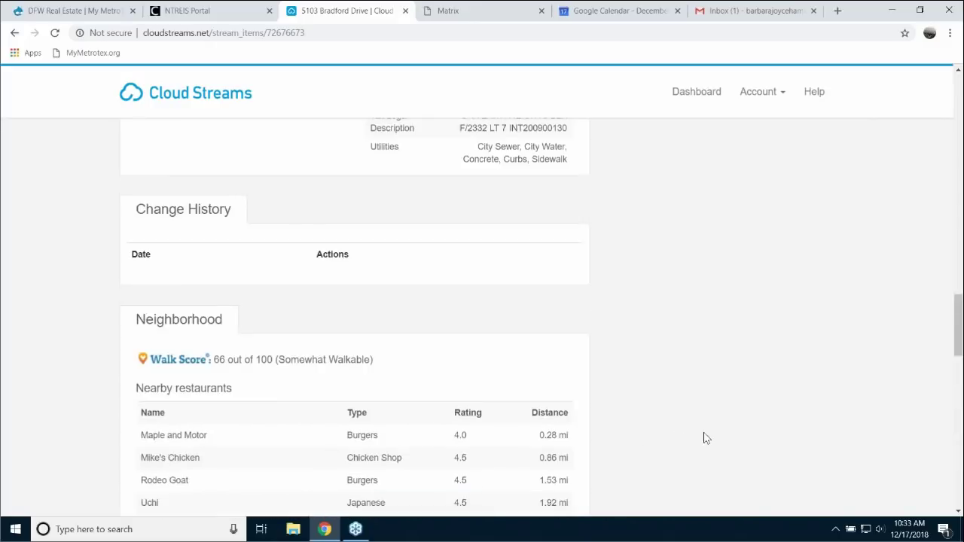
{"action": "scroll", "coordinate": [734, 467], "scroll_direction": "up", "scroll_amount": 6}
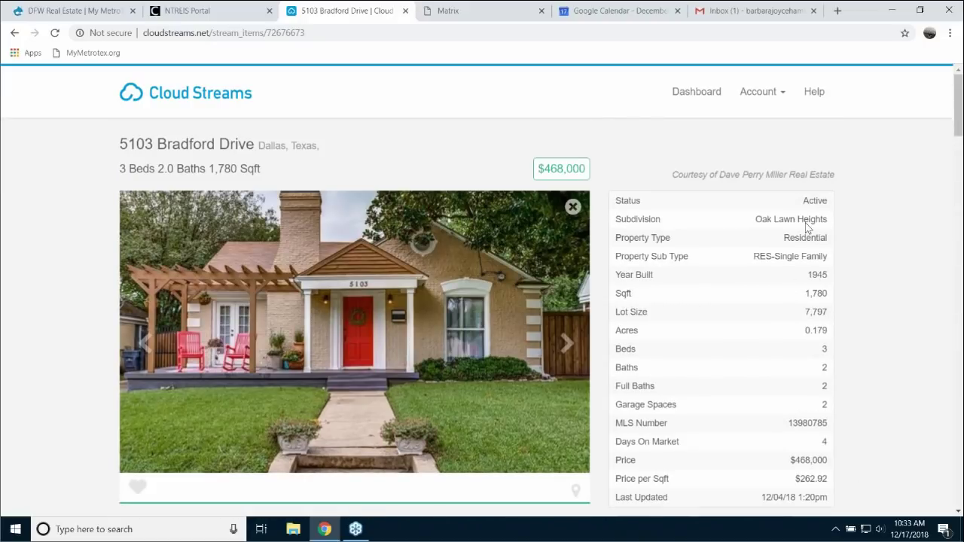
{"action": "left_click", "coordinate": [760, 16]}
- Refresh the inbox, open the 'Property listings' invitation e-mail and scroll through its homes
{"action": "left_click", "coordinate": [50, 168]}
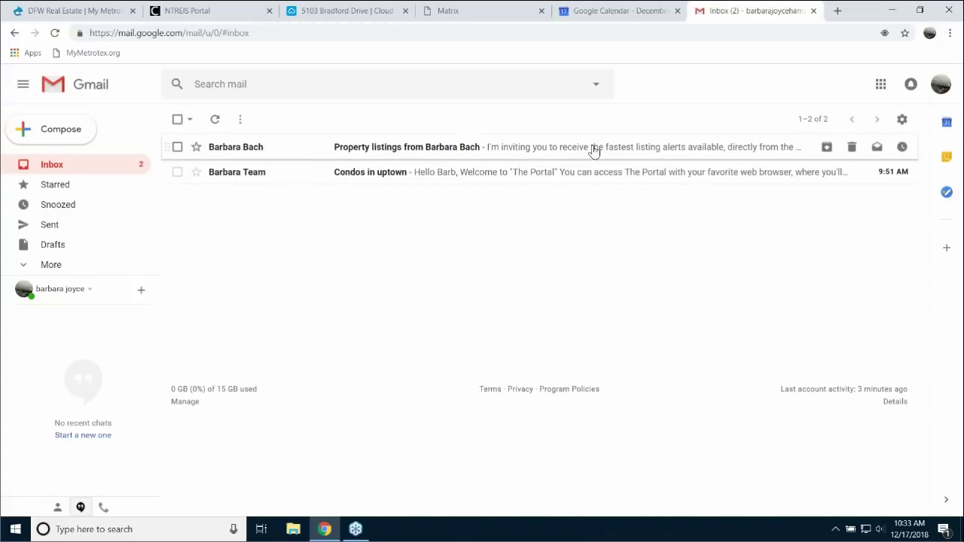
{"action": "left_click", "coordinate": [454, 148]}
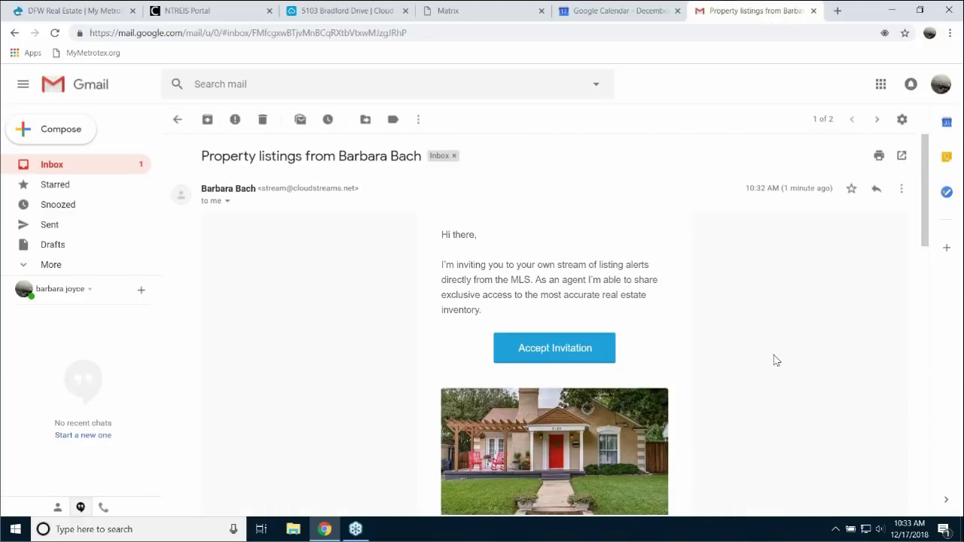
{"action": "scroll", "coordinate": [792, 373], "scroll_direction": "down", "scroll_amount": 1}
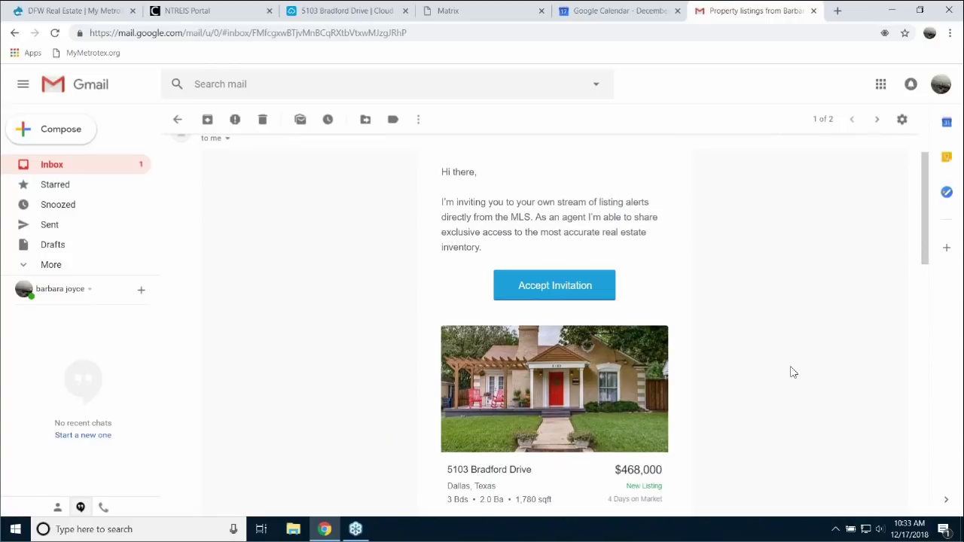
{"action": "scroll", "coordinate": [844, 400], "scroll_direction": "down", "scroll_amount": 2}
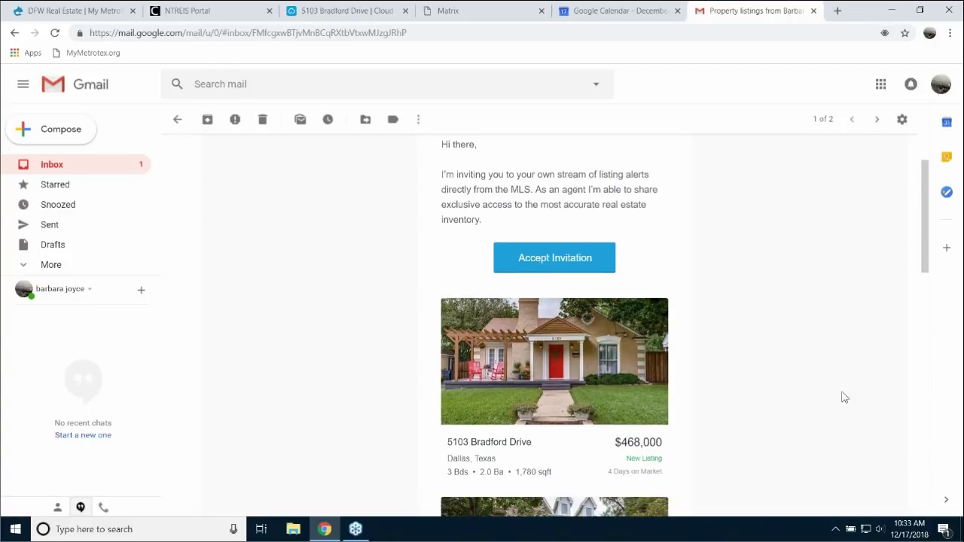
{"action": "scroll", "coordinate": [791, 361], "scroll_direction": "down", "scroll_amount": 5}
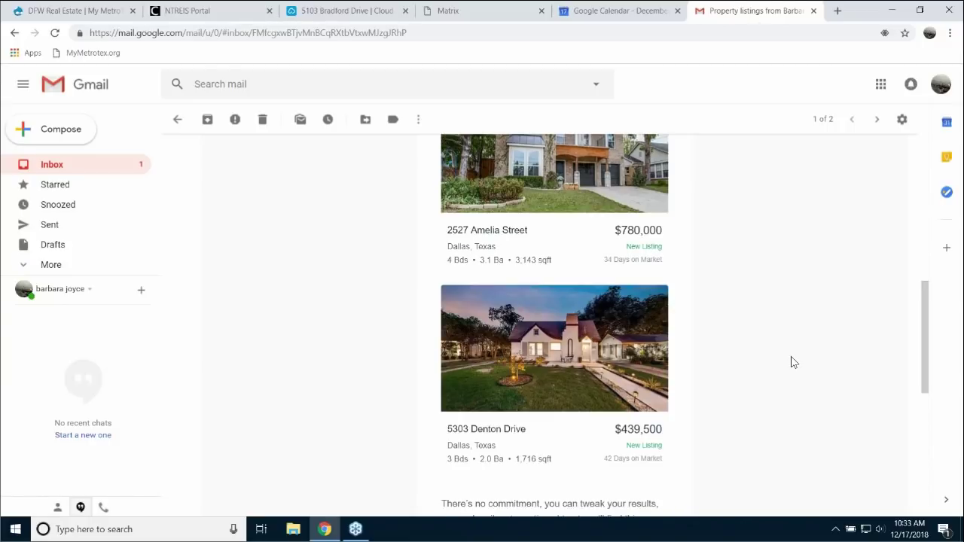
{"action": "scroll", "coordinate": [791, 362], "scroll_direction": "down", "scroll_amount": 5}
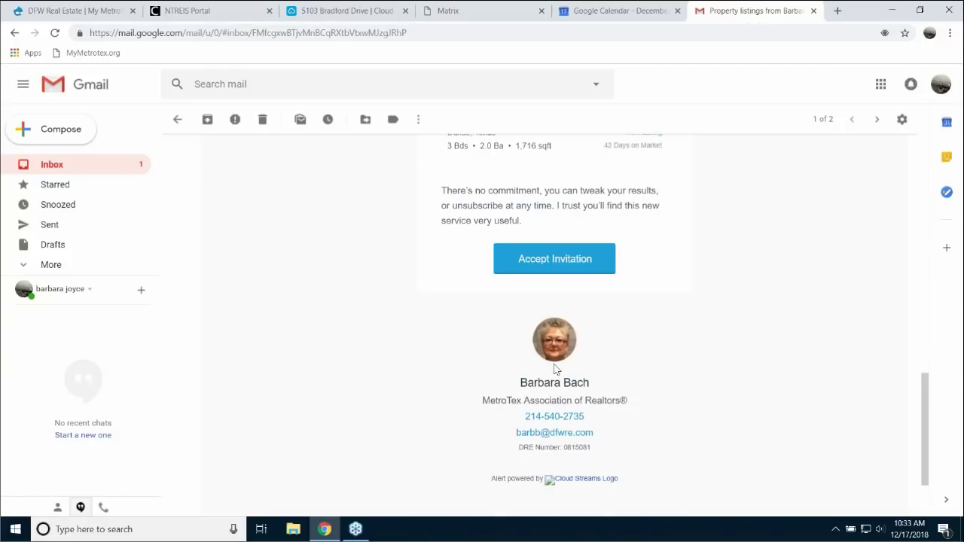
{"action": "scroll", "coordinate": [735, 363], "scroll_direction": "up", "scroll_amount": 4}
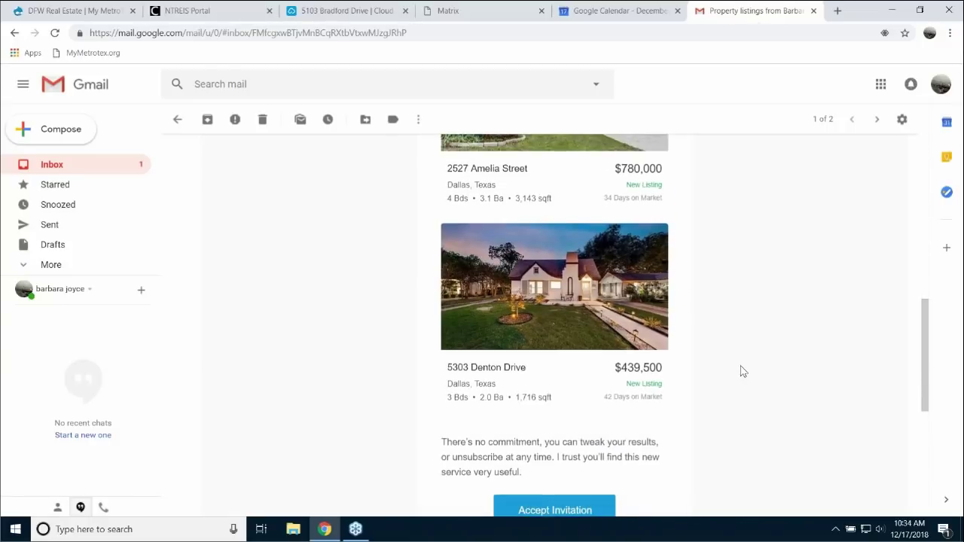
{"action": "scroll", "coordinate": [743, 369], "scroll_direction": "up", "scroll_amount": 9}
- Accept the listing stream invitation and submit the client sign-up form
{"action": "left_click", "coordinate": [556, 349]}
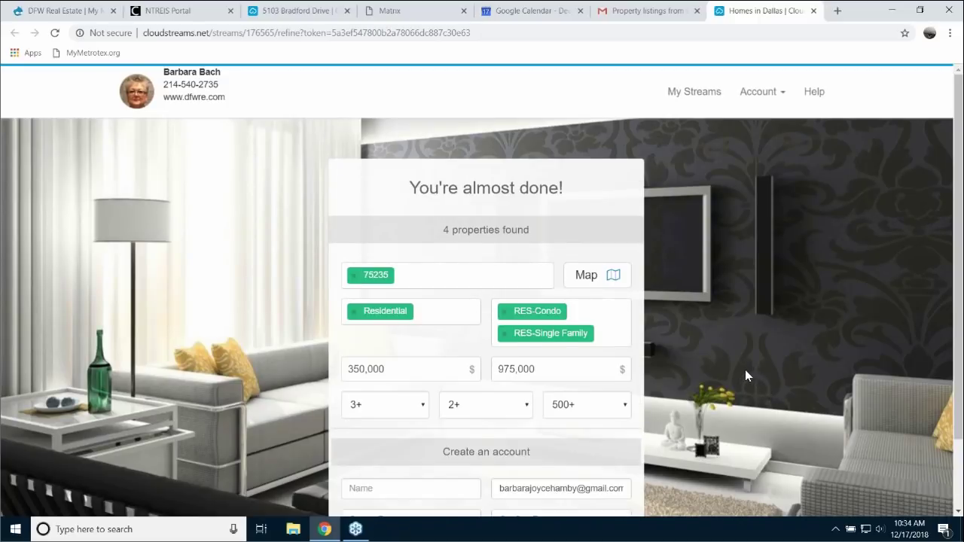
{"action": "scroll", "coordinate": [746, 369], "scroll_direction": "down", "scroll_amount": 2}
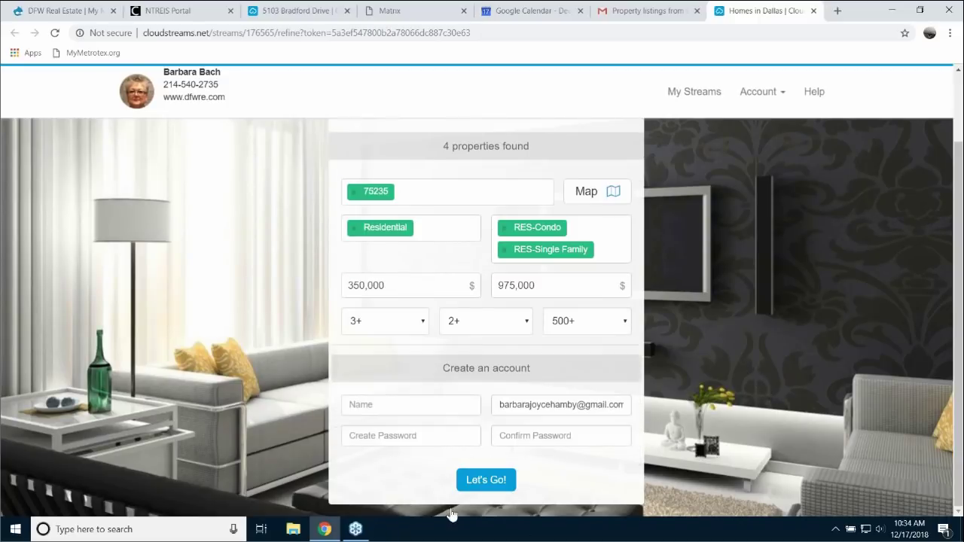
{"action": "left_click", "coordinate": [486, 480]}
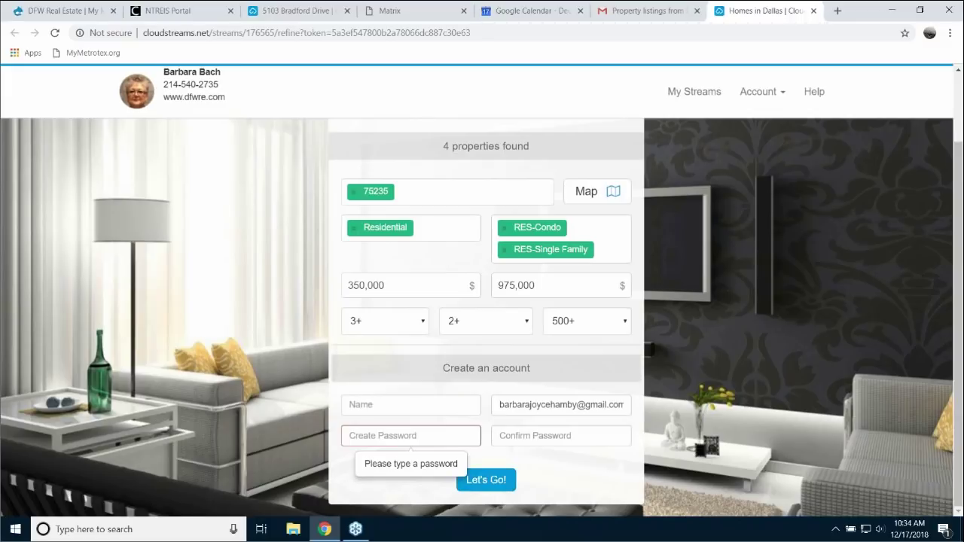
- Enter the account holder's name and a password, confirm it, and create the account
{"action": "left_click", "coordinate": [406, 404]}
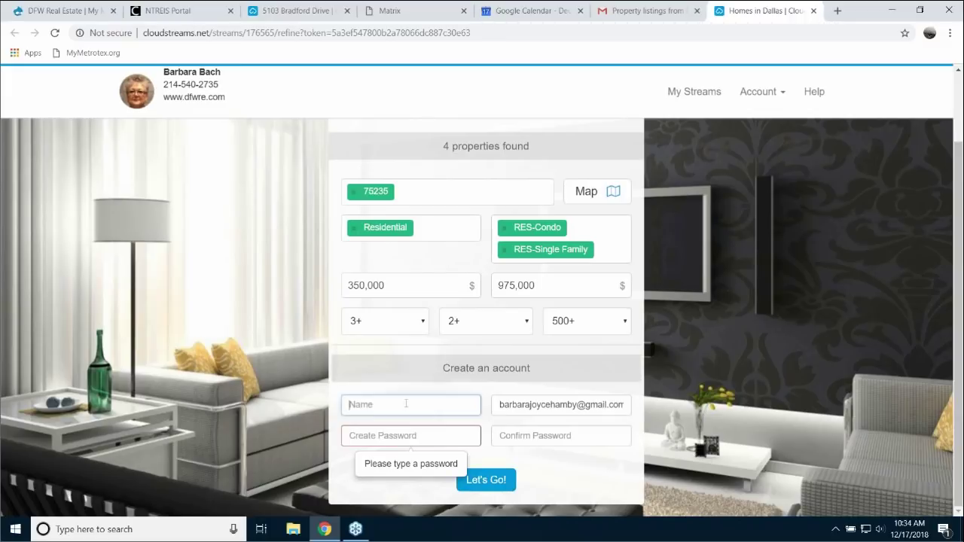
{"action": "type", "text": "Barb"}
{"action": "left_click", "coordinate": [424, 437]}
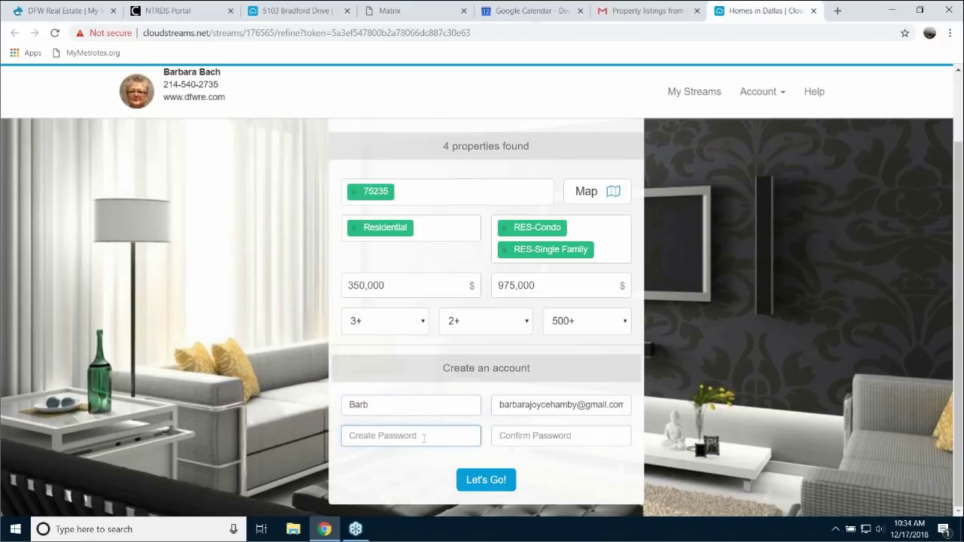
{"action": "type", "text": "***"}
{"action": "left_click", "coordinate": [499, 435]}
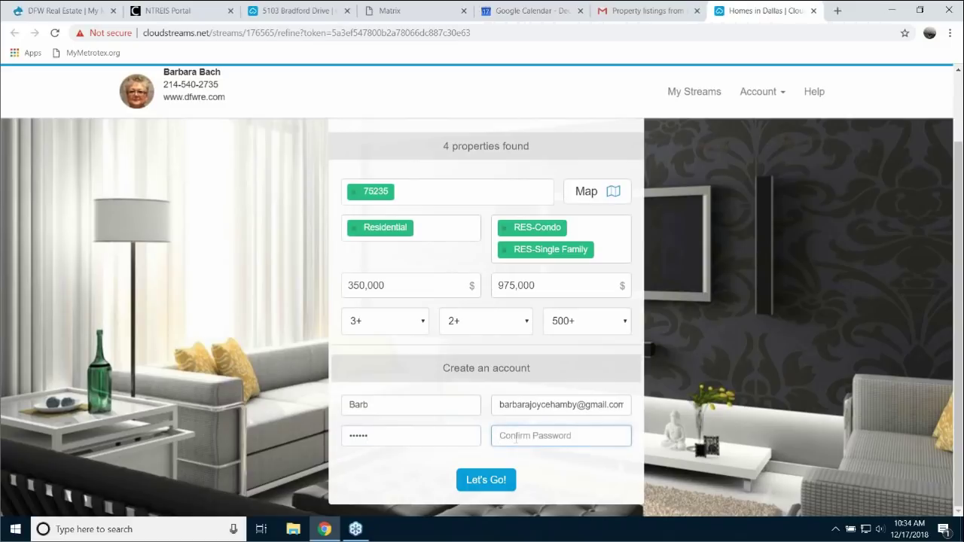
{"action": "type", "text": "******"}
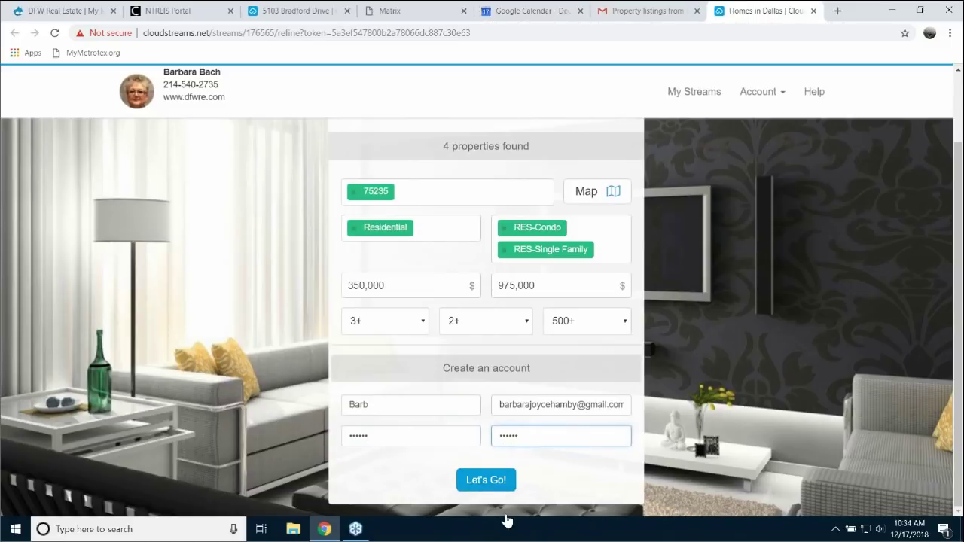
{"action": "left_click", "coordinate": [493, 486]}
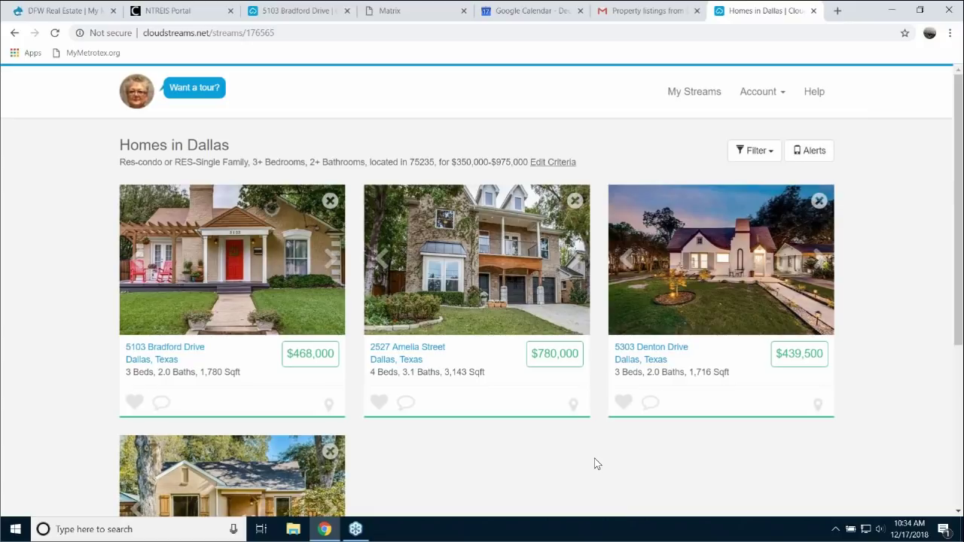
{"action": "scroll", "coordinate": [594, 458], "scroll_direction": "down", "scroll_amount": 3}
{"action": "scroll", "coordinate": [599, 438], "scroll_direction": "down", "scroll_amount": 1}
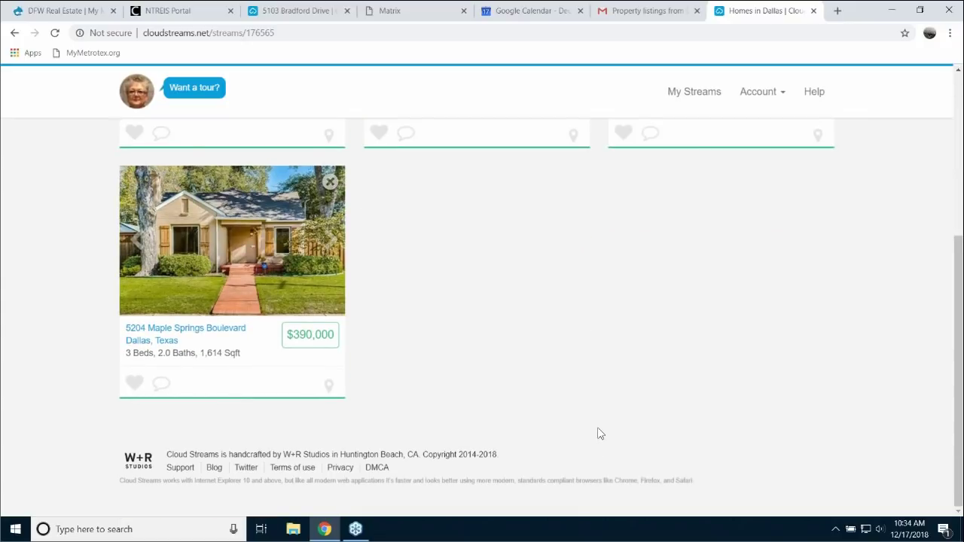
{"action": "scroll", "coordinate": [600, 434], "scroll_direction": "up", "scroll_amount": 3}
{"action": "scroll", "coordinate": [600, 433], "scroll_direction": "up", "scroll_amount": 1}
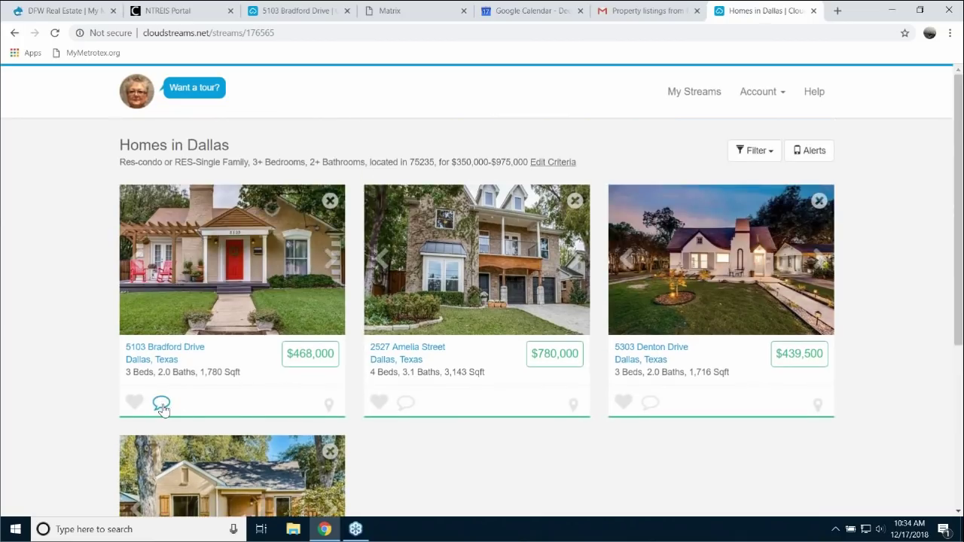
{"action": "left_click", "coordinate": [162, 405]}
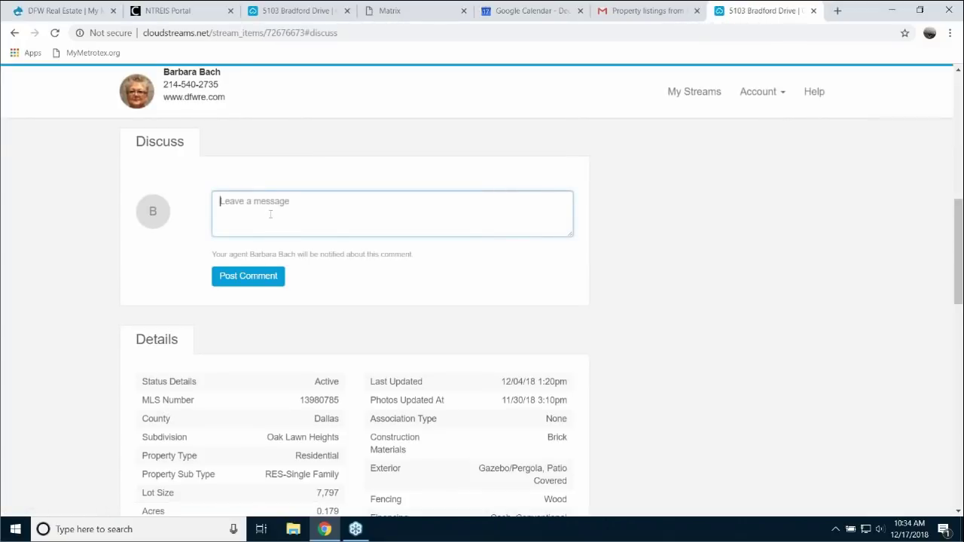
{"action": "type", "text": "Love this one"}
{"action": "left_click", "coordinate": [259, 278]}
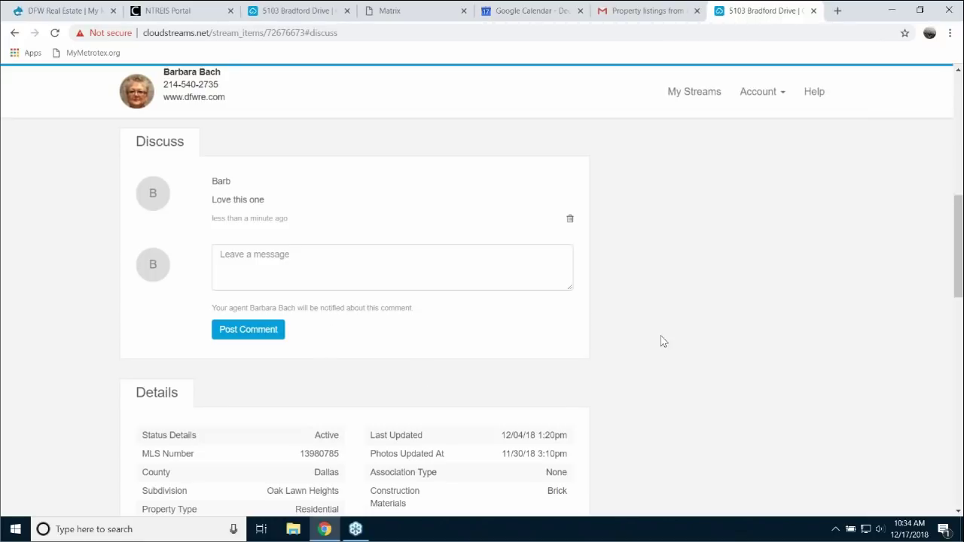
- Open the client's account settings from the Account menu
{"action": "scroll", "coordinate": [661, 352], "scroll_direction": "down", "scroll_amount": 8}
{"action": "scroll", "coordinate": [657, 364], "scroll_direction": "up", "scroll_amount": 4}
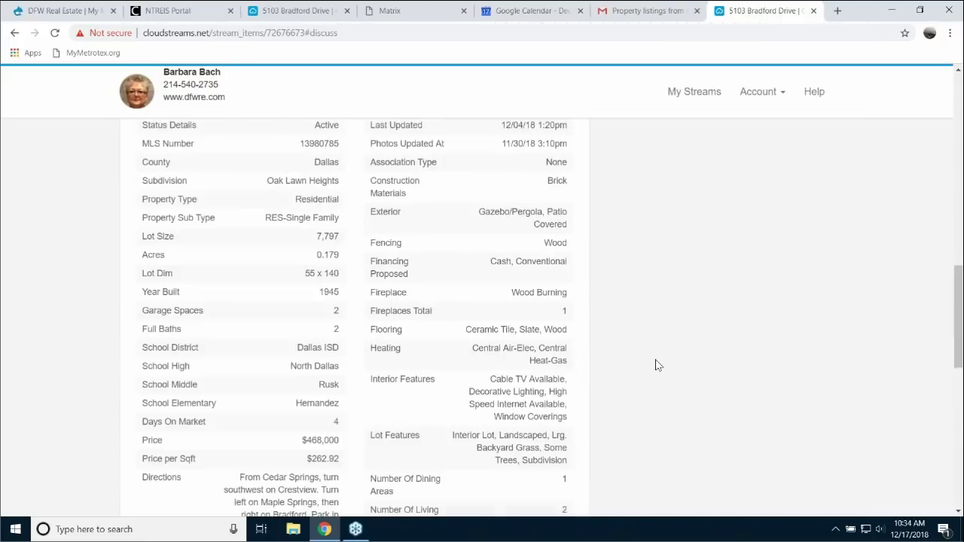
{"action": "scroll", "coordinate": [656, 364], "scroll_direction": "up", "scroll_amount": 10}
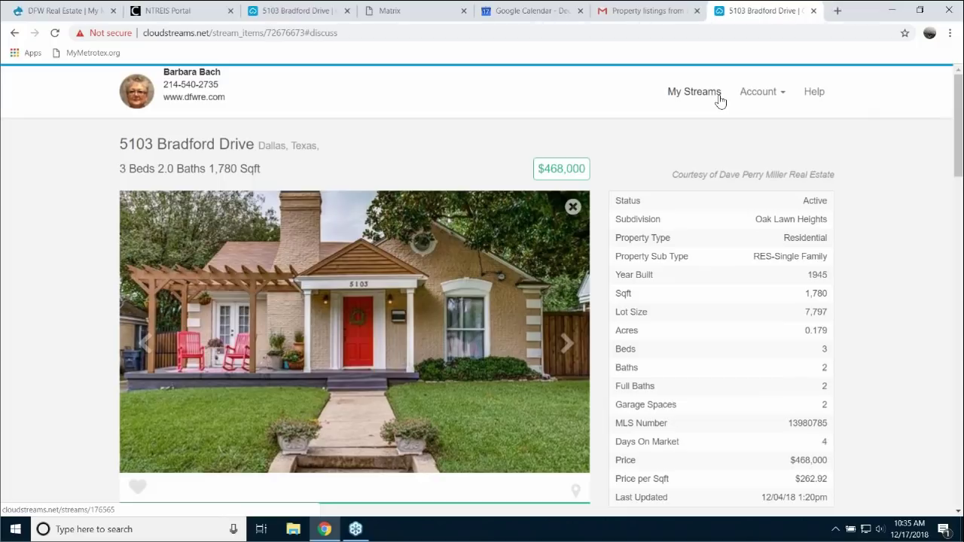
{"action": "left_click", "coordinate": [773, 98]}
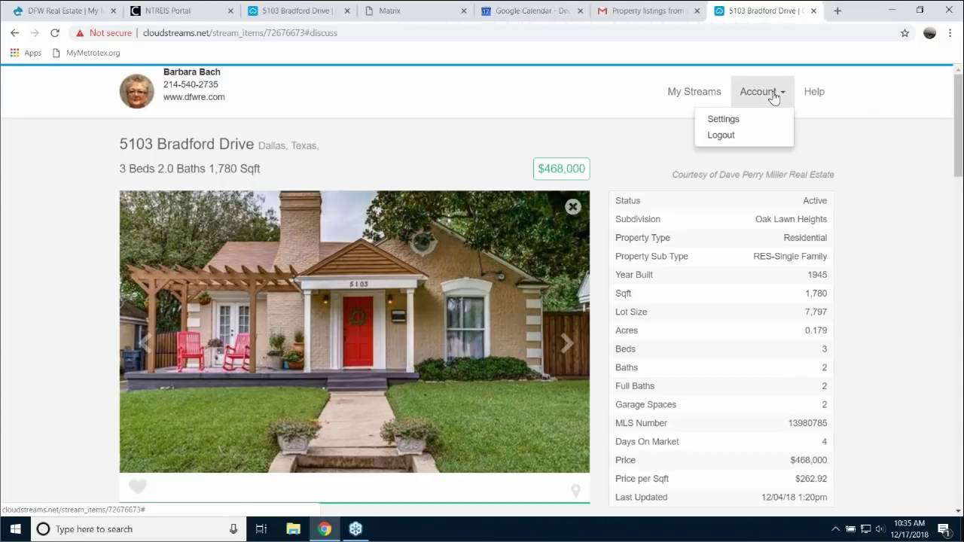
{"action": "left_click", "coordinate": [725, 118]}
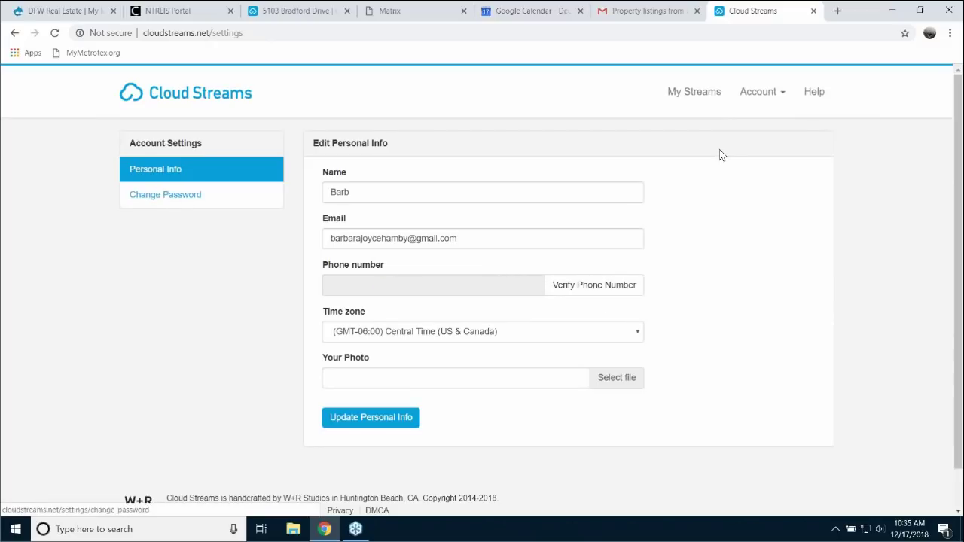
{"action": "left_click", "coordinate": [813, 11]}
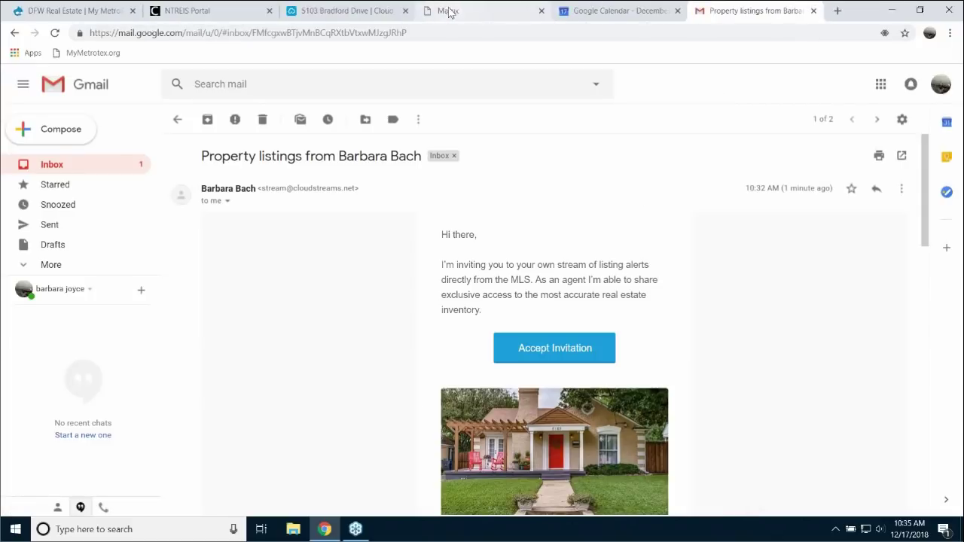
{"action": "left_click", "coordinate": [473, 15]}
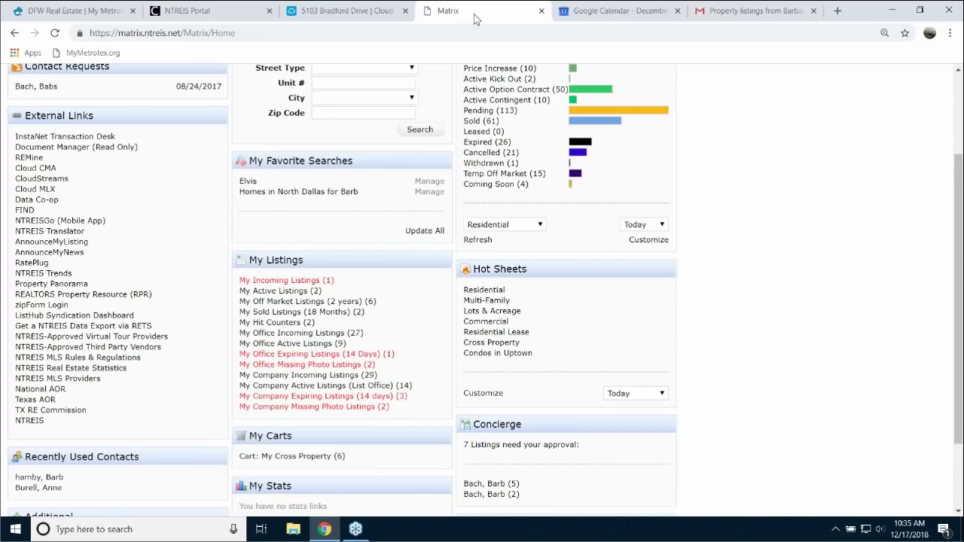
{"action": "left_click", "coordinate": [348, 15]}
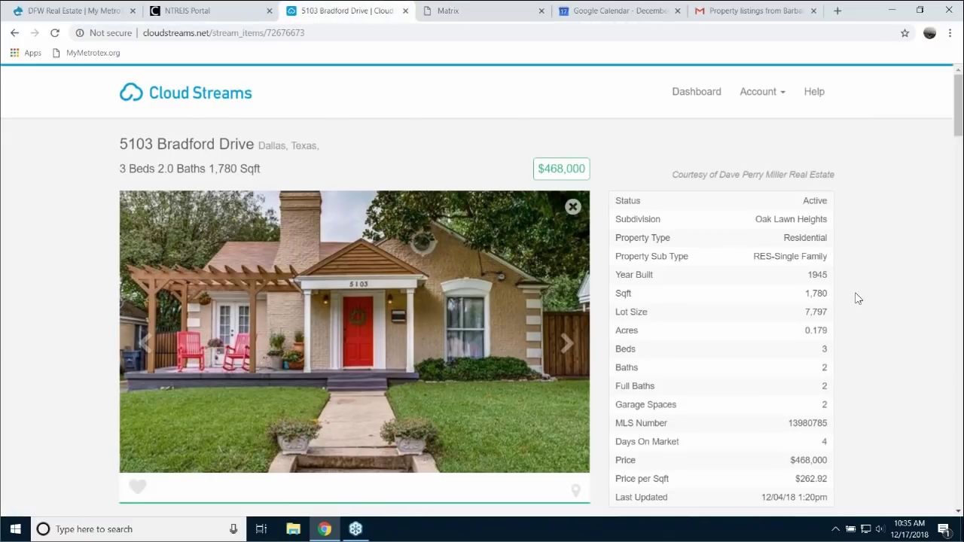
{"action": "scroll", "coordinate": [854, 295], "scroll_direction": "down", "scroll_amount": 1}
{"action": "scroll", "coordinate": [829, 272], "scroll_direction": "up", "scroll_amount": 1}
- Return to the Homes in Dallas stream, then close it to reveal Matrix
{"action": "left_click", "coordinate": [694, 95]}
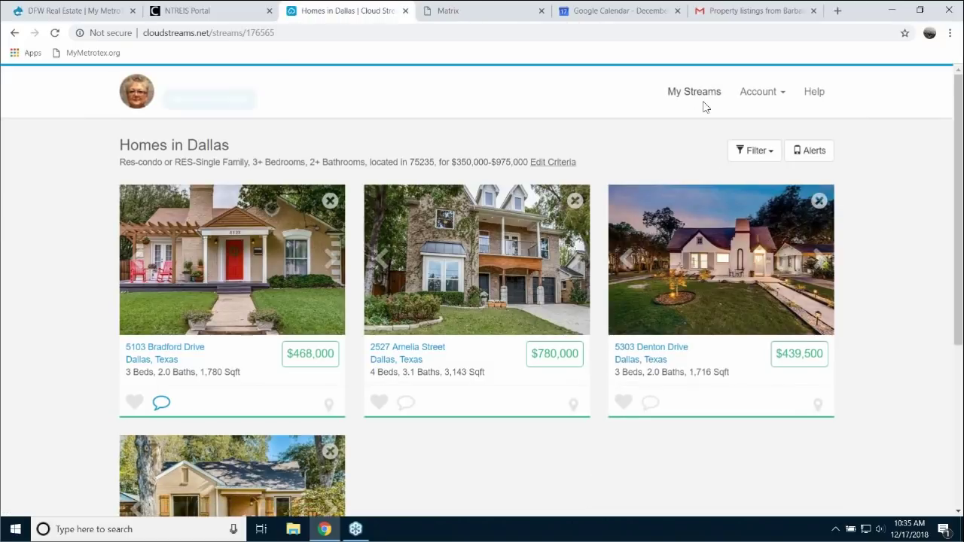
{"action": "scroll", "coordinate": [893, 365], "scroll_direction": "down", "scroll_amount": 3}
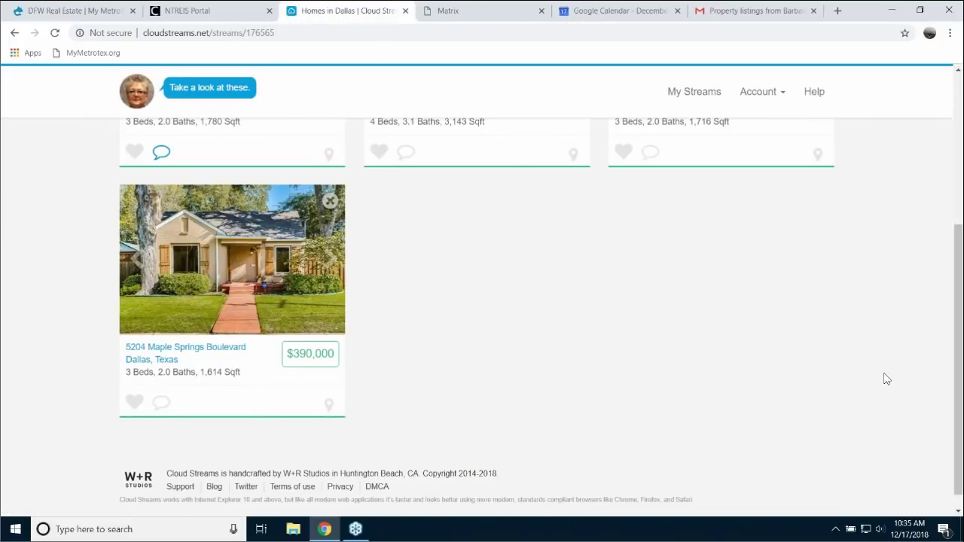
{"action": "scroll", "coordinate": [882, 377], "scroll_direction": "up", "scroll_amount": 3}
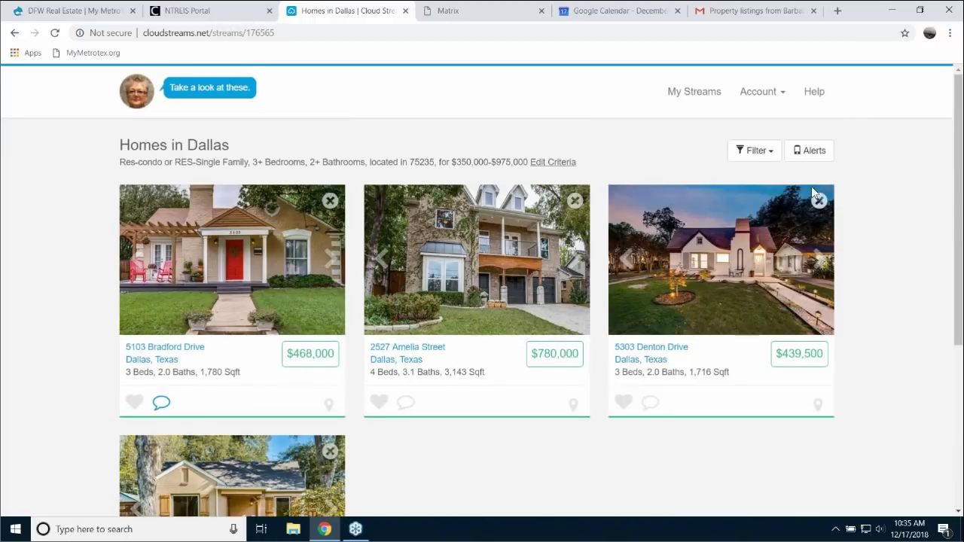
{"action": "left_click", "coordinate": [404, 11]}
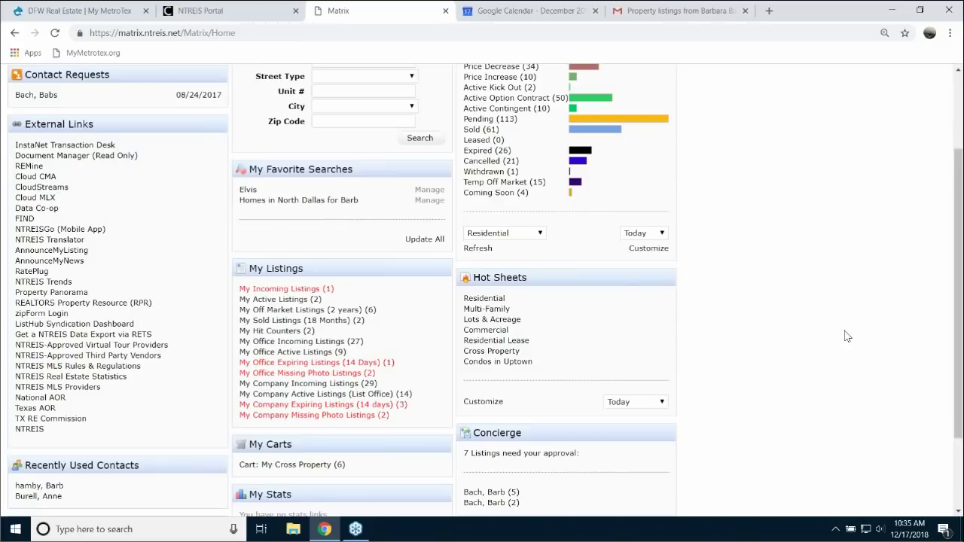
{"action": "scroll", "coordinate": [847, 337], "scroll_direction": "up", "scroll_amount": 2}
{"action": "scroll", "coordinate": [843, 341], "scroll_direction": "down", "scroll_amount": 2}
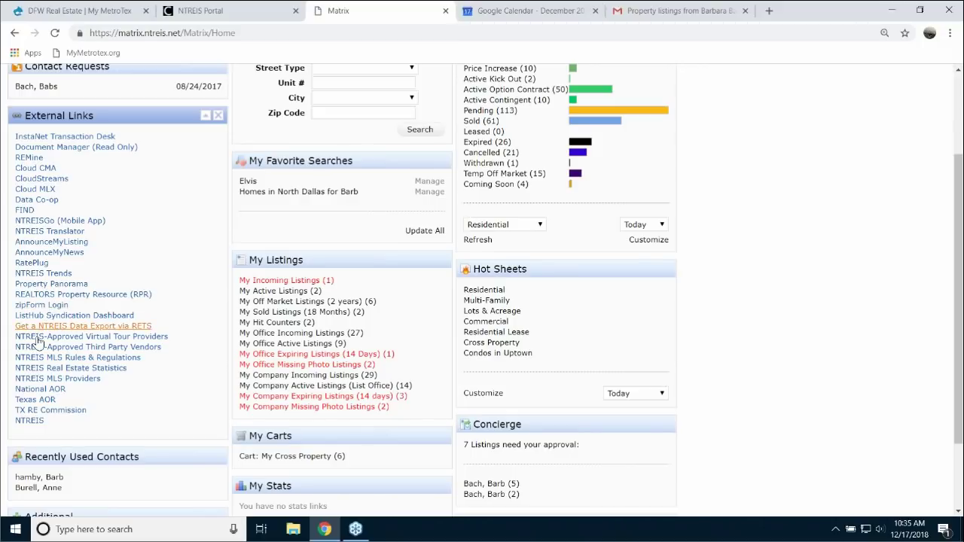
- Launch Cloud Streams as the agent and review the client list and activity
{"action": "left_click", "coordinate": [43, 181]}
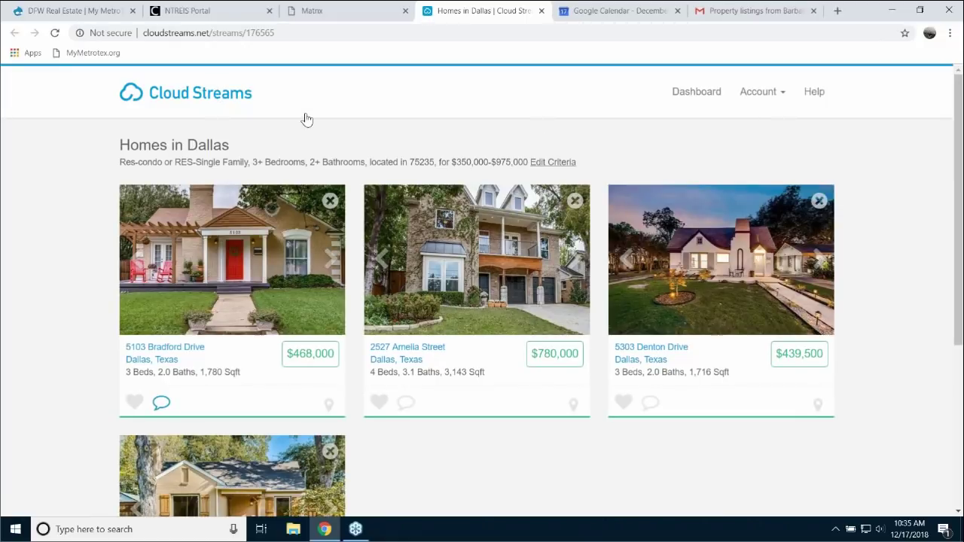
{"action": "left_click", "coordinate": [201, 95]}
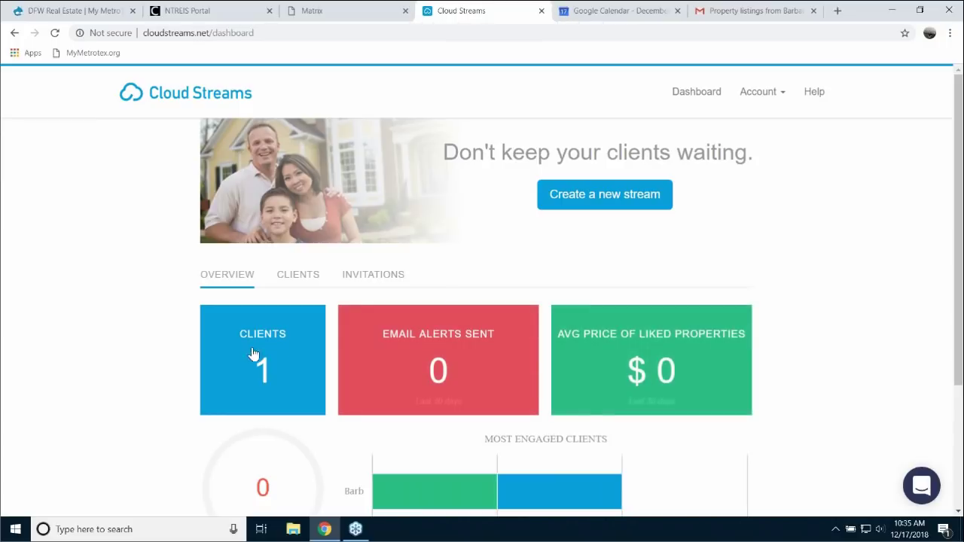
{"action": "left_click", "coordinate": [271, 365]}
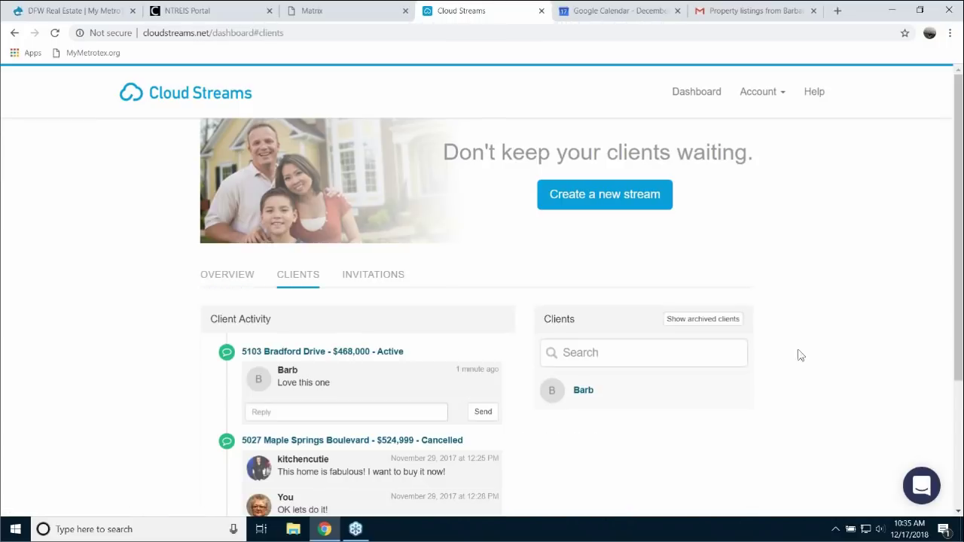
{"action": "scroll", "coordinate": [854, 361], "scroll_direction": "down", "scroll_amount": 1}
{"action": "scroll", "coordinate": [864, 360], "scroll_direction": "down", "scroll_amount": 2}
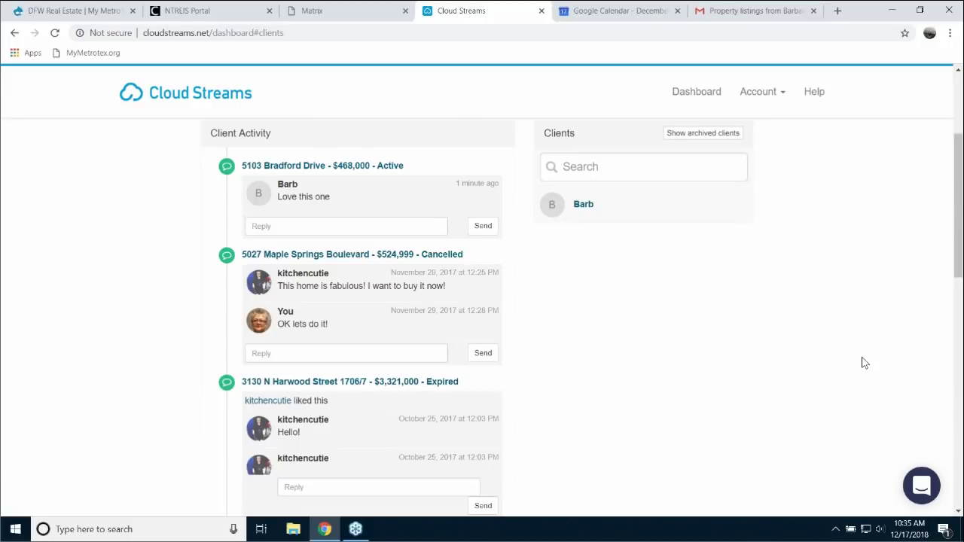
{"action": "scroll", "coordinate": [872, 388], "scroll_direction": "up", "scroll_amount": 3}
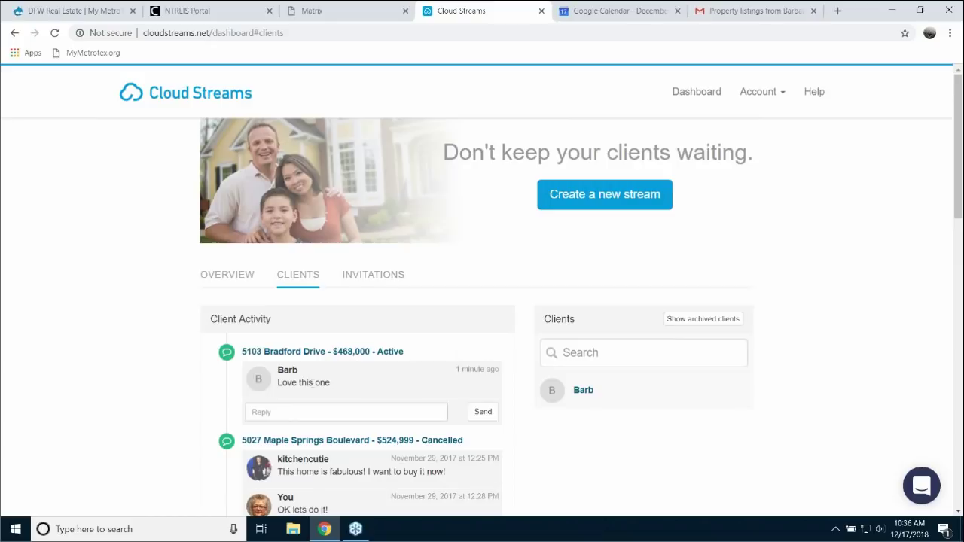
- Check the Invitations tab for pending invites, then review the Overview statistics
{"action": "left_click", "coordinate": [368, 277]}
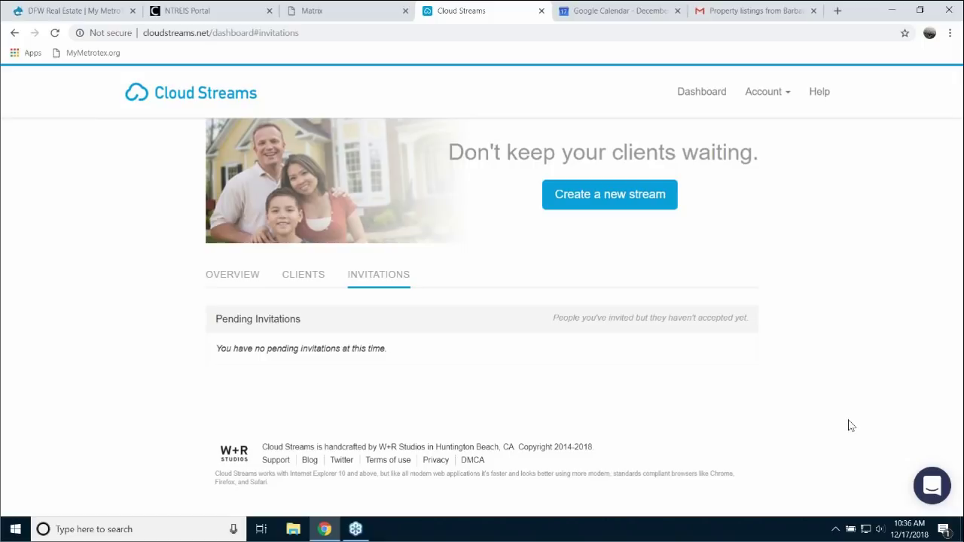
{"action": "left_click", "coordinate": [227, 277]}
{"action": "scroll", "coordinate": [874, 413], "scroll_direction": "down", "scroll_amount": 3}
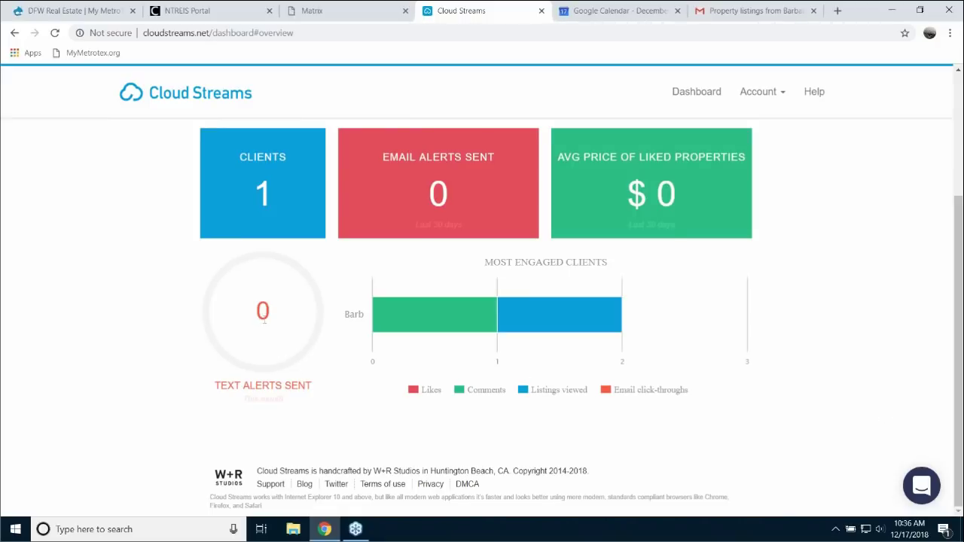
{"action": "left_click", "coordinate": [765, 97]}
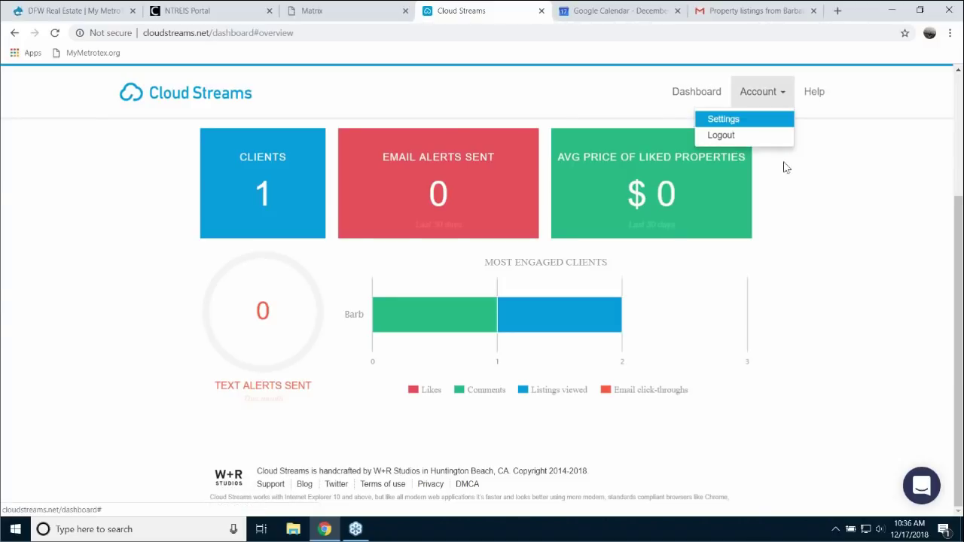
- Review the agent's MLS Credentials and Account Info settings, then close the Cloud Streams tab
{"action": "left_click", "coordinate": [716, 119]}
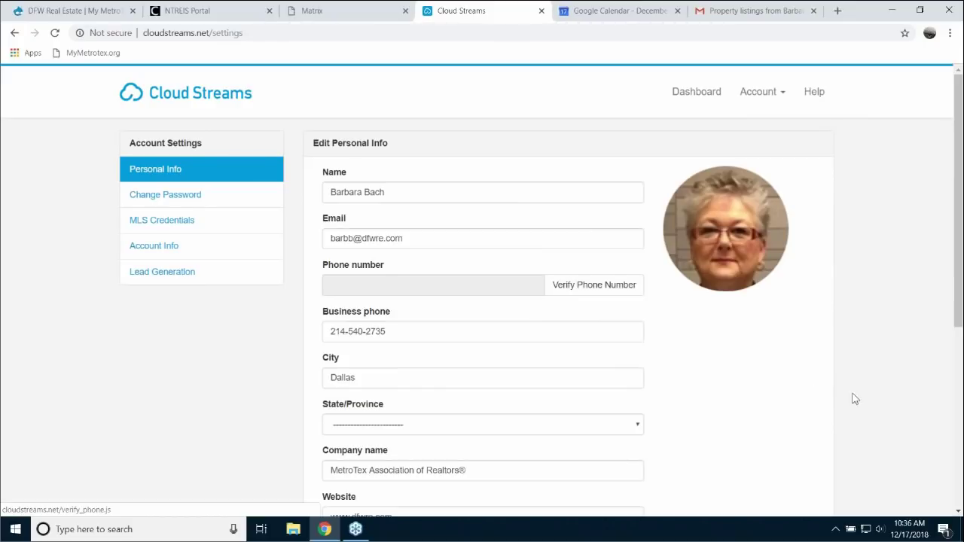
{"action": "left_click", "coordinate": [185, 223]}
{"action": "left_click", "coordinate": [174, 254]}
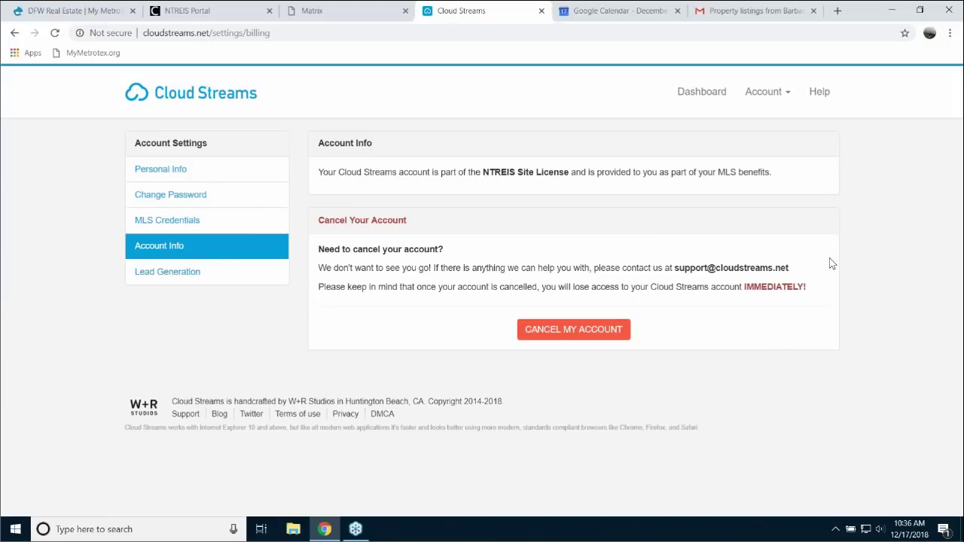
{"action": "left_click", "coordinate": [226, 96]}
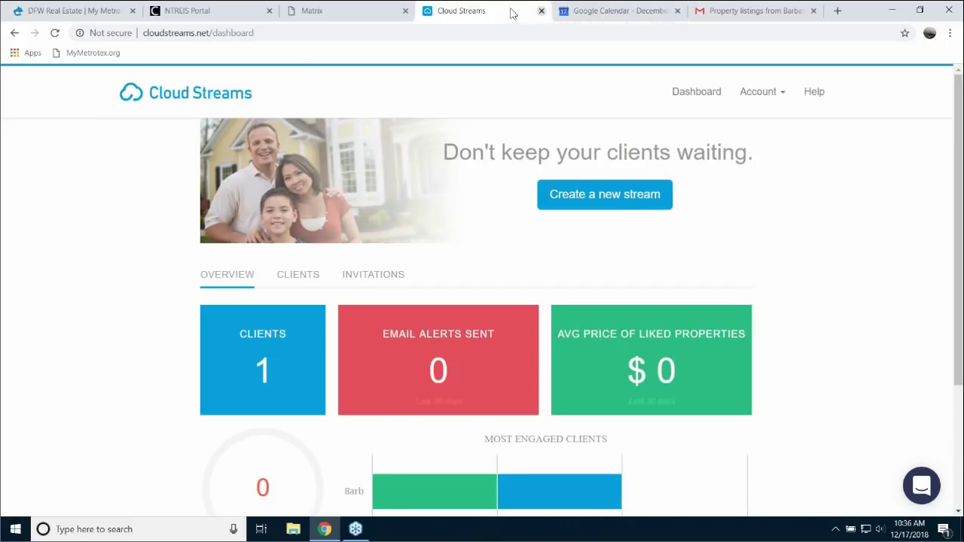
{"action": "key", "text": "ctrl+w"}
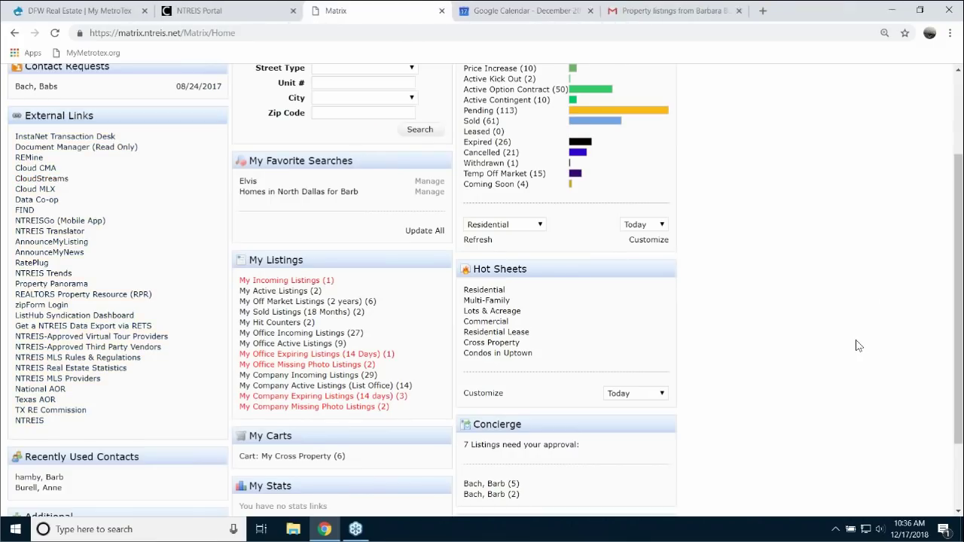
{"action": "scroll", "coordinate": [837, 339], "scroll_direction": "up", "scroll_amount": 2}
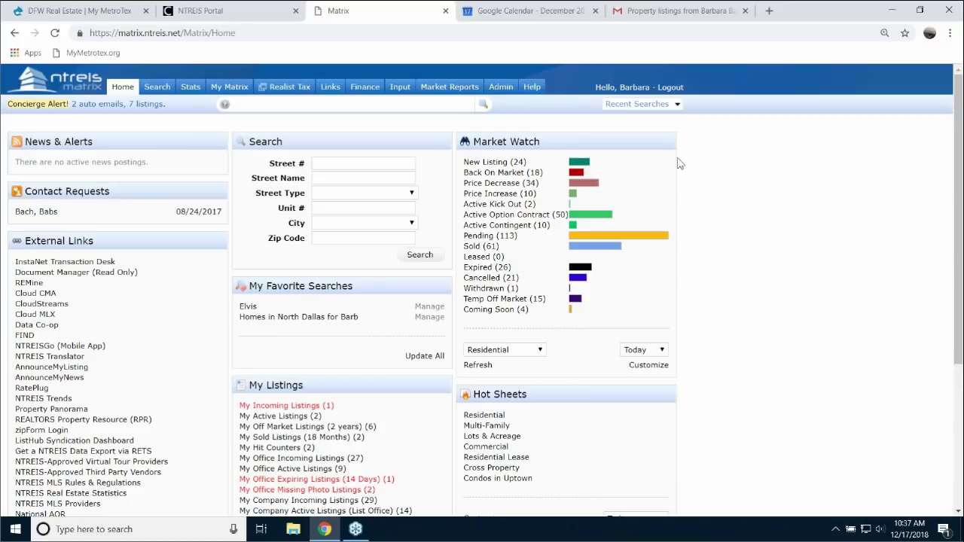
{"action": "left_click", "coordinate": [532, 88]}
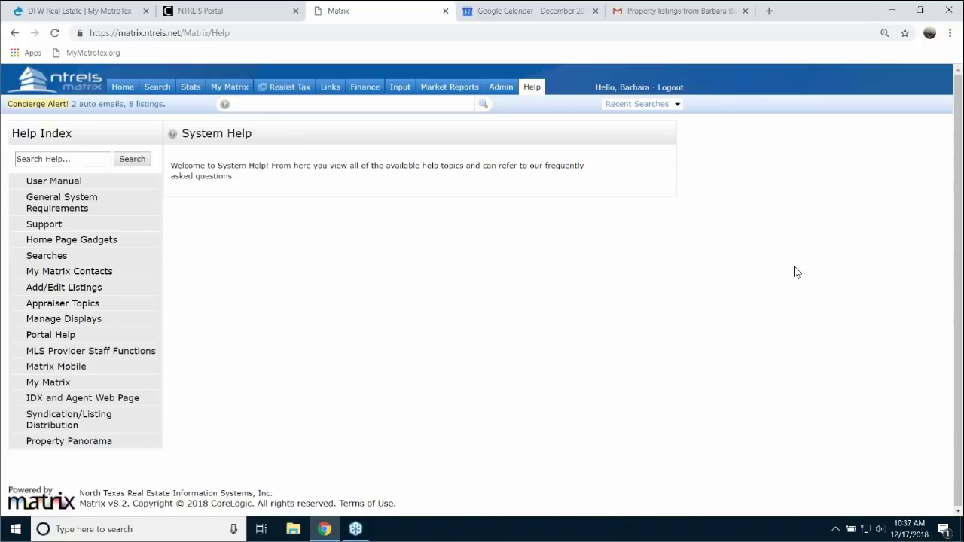
{"action": "left_click_drag", "start_coordinate": [69, 351], "coordinate": [66, 362]}
{"action": "left_click", "coordinate": [68, 368]}
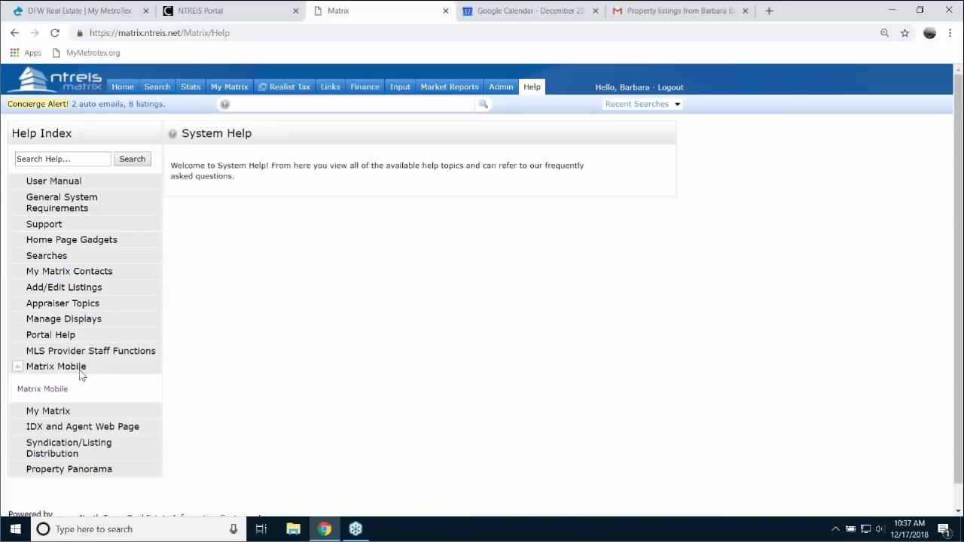
{"action": "left_click", "coordinate": [41, 390]}
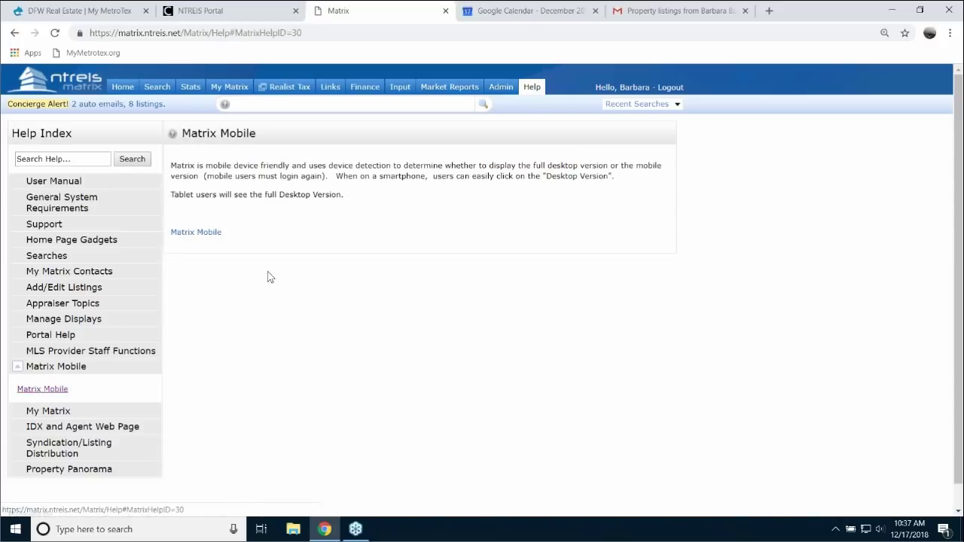
{"action": "left_click", "coordinate": [205, 235]}
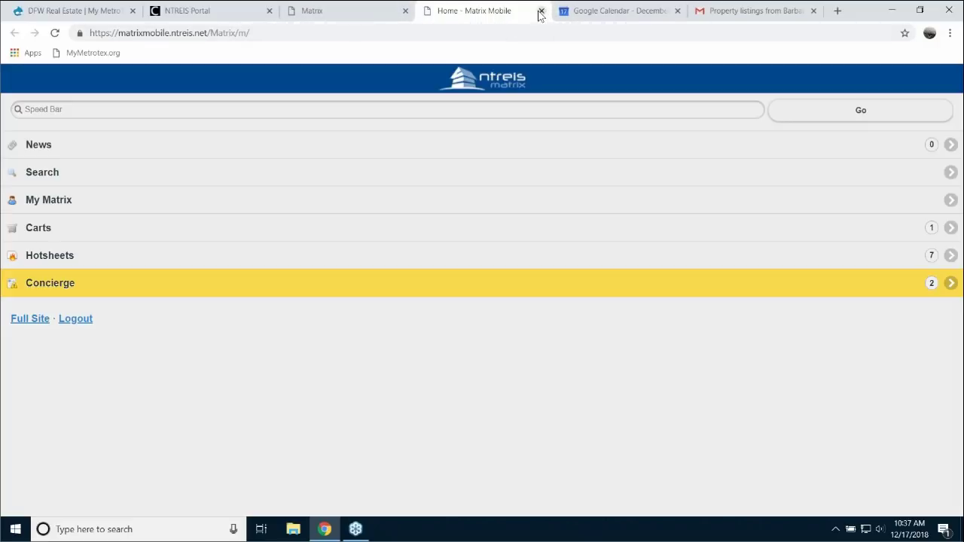
{"action": "left_click", "coordinate": [541, 12]}
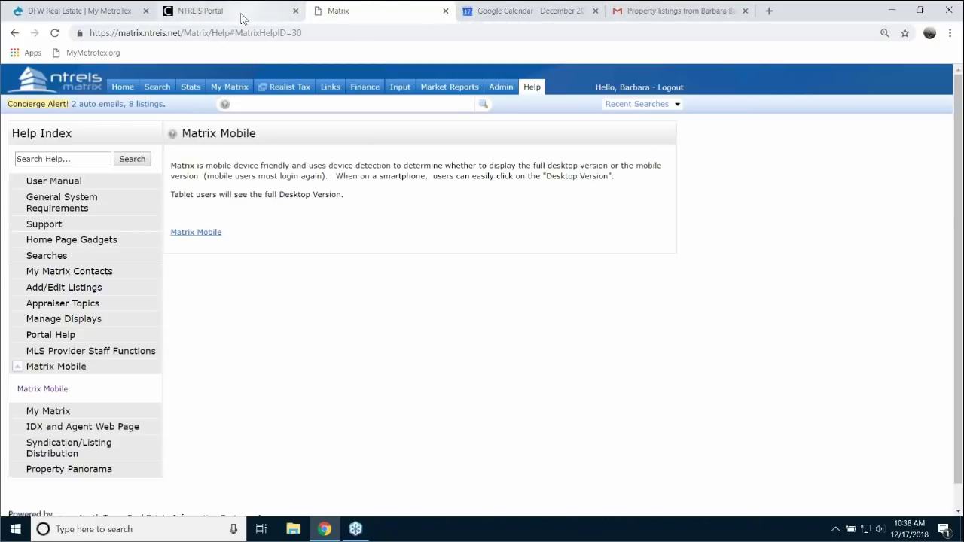
{"action": "left_click", "coordinate": [123, 88]}
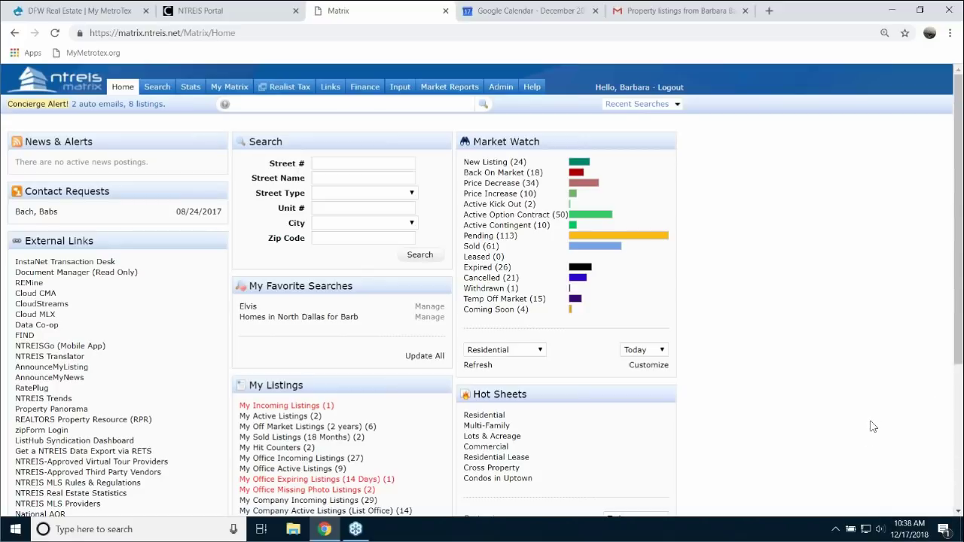
- Load the saved 'Condos for me' search from Residential Quick search, showing 67 condos
{"action": "mouse_move", "coordinate": [156, 88]}
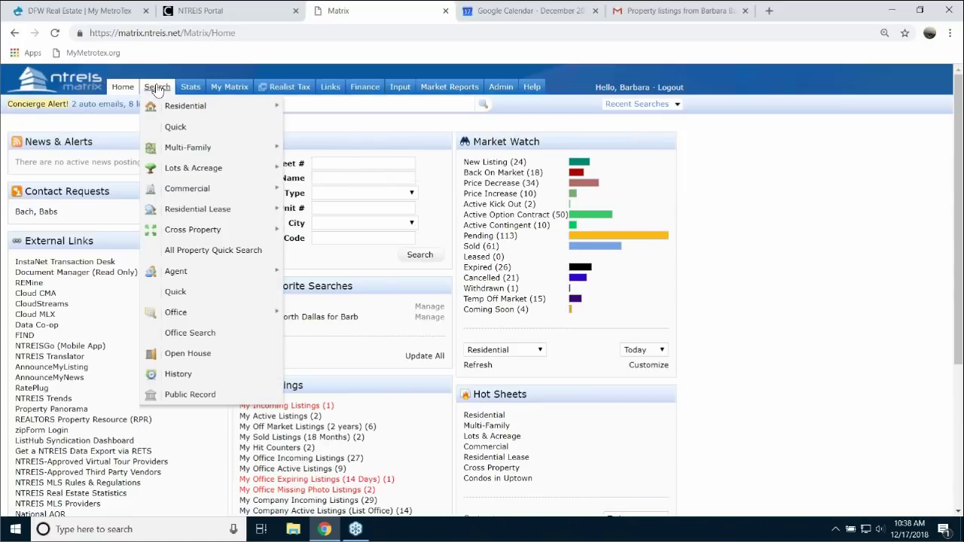
{"action": "mouse_move", "coordinate": [188, 107]}
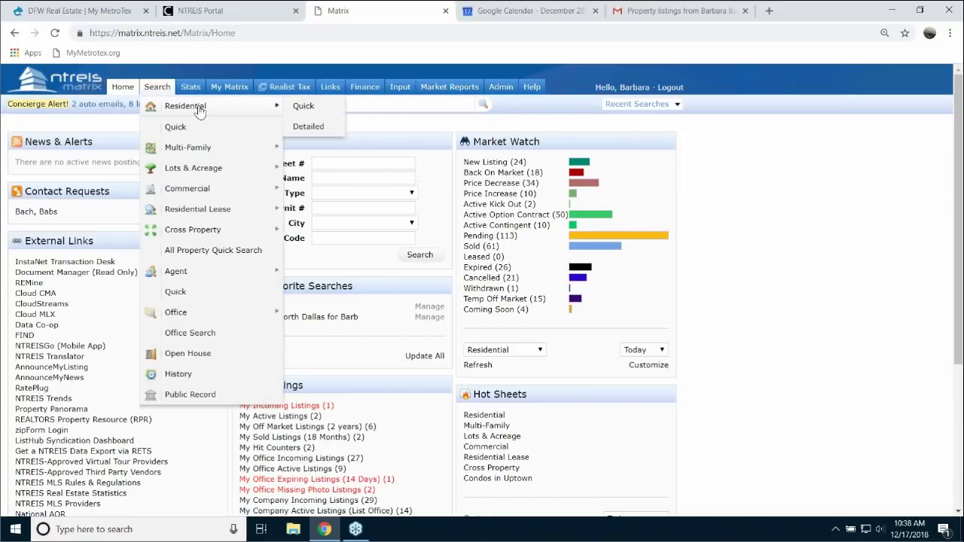
{"action": "left_click", "coordinate": [304, 110]}
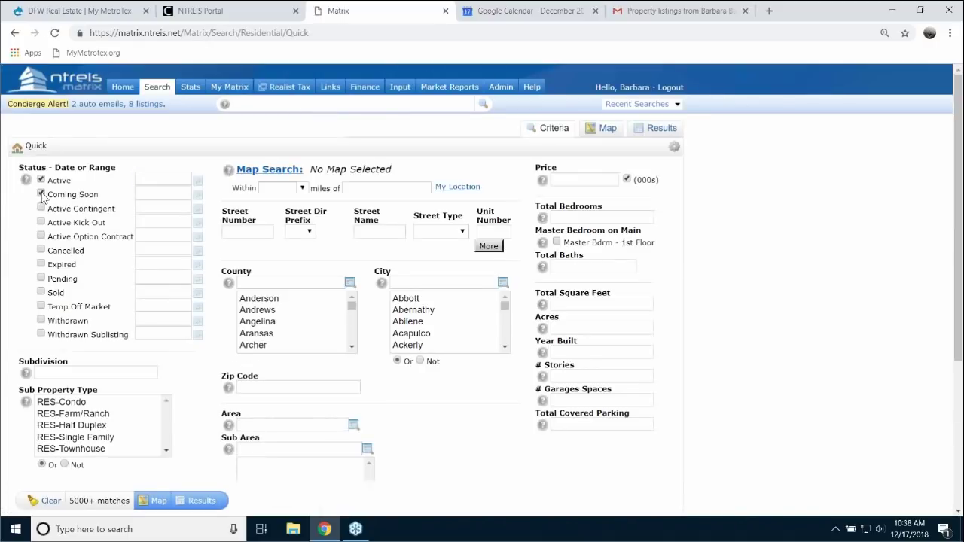
{"action": "left_click", "coordinate": [679, 106]}
{"action": "left_click", "coordinate": [672, 114]}
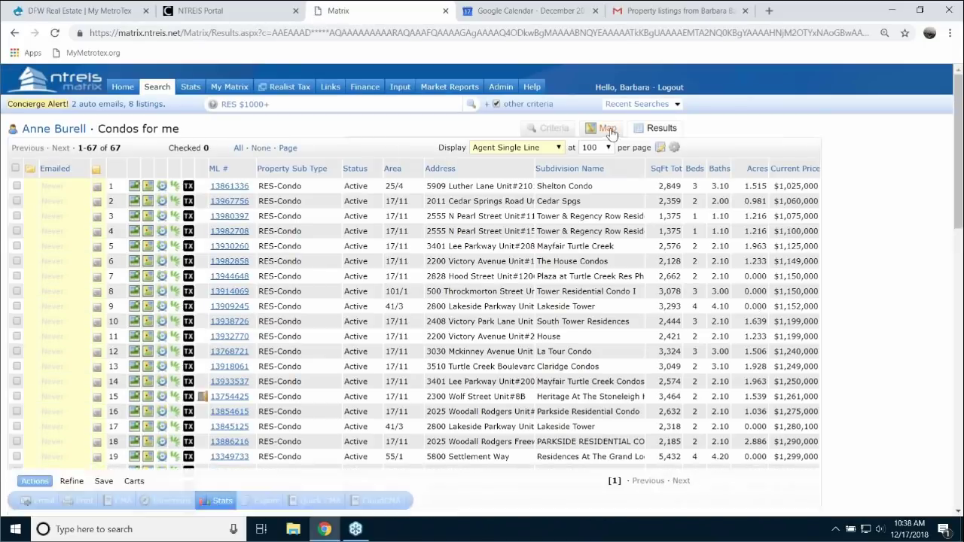
- Plot the Condos for me results on the map and zoom toward central Dallas
{"action": "left_click", "coordinate": [611, 133]}
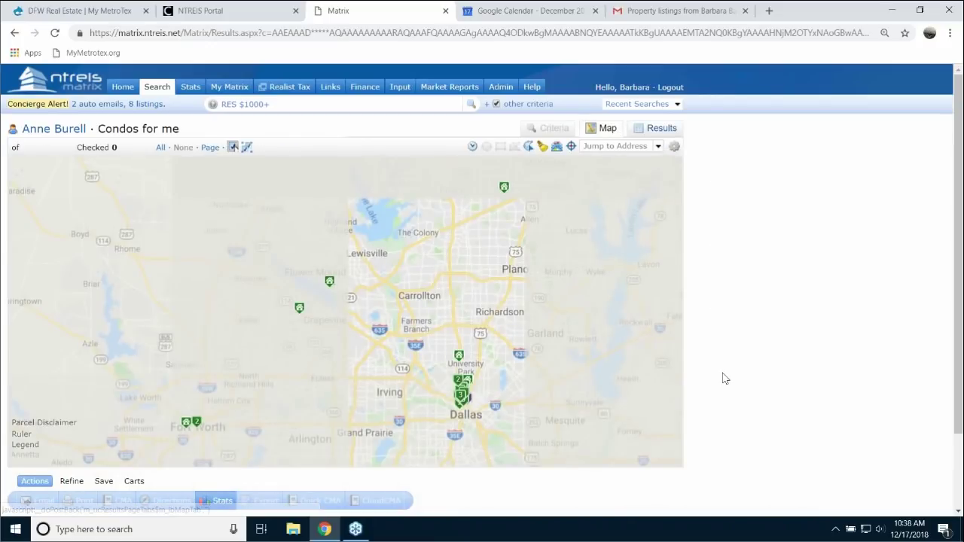
{"action": "scroll", "coordinate": [379, 281], "scroll_direction": "up", "scroll_amount": 2}
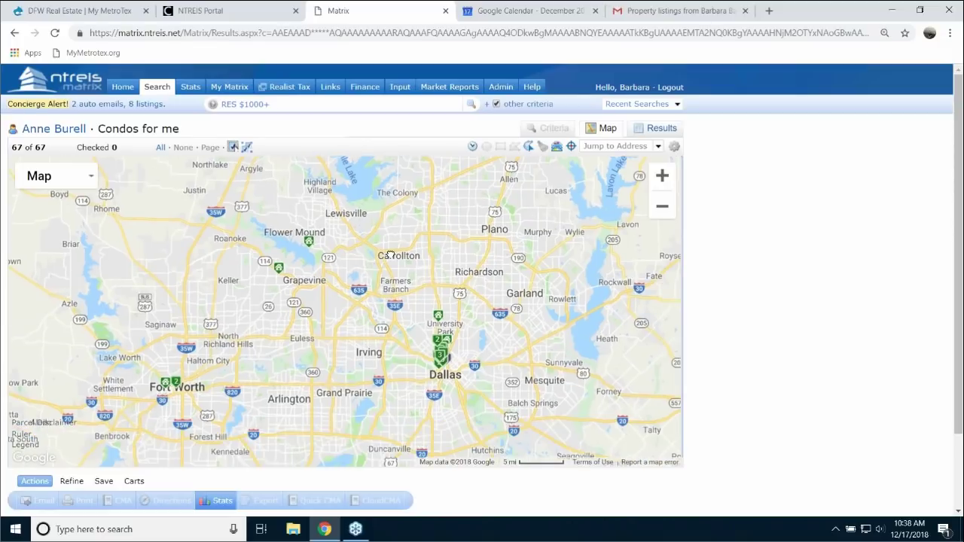
{"action": "left_click_drag", "start_coordinate": [379, 281], "coordinate": [377, 227]}
{"action": "scroll", "coordinate": [492, 283], "scroll_direction": "up", "scroll_amount": 2}
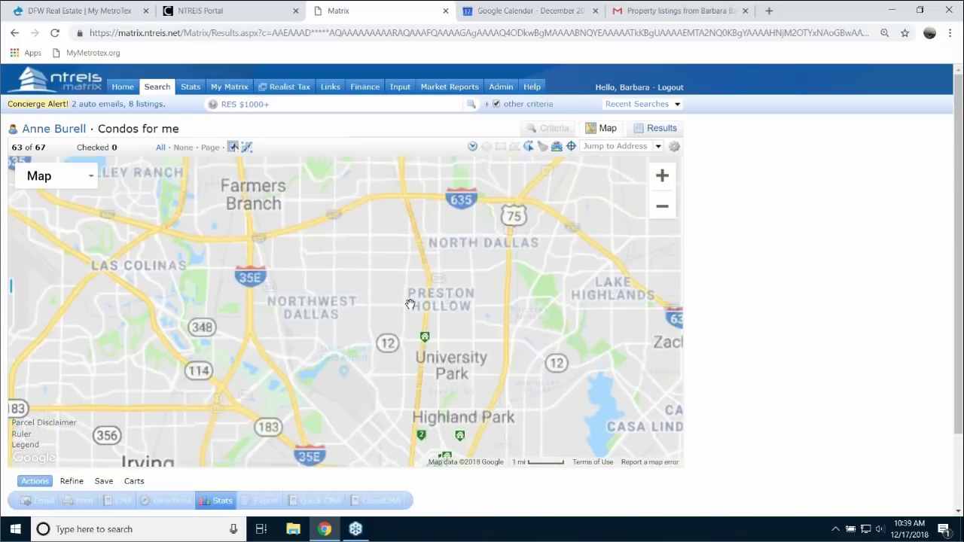
{"action": "left_click_drag", "start_coordinate": [492, 283], "coordinate": [463, 220]}
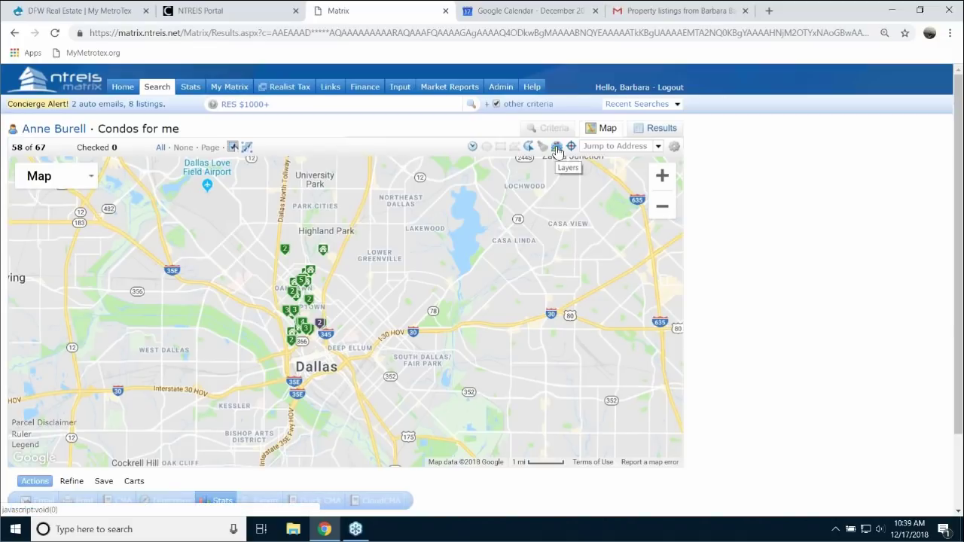
- Open the map Layers list, with the Parcel boundary layer showing
{"action": "left_click", "coordinate": [558, 148]}
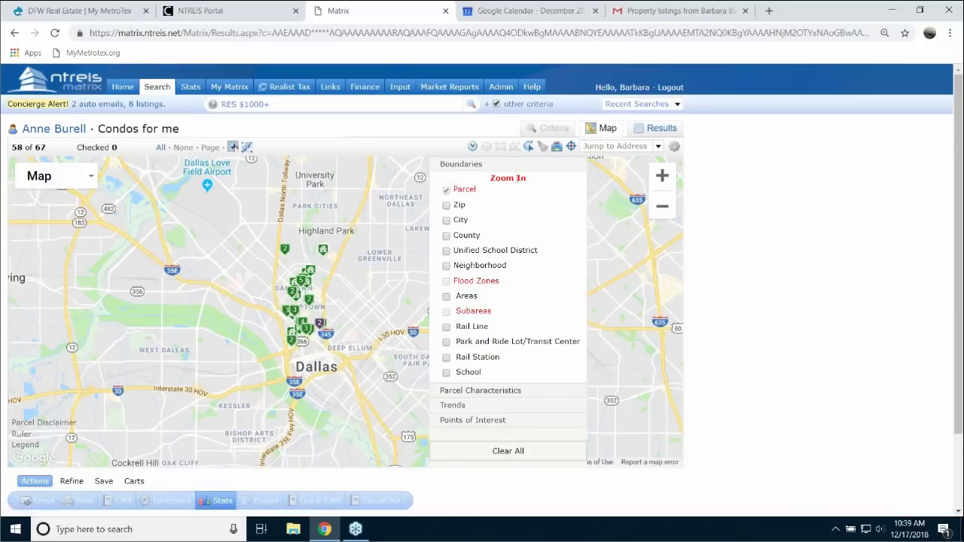
{"action": "scroll", "coordinate": [357, 280], "scroll_direction": "up", "scroll_amount": 1}
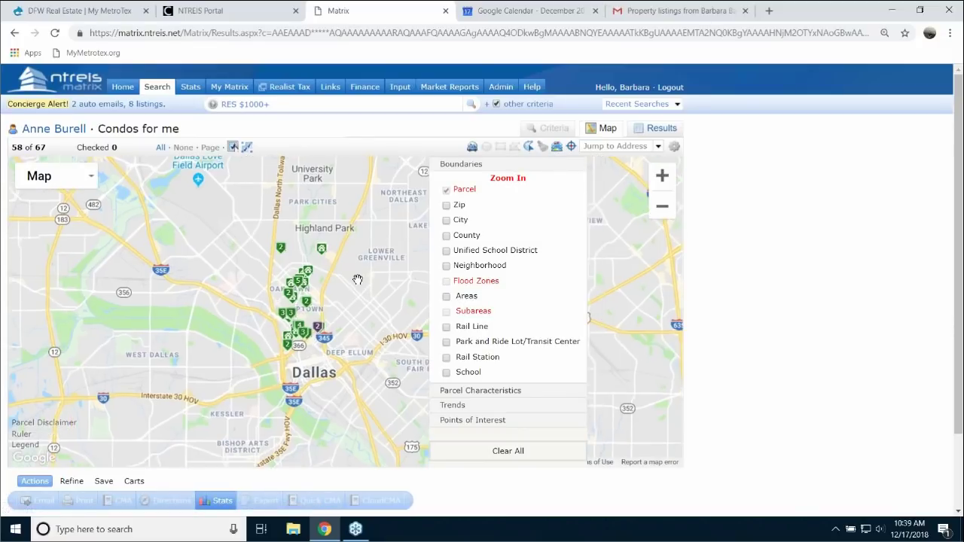
{"action": "scroll", "coordinate": [358, 280], "scroll_direction": "up", "scroll_amount": 3}
{"action": "left_click", "coordinate": [559, 147]}
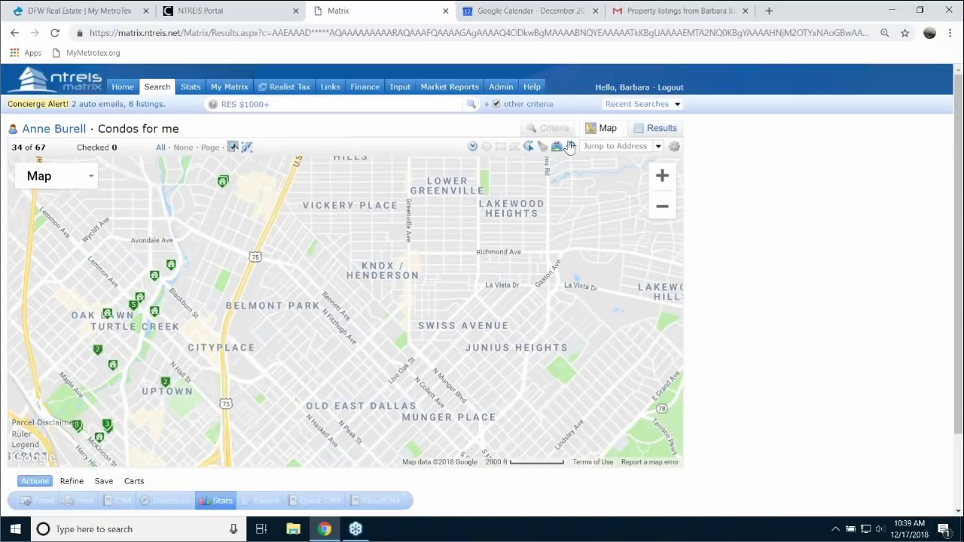
{"action": "left_click", "coordinate": [557, 148]}
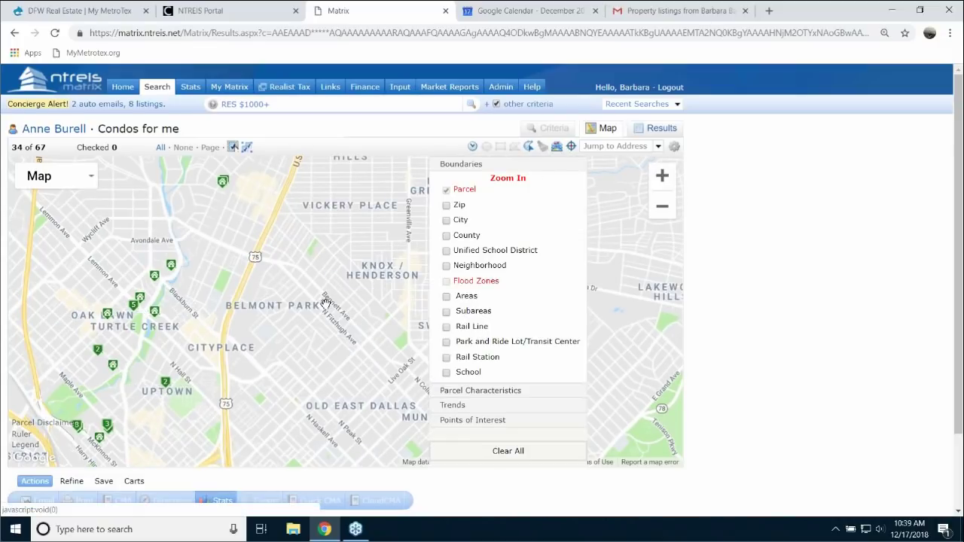
{"action": "scroll", "coordinate": [325, 303], "scroll_direction": "up", "scroll_amount": 1}
- Turn on the Unified School District boundaries and check parcel details at a map spot
{"action": "scroll", "coordinate": [325, 303], "scroll_direction": "up", "scroll_amount": 1}
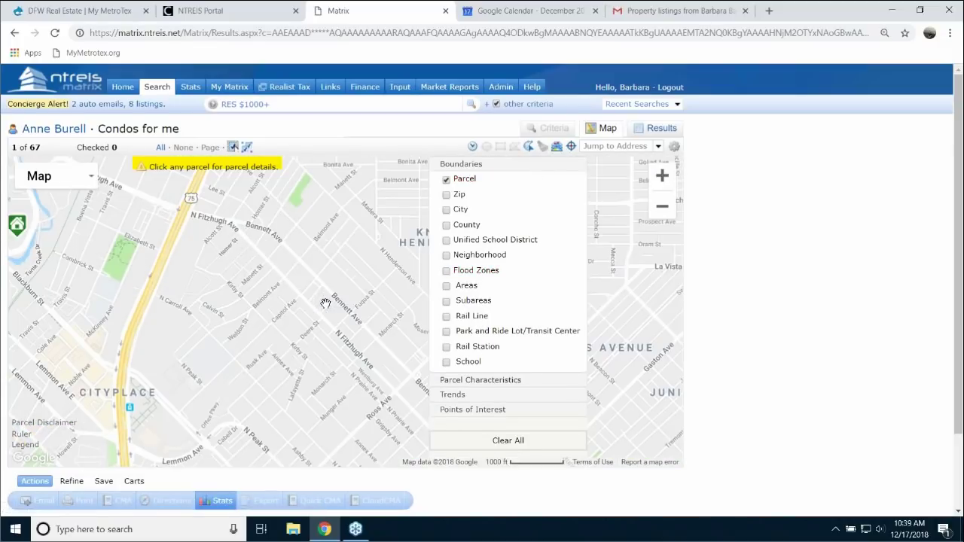
{"action": "left_click", "coordinate": [557, 147]}
{"action": "left_click", "coordinate": [557, 146]}
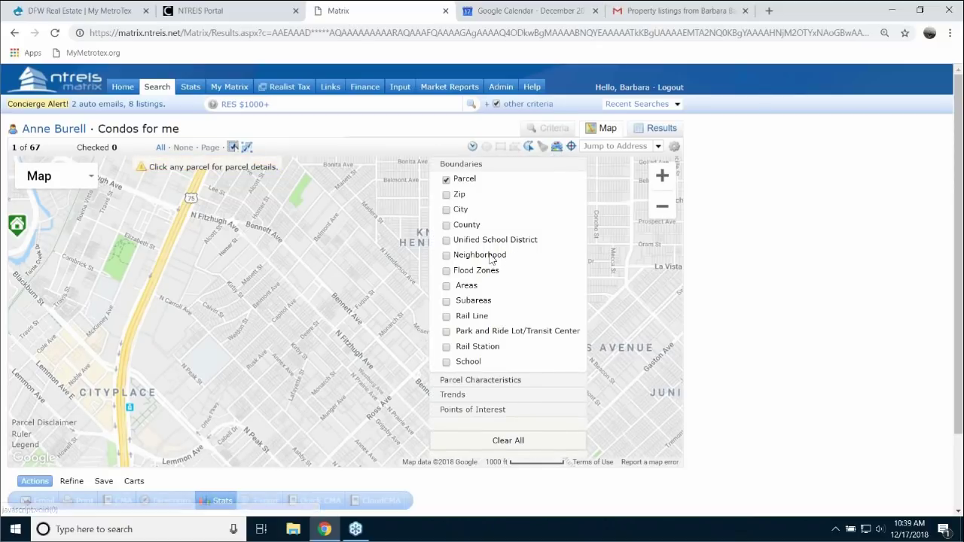
{"action": "left_click", "coordinate": [447, 241]}
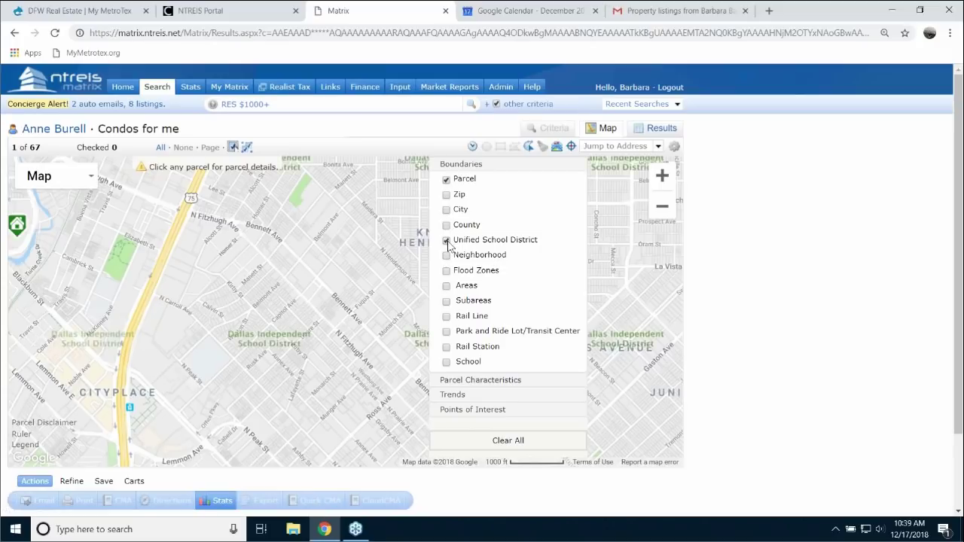
{"action": "left_click_drag", "start_coordinate": [390, 283], "coordinate": [481, 291]}
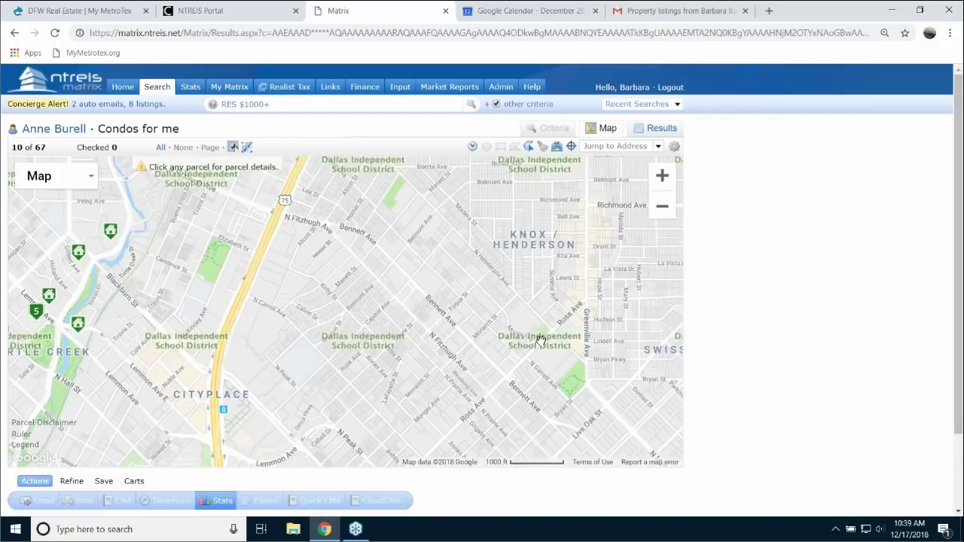
{"action": "left_click", "coordinate": [540, 344]}
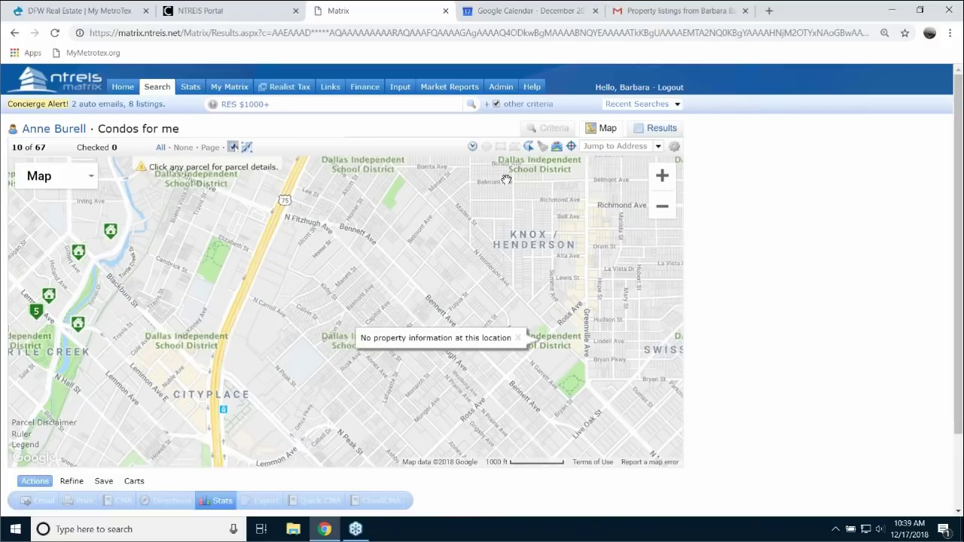
- Pan to Vickery Place, remove the district boundaries and show the School layer instead
{"action": "left_click_drag", "start_coordinate": [437, 227], "coordinate": [449, 325]}
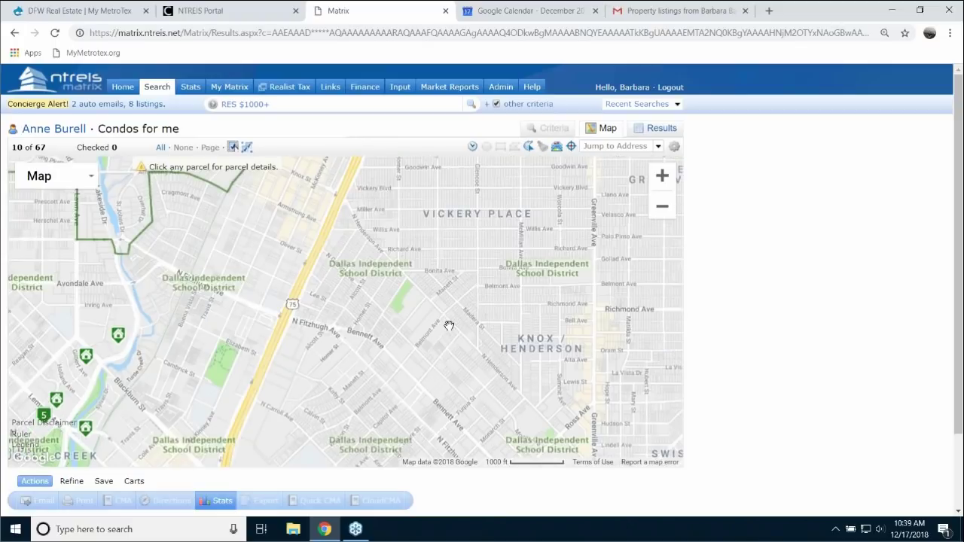
{"action": "mouse_move", "coordinate": [557, 147]}
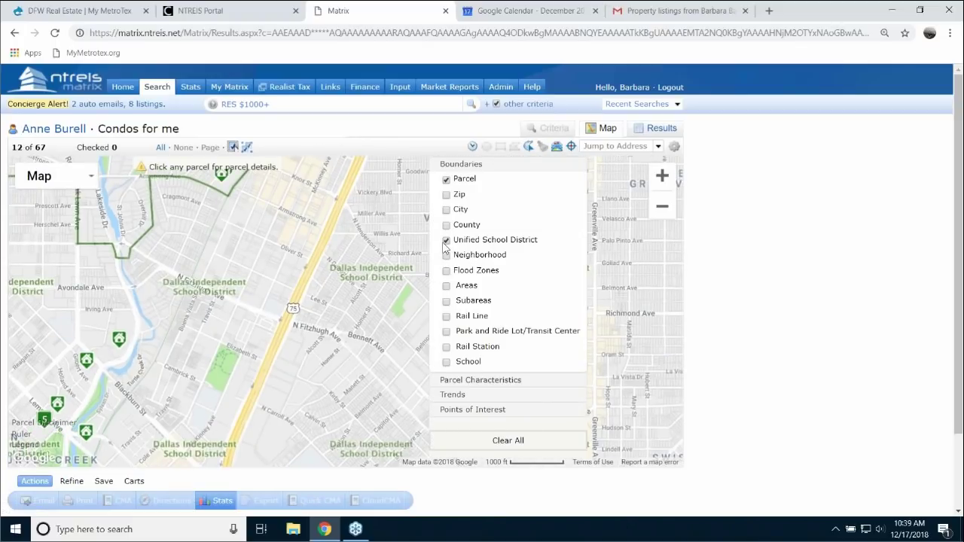
{"action": "left_click", "coordinate": [446, 241]}
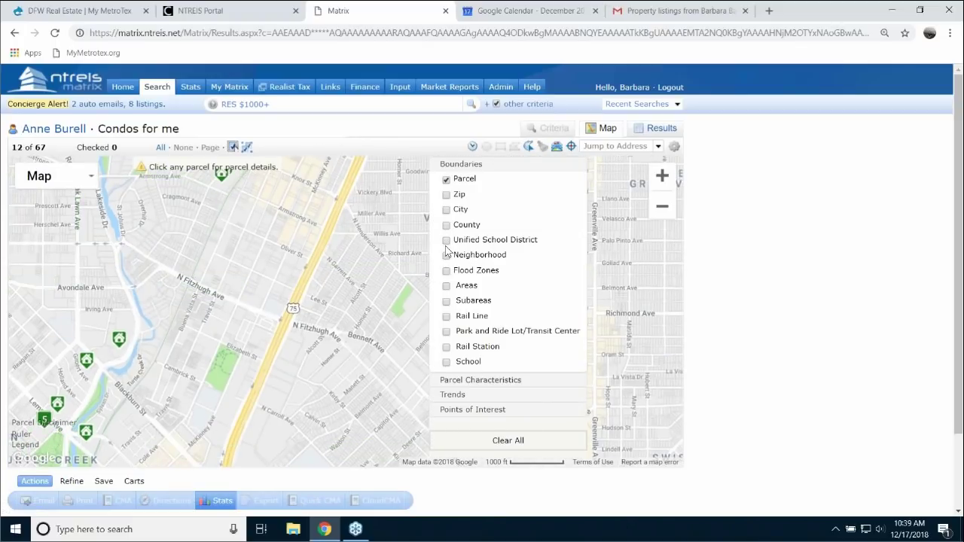
{"action": "left_click", "coordinate": [446, 363]}
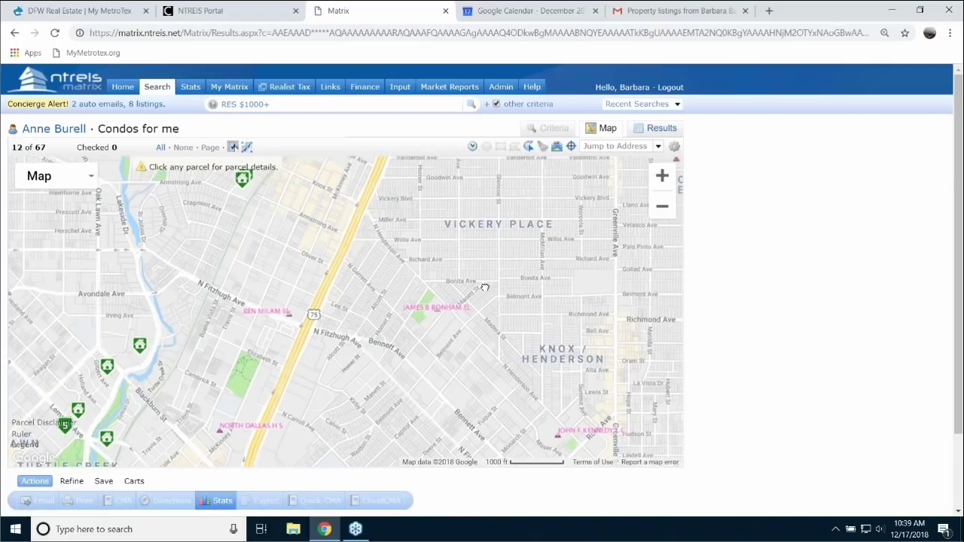
- Zoom out over Turtle Creek and Uptown and switch off the School boundary layer
{"action": "left_click", "coordinate": [661, 207]}
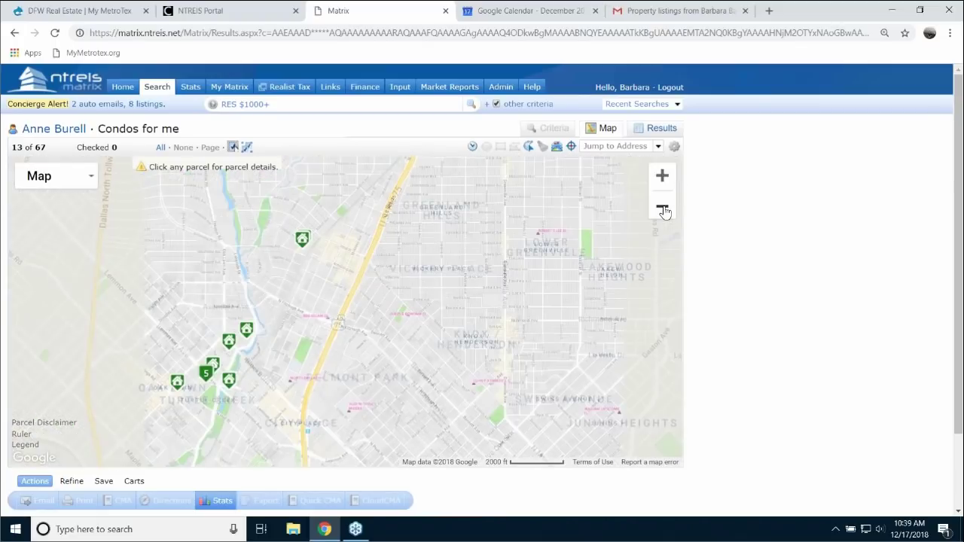
{"action": "left_click_drag", "start_coordinate": [609, 273], "coordinate": [682, 202]}
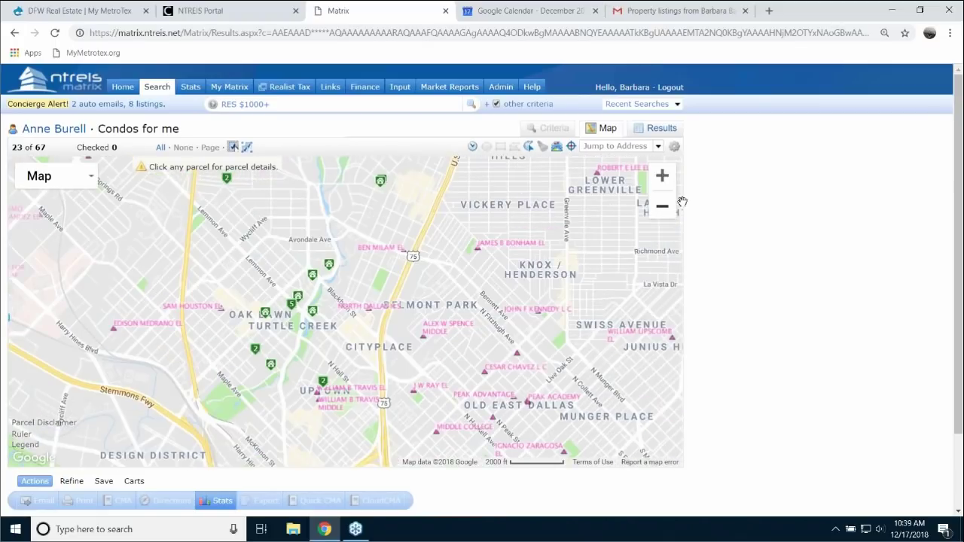
{"action": "left_click", "coordinate": [662, 207]}
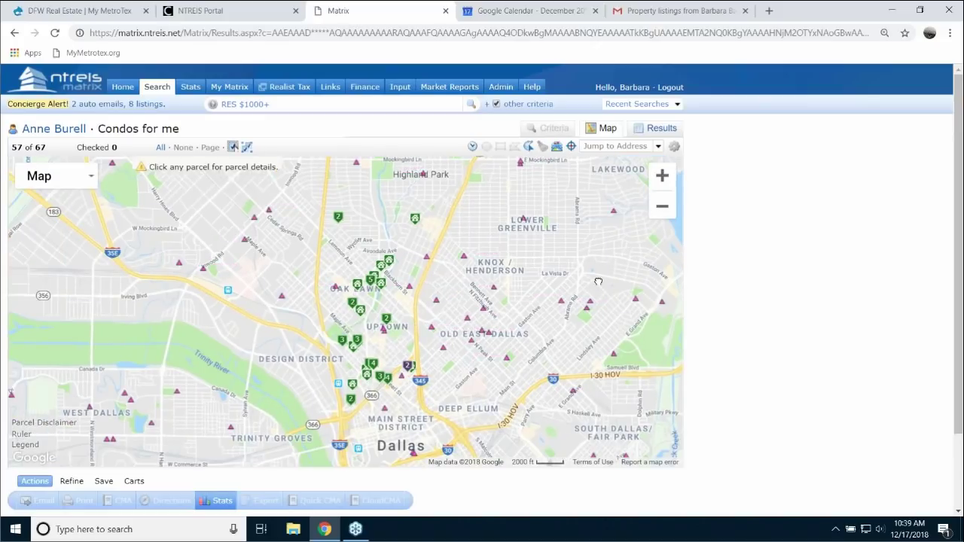
{"action": "left_click_drag", "start_coordinate": [598, 281], "coordinate": [598, 279]}
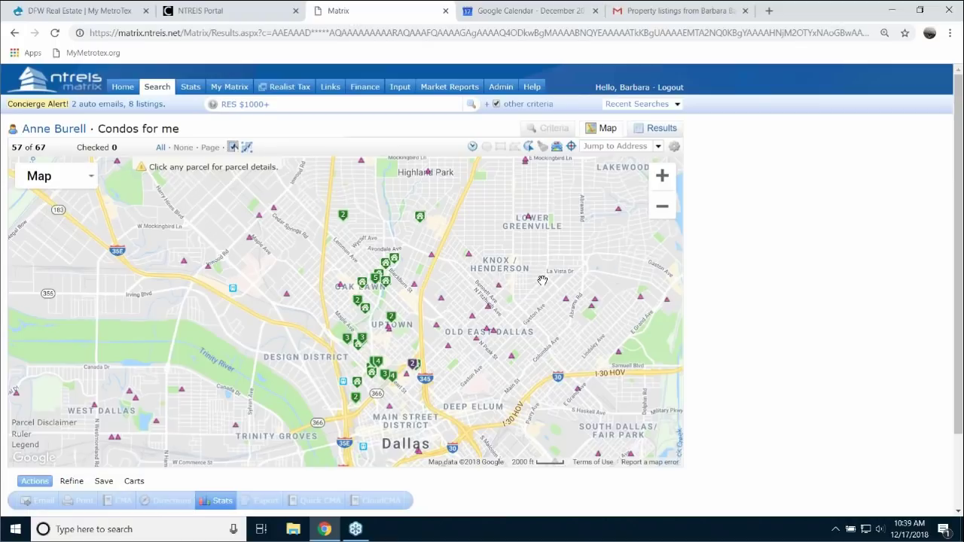
{"action": "scroll", "coordinate": [535, 280], "scroll_direction": "up", "scroll_amount": 1}
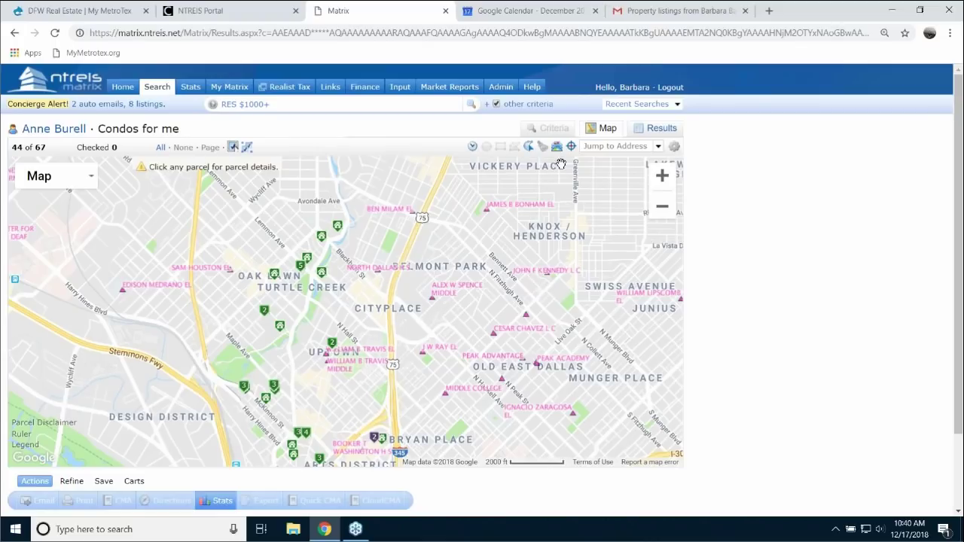
{"action": "left_click", "coordinate": [560, 149]}
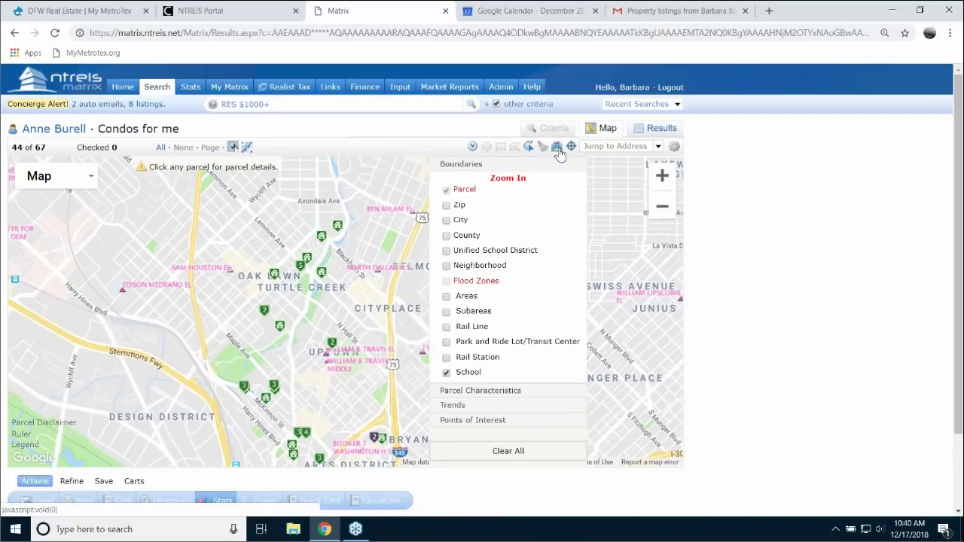
{"action": "left_click", "coordinate": [446, 374]}
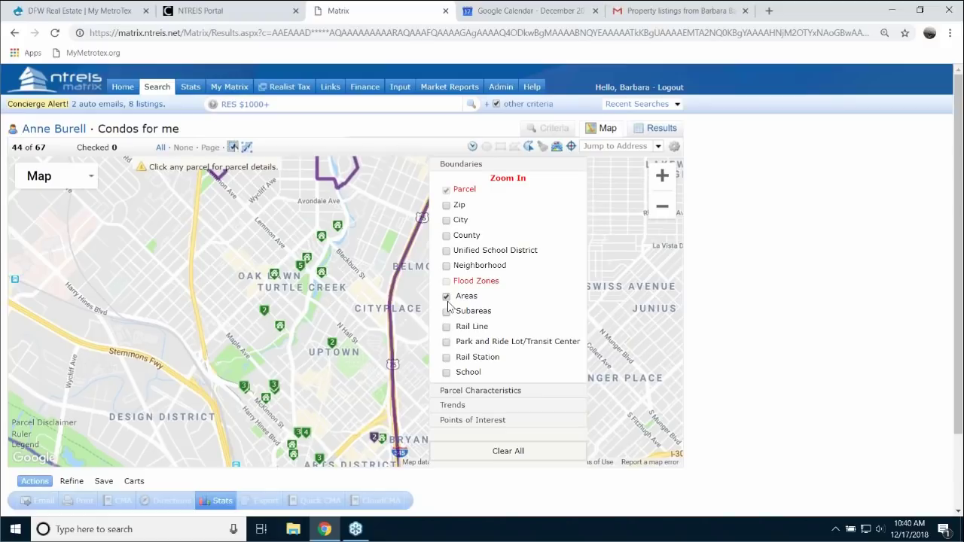
- Turn on the Areas boundary layer and zoom out to the wider Dallas region
{"action": "left_click", "coordinate": [662, 208]}
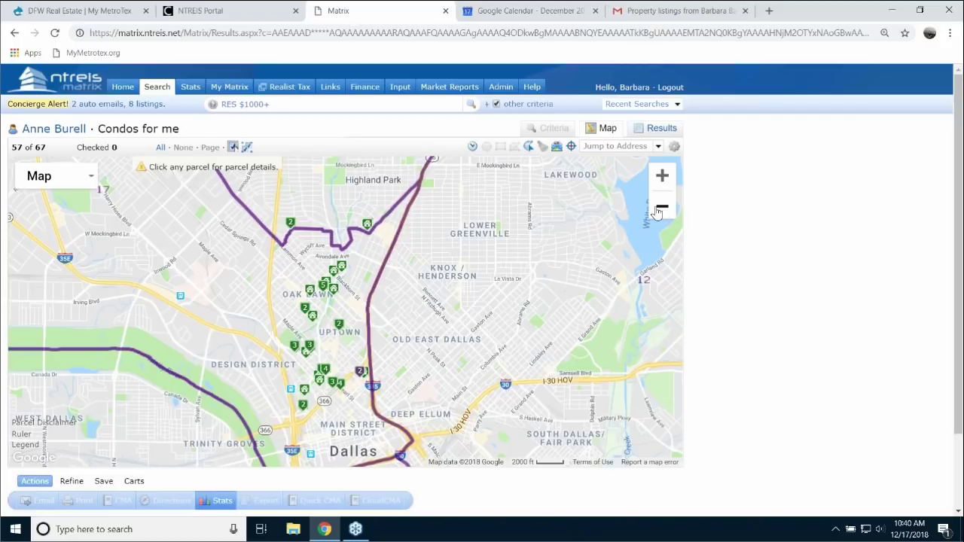
{"action": "left_click", "coordinate": [662, 209]}
{"action": "left_click", "coordinate": [662, 209]}
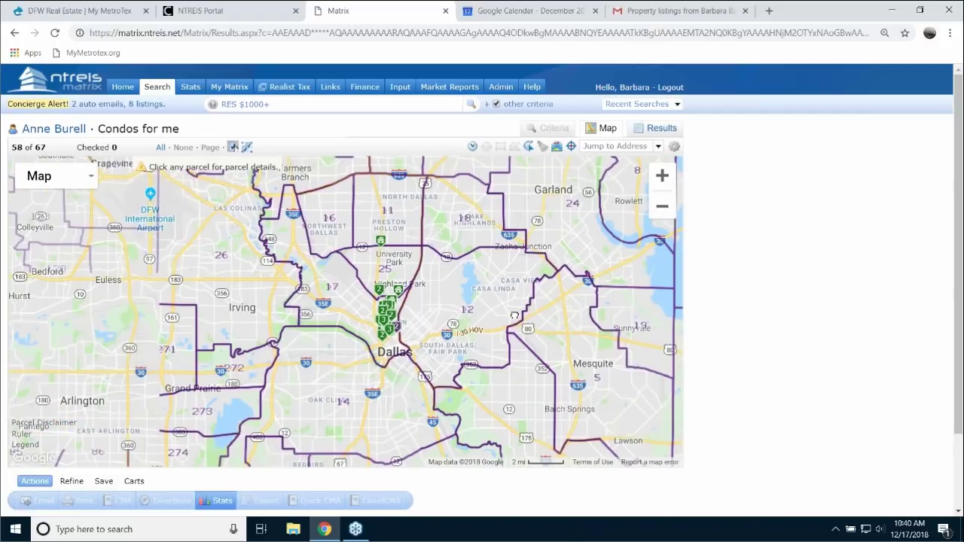
{"action": "left_click_drag", "start_coordinate": [516, 313], "coordinate": [603, 282]}
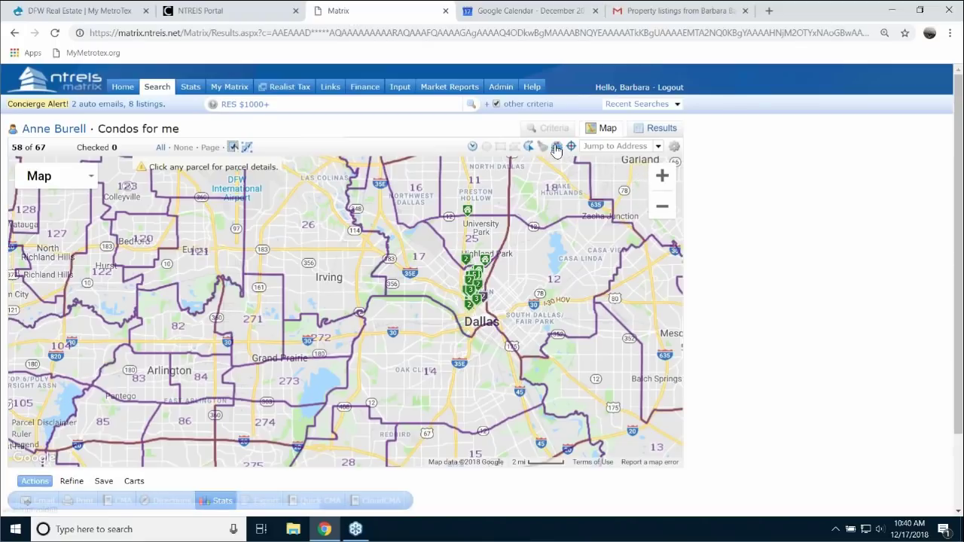
- Add the Subareas boundary layer and zoom in over west Dallas and Grand Prairie
{"action": "left_click", "coordinate": [557, 147]}
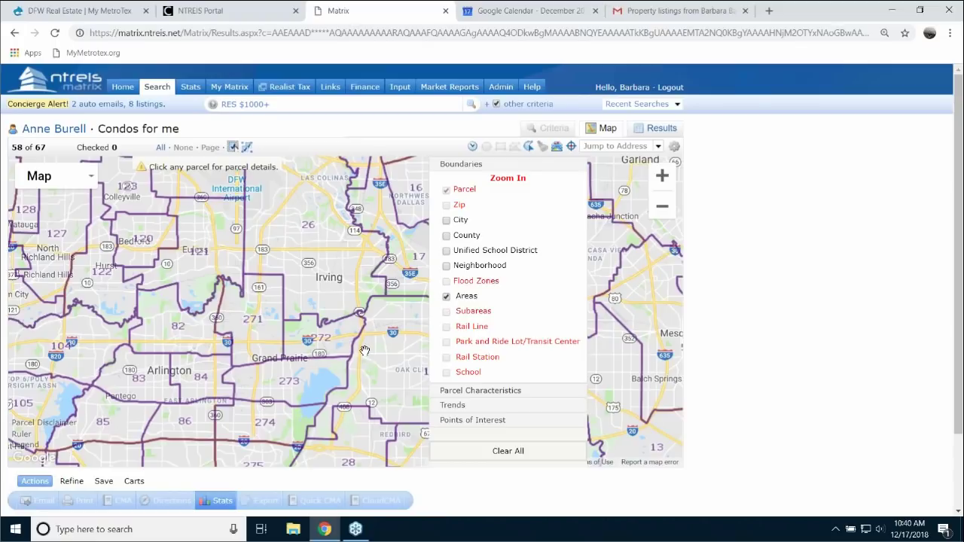
{"action": "scroll", "coordinate": [364, 351], "scroll_direction": "up", "scroll_amount": 1}
{"action": "left_click", "coordinate": [558, 148]}
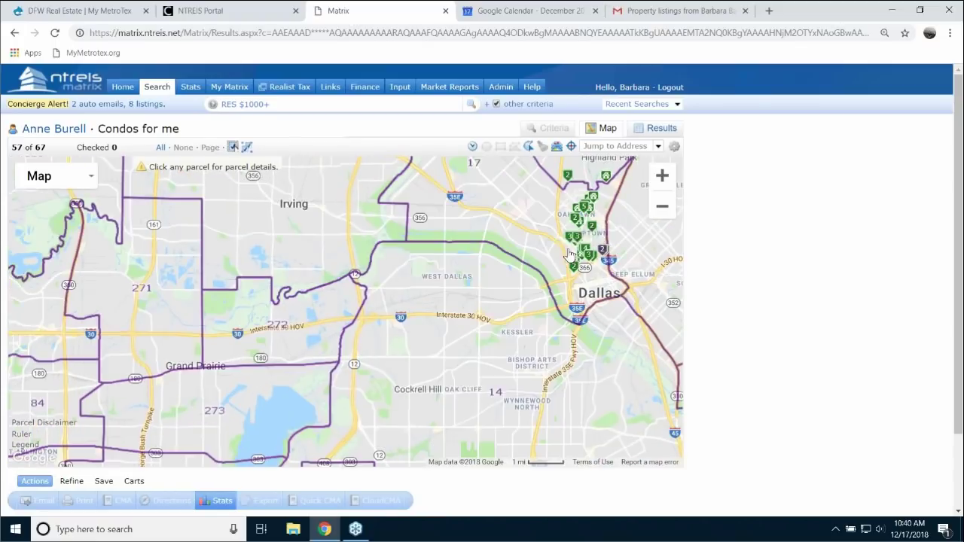
{"action": "left_click", "coordinate": [560, 149]}
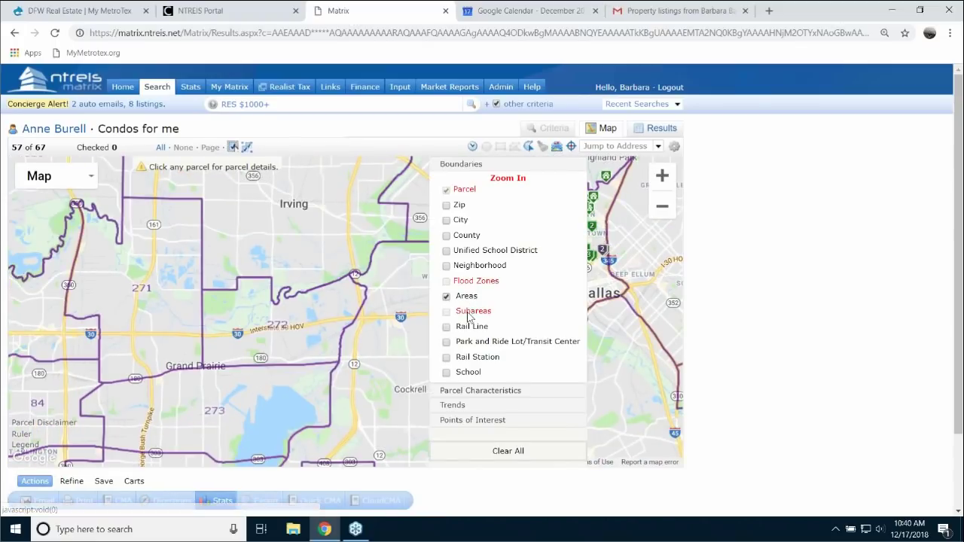
{"action": "left_click", "coordinate": [389, 357]}
{"action": "scroll", "coordinate": [388, 358], "scroll_direction": "up", "scroll_amount": 1}
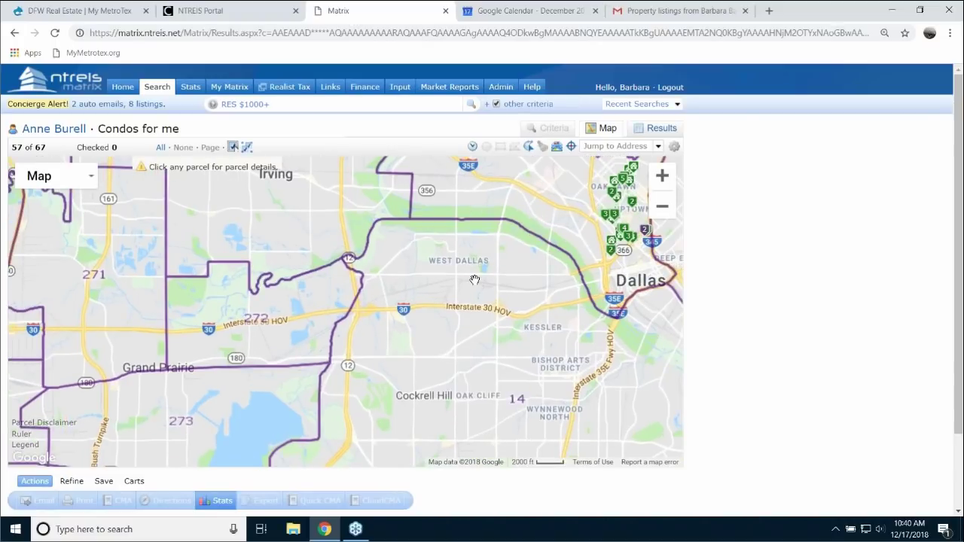
{"action": "scroll", "coordinate": [475, 280], "scroll_direction": "up", "scroll_amount": 1}
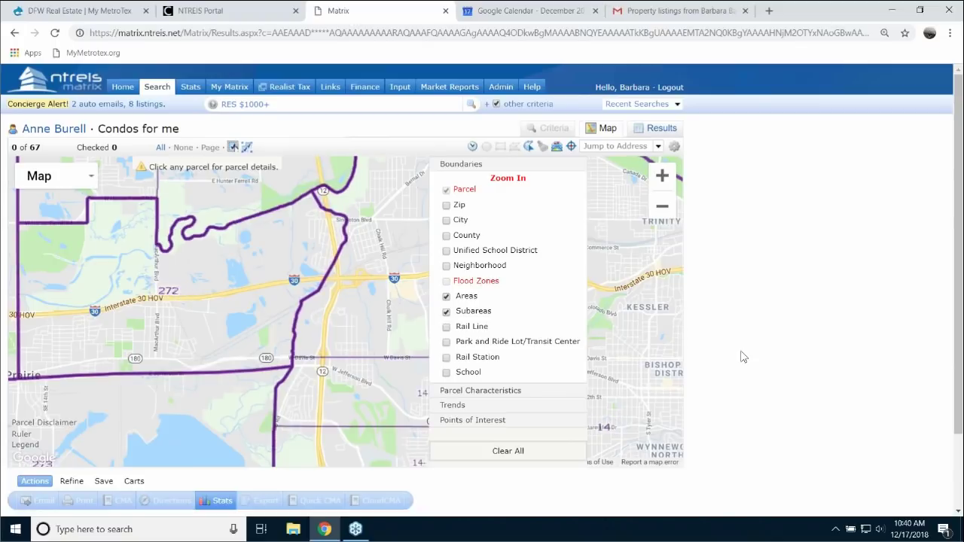
- Around Irving and Highway 183, turn off Areas and Subareas and turn on Rail Station
{"action": "mouse_move", "coordinate": [472, 364]}
{"action": "left_mouse_down"}
{"action": "mouse_move", "coordinate": [463, 266]}
{"action": "mouse_move", "coordinate": [440, 247]}
{"action": "mouse_move", "coordinate": [441, 231]}
{"action": "mouse_move", "coordinate": [581, 498]}
{"action": "mouse_move", "coordinate": [463, 353]}
{"action": "left_mouse_up"}
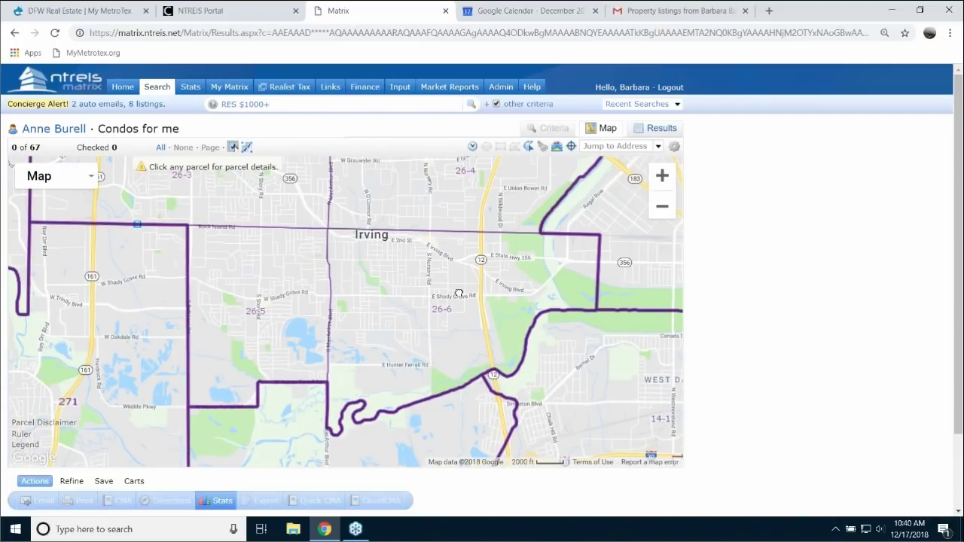
{"action": "left_click_drag", "start_coordinate": [459, 293], "coordinate": [481, 400]}
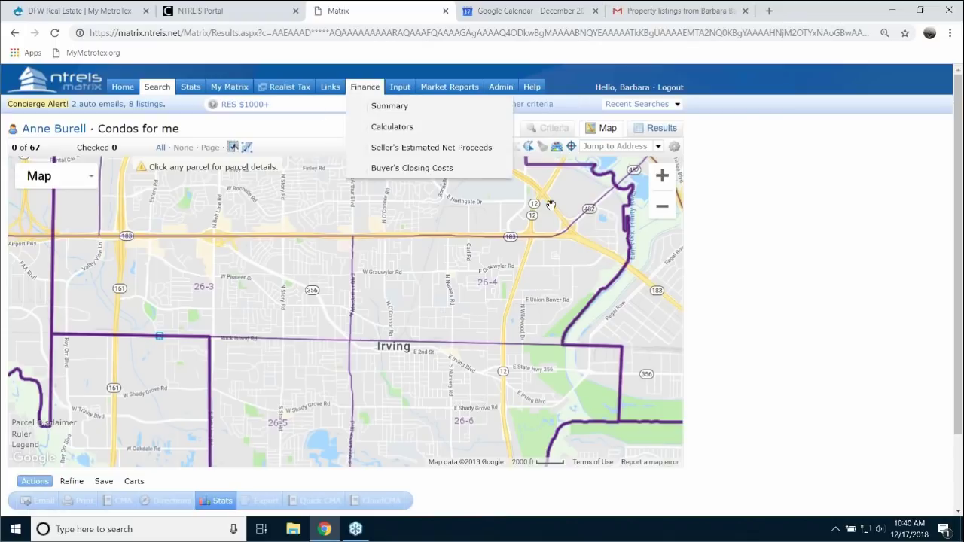
{"action": "left_click", "coordinate": [556, 148]}
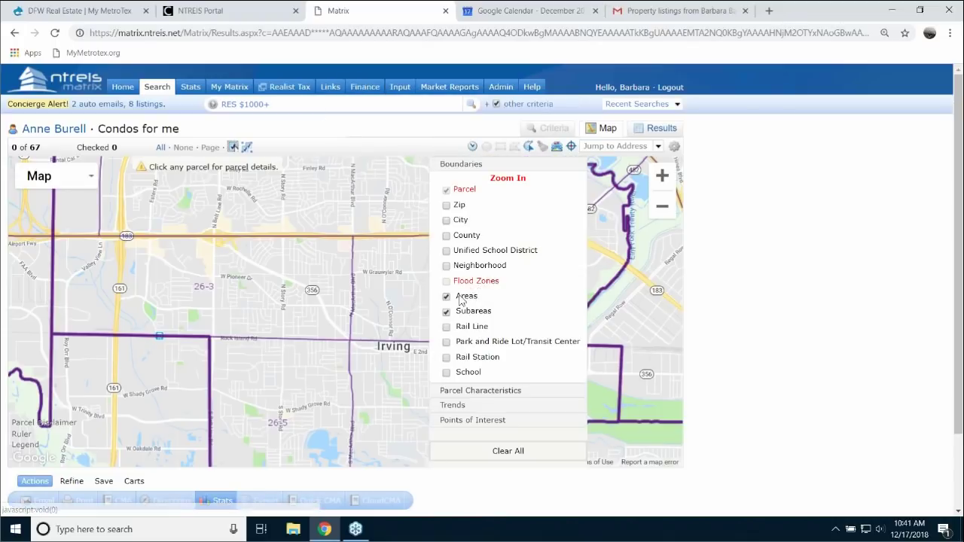
{"action": "left_click", "coordinate": [446, 296]}
{"action": "left_click", "coordinate": [446, 311]}
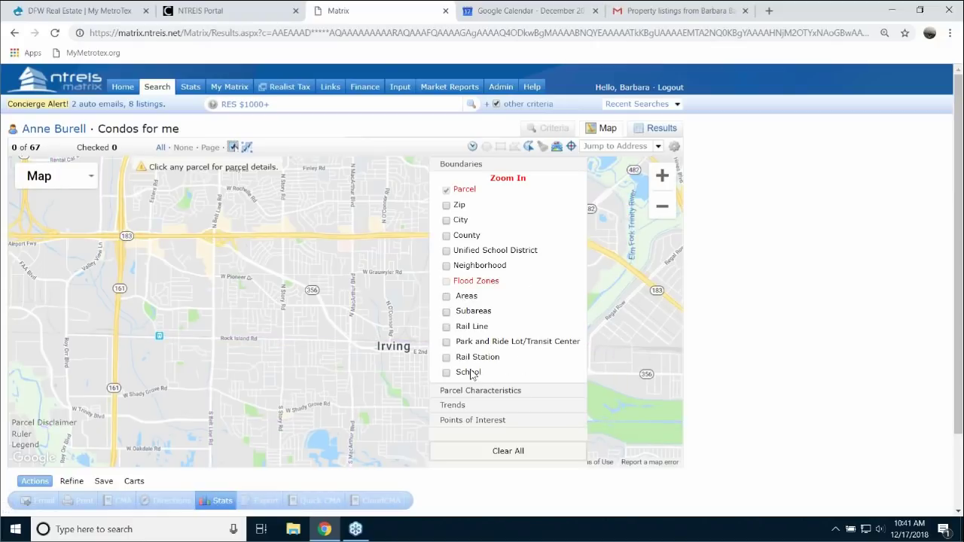
{"action": "left_click", "coordinate": [447, 359]}
- Add the Rail Line layer and reposition the map onto downtown Dallas's rail stations
{"action": "left_click", "coordinate": [446, 326]}
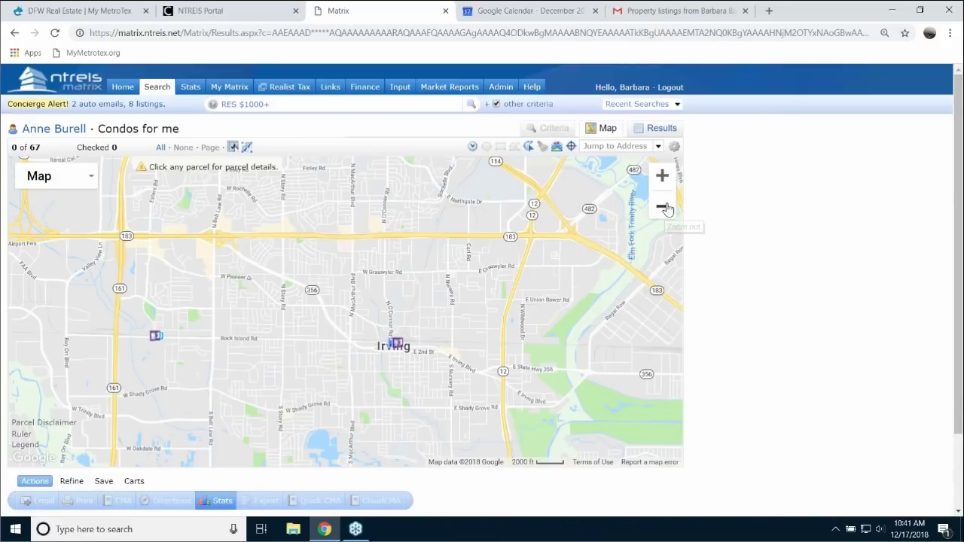
{"action": "left_click", "coordinate": [664, 207]}
{"action": "left_click", "coordinate": [663, 206]}
{"action": "left_click_drag", "start_coordinate": [500, 347], "coordinate": [404, 269]}
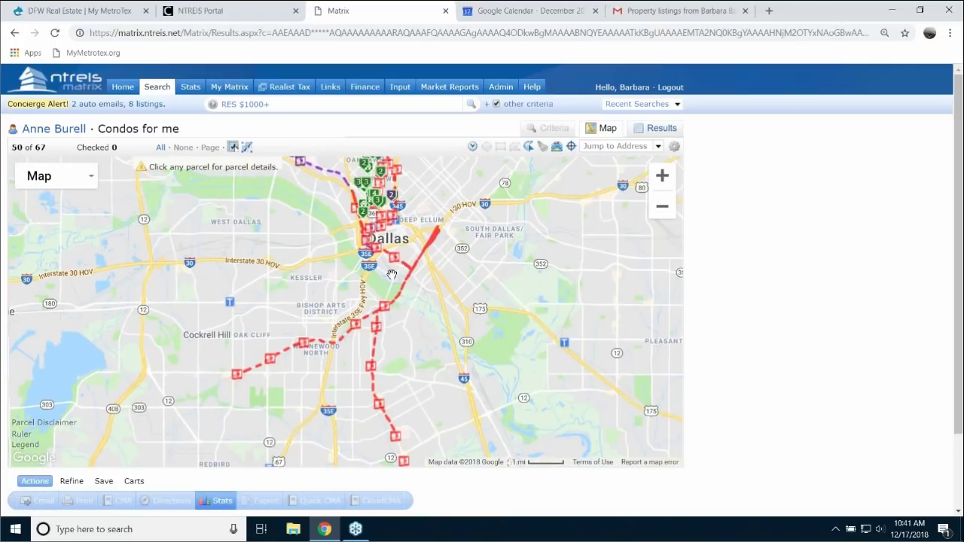
{"action": "scroll", "coordinate": [392, 275], "scroll_direction": "up", "scroll_amount": 1}
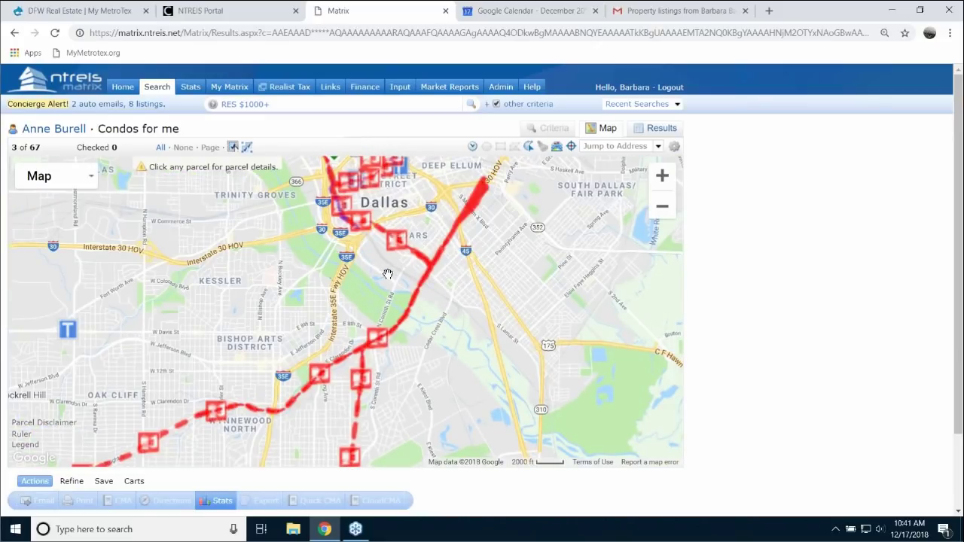
{"action": "scroll", "coordinate": [412, 228], "scroll_direction": "up", "scroll_amount": 1}
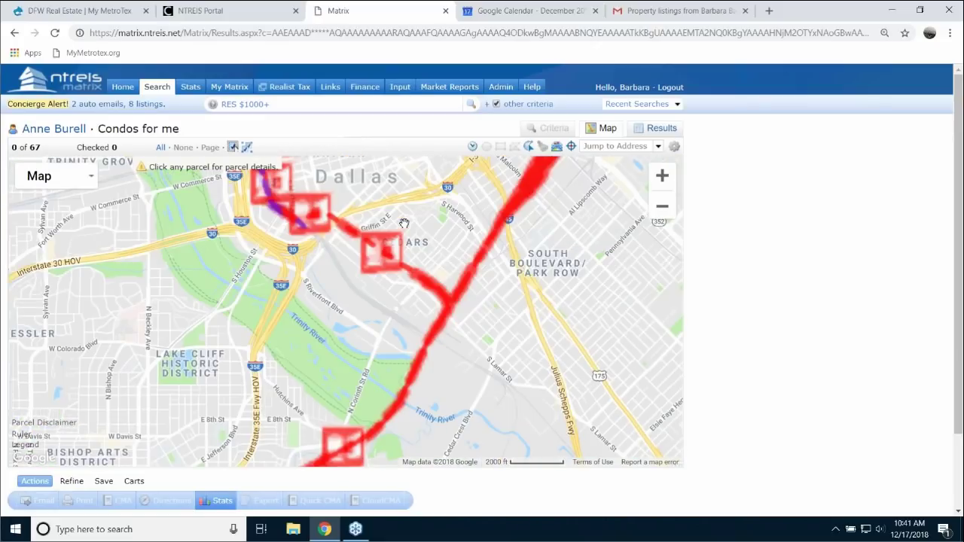
{"action": "left_click_drag", "start_coordinate": [404, 223], "coordinate": [518, 358]}
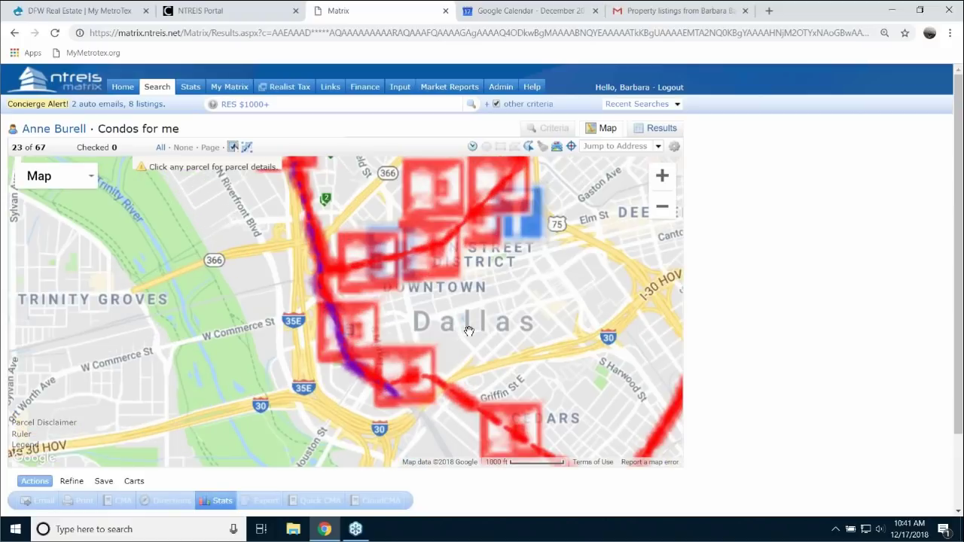
{"action": "scroll", "coordinate": [463, 305], "scroll_direction": "up", "scroll_amount": 1}
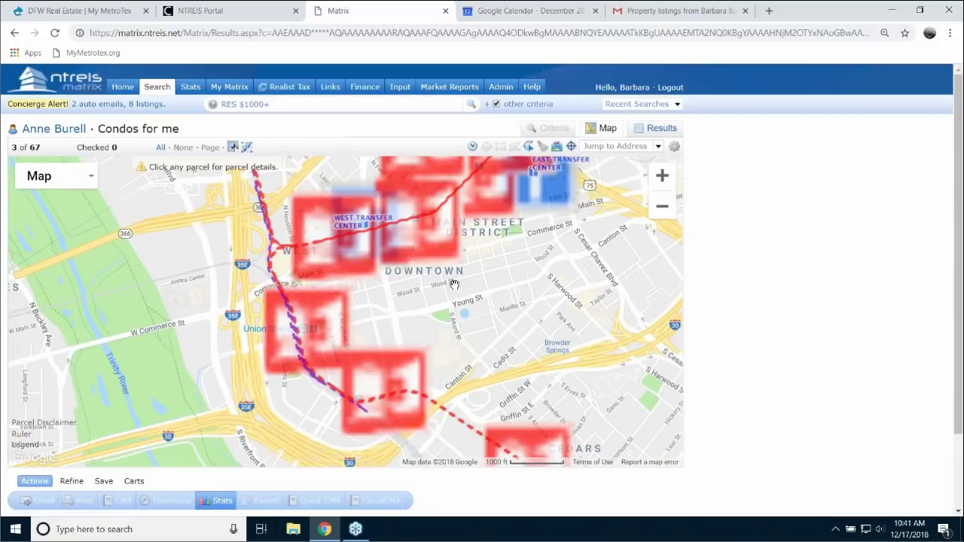
- Check the 400 S Akard St parcel and the St Paul @ Munger stop info, closing both
{"action": "left_click", "coordinate": [458, 289]}
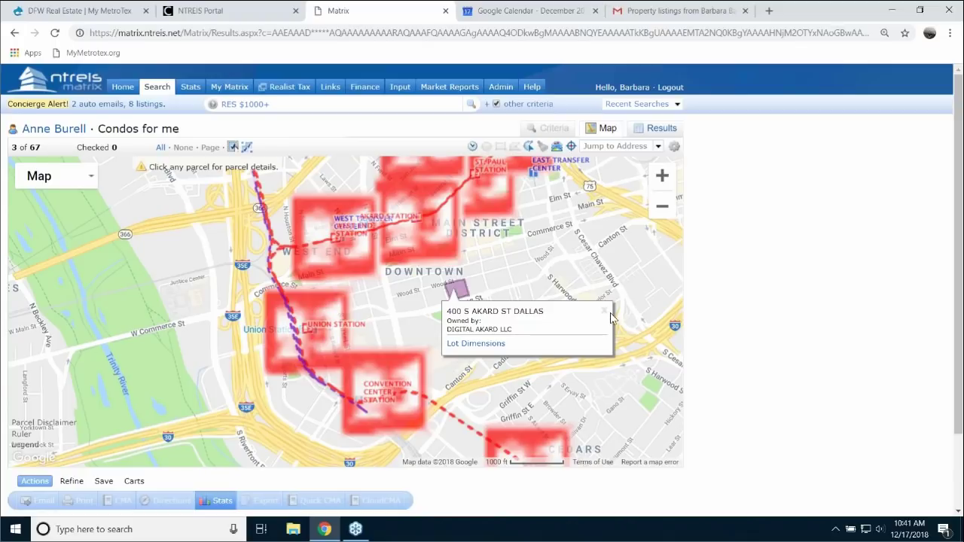
{"action": "left_click", "coordinate": [604, 312]}
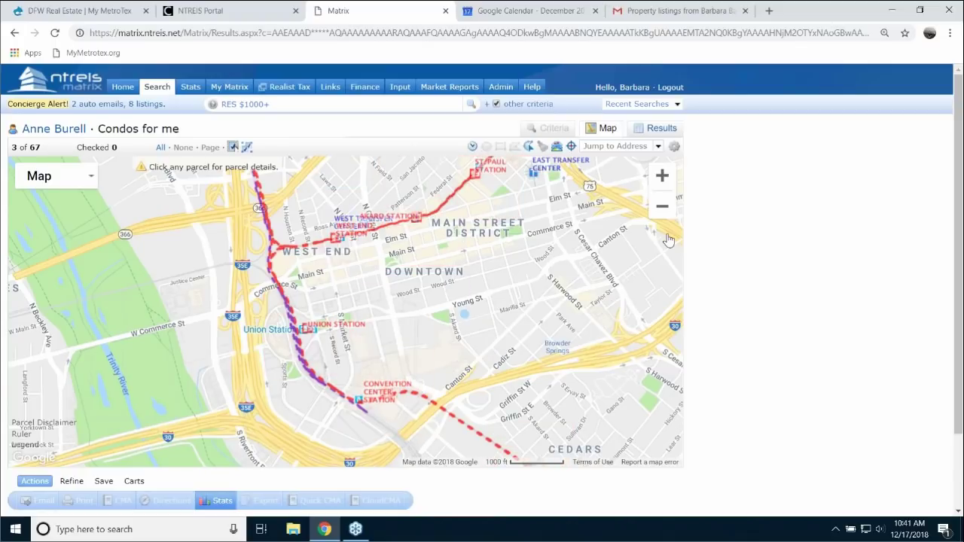
{"action": "left_click", "coordinate": [663, 177]}
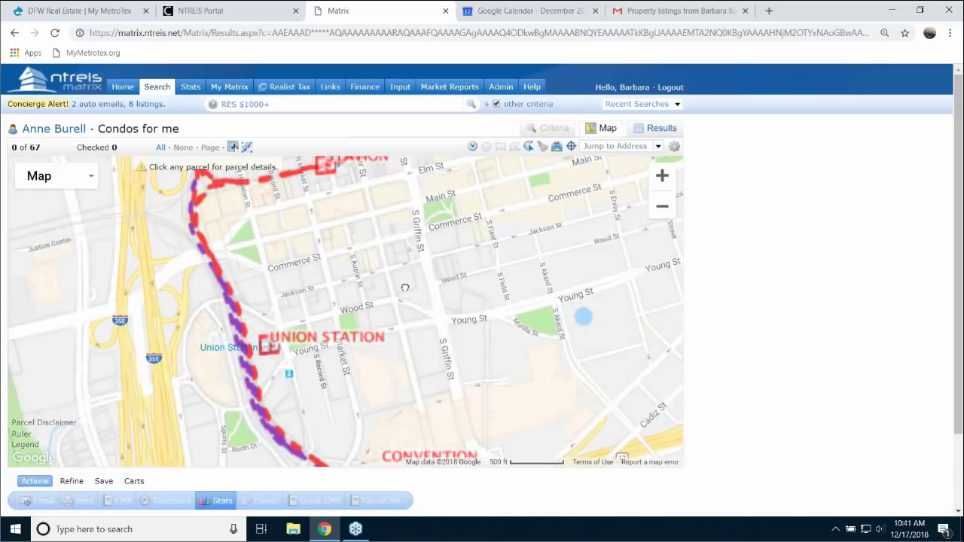
{"action": "left_click_drag", "start_coordinate": [409, 282], "coordinate": [477, 407]}
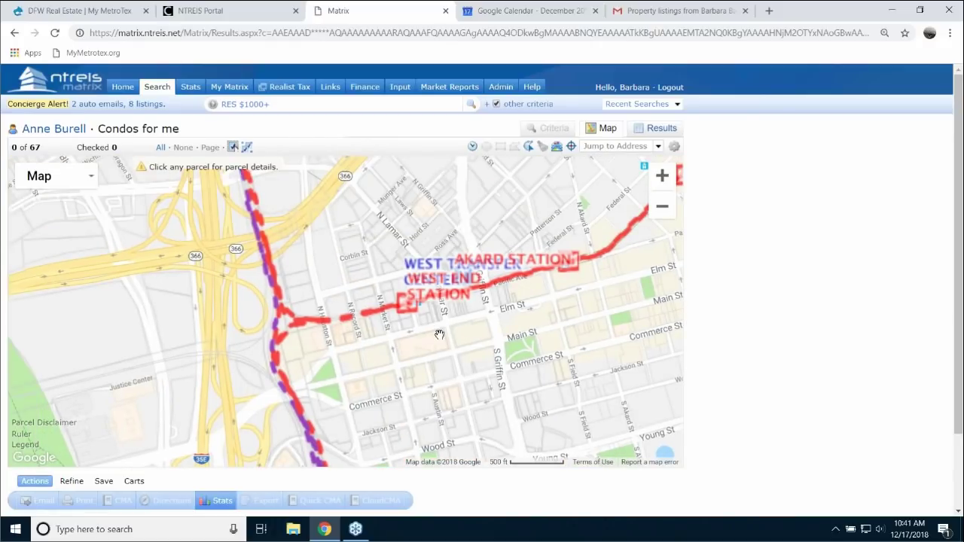
{"action": "left_click_drag", "start_coordinate": [439, 335], "coordinate": [484, 499]}
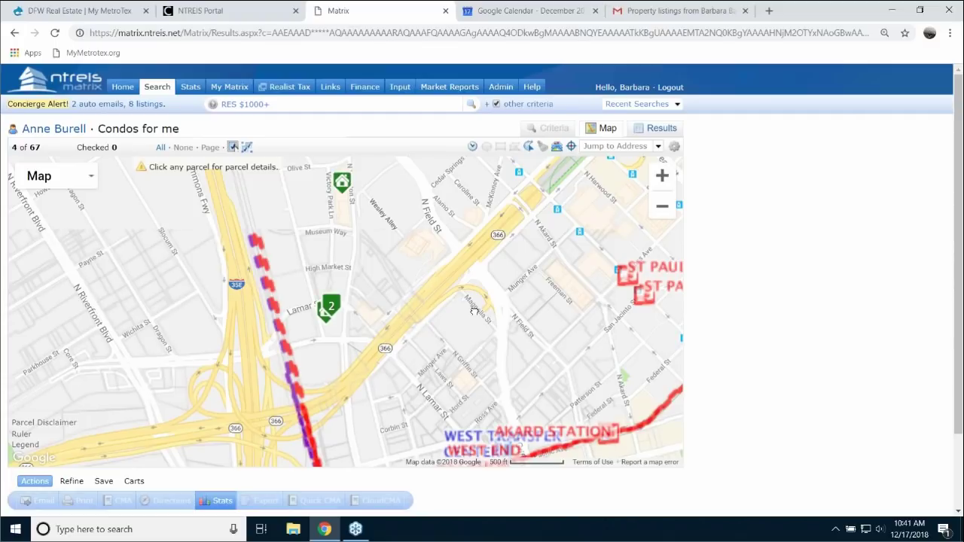
{"action": "left_click_drag", "start_coordinate": [474, 310], "coordinate": [335, 360]}
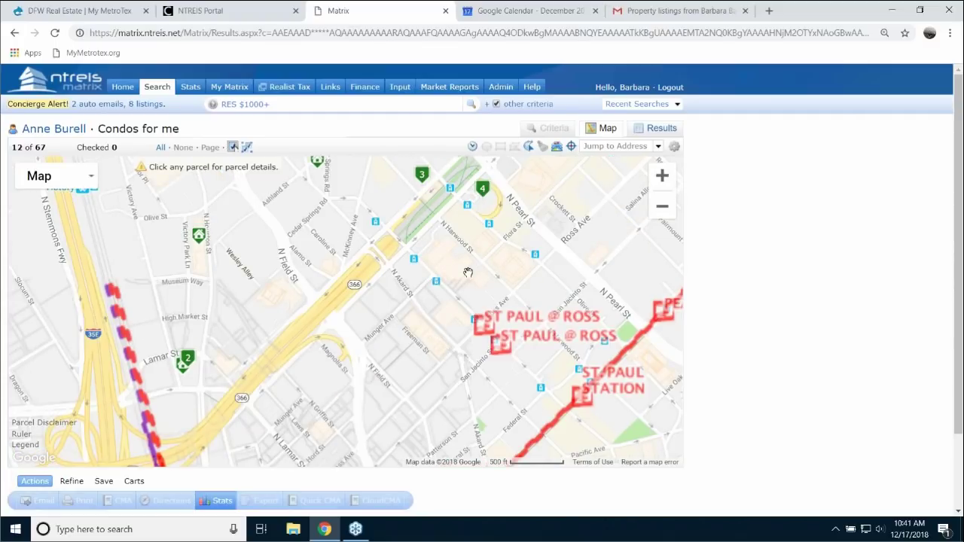
{"action": "left_click", "coordinate": [437, 284]}
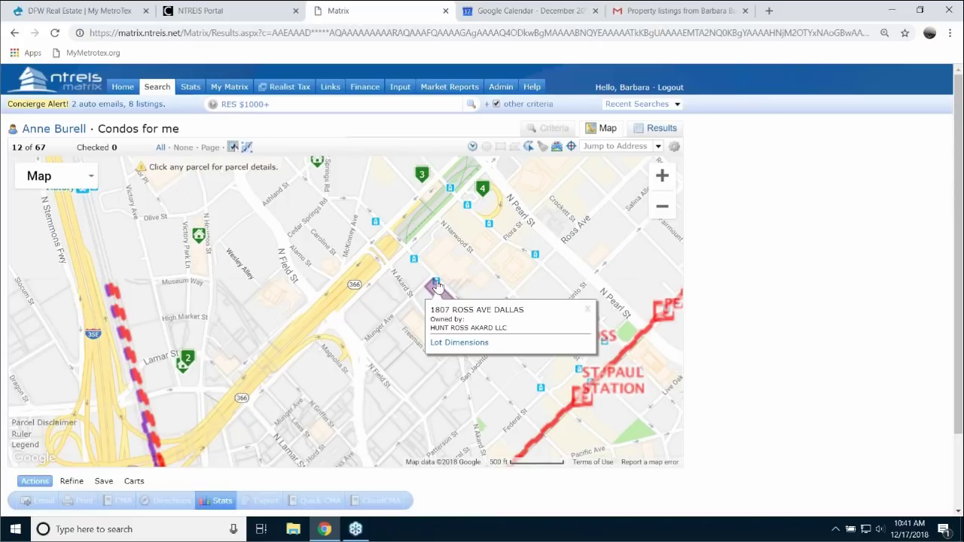
{"action": "left_click", "coordinate": [436, 283]}
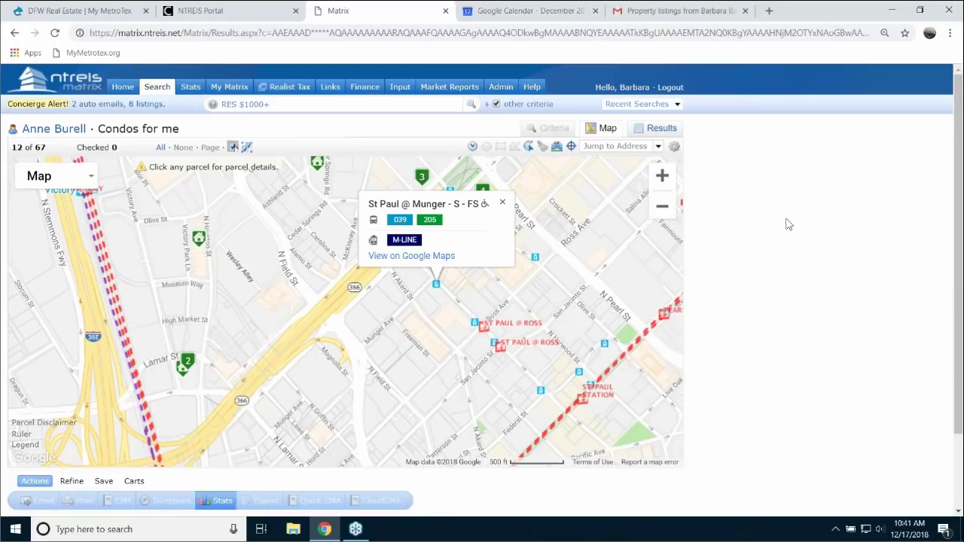
{"action": "left_click", "coordinate": [502, 202]}
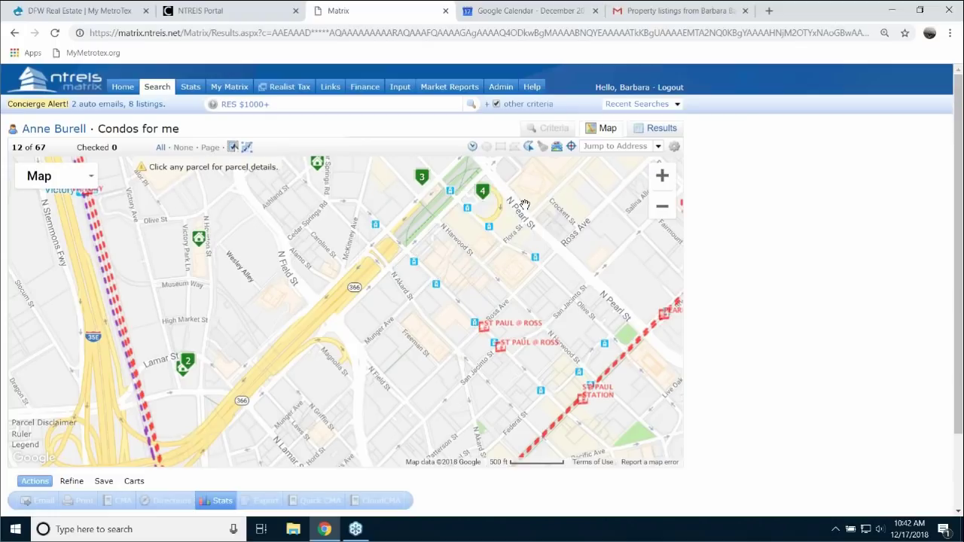
- Turn off the Rail Line, Park and Ride and Rail Station layers
{"action": "left_click", "coordinate": [557, 148]}
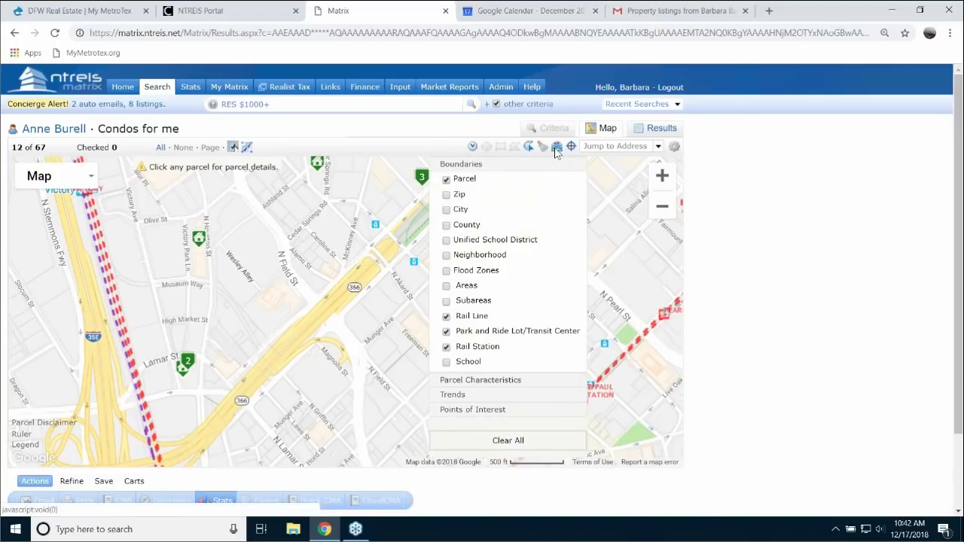
{"action": "left_click", "coordinate": [446, 316]}
{"action": "left_click", "coordinate": [446, 332]}
{"action": "left_click", "coordinate": [446, 347]}
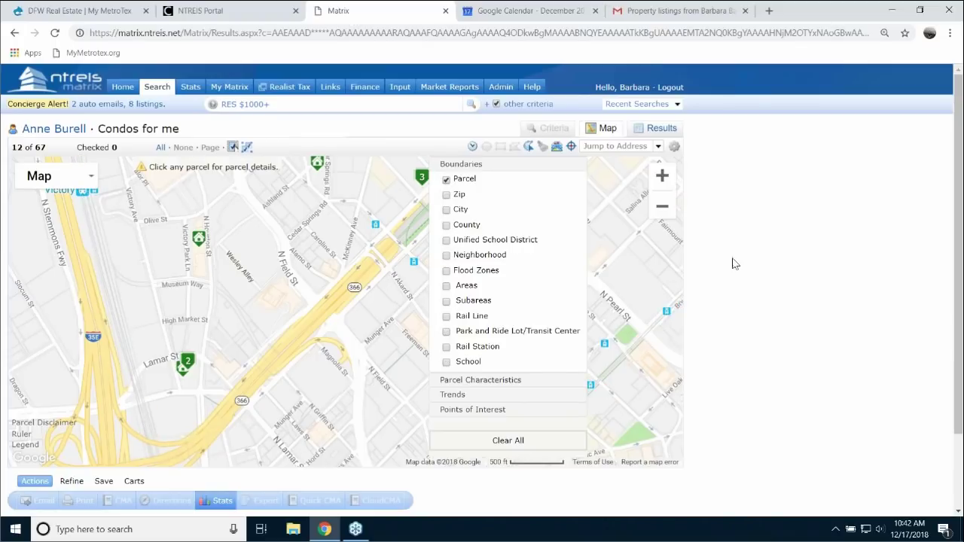
{"action": "left_click", "coordinate": [793, 243]}
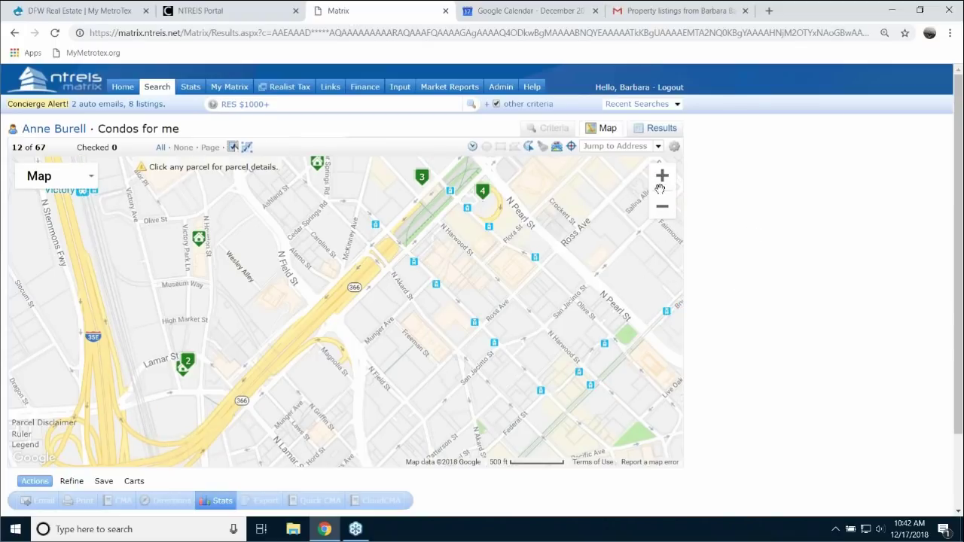
- Pan the map from Victory Park north to Oak Lawn and Turtle Creek
{"action": "left_click_drag", "start_coordinate": [441, 180], "coordinate": [600, 219]}
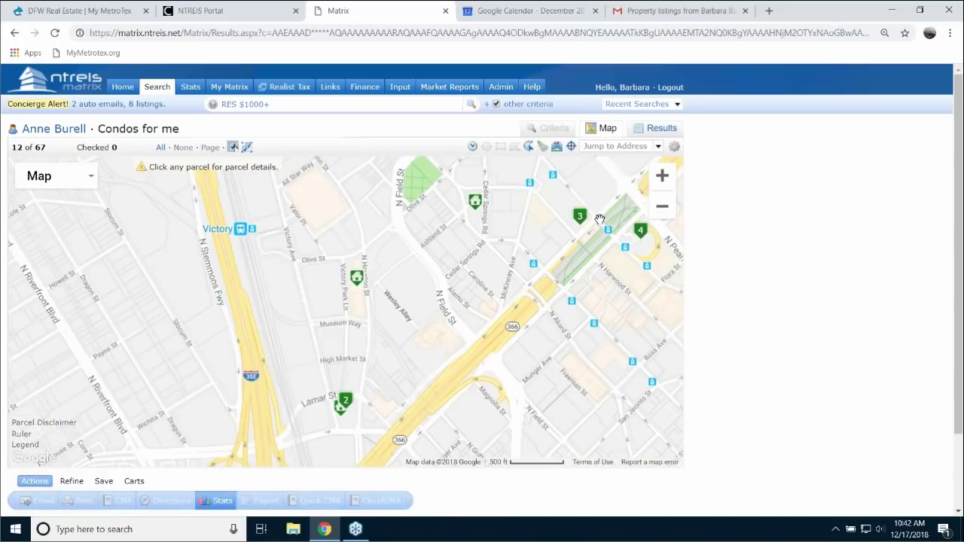
{"action": "left_click", "coordinate": [557, 146]}
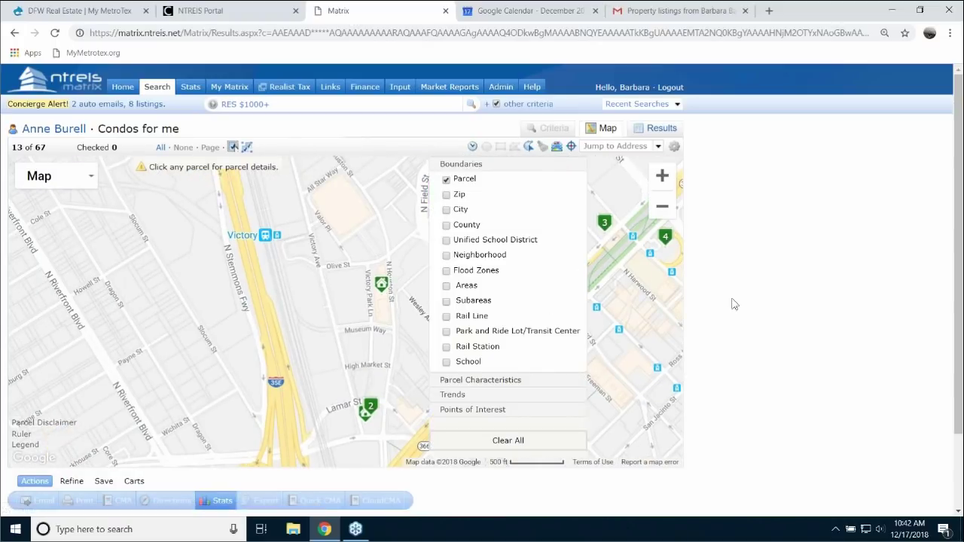
{"action": "left_click_drag", "start_coordinate": [404, 305], "coordinate": [410, 314]}
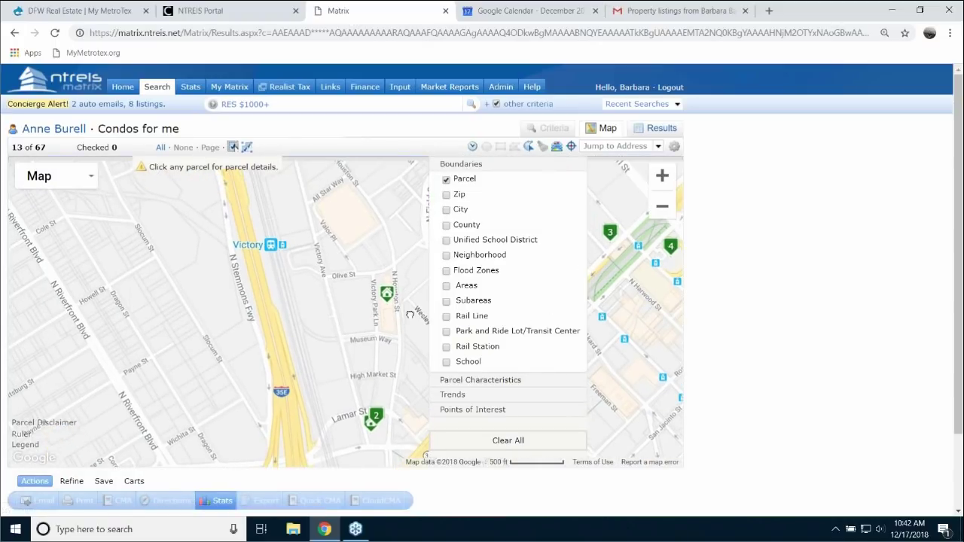
{"action": "scroll", "coordinate": [419, 348], "scroll_direction": "down", "scroll_amount": 1}
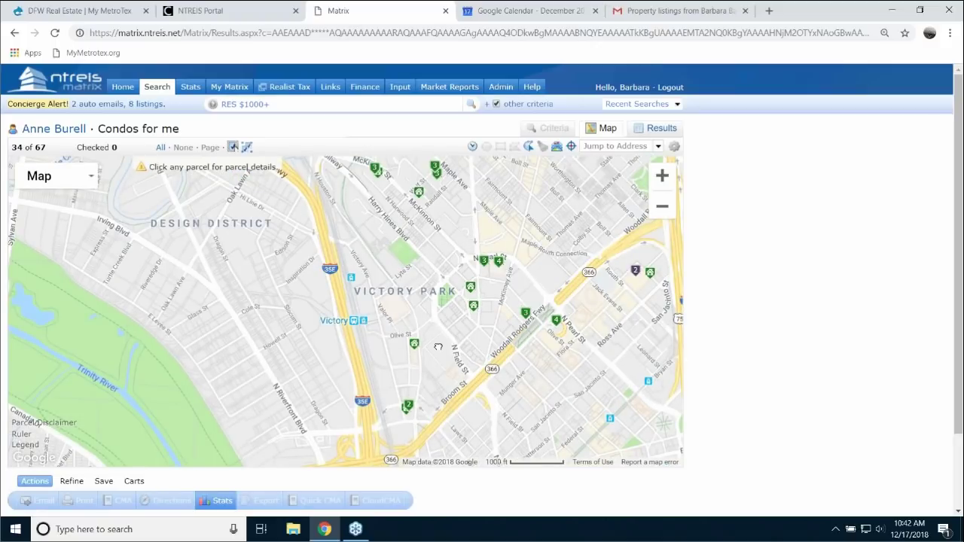
{"action": "left_click_drag", "start_coordinate": [438, 348], "coordinate": [420, 516]}
{"action": "left_click_drag", "start_coordinate": [500, 203], "coordinate": [492, 437]}
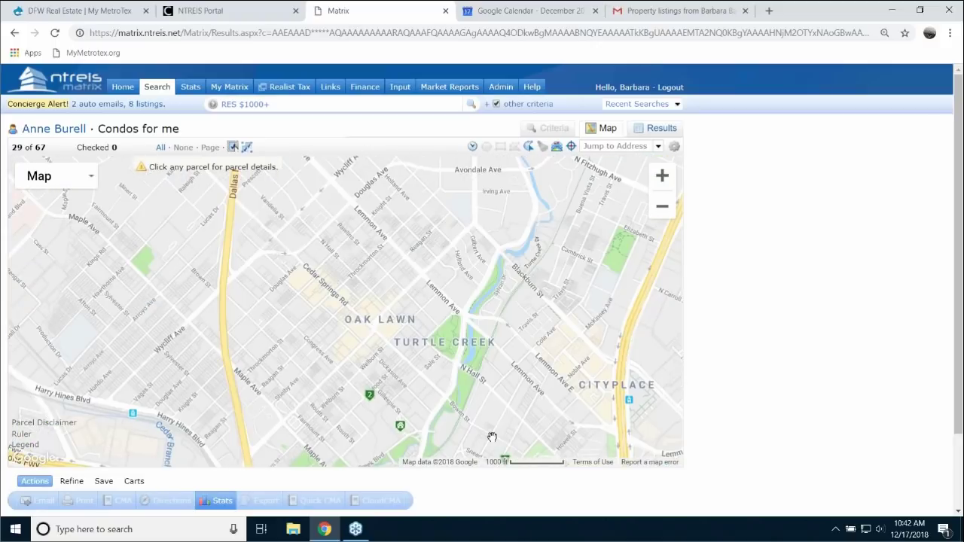
{"action": "left_click", "coordinate": [530, 148]}
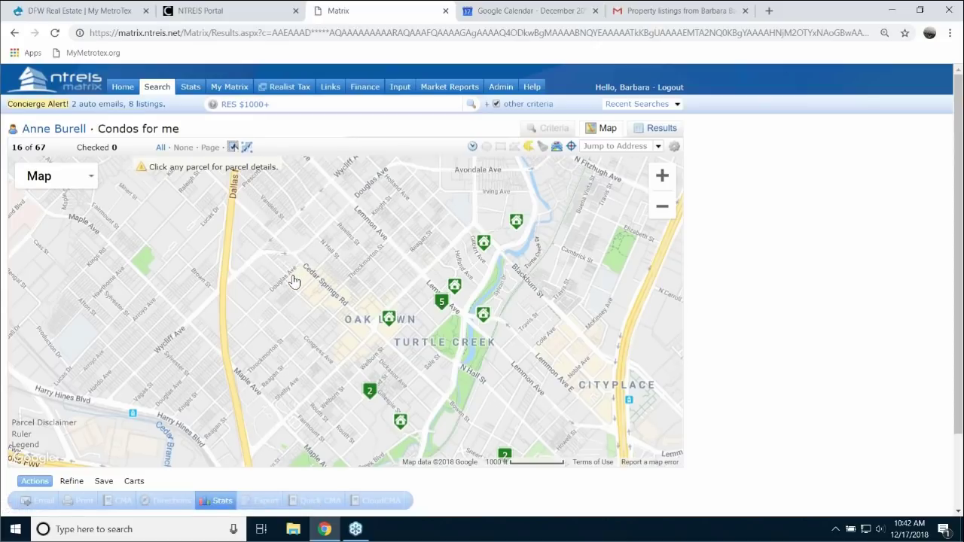
{"action": "mouse_move", "coordinate": [294, 281]}
{"action": "left_mouse_down"}
{"action": "mouse_move", "coordinate": [312, 227]}
{"action": "mouse_move", "coordinate": [456, 225]}
{"action": "mouse_move", "coordinate": [495, 235]}
{"action": "mouse_move", "coordinate": [493, 369]}
{"action": "mouse_move", "coordinate": [418, 369]}
{"action": "mouse_move", "coordinate": [294, 305]}
{"action": "mouse_move", "coordinate": [302, 283]}
{"action": "left_mouse_up"}
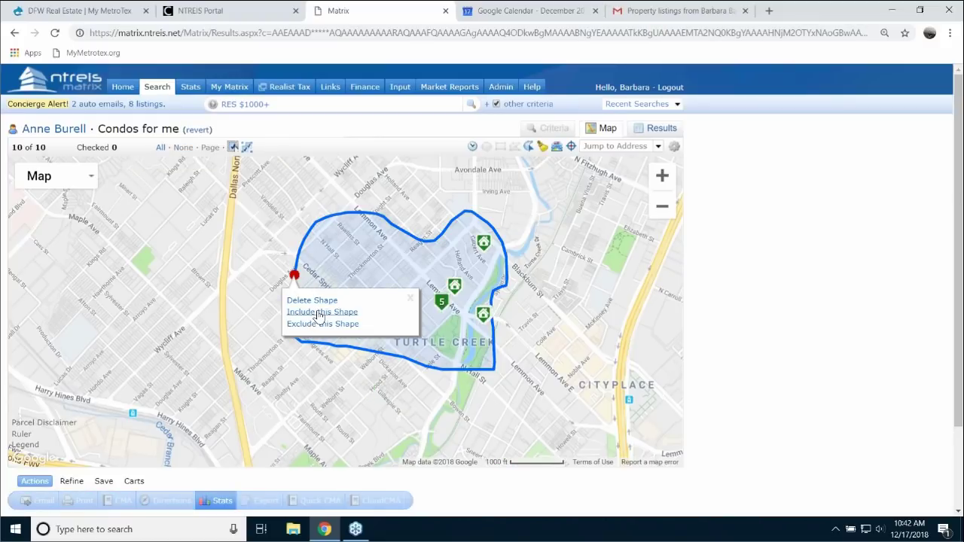
{"action": "left_click", "coordinate": [316, 312]}
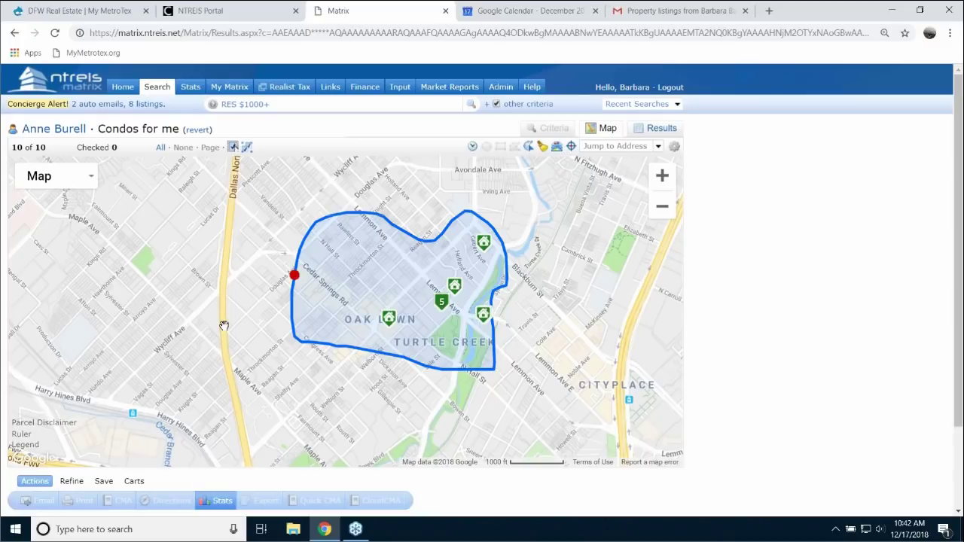
{"action": "left_click", "coordinate": [294, 253]}
{"action": "left_click_drag", "start_coordinate": [307, 283], "coordinate": [291, 281]}
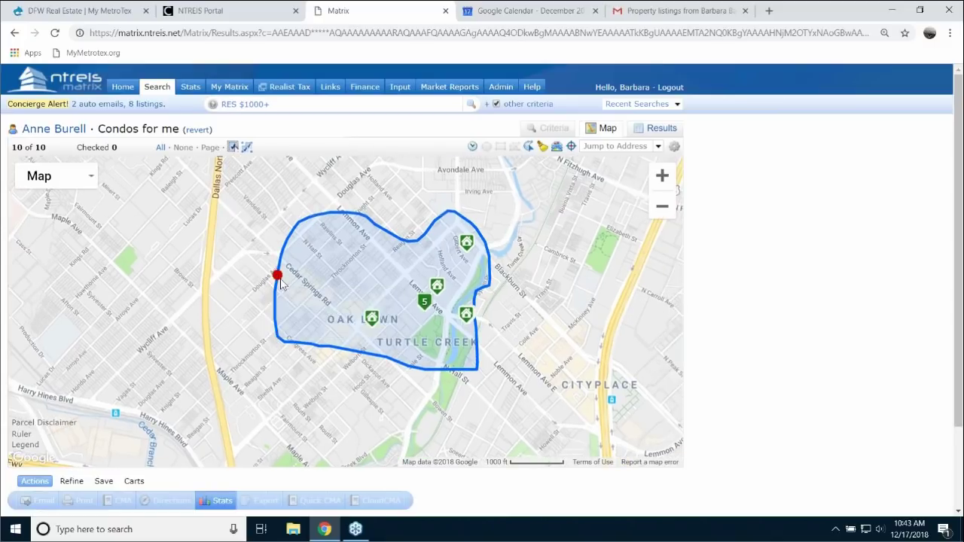
{"action": "left_click", "coordinate": [279, 276]}
{"action": "left_click", "coordinate": [290, 300]}
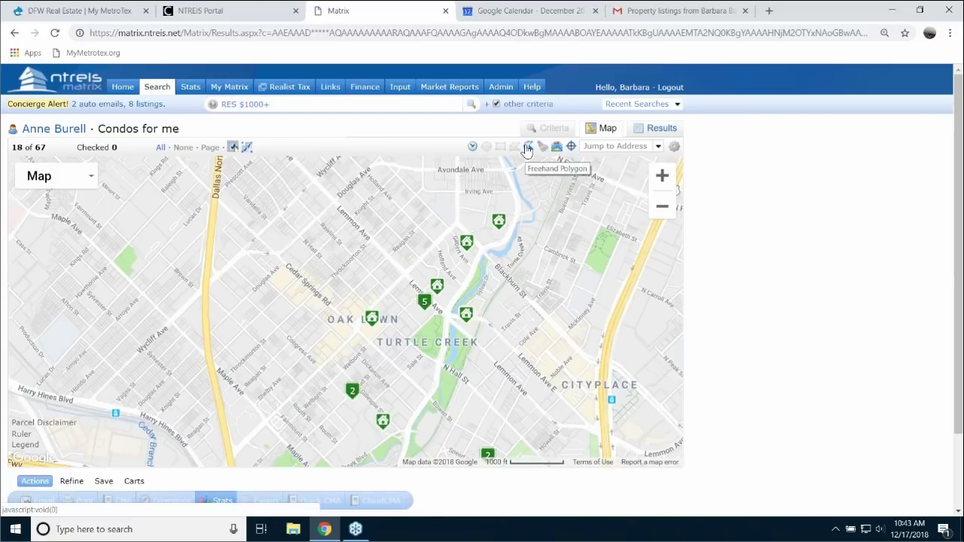
{"action": "left_click", "coordinate": [527, 146]}
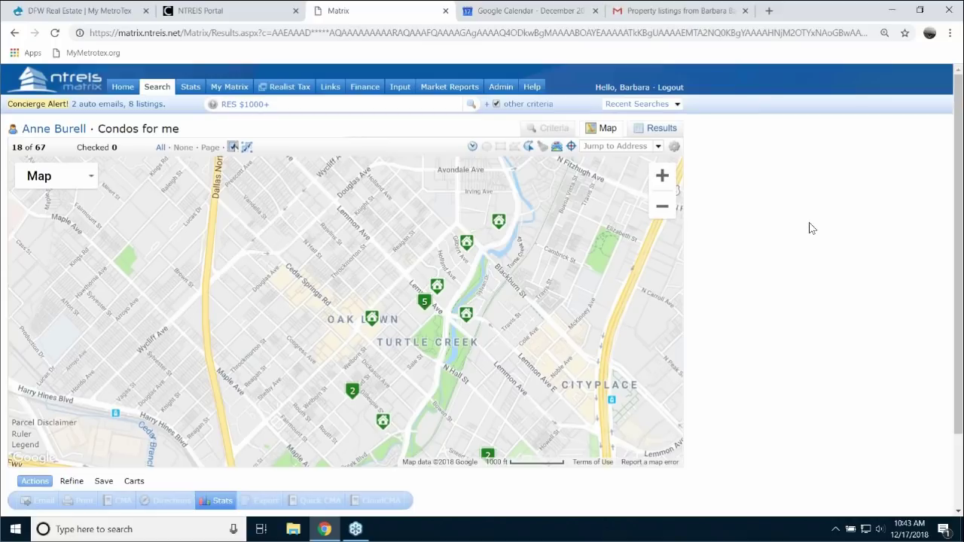
{"action": "left_click", "coordinate": [533, 89]}
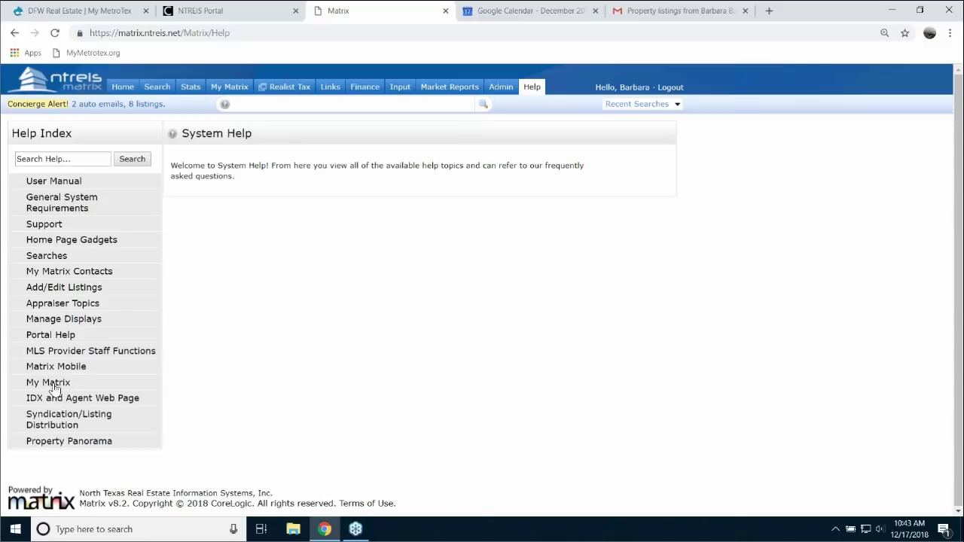
- Open the Matrix Mobile site in a new tab from its help article
{"action": "left_click", "coordinate": [71, 369]}
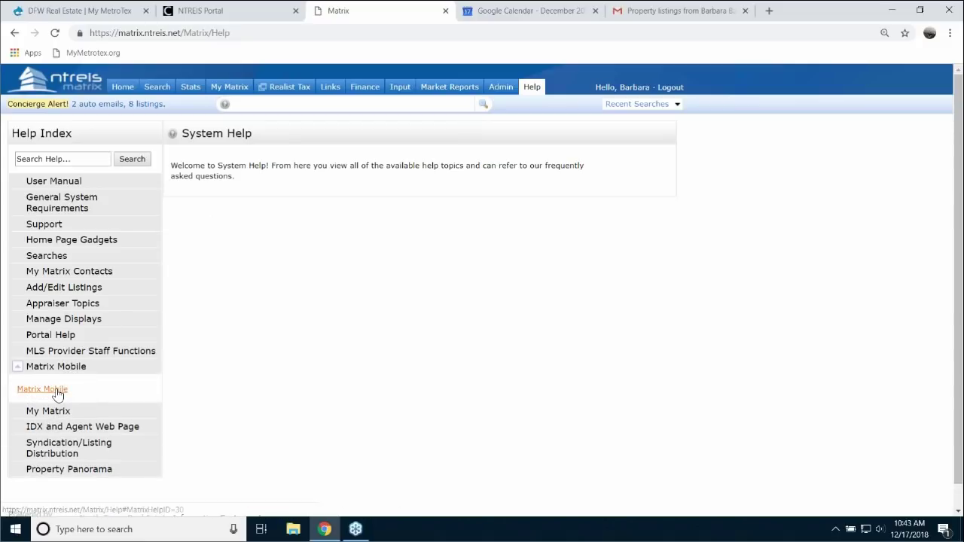
{"action": "left_click", "coordinate": [52, 390]}
{"action": "left_click", "coordinate": [215, 238]}
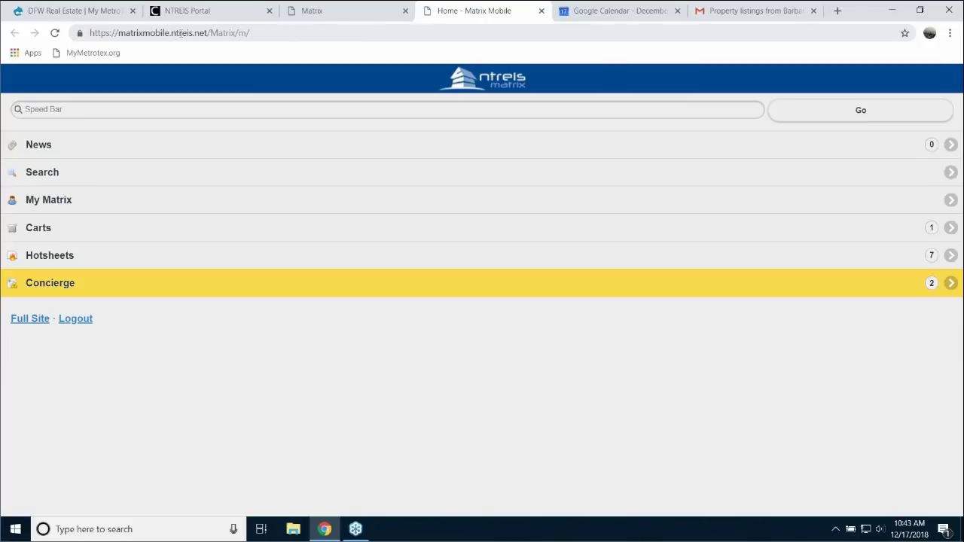
{"action": "left_click", "coordinate": [254, 33]}
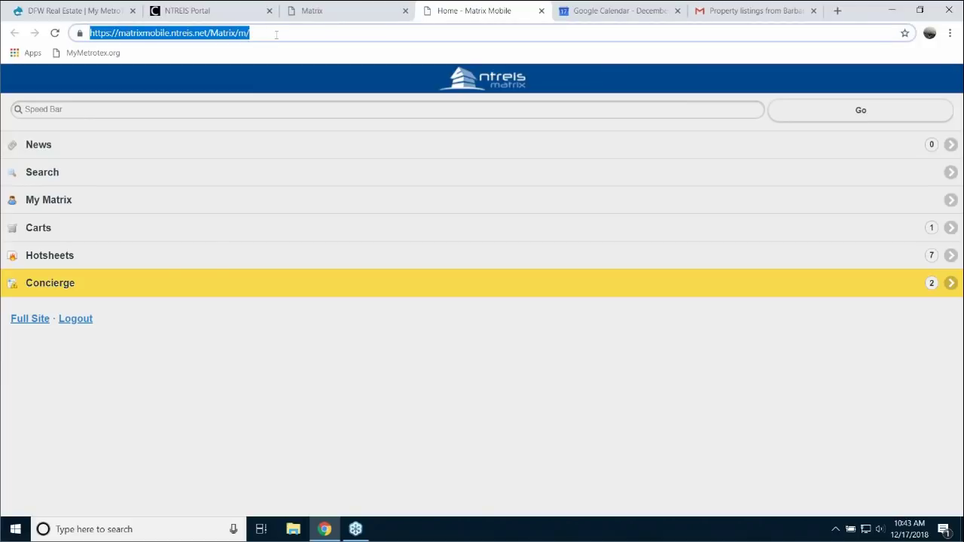
{"action": "left_click", "coordinate": [278, 35]}
{"action": "key", "text": "BackSpace"}
{"action": "key", "text": "BackSpace"}
{"action": "key", "text": "BackSpace"}
{"action": "key", "text": "BackSpace"}
{"action": "key", "text": "BackSpace"}
{"action": "key", "text": "BackSpace"}
{"action": "key", "text": "BackSpace"}
{"action": "key", "text": "BackSpace"}
{"action": "key", "text": "BackSpace"}
{"action": "key", "text": "BackSpace"}
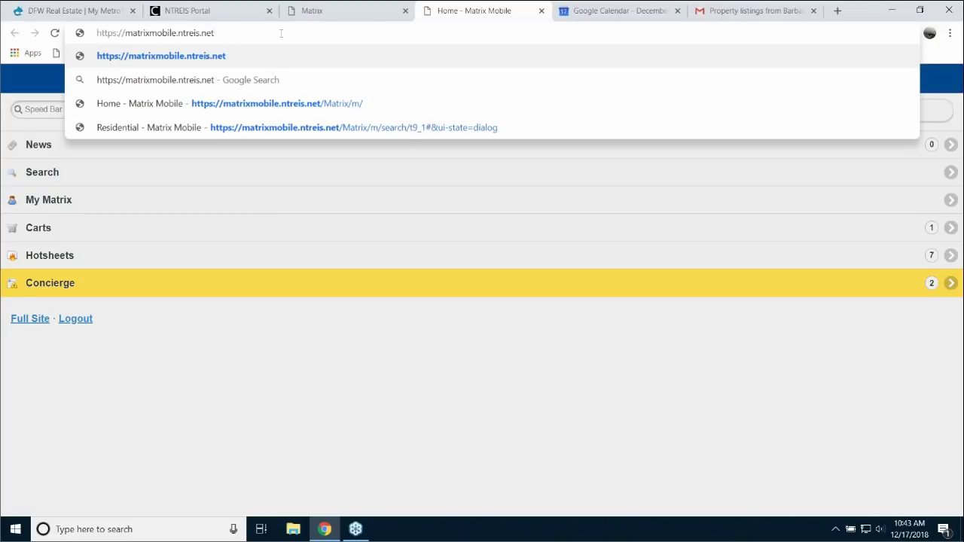
{"action": "key", "text": "Return"}
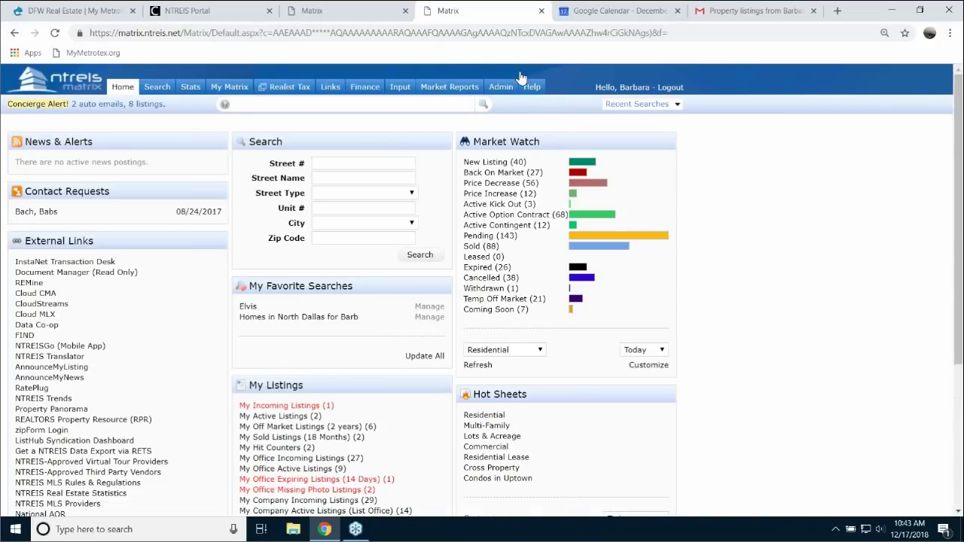
- From Help's Matrix Mobile article, open the Matrix Mobile home page in a new tab
{"action": "left_click", "coordinate": [532, 89]}
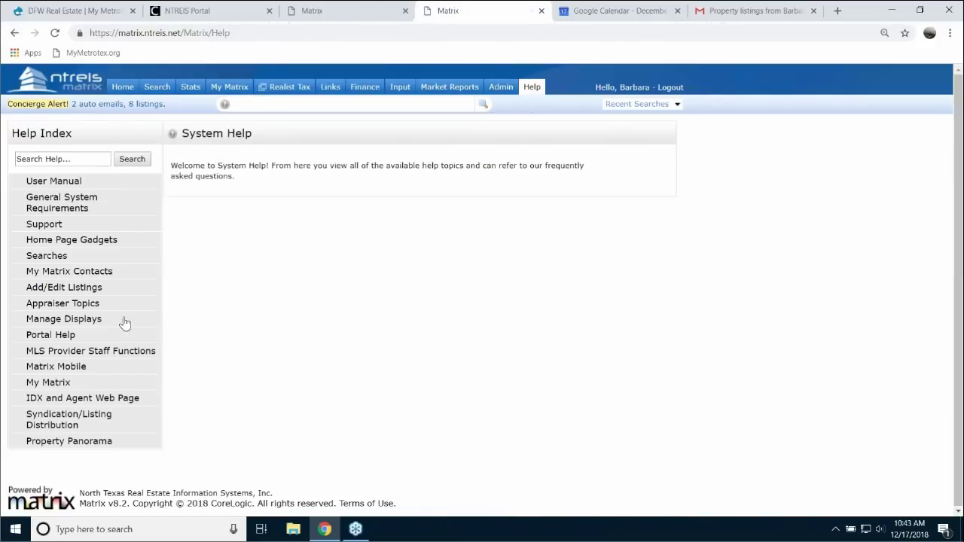
{"action": "left_click", "coordinate": [69, 367]}
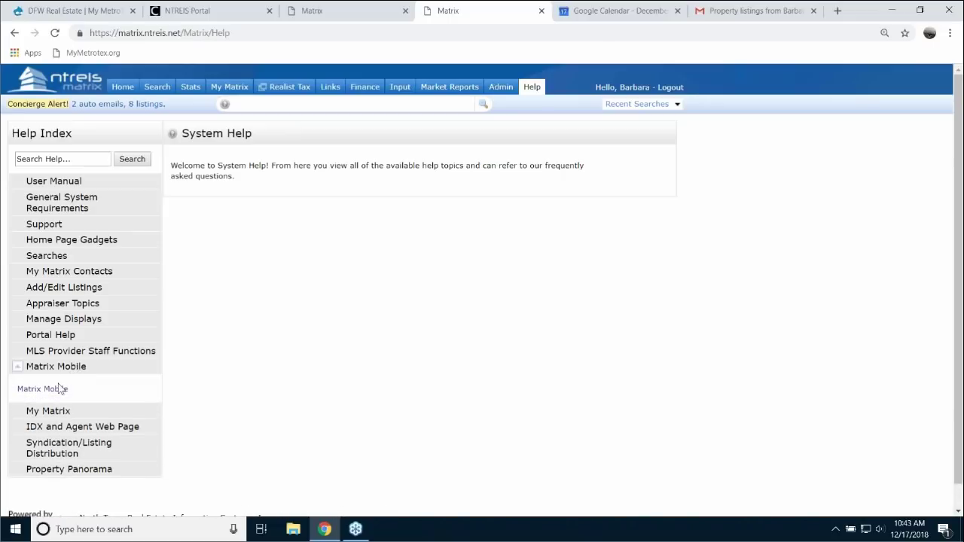
{"action": "left_click", "coordinate": [57, 397]}
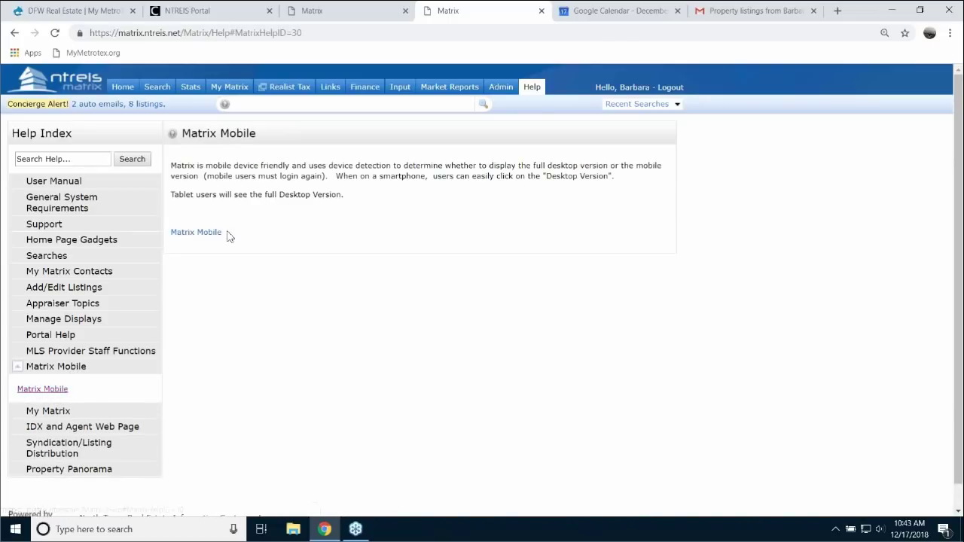
{"action": "left_click", "coordinate": [217, 236]}
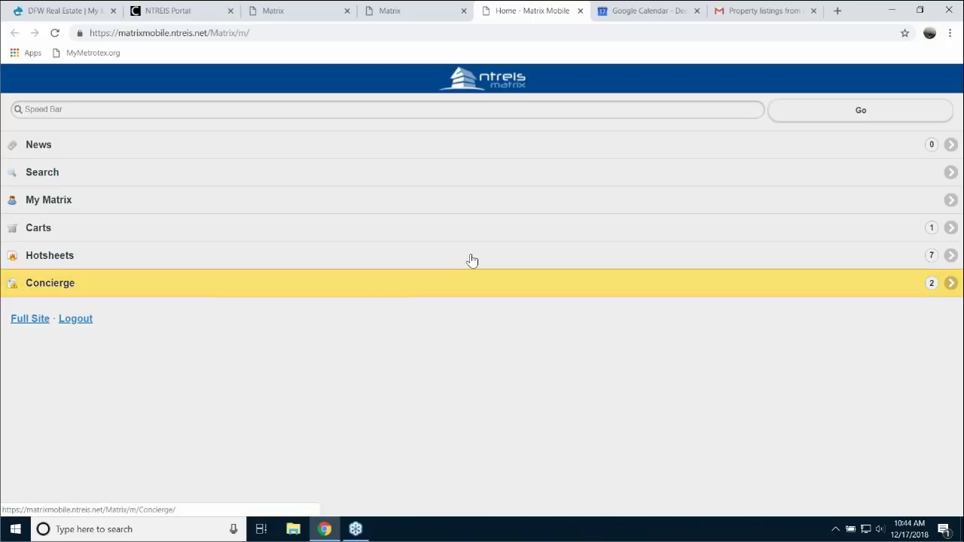
- Close the Home - Matrix Mobile tab and go back to the Matrix Home page
{"action": "left_click", "coordinate": [580, 11]}
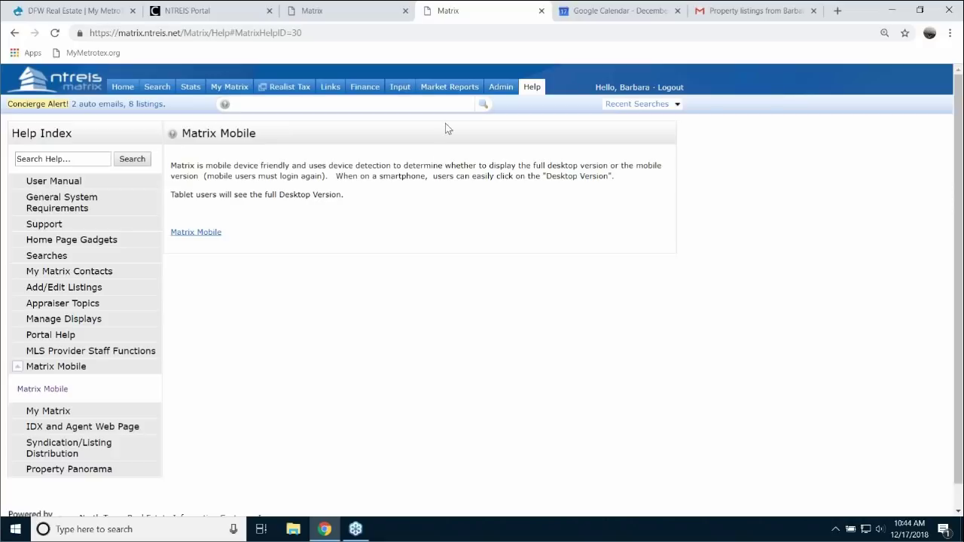
{"action": "left_click", "coordinate": [123, 89]}
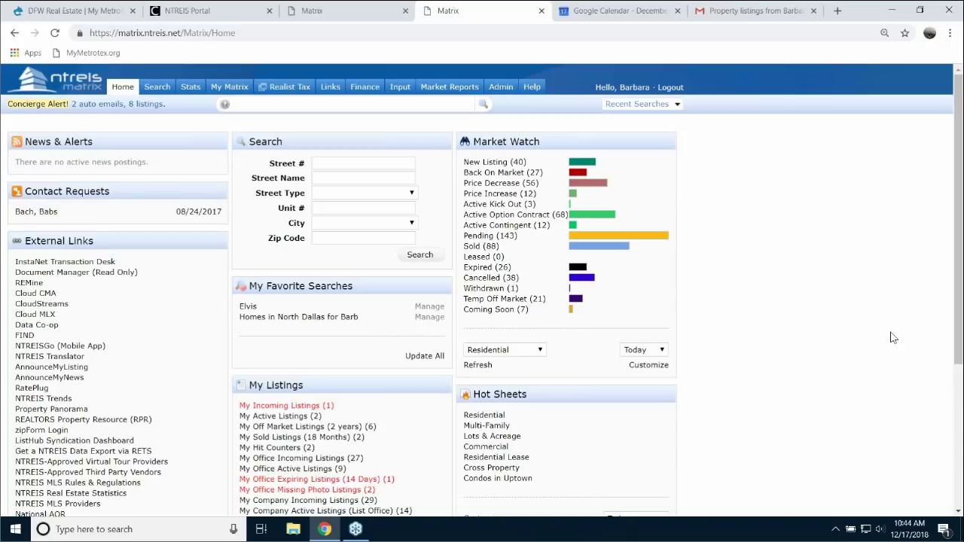
{"action": "mouse_move", "coordinate": [224, 90]}
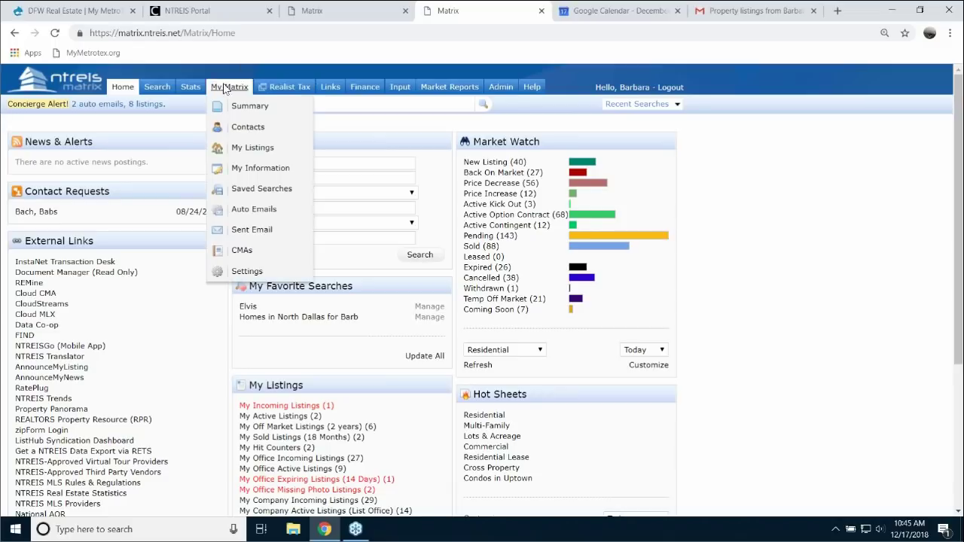
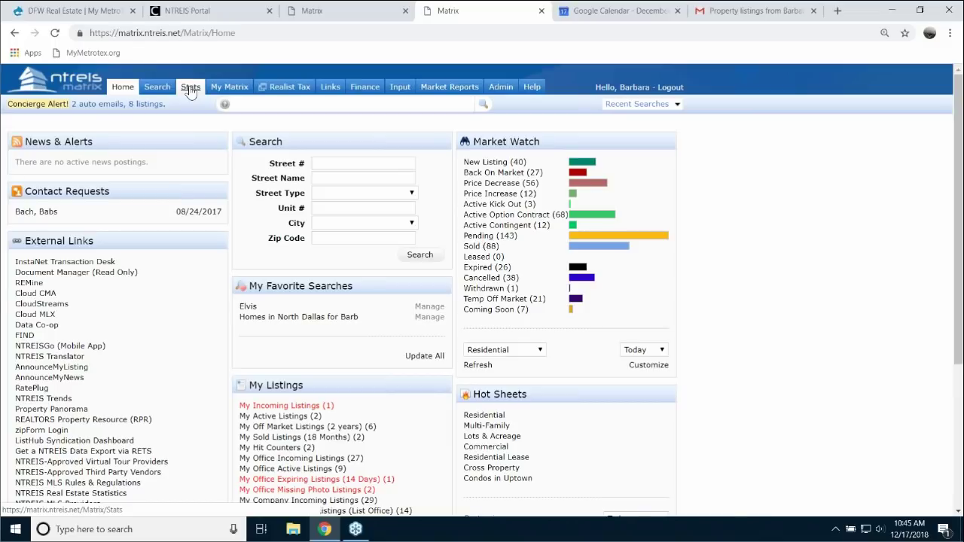
- Build a custom statistic: Year to Date (2018) time frame, Sales, $ Volume, grouped by Month
{"action": "left_click", "coordinate": [189, 88]}
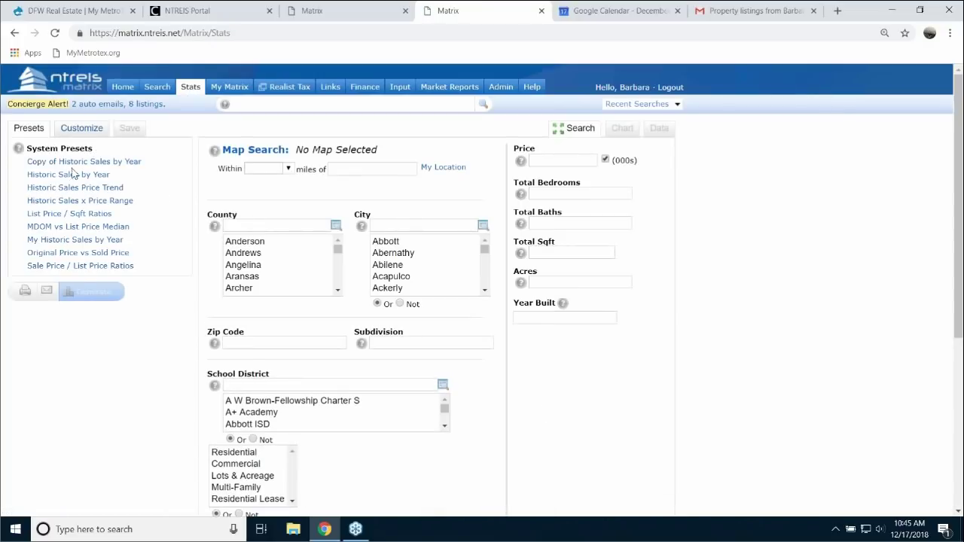
{"action": "left_click", "coordinate": [82, 130]}
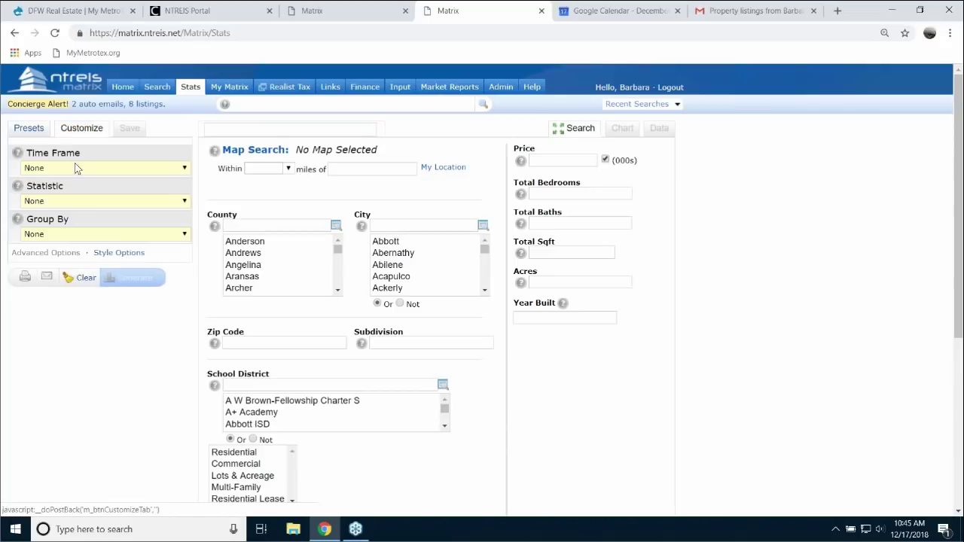
{"action": "left_click", "coordinate": [186, 168]}
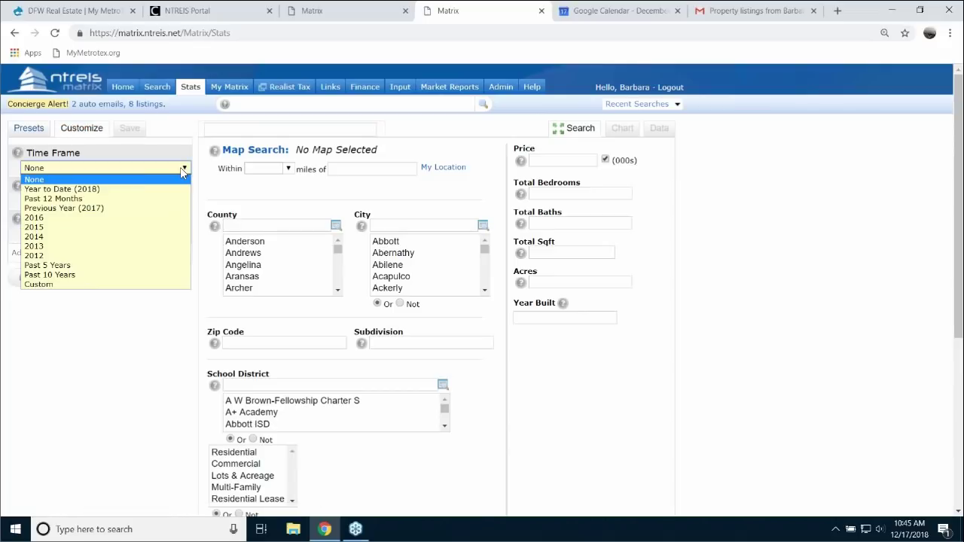
{"action": "left_click", "coordinate": [93, 189]}
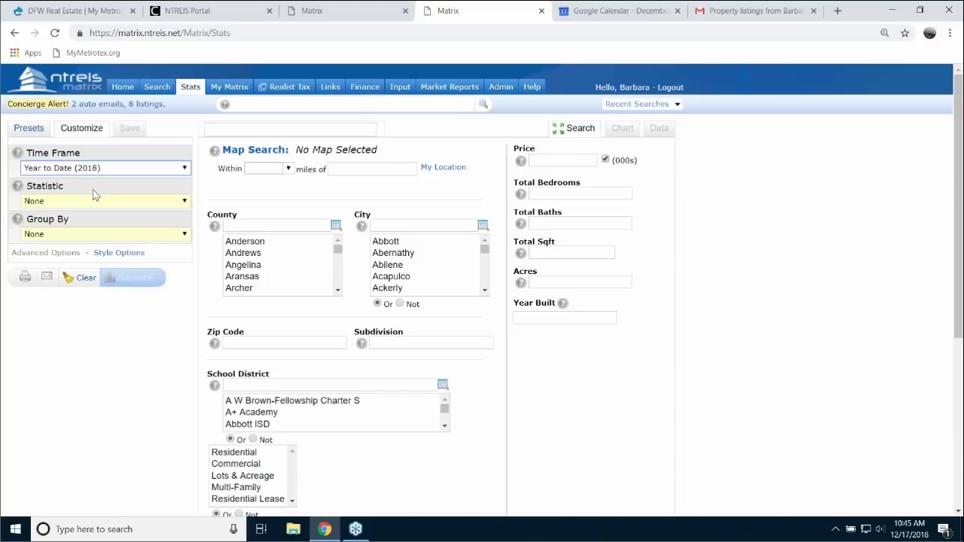
{"action": "left_click", "coordinate": [183, 202]}
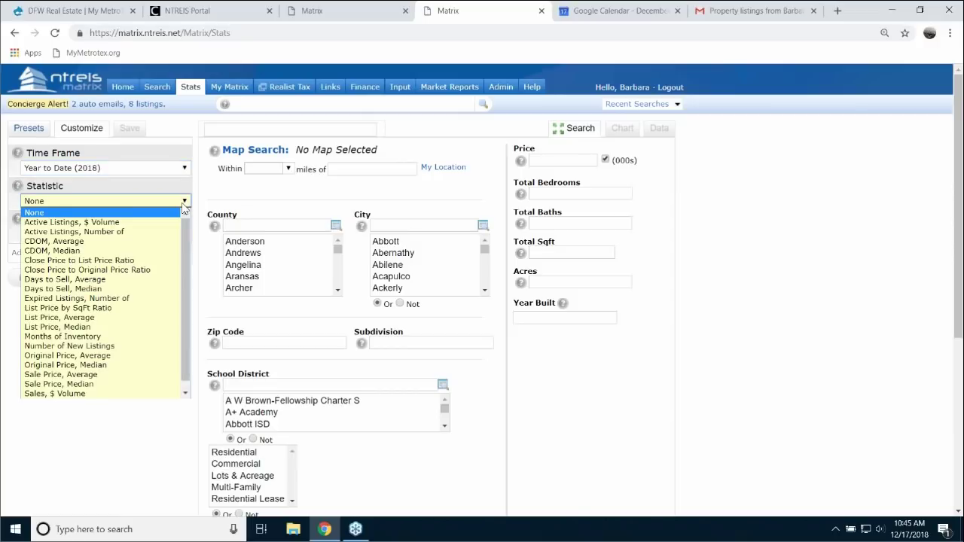
{"action": "scroll", "coordinate": [182, 230], "scroll_direction": "down", "scroll_amount": 1}
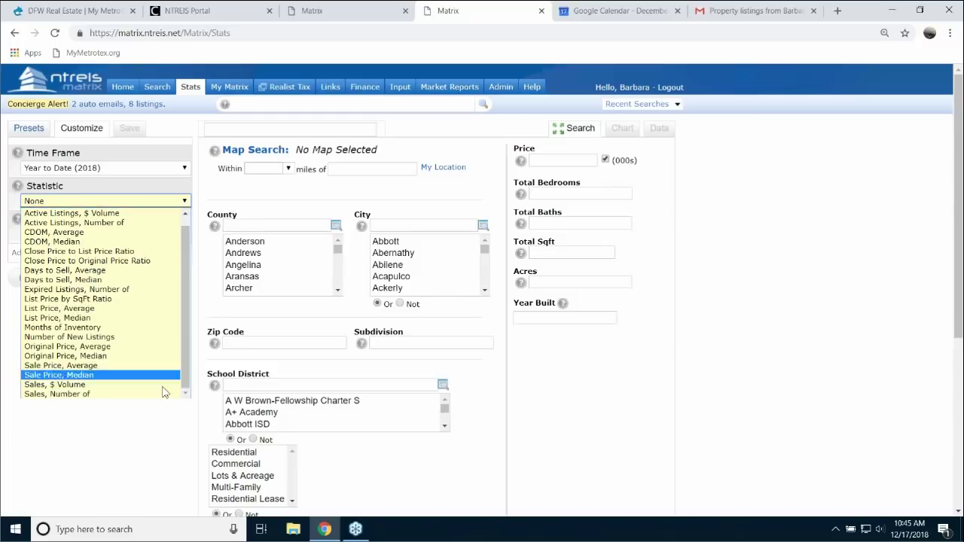
{"action": "left_click", "coordinate": [81, 386]}
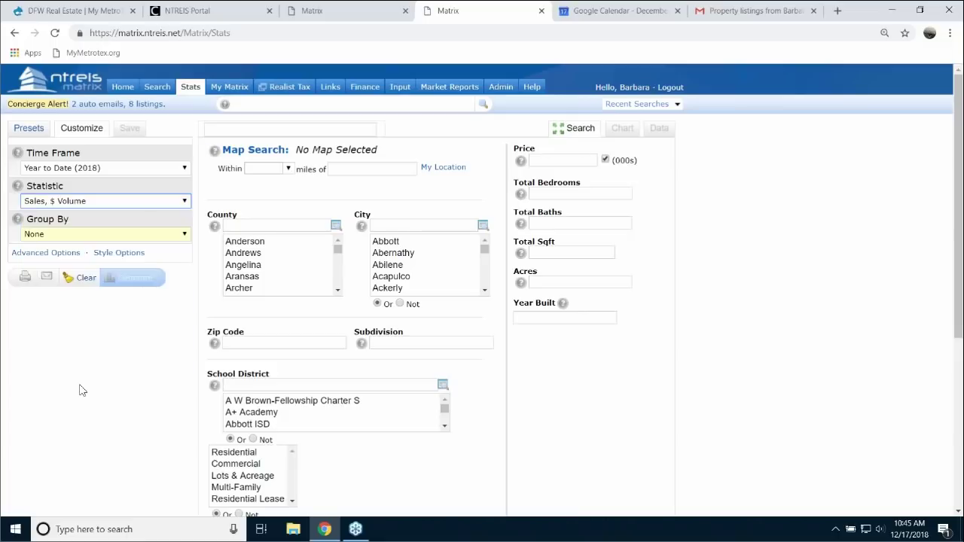
{"action": "left_click", "coordinate": [185, 237]}
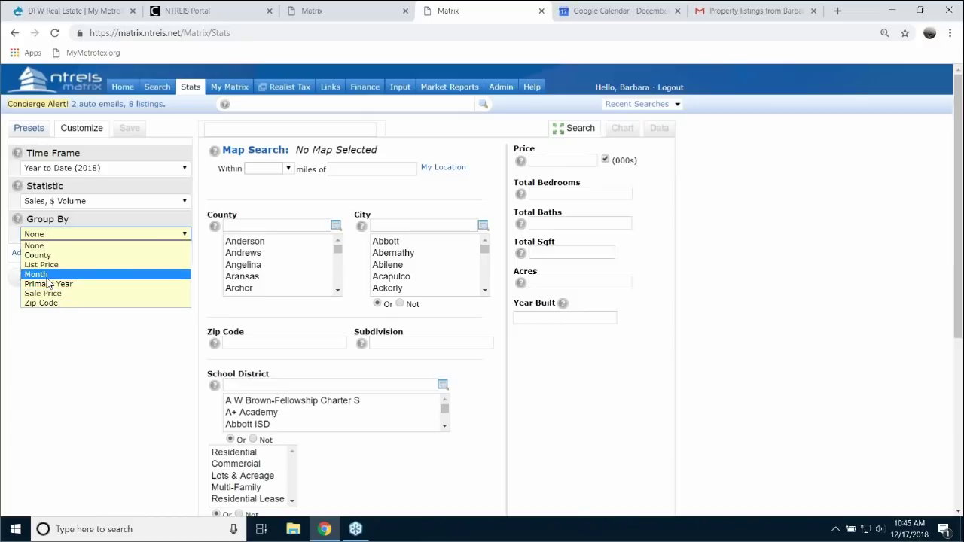
{"action": "left_click", "coordinate": [47, 275]}
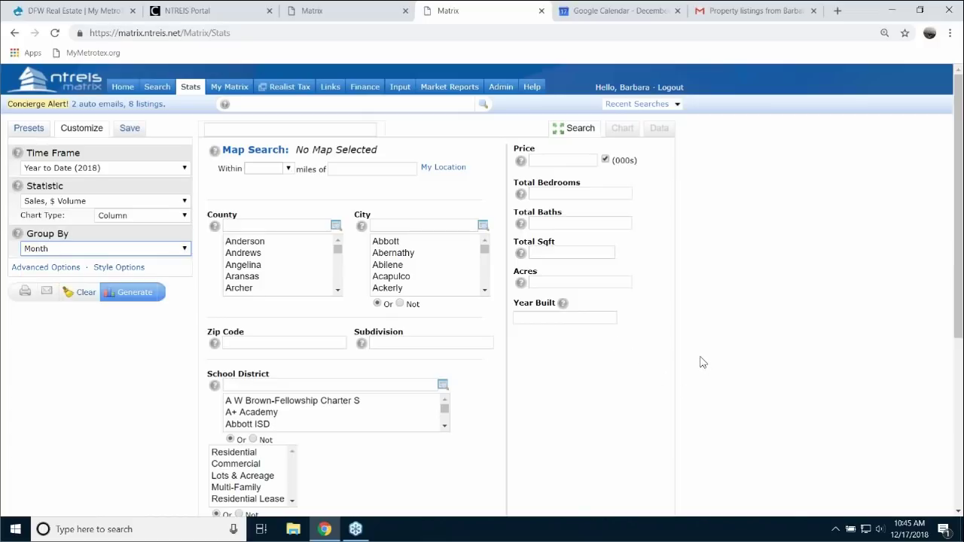
{"action": "scroll", "coordinate": [700, 362], "scroll_direction": "down", "scroll_amount": 3}
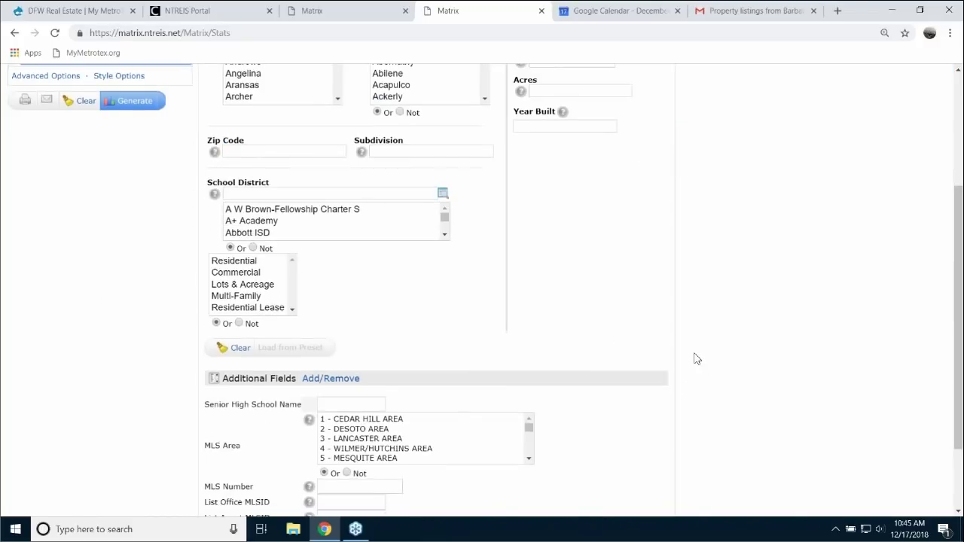
- Filter by the selling agent's MLS ID, generate the chart, and view the monthly data table
{"action": "scroll", "coordinate": [695, 357], "scroll_direction": "down", "scroll_amount": 2}
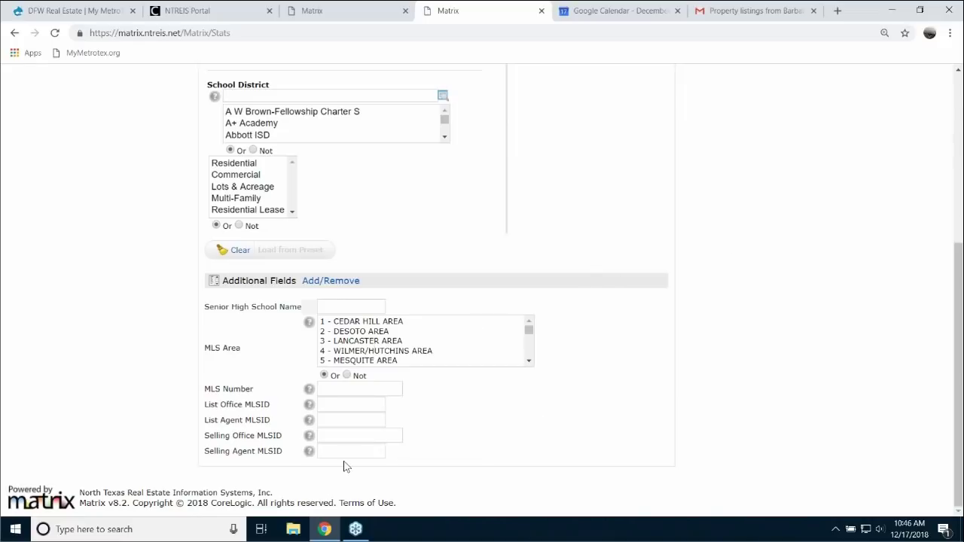
{"action": "left_click", "coordinate": [330, 451]}
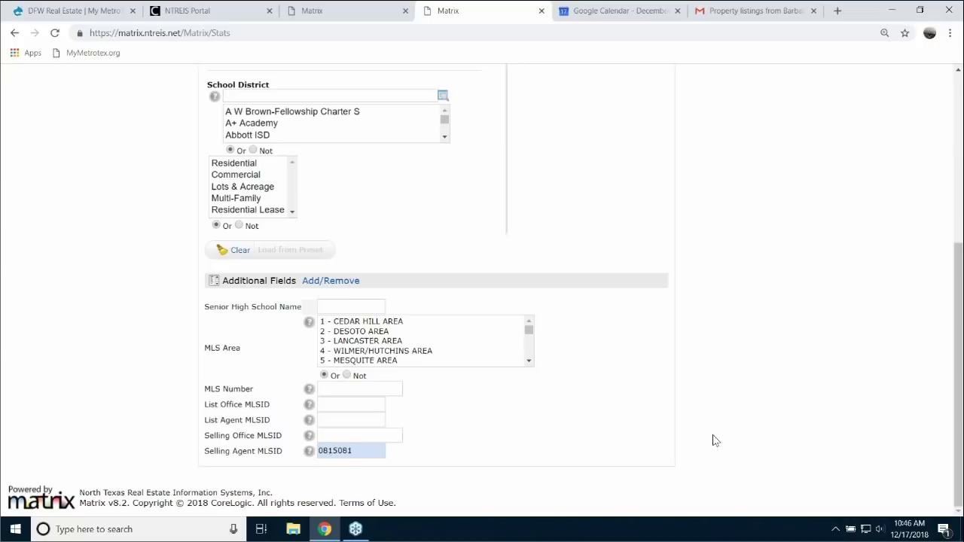
{"action": "scroll", "coordinate": [703, 426], "scroll_direction": "up", "scroll_amount": 4}
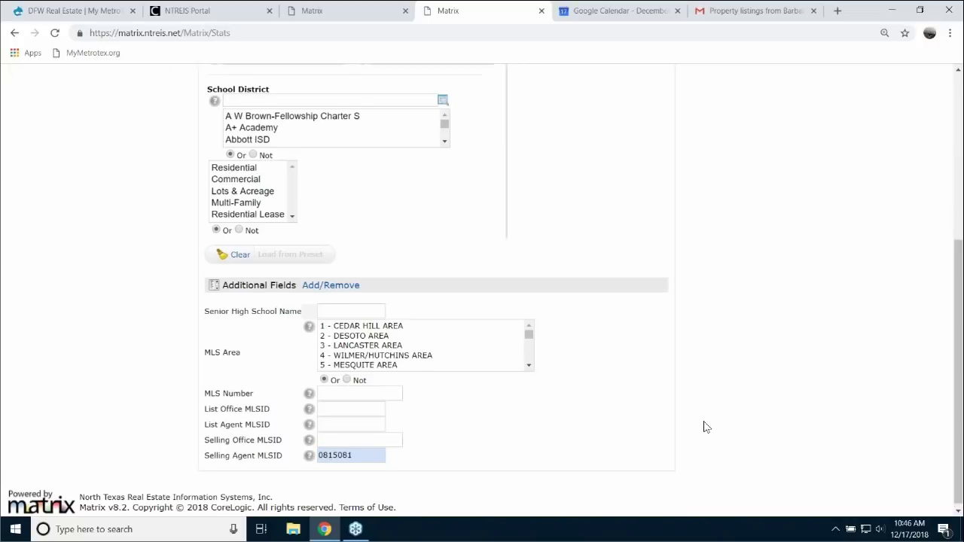
{"action": "left_click", "coordinate": [137, 296]}
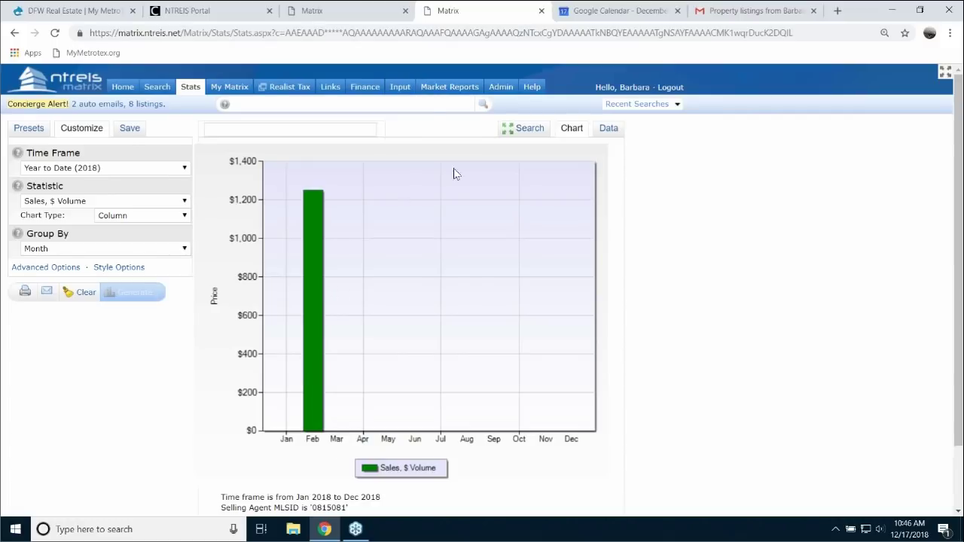
{"action": "left_click", "coordinate": [612, 129]}
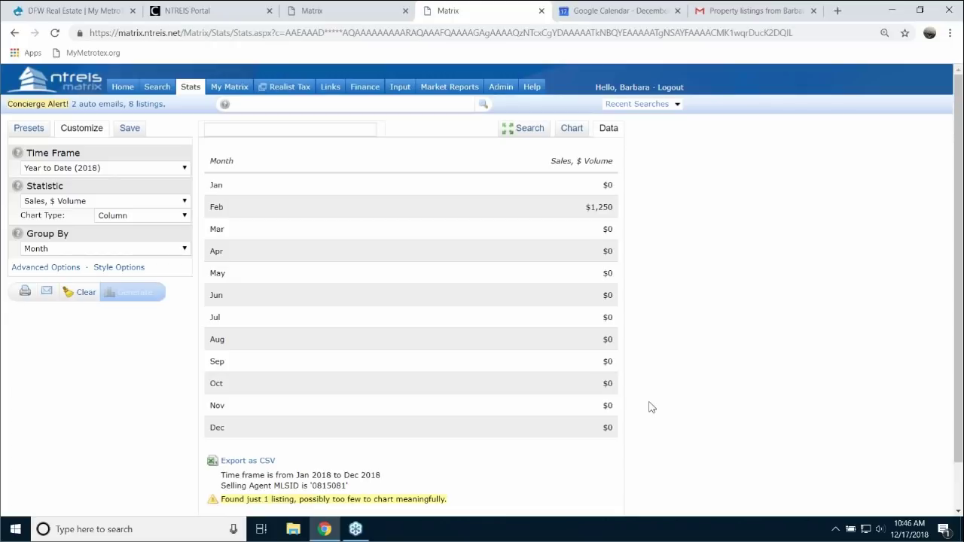
- Switch to Active Listings, Number of, move the ID to List Office MLSID, and regenerate
{"action": "left_click", "coordinate": [530, 129]}
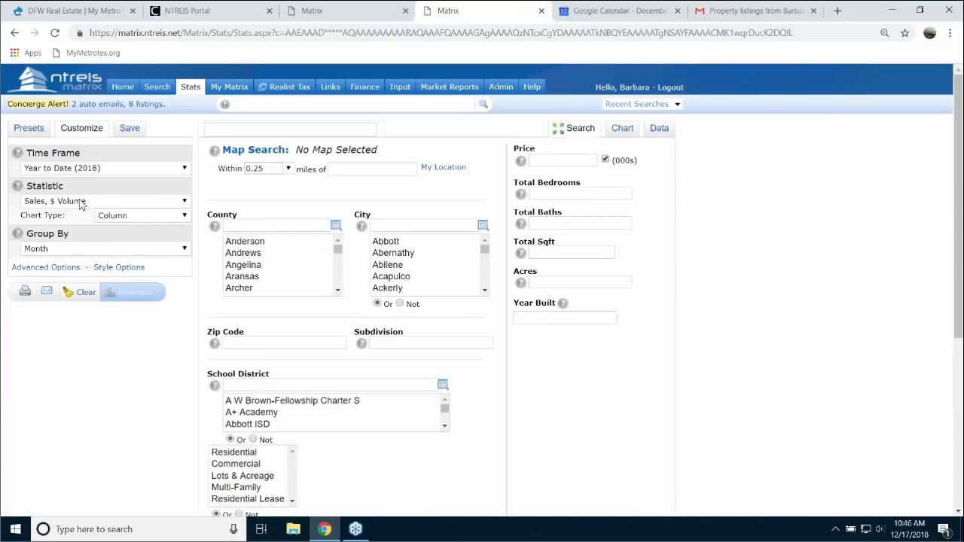
{"action": "left_click", "coordinate": [182, 204]}
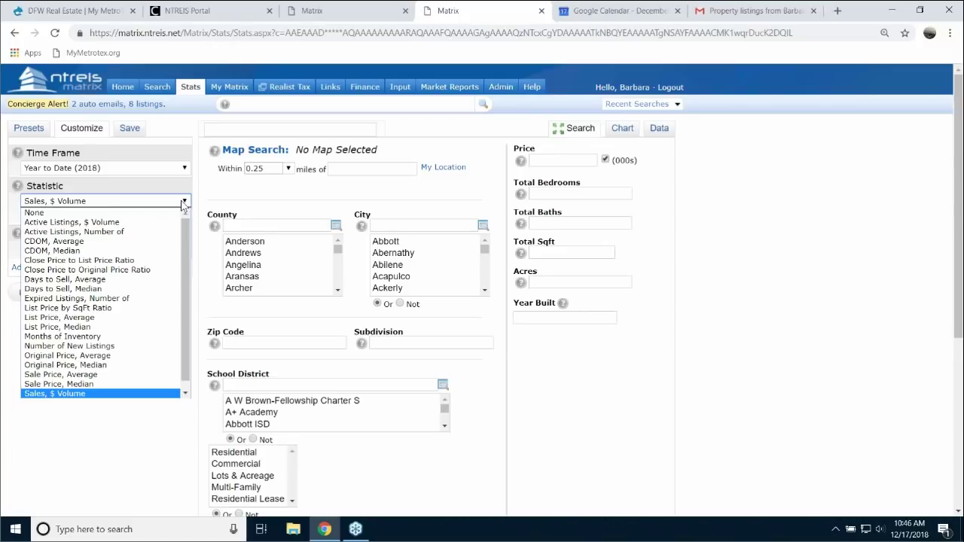
{"action": "left_click", "coordinate": [107, 232]}
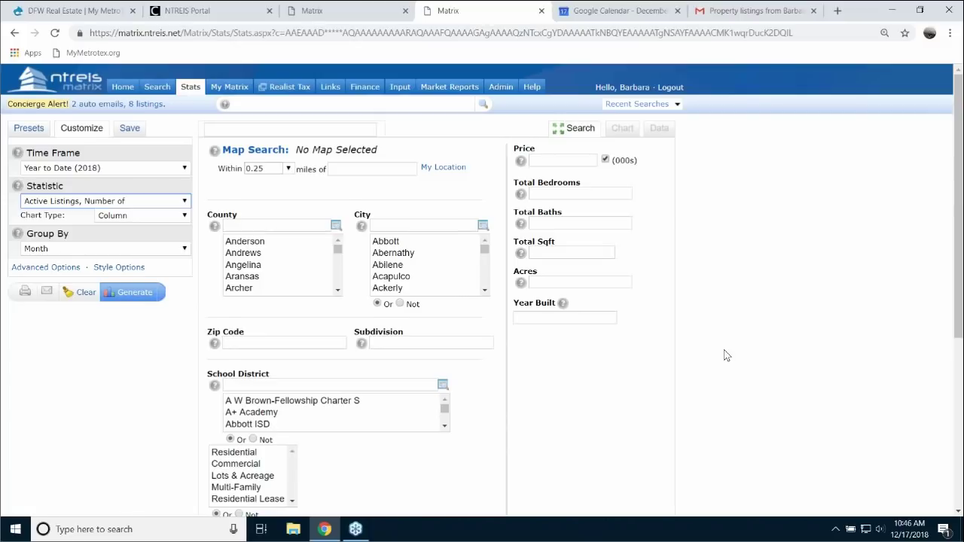
{"action": "scroll", "coordinate": [727, 355], "scroll_direction": "down", "scroll_amount": 4}
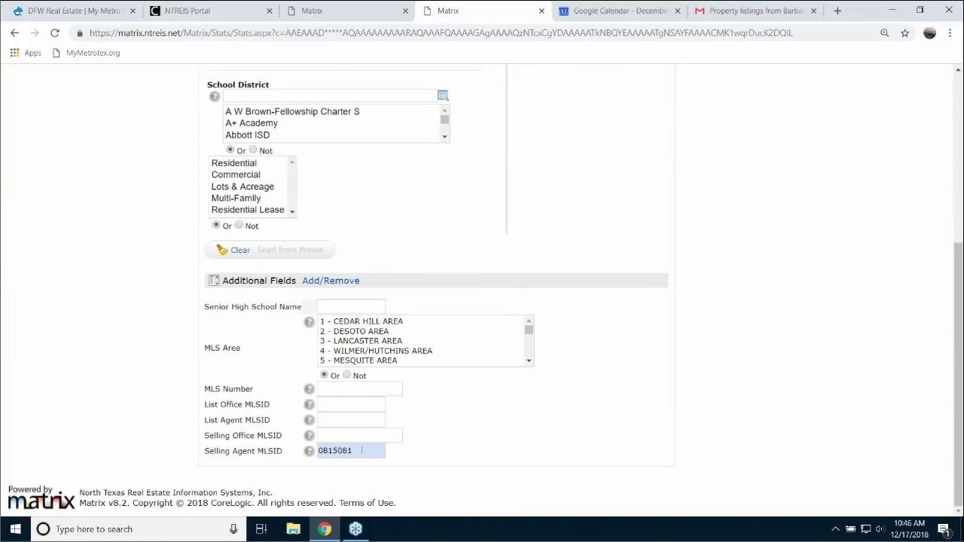
{"action": "double_click", "coordinate": [362, 450]}
{"action": "key", "text": "BackSpace"}
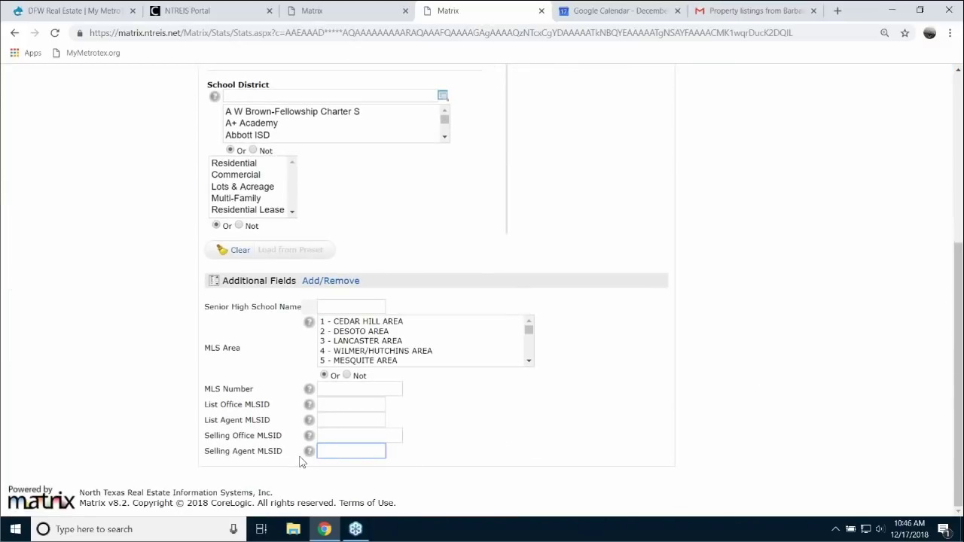
{"action": "left_click", "coordinate": [332, 406]}
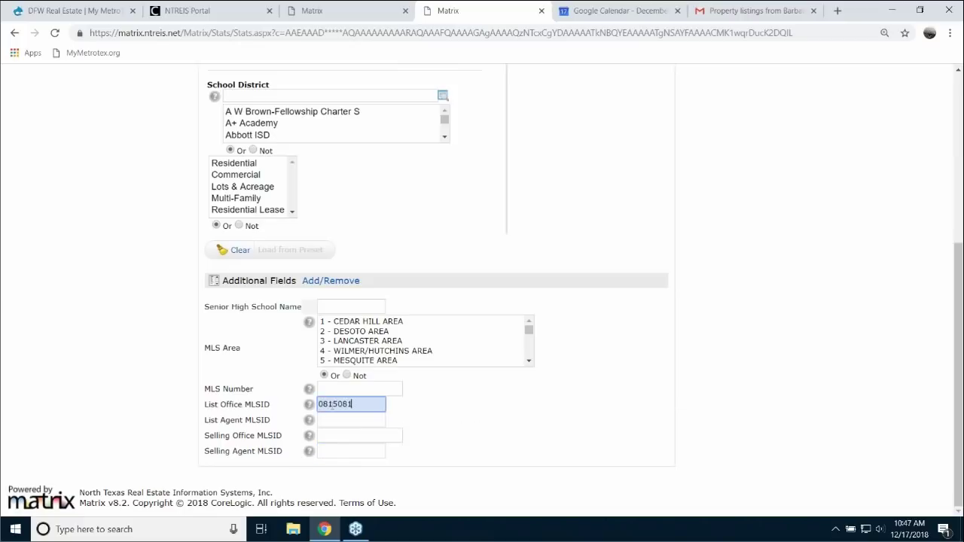
{"action": "scroll", "coordinate": [739, 457], "scroll_direction": "up", "scroll_amount": 4}
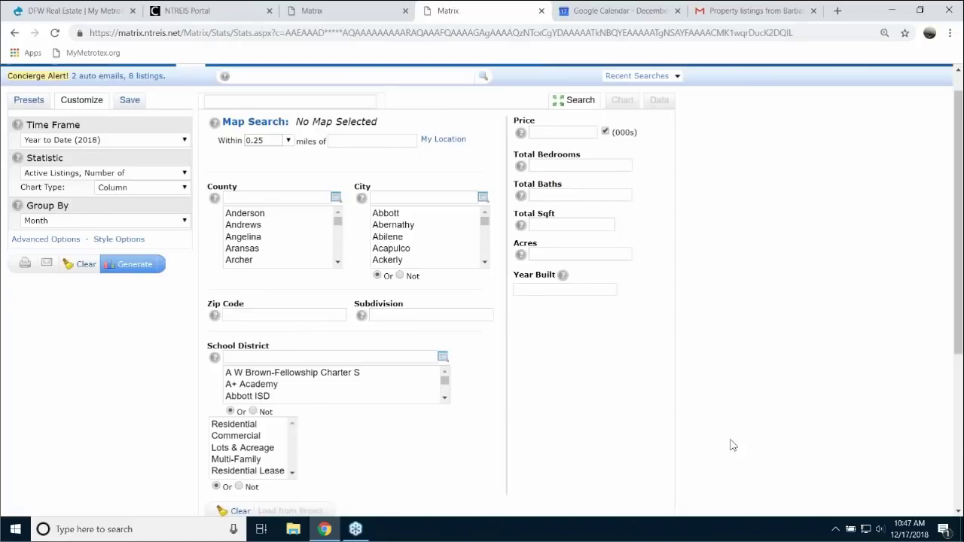
{"action": "left_click", "coordinate": [134, 294]}
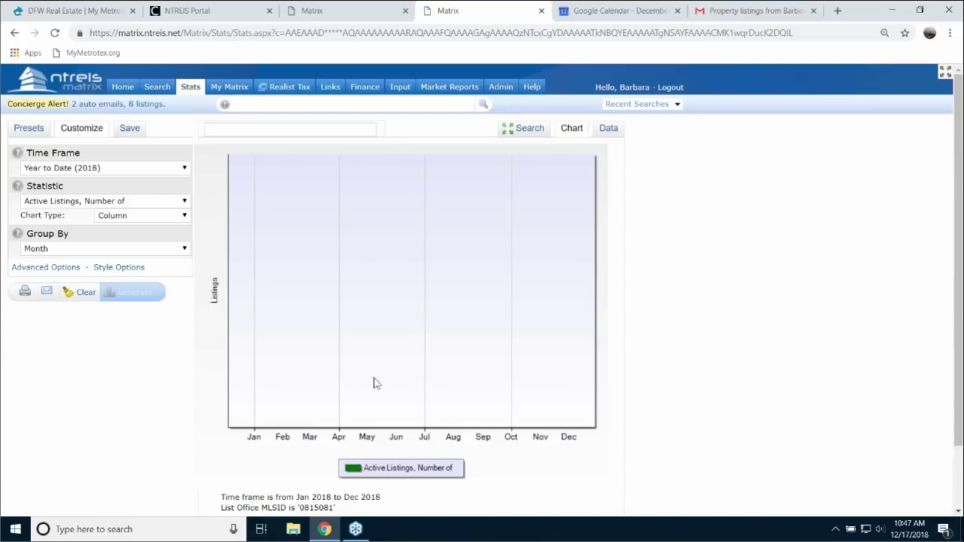
- Move the MLS ID from List Office MLSID back to Selling Agent MLSID and regenerate
{"action": "left_click", "coordinate": [527, 133]}
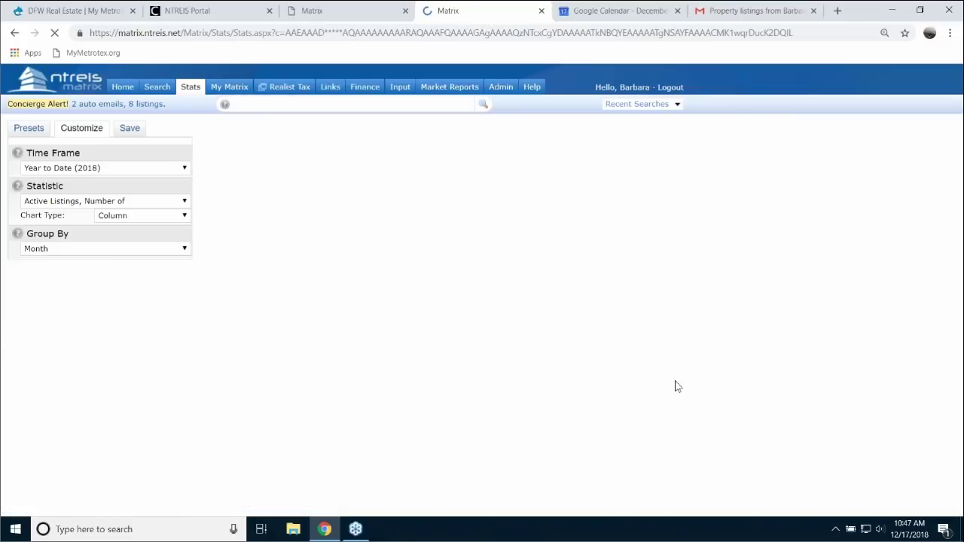
{"action": "scroll", "coordinate": [693, 398], "scroll_direction": "down", "scroll_amount": 4}
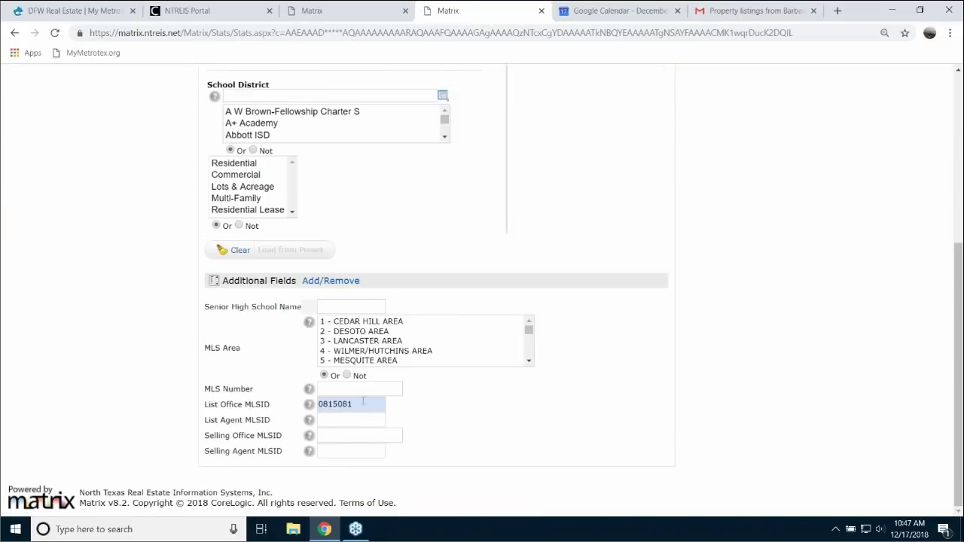
{"action": "left_click_drag", "start_coordinate": [363, 401], "coordinate": [284, 405]}
{"action": "key", "text": "BackSpace"}
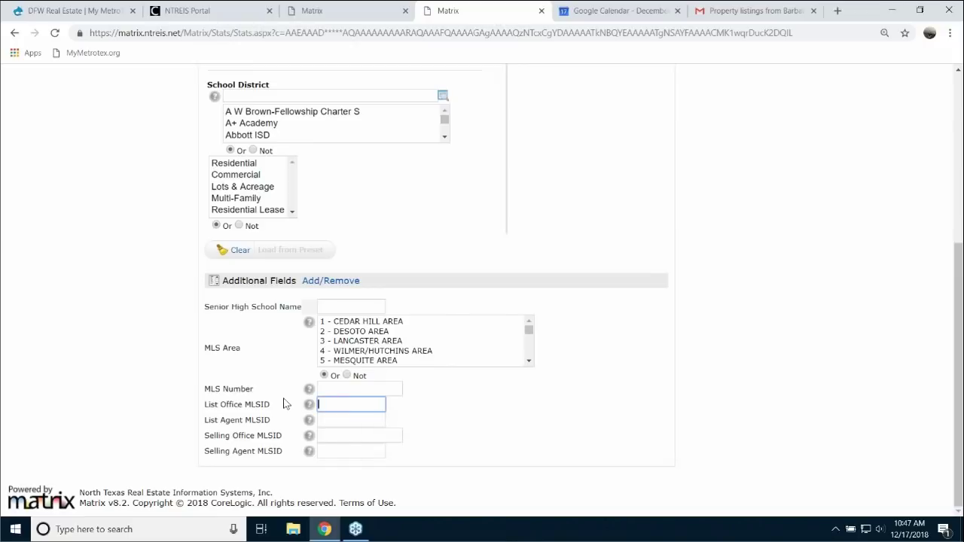
{"action": "left_click", "coordinate": [338, 452]}
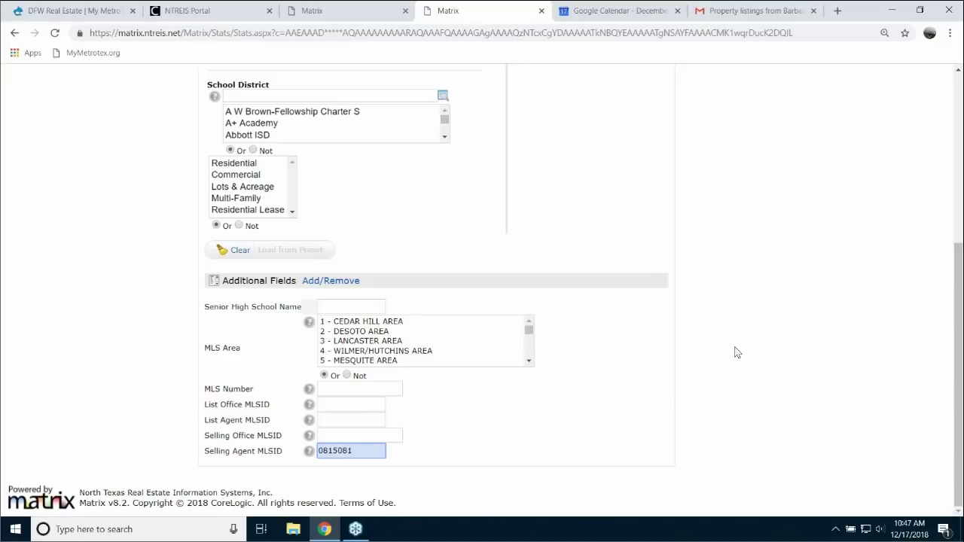
{"action": "scroll", "coordinate": [767, 321], "scroll_direction": "up", "scroll_amount": 4}
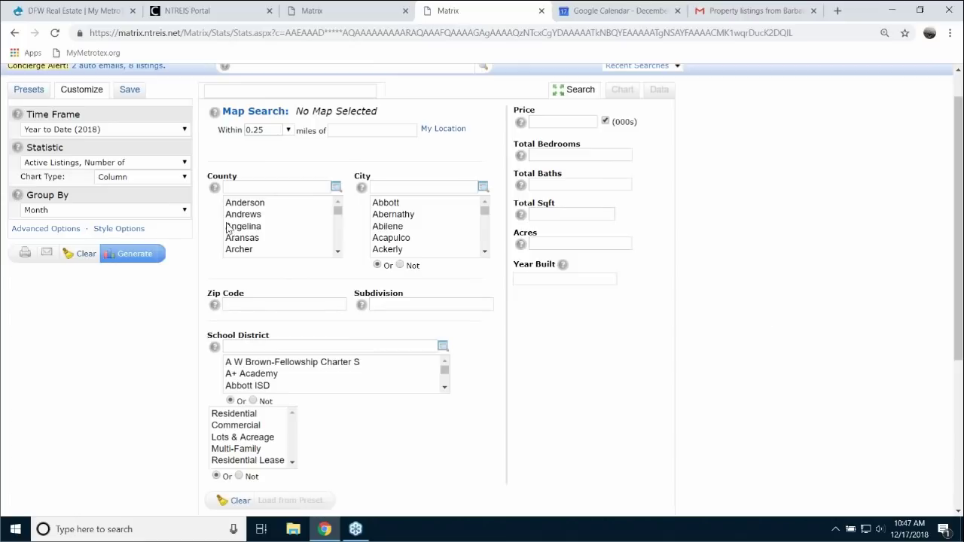
{"action": "left_click", "coordinate": [135, 257]}
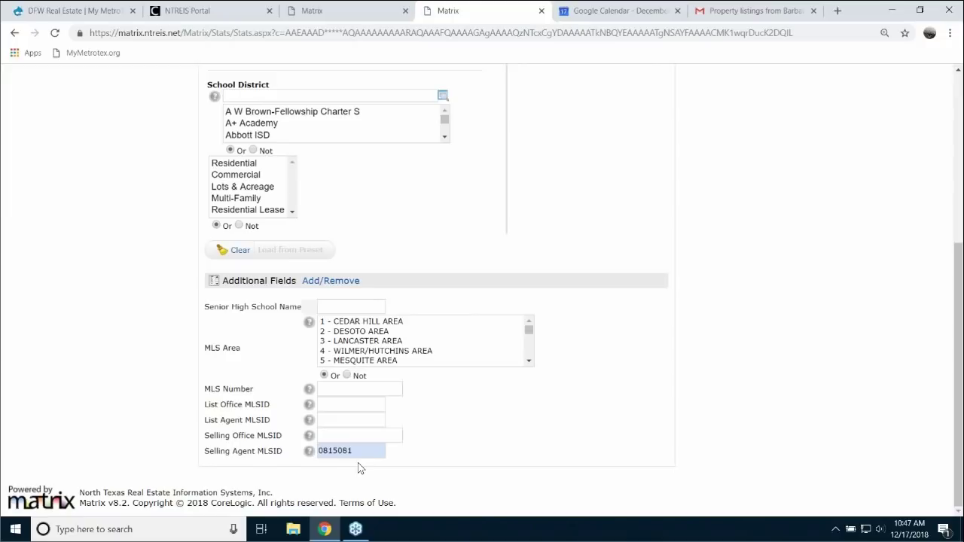
- Generate the active listings chart and view it as a monthly data table
{"action": "scroll", "coordinate": [723, 419], "scroll_direction": "up", "scroll_amount": 4}
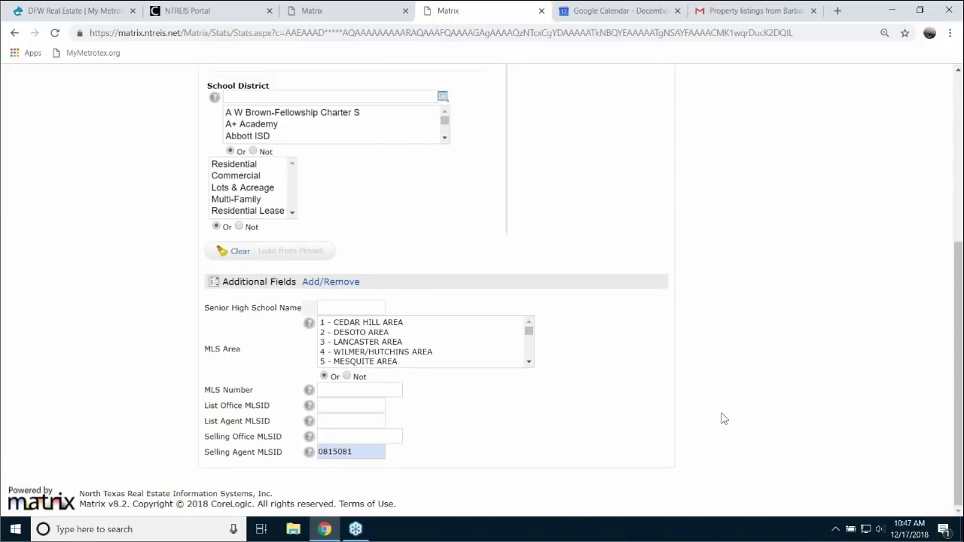
{"action": "scroll", "coordinate": [723, 419], "scroll_direction": "up", "scroll_amount": 1}
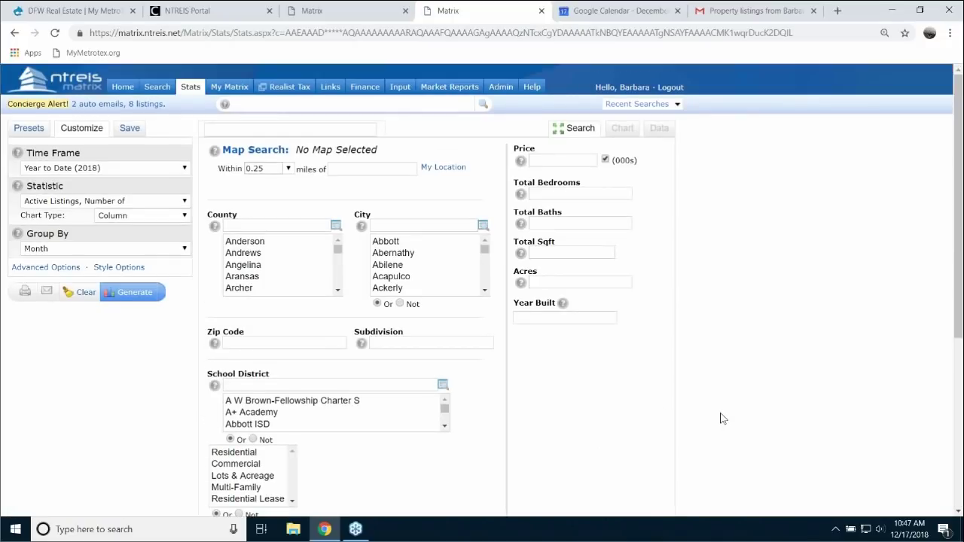
{"action": "left_click", "coordinate": [131, 295]}
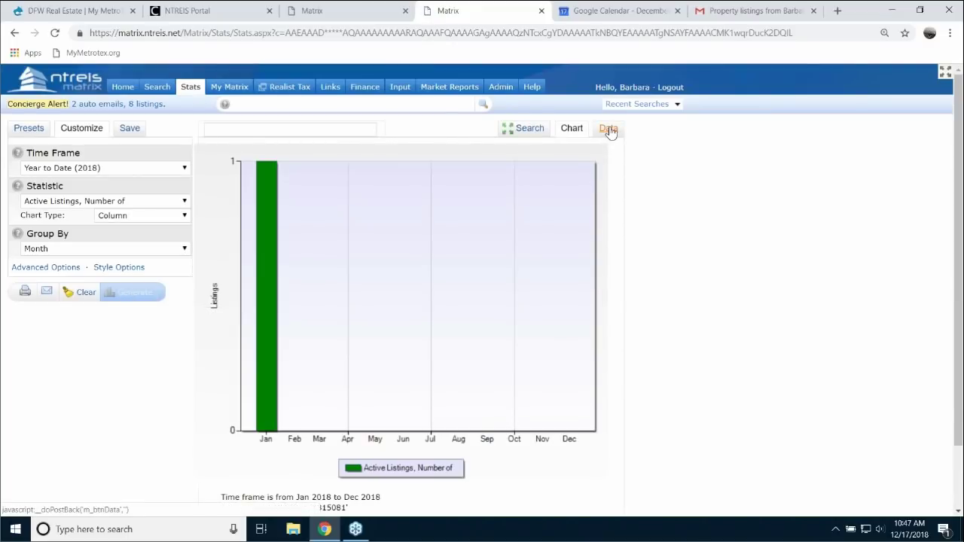
{"action": "left_click", "coordinate": [609, 129]}
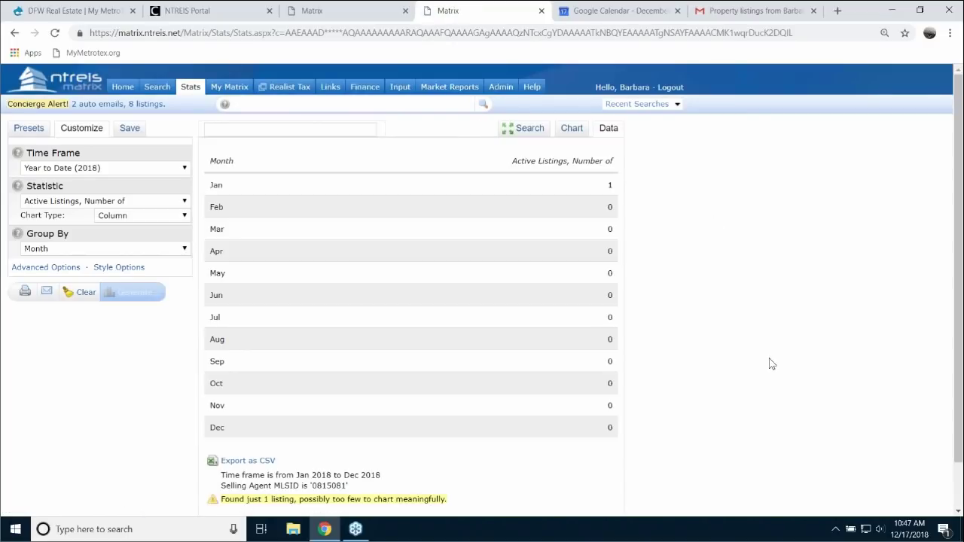
{"action": "scroll", "coordinate": [753, 361], "scroll_direction": "down", "scroll_amount": 1}
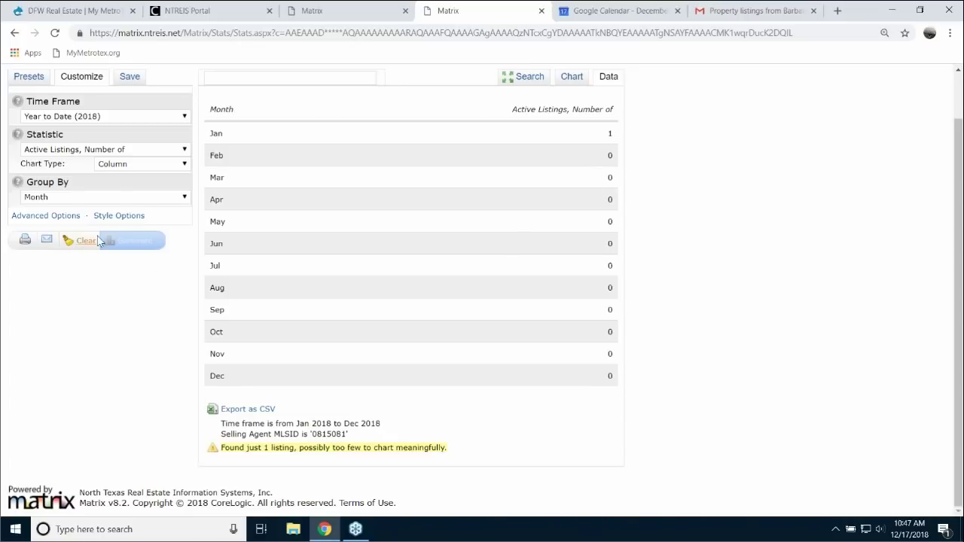
- Clear all stats criteria and delete the leftover Selling Agent MLSID value
{"action": "left_click", "coordinate": [78, 245]}
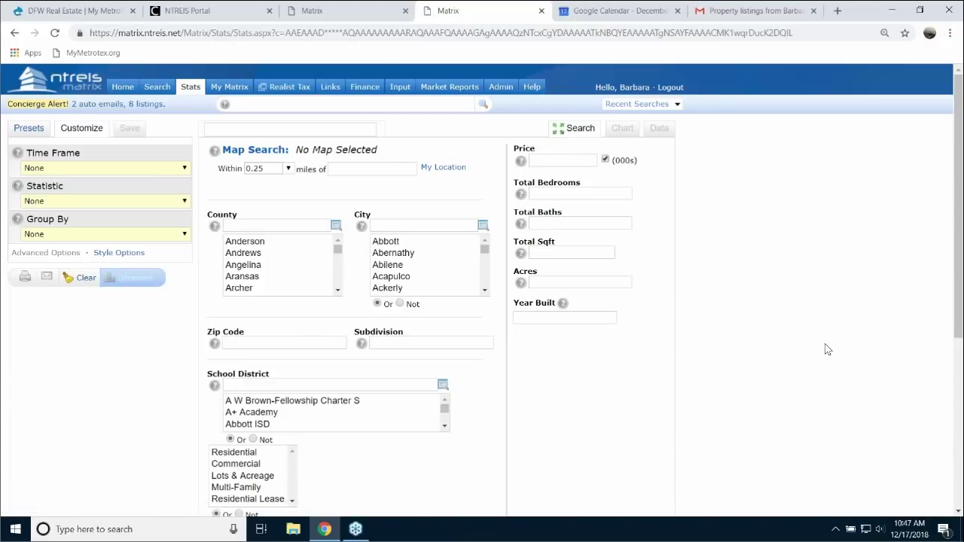
{"action": "scroll", "coordinate": [825, 350], "scroll_direction": "down", "scroll_amount": 2}
{"action": "scroll", "coordinate": [825, 353], "scroll_direction": "up", "scroll_amount": 3}
{"action": "scroll", "coordinate": [825, 353], "scroll_direction": "down", "scroll_amount": 5}
{"action": "left_click_drag", "start_coordinate": [369, 452], "coordinate": [243, 454]}
{"action": "key", "text": "BackSpace"}
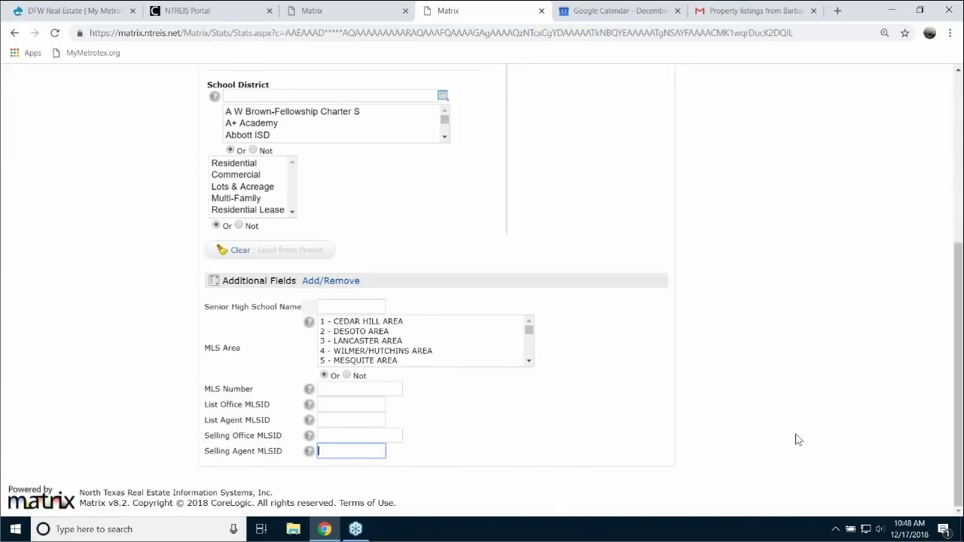
{"action": "scroll", "coordinate": [799, 440], "scroll_direction": "up", "scroll_amount": 1}
{"action": "scroll", "coordinate": [799, 440], "scroll_direction": "up", "scroll_amount": 4}
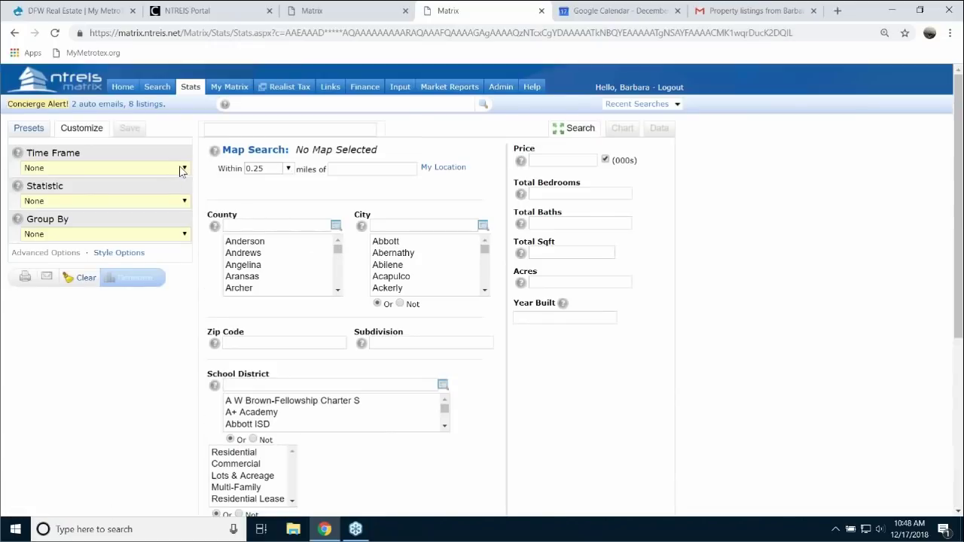
- Set the time frame to Year to Date (2018) and the statistic to Active Listings, Number of
{"action": "left_click", "coordinate": [182, 168]}
{"action": "left_click", "coordinate": [89, 193]}
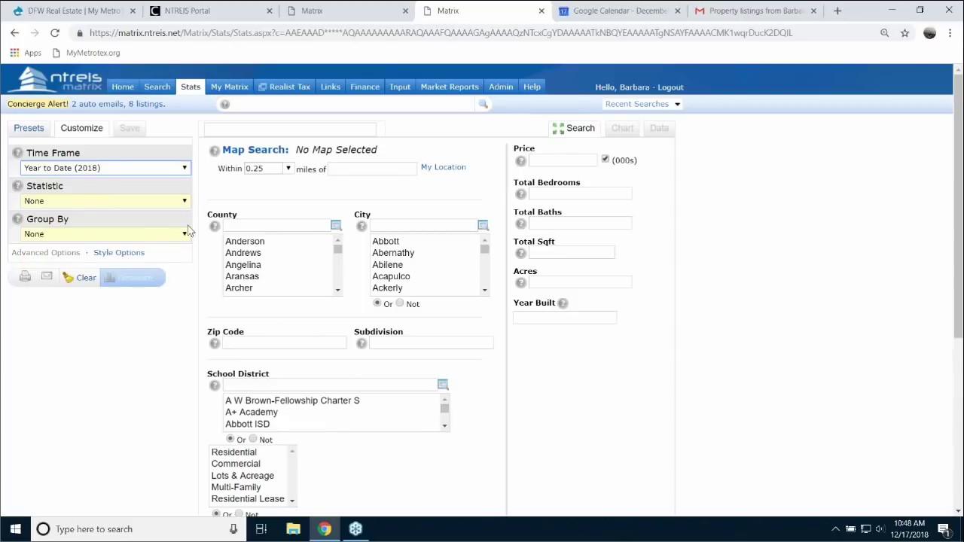
{"action": "left_click", "coordinate": [185, 202]}
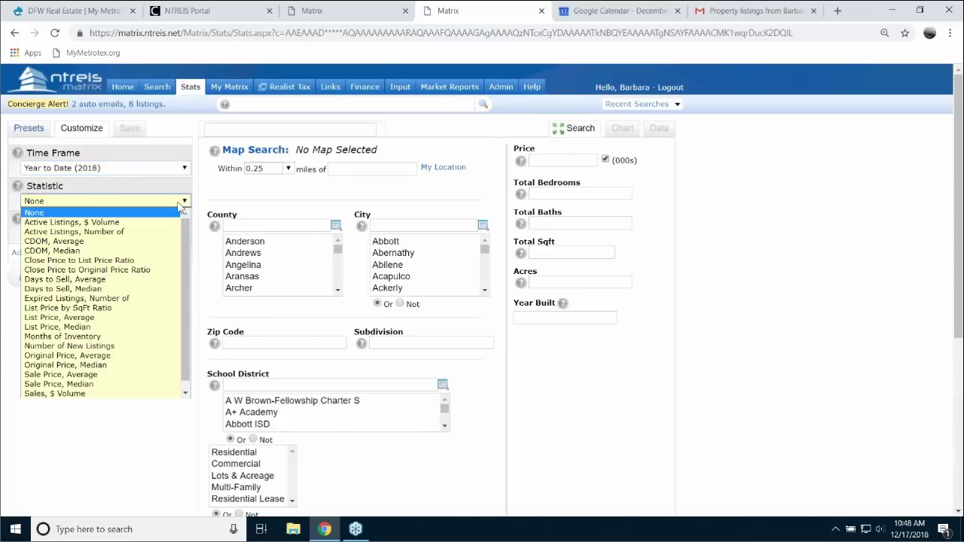
{"action": "left_click", "coordinate": [99, 233]}
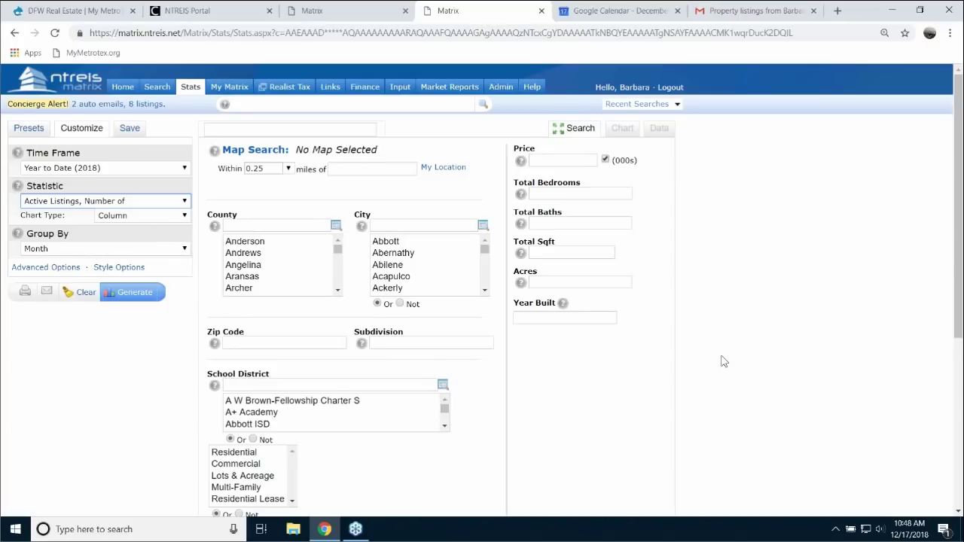
{"action": "scroll", "coordinate": [721, 362], "scroll_direction": "down", "scroll_amount": 4}
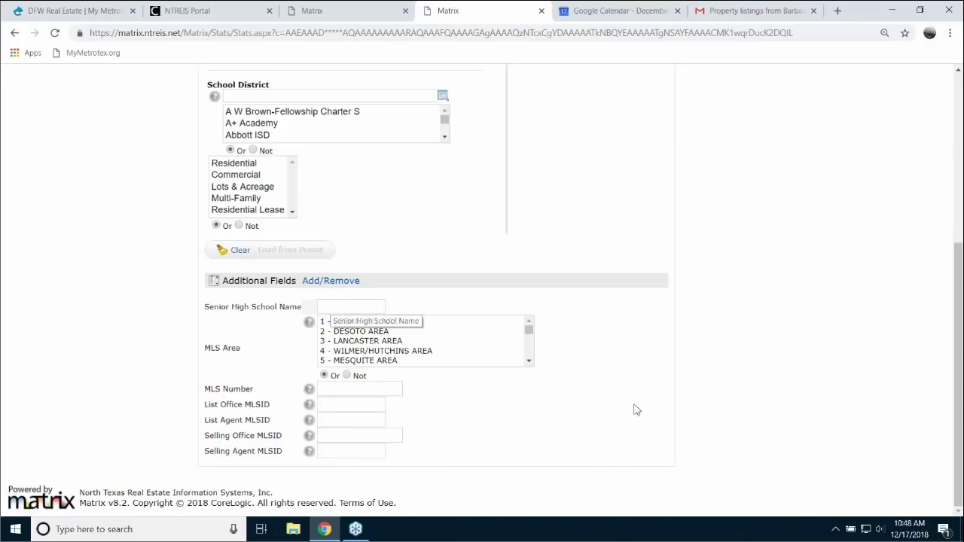
{"action": "scroll", "coordinate": [676, 426], "scroll_direction": "up", "scroll_amount": 1}
{"action": "scroll", "coordinate": [642, 397], "scroll_direction": "up", "scroll_amount": 2}
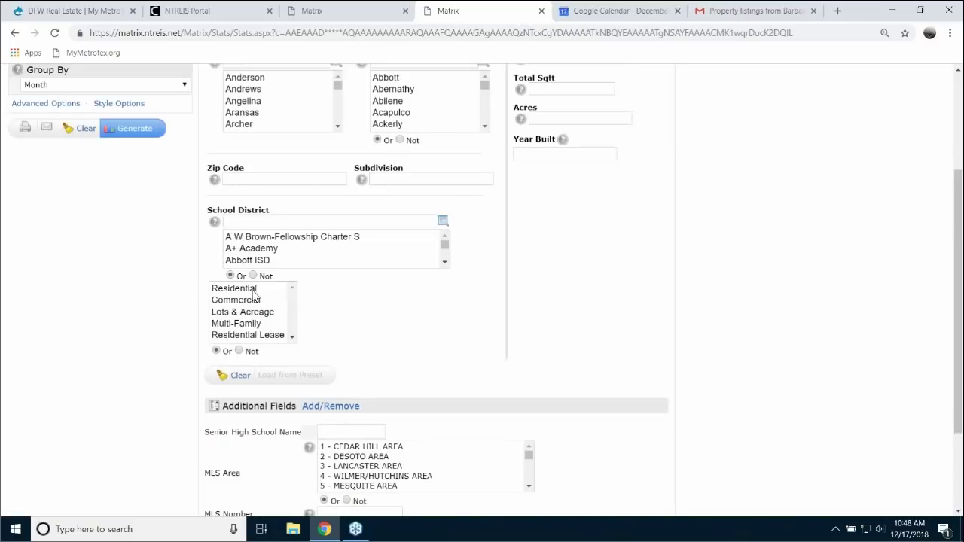
- Limit to Residential properties in zip code 75235 and generate the chart
{"action": "key", "text": "ctrl+a"}
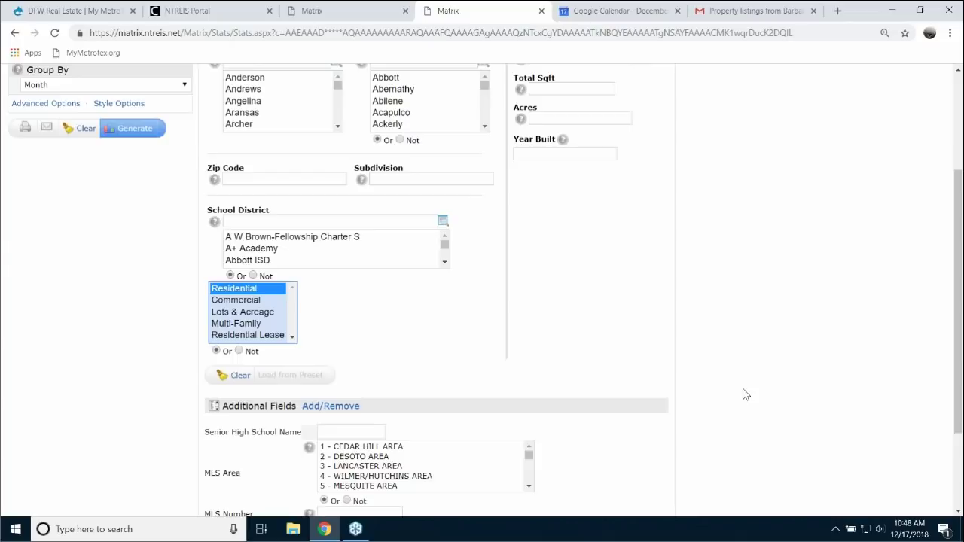
{"action": "scroll", "coordinate": [743, 395], "scroll_direction": "up", "scroll_amount": 3}
{"action": "left_click", "coordinate": [254, 344]}
{"action": "type", "text": "75"}
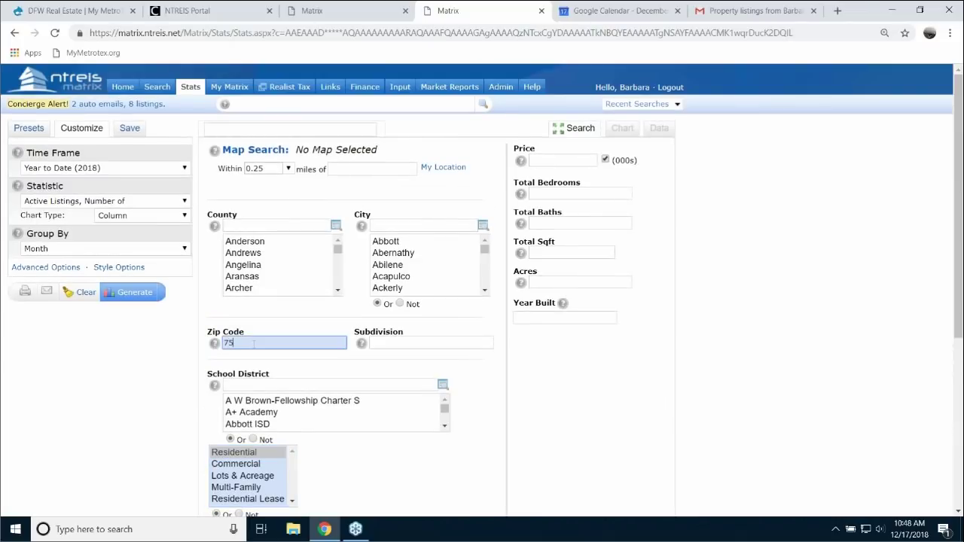
{"action": "type", "text": "235"}
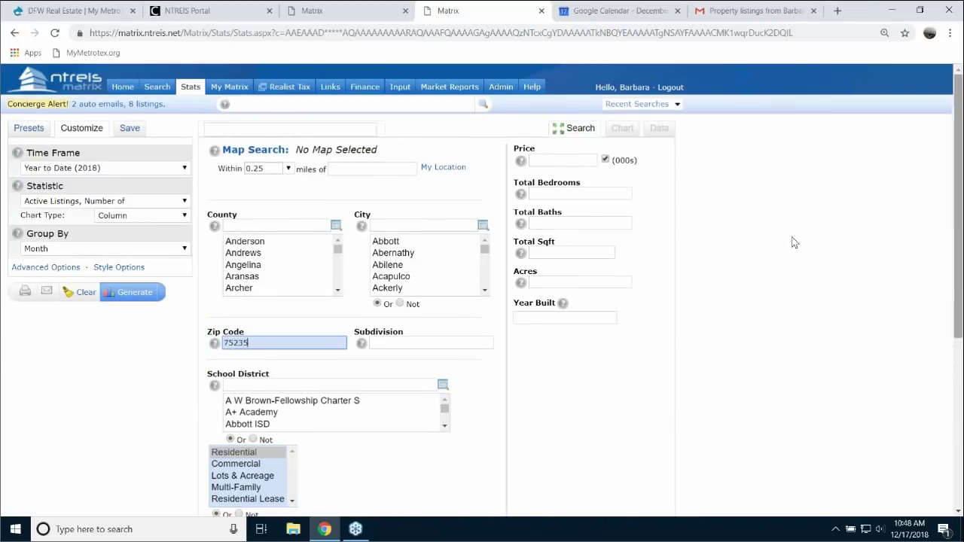
{"action": "left_click", "coordinate": [143, 300]}
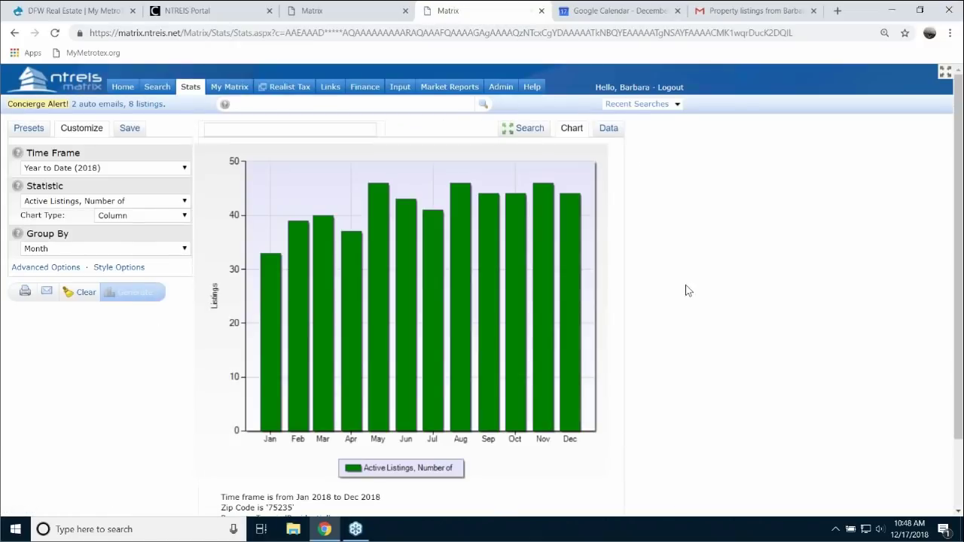
- View the 75235 active-listings results as a monthly data table (Jan 33 through Dec 44)
{"action": "left_click", "coordinate": [609, 129]}
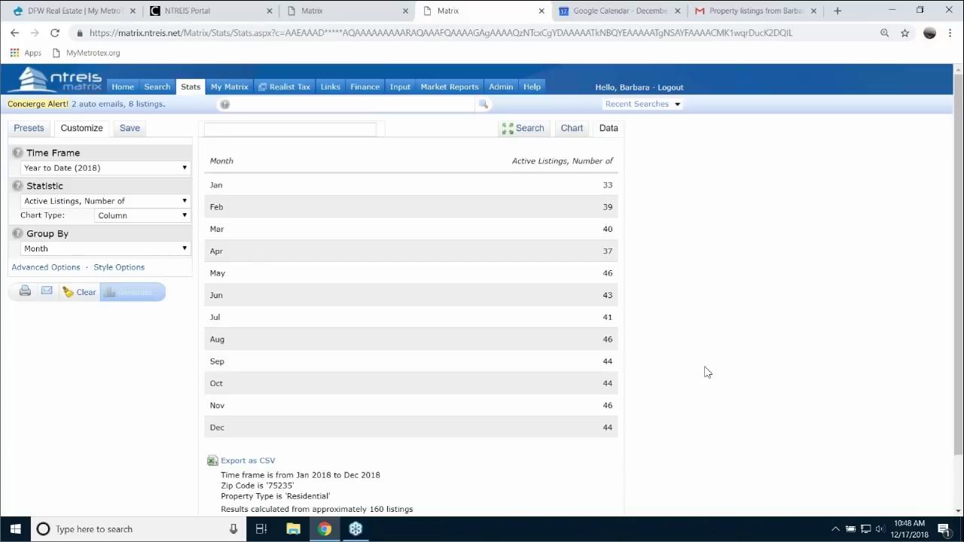
{"action": "scroll", "coordinate": [706, 372], "scroll_direction": "down", "scroll_amount": 1}
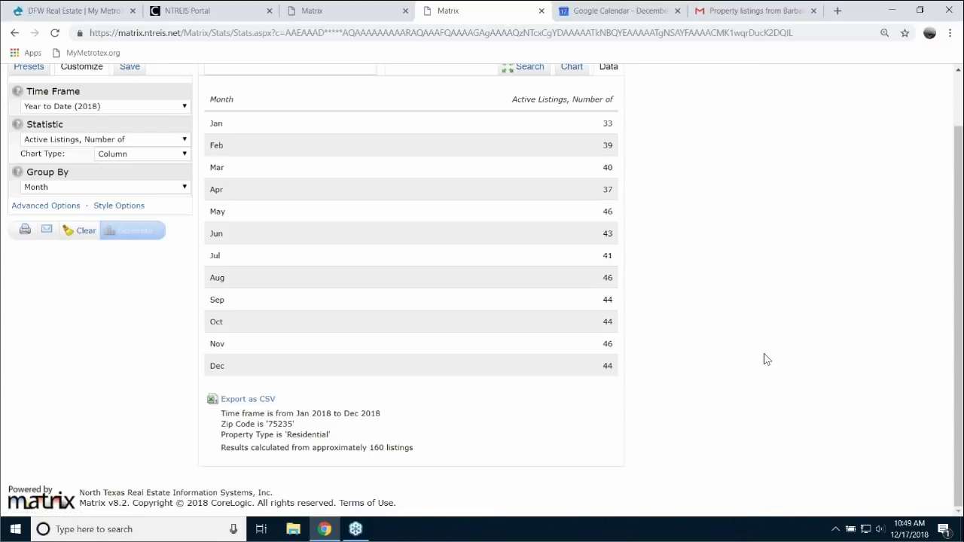
{"action": "scroll", "coordinate": [764, 359], "scroll_direction": "up", "scroll_amount": 1}
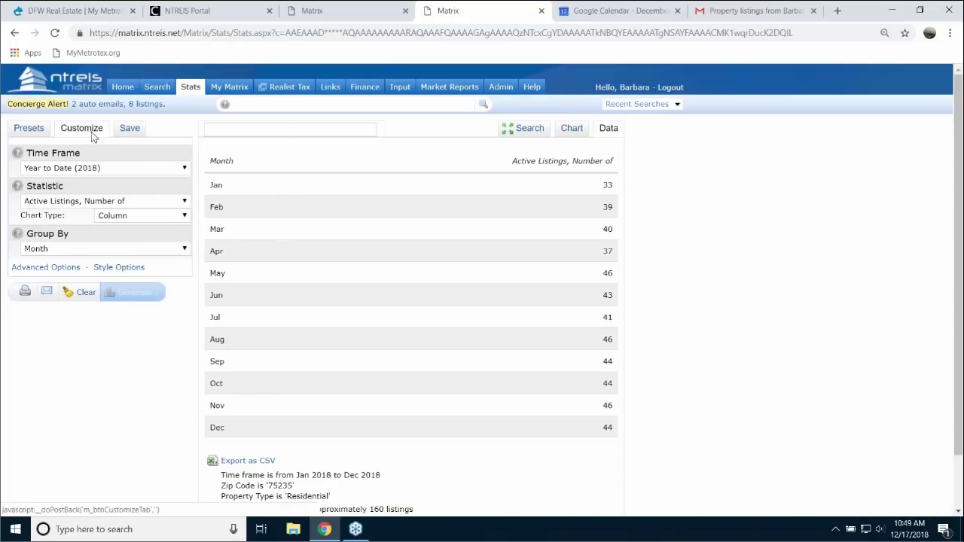
- Check the time frame choices without changing them, then bring up the System Presets list
{"action": "left_click", "coordinate": [185, 169]}
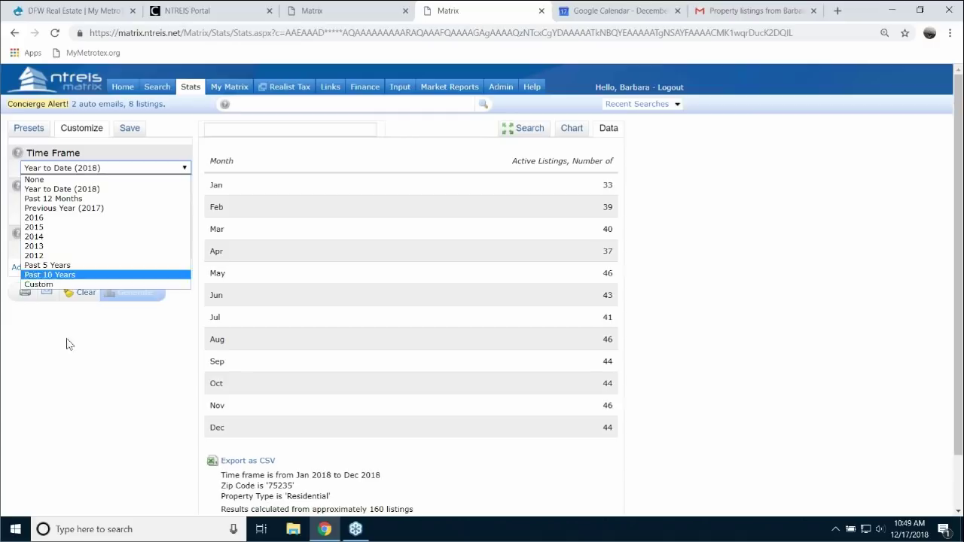
{"action": "left_click", "coordinate": [66, 366]}
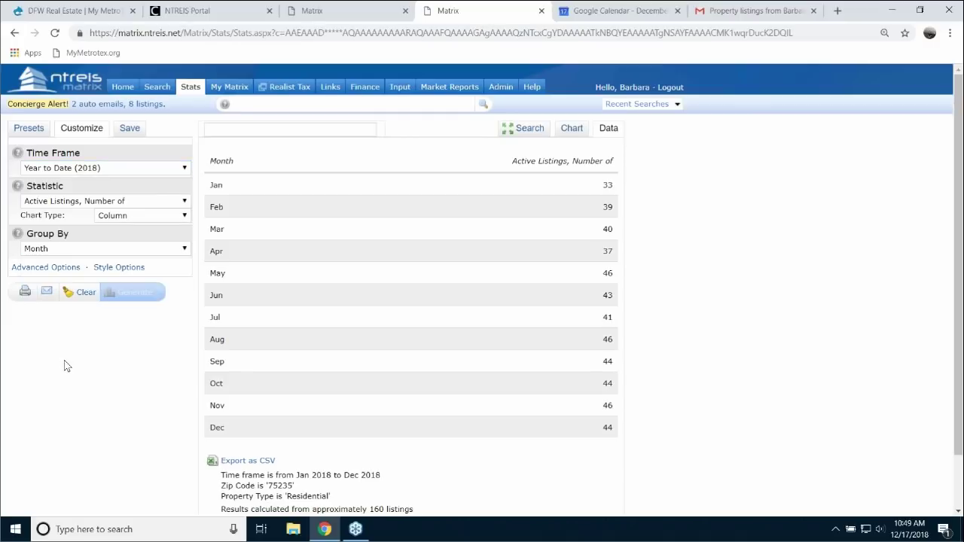
{"action": "left_click", "coordinate": [31, 132]}
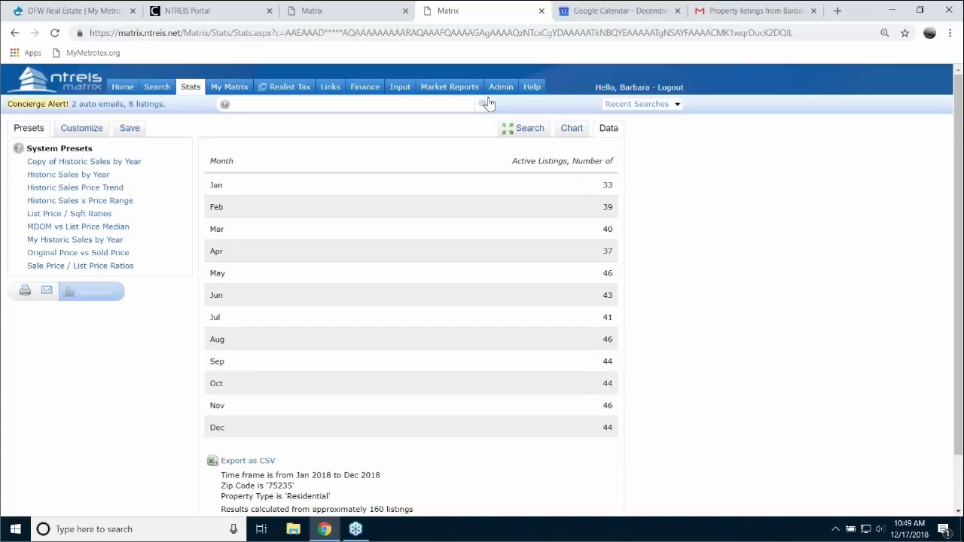
- Set up Agent Market Share ranked by Total Count, 25 rows, Residential RES-Single Family
{"action": "left_click", "coordinate": [447, 88]}
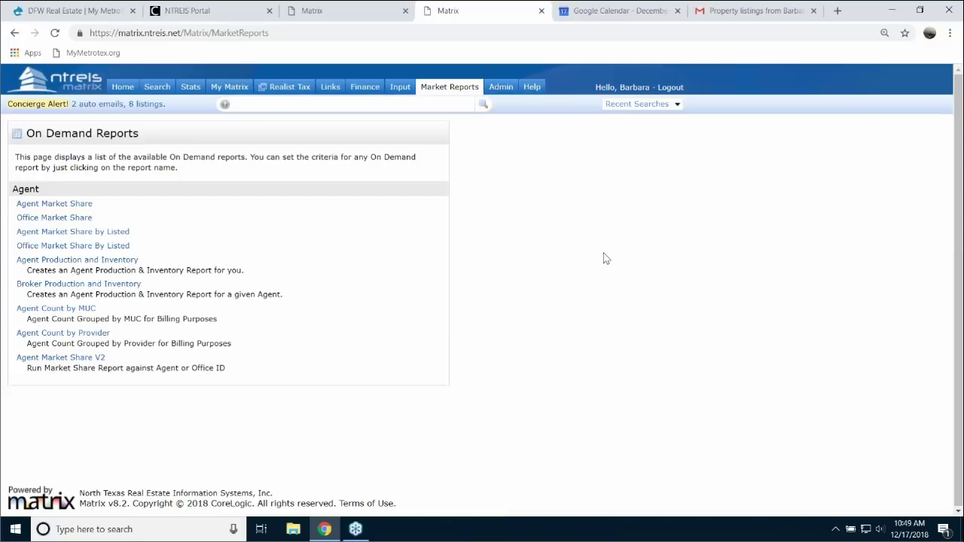
{"action": "left_click", "coordinate": [83, 205]}
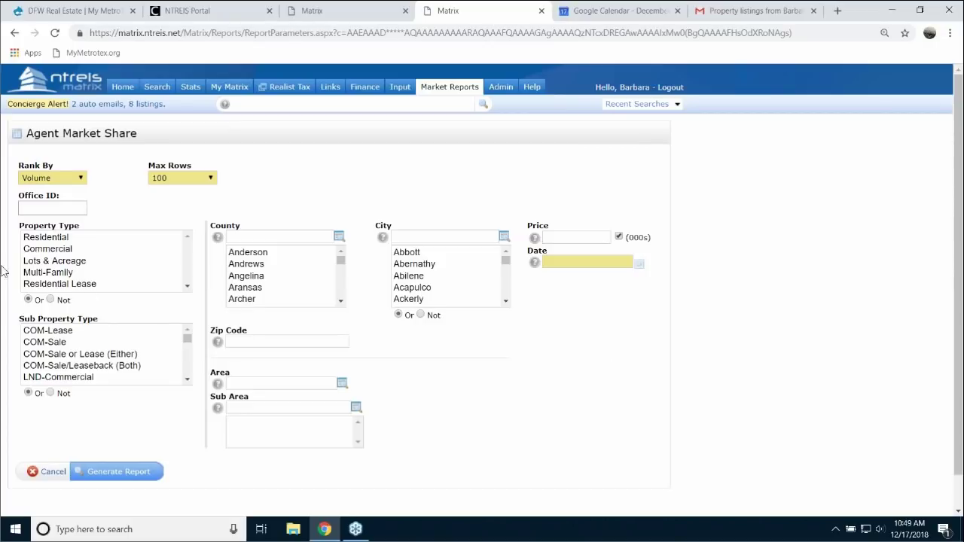
{"action": "left_click", "coordinate": [81, 179]}
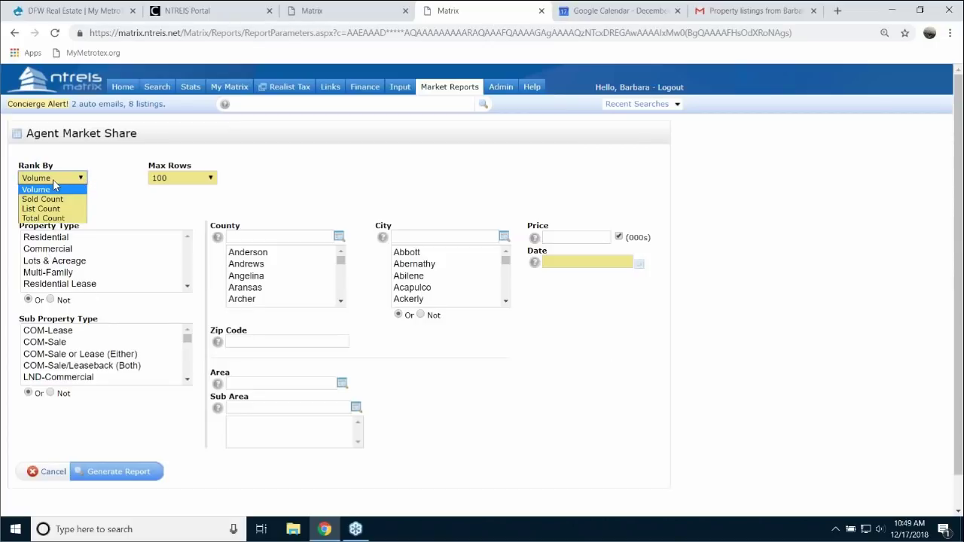
{"action": "left_click", "coordinate": [61, 219]}
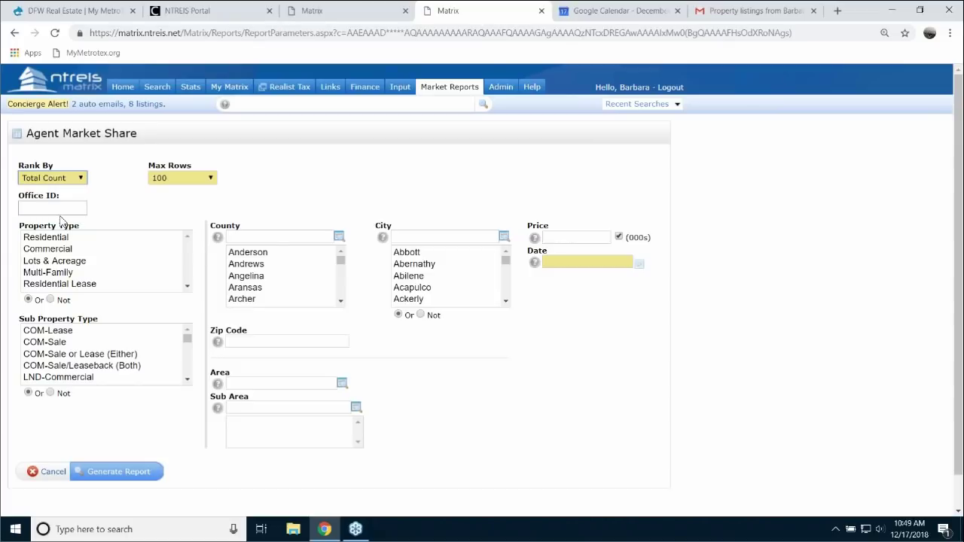
{"action": "left_click", "coordinate": [211, 179]}
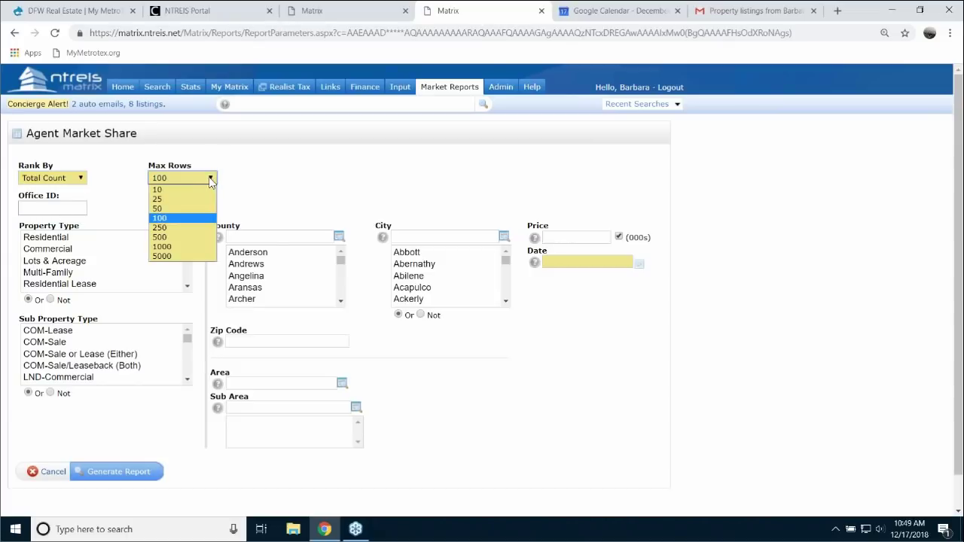
{"action": "left_click", "coordinate": [159, 199]}
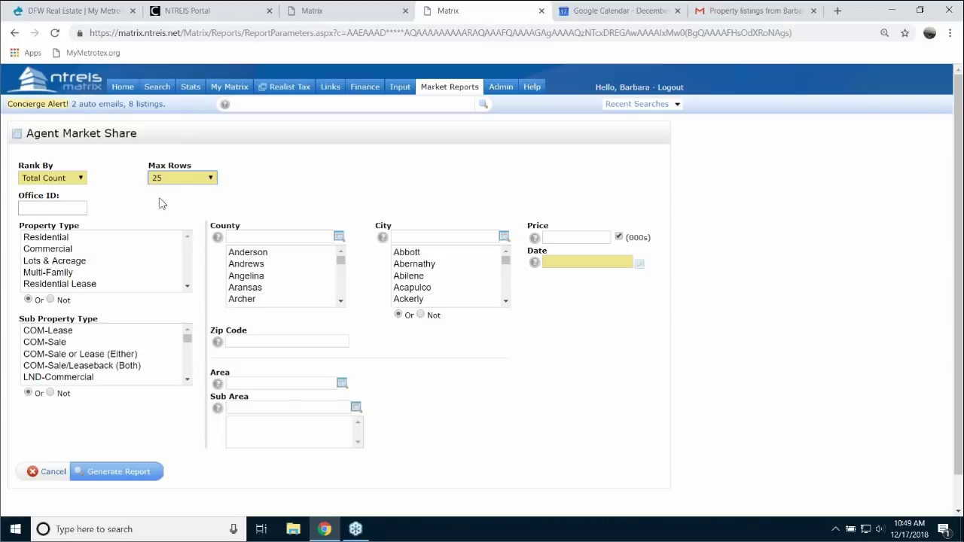
{"action": "left_click", "coordinate": [68, 239]}
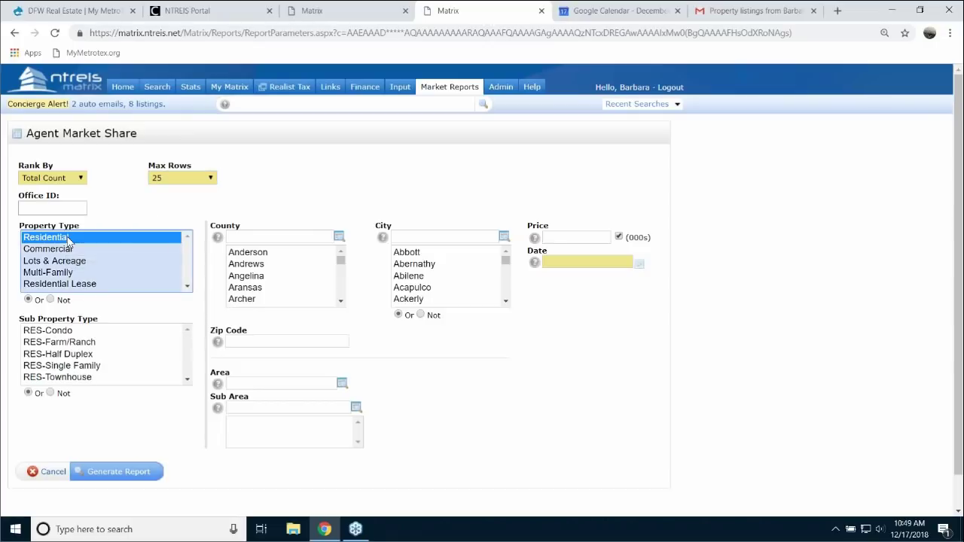
{"action": "left_click", "coordinate": [90, 368]}
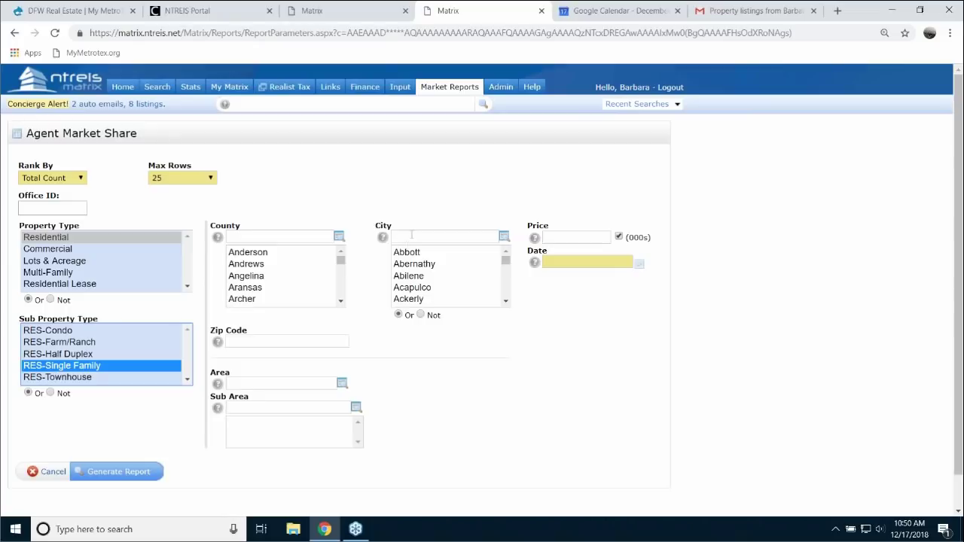
- Filter the report to city Dallas and close date 01/01/2018+, then generate it
{"action": "left_click", "coordinate": [406, 237]}
{"action": "type", "text": "dallas"}
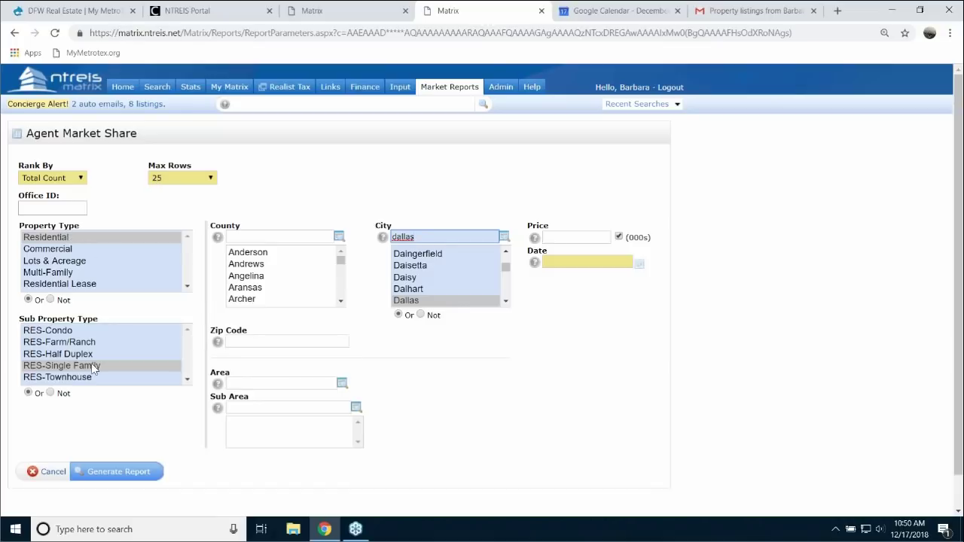
{"action": "left_click", "coordinate": [560, 262]}
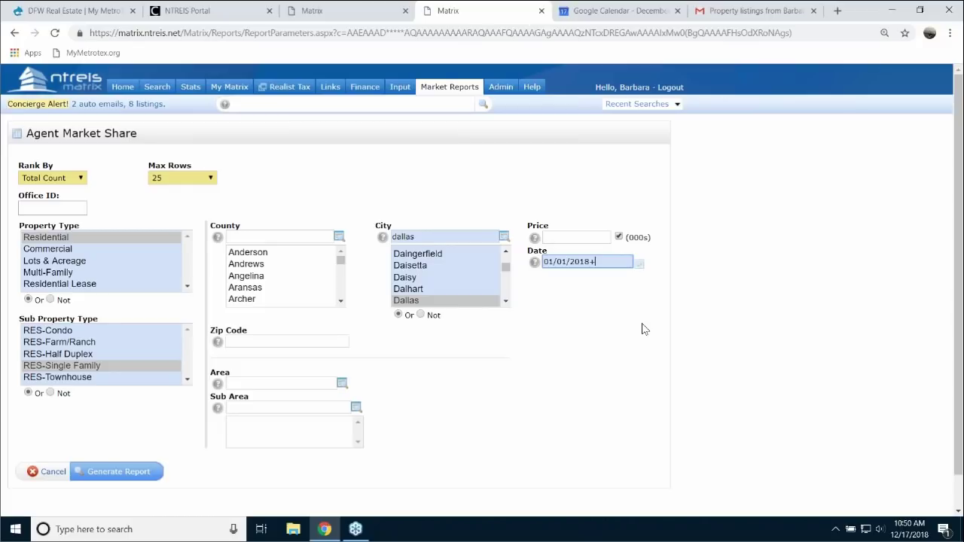
{"action": "left_click", "coordinate": [135, 473]}
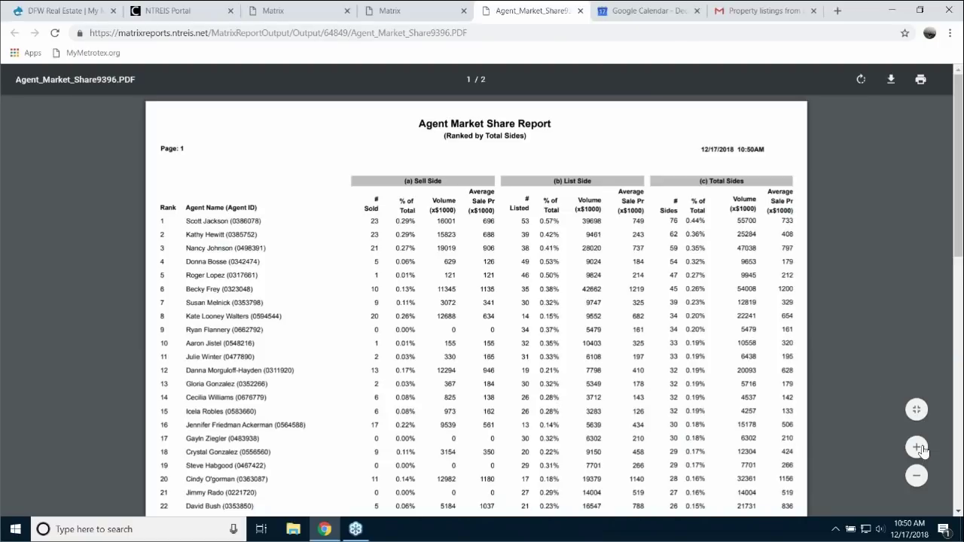
- Zoom in on the Agent Market Share PDF, read both pages, and close it
{"action": "left_click", "coordinate": [918, 448]}
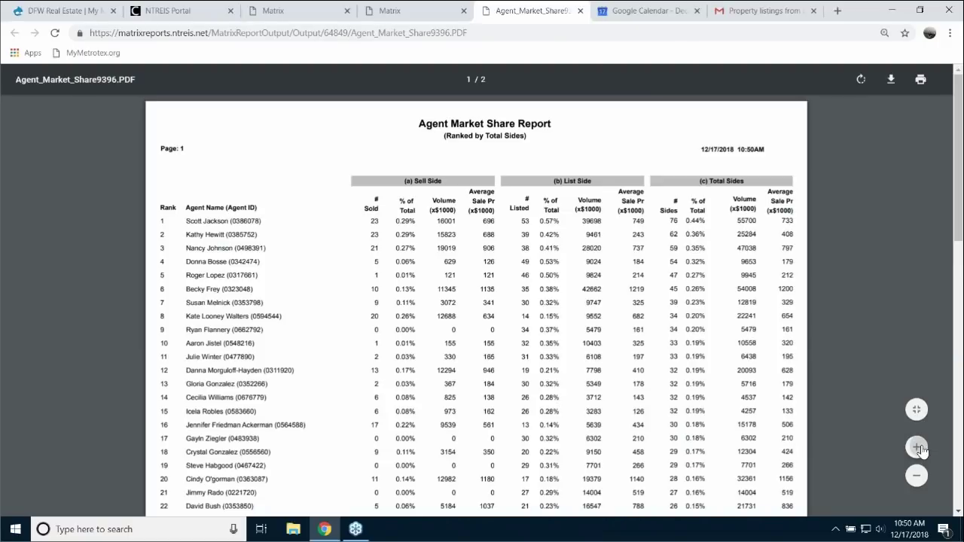
{"action": "left_click", "coordinate": [918, 448]}
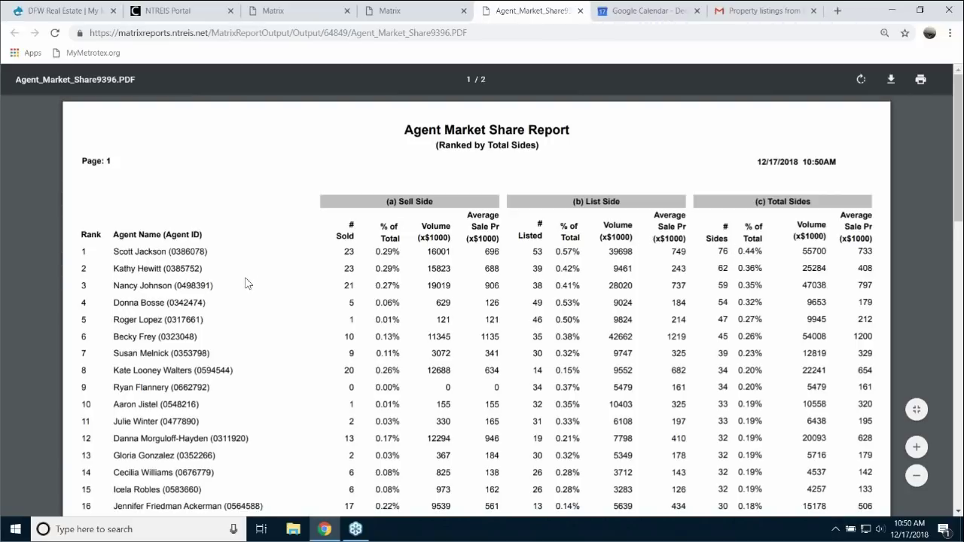
{"action": "scroll", "coordinate": [266, 297], "scroll_direction": "down", "scroll_amount": 1}
{"action": "scroll", "coordinate": [265, 297], "scroll_direction": "down", "scroll_amount": 3}
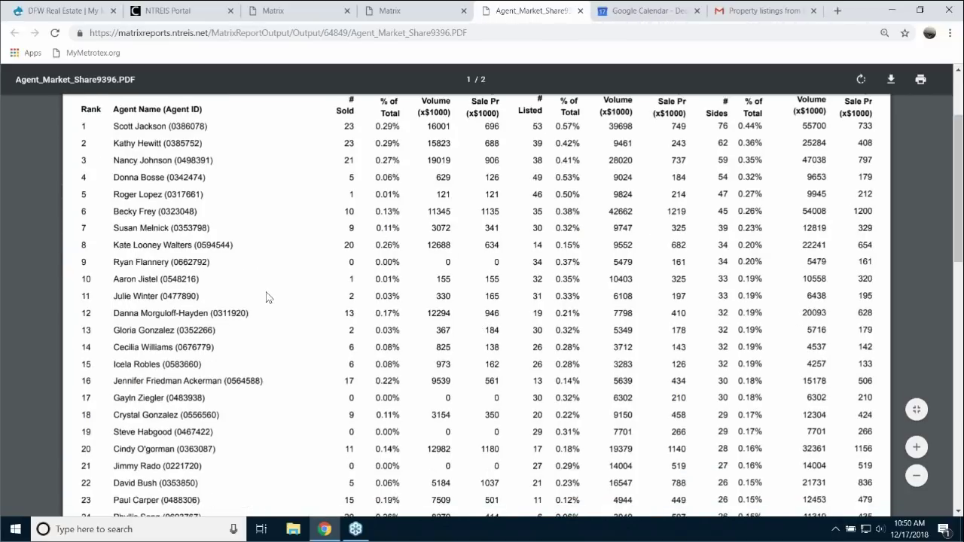
{"action": "scroll", "coordinate": [267, 295], "scroll_direction": "down", "scroll_amount": 10}
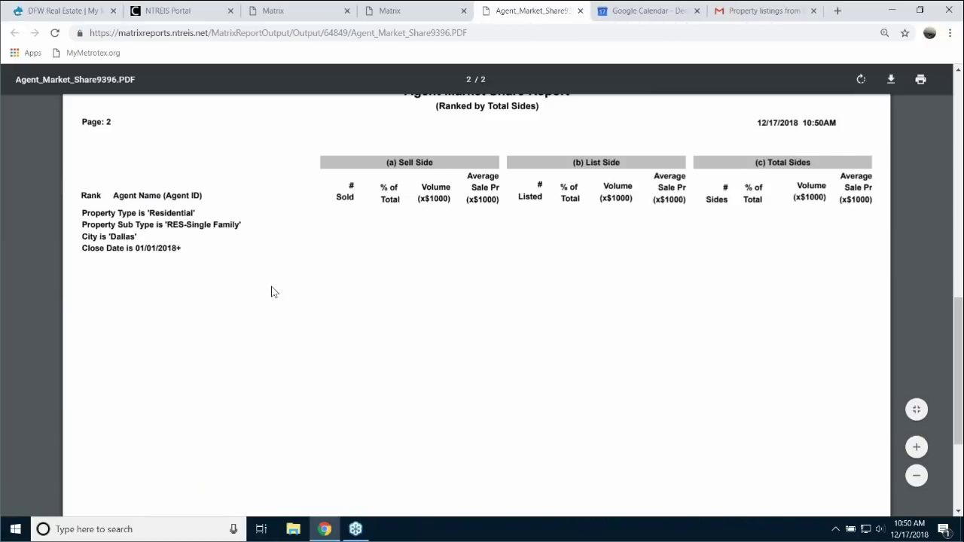
{"action": "scroll", "coordinate": [272, 290], "scroll_direction": "up", "scroll_amount": 10}
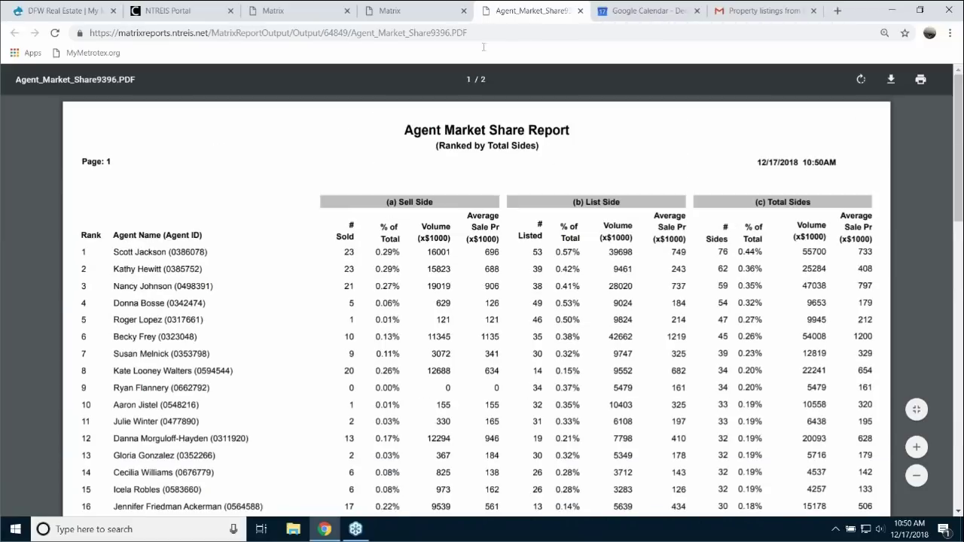
{"action": "left_click", "coordinate": [581, 11]}
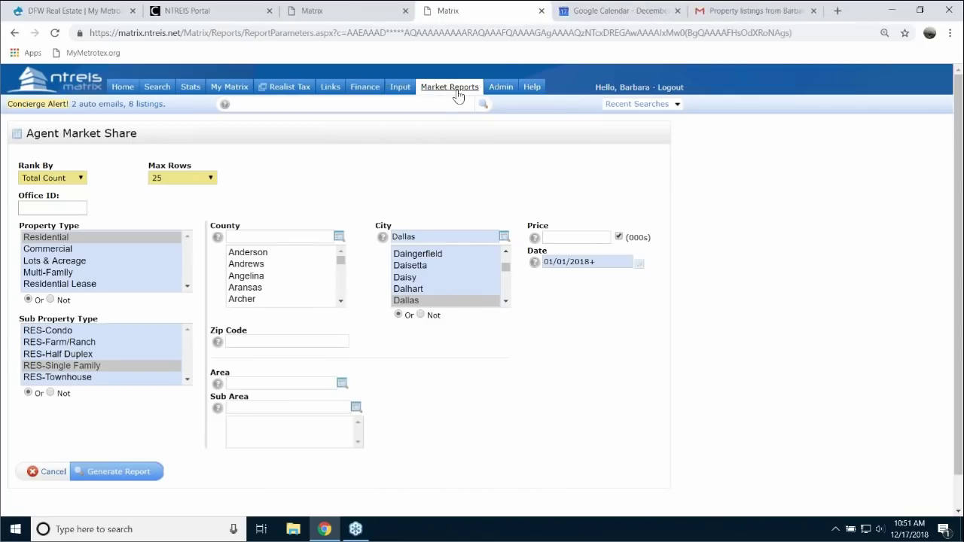
- Set up Office Market Share ranked by Total Count, 25 rows, Residential RES-Single Family
{"action": "left_click", "coordinate": [450, 87]}
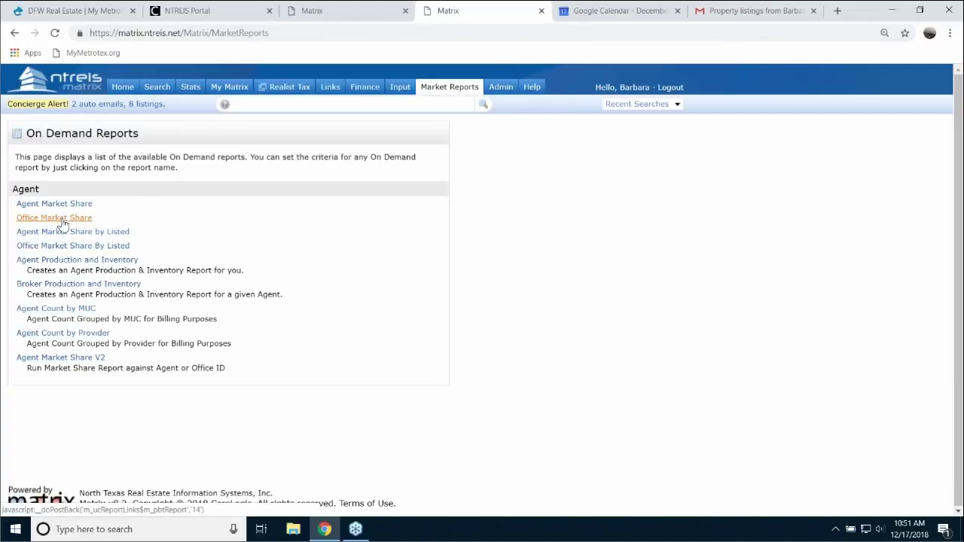
{"action": "left_click", "coordinate": [63, 218]}
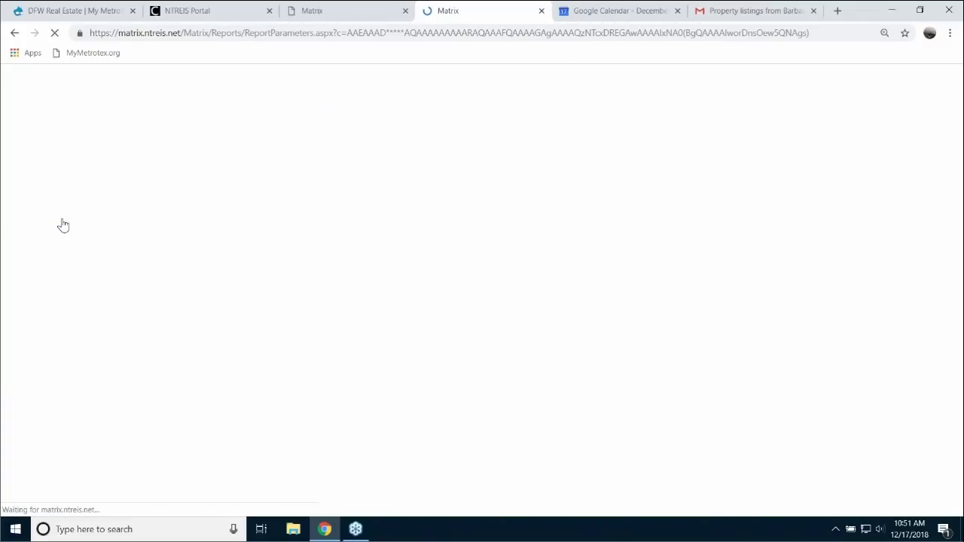
{"action": "left_click", "coordinate": [72, 178]}
{"action": "left_click", "coordinate": [45, 218]}
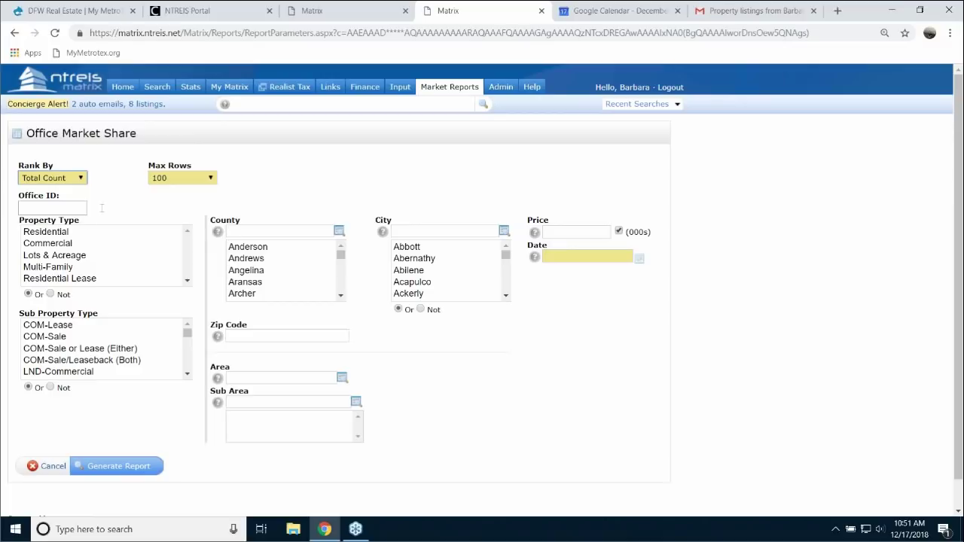
{"action": "left_click", "coordinate": [212, 178]}
{"action": "left_click", "coordinate": [167, 199]}
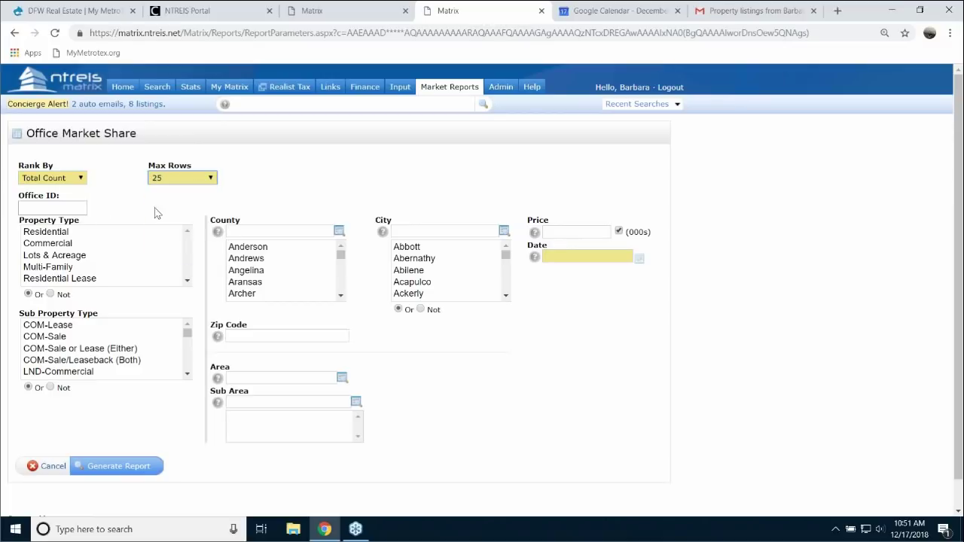
{"action": "left_click", "coordinate": [66, 237]}
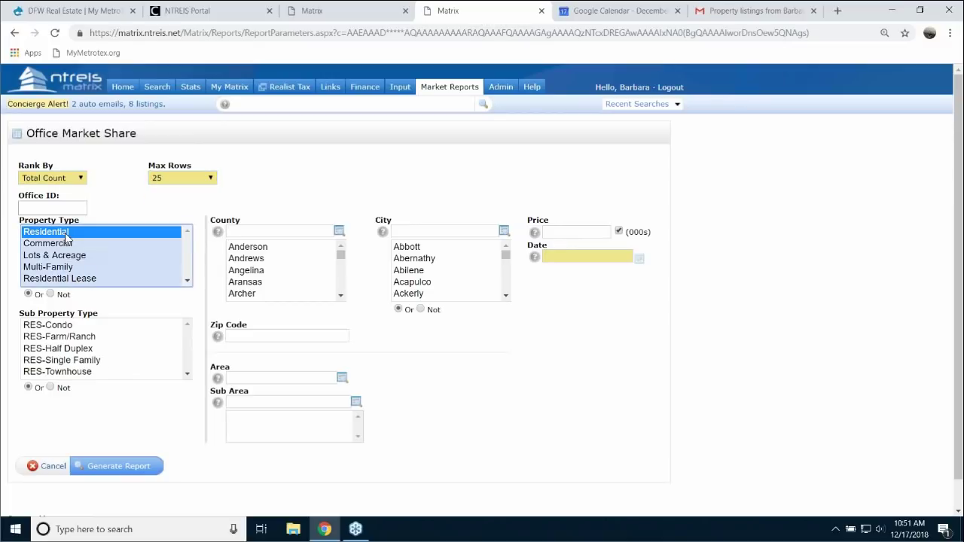
{"action": "left_click", "coordinate": [85, 361]}
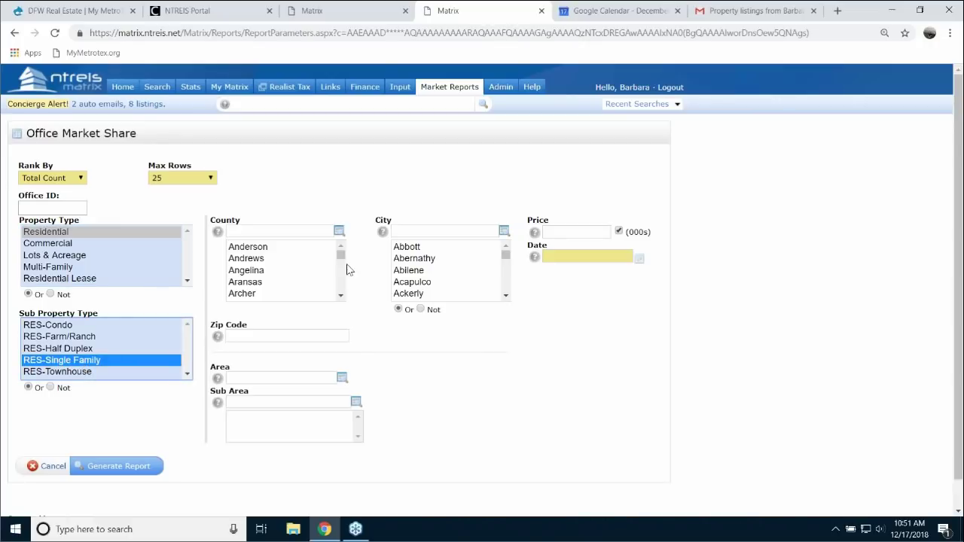
- Filter the report to city Dallas and close date 01/01/2018+, then generate it
{"action": "left_click", "coordinate": [418, 232]}
{"action": "type", "text": "dallas"}
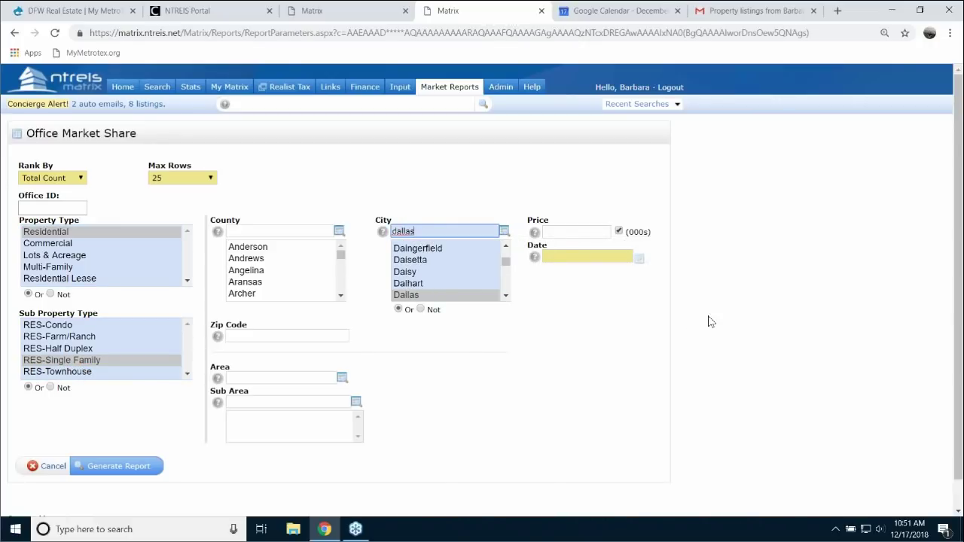
{"action": "left_click", "coordinate": [595, 257]}
{"action": "type", "text": "01"}
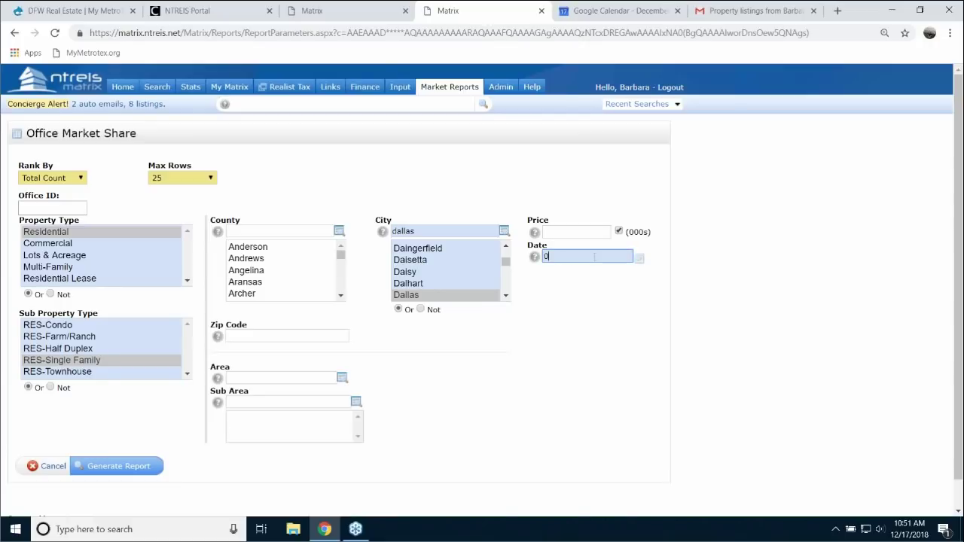
{"action": "type", "text": "/01/2018+"}
{"action": "left_click", "coordinate": [127, 468]}
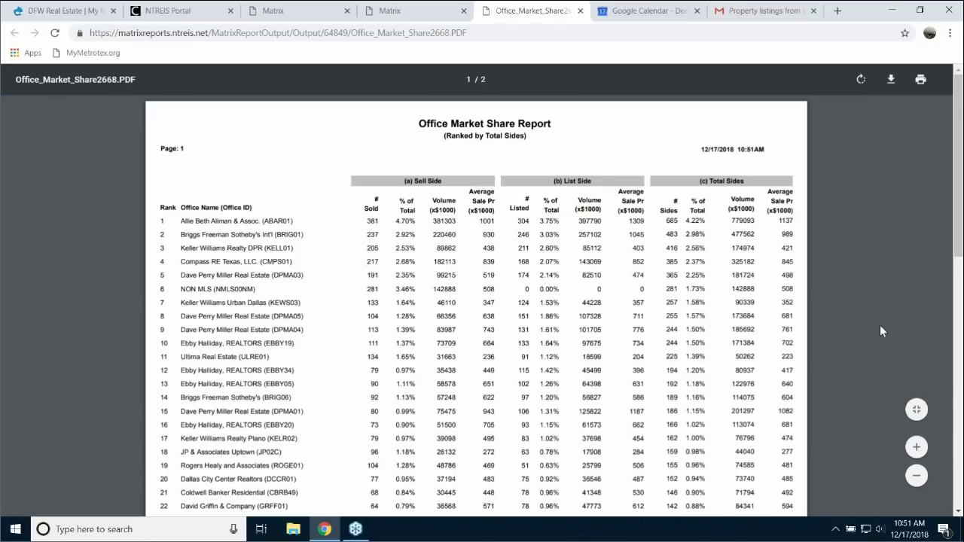
- Zoom in on the Office Market Share PDF and scroll through its top 25 offices, totals and criteria
{"action": "left_click", "coordinate": [916, 447]}
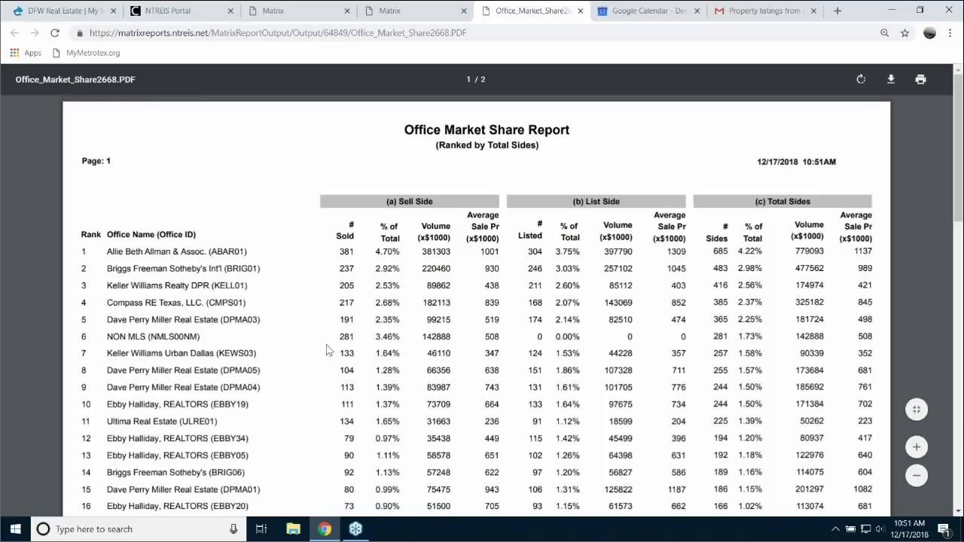
{"action": "scroll", "coordinate": [329, 345], "scroll_direction": "down", "scroll_amount": 1}
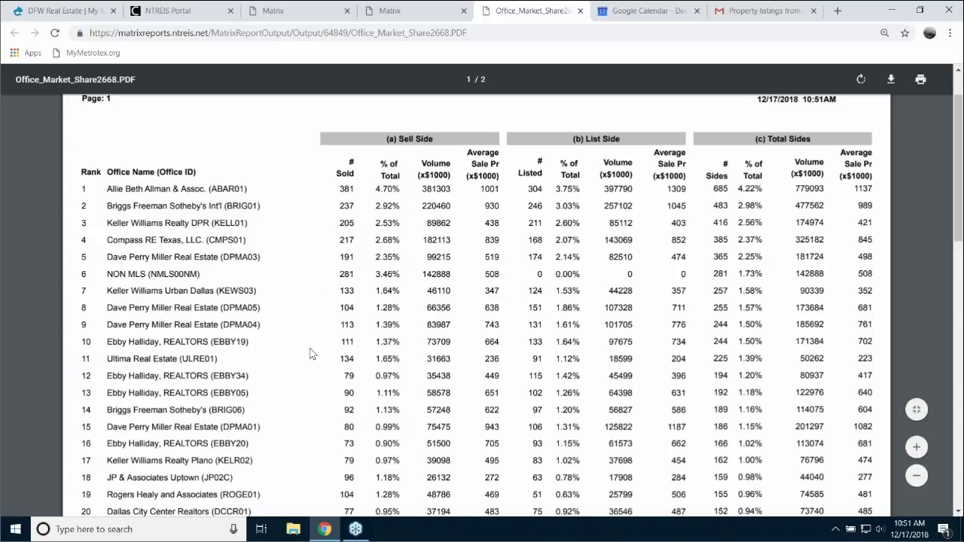
{"action": "scroll", "coordinate": [312, 351], "scroll_direction": "down", "scroll_amount": 3}
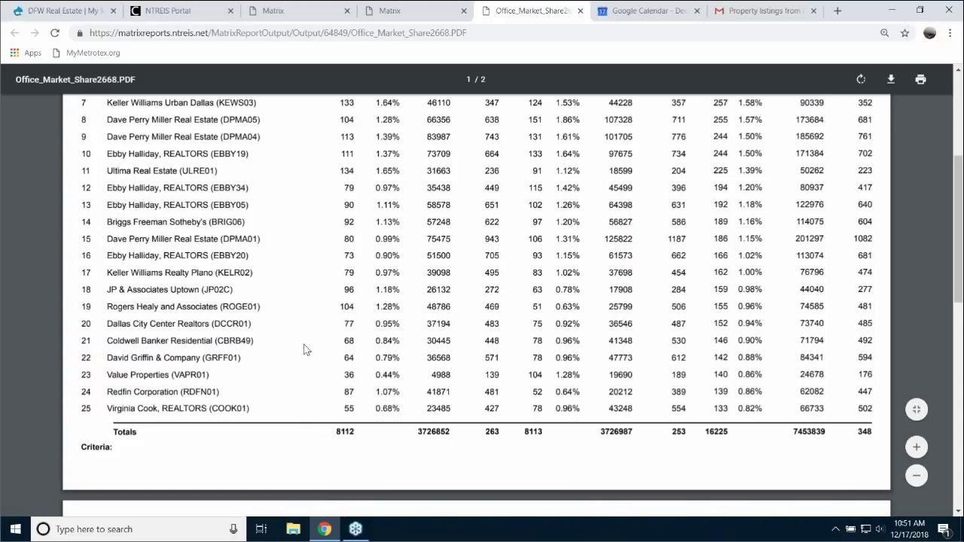
{"action": "scroll", "coordinate": [304, 349], "scroll_direction": "down", "scroll_amount": 3}
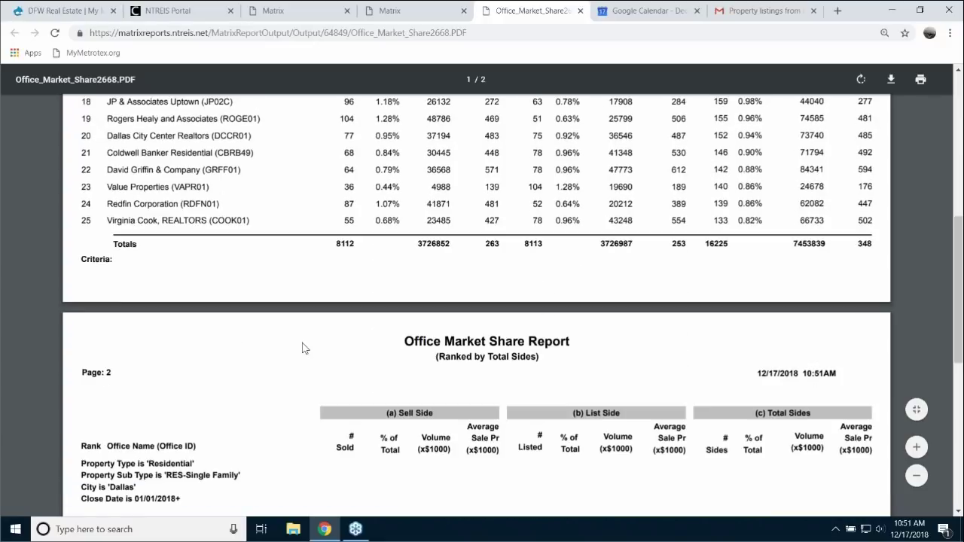
{"action": "scroll", "coordinate": [303, 348], "scroll_direction": "down", "scroll_amount": 2}
{"action": "scroll", "coordinate": [304, 348], "scroll_direction": "up", "scroll_amount": 2}
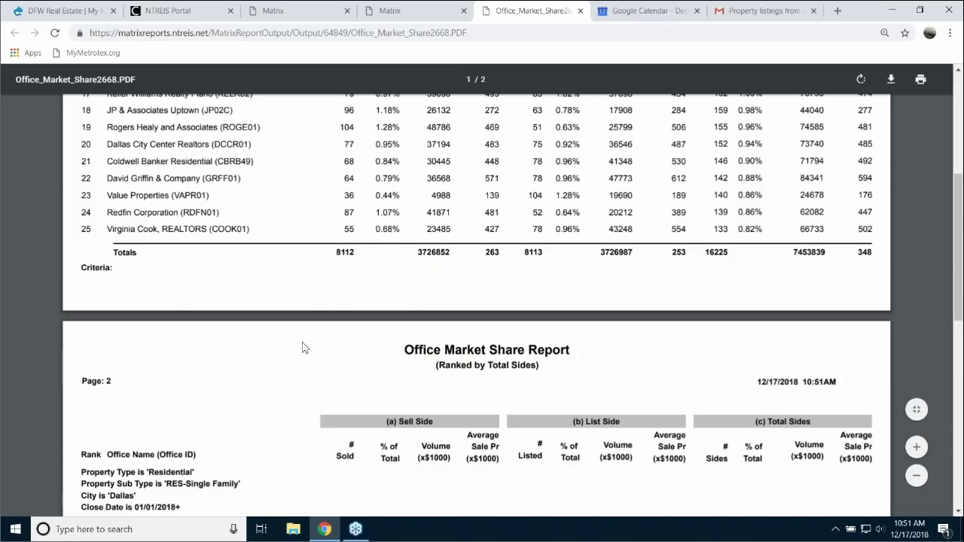
{"action": "scroll", "coordinate": [304, 348], "scroll_direction": "up", "scroll_amount": 8}
- Close the Office Market Share PDF and return to the On Demand Reports list under Market Reports
{"action": "left_click", "coordinate": [580, 11]}
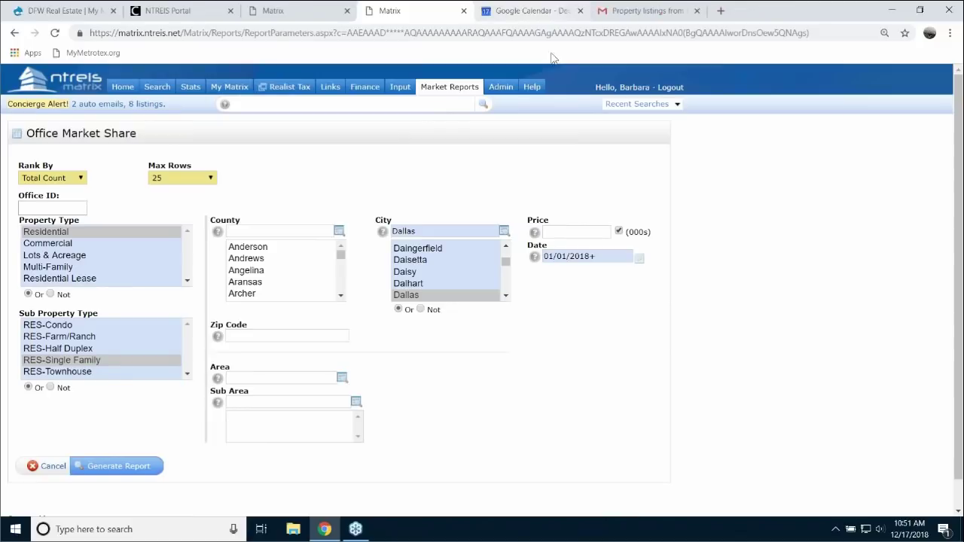
{"action": "left_click", "coordinate": [446, 88]}
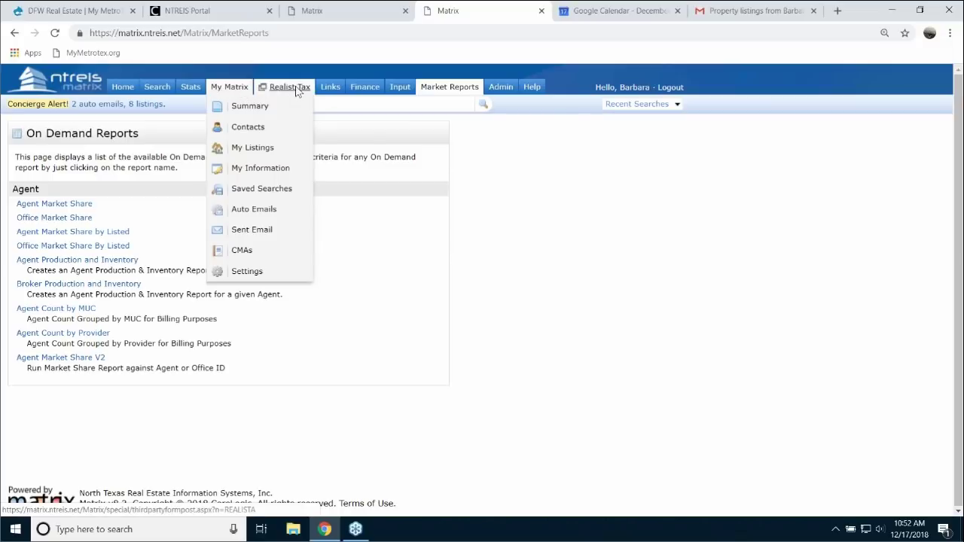
- Open the Links page, scroll through the System Links, and return to the top
{"action": "left_click", "coordinate": [332, 89]}
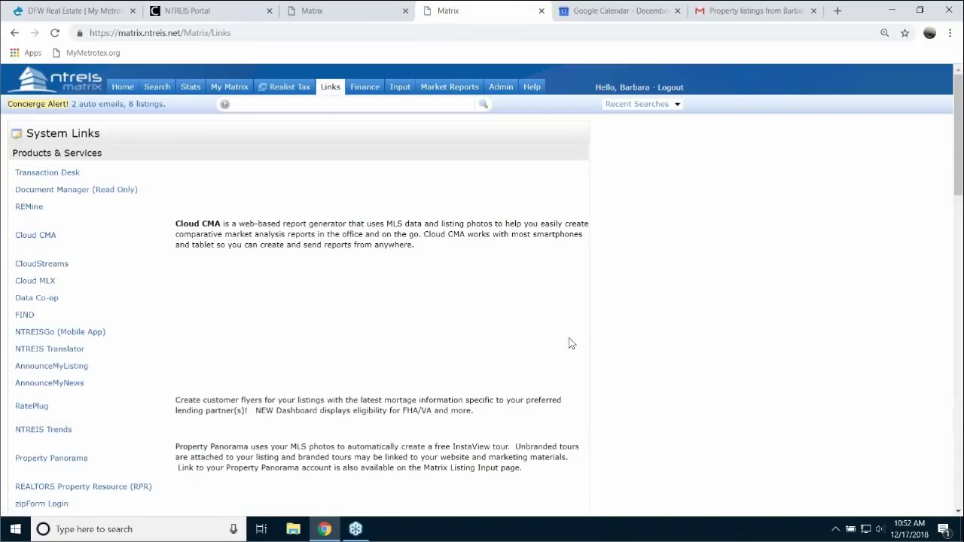
{"action": "scroll", "coordinate": [612, 403], "scroll_direction": "down", "scroll_amount": 4}
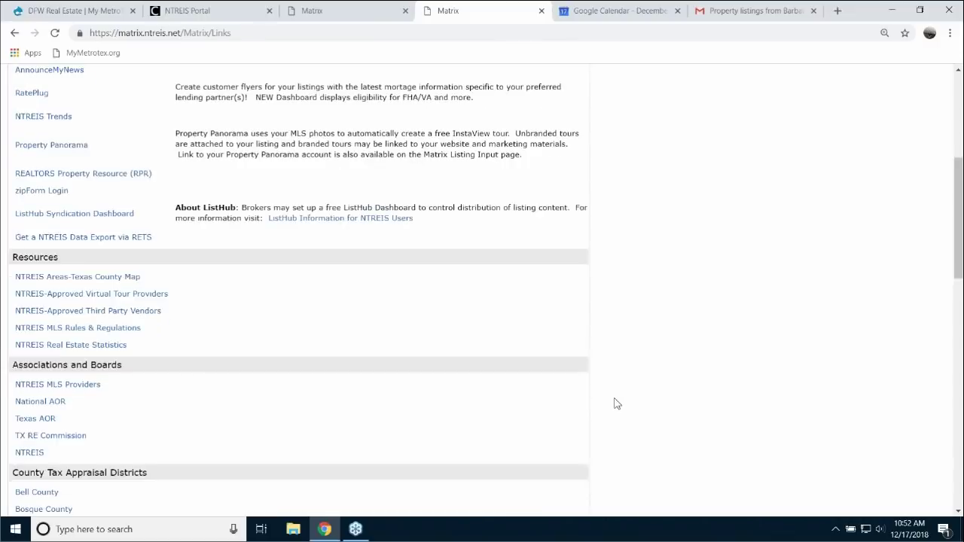
{"action": "scroll", "coordinate": [615, 404], "scroll_direction": "down", "scroll_amount": 10}
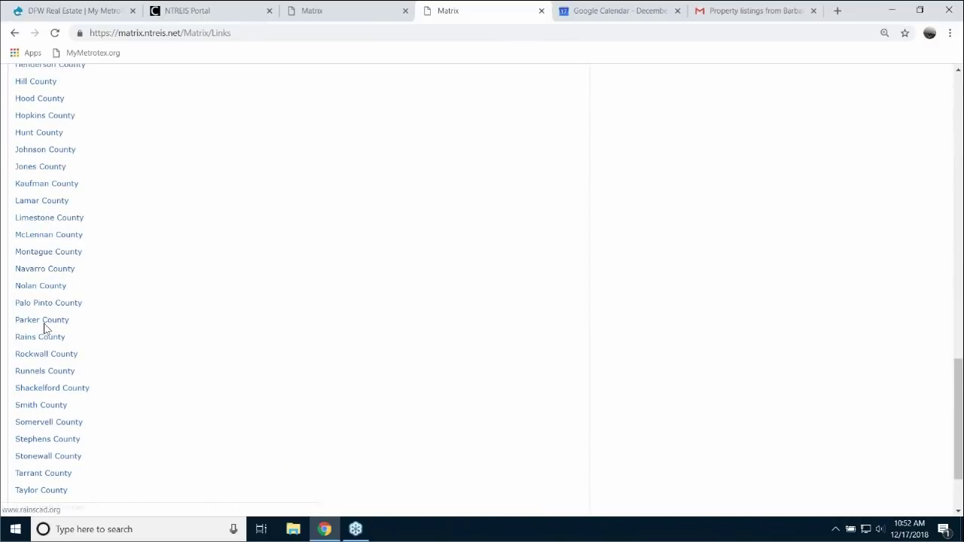
{"action": "scroll", "coordinate": [138, 353], "scroll_direction": "up", "scroll_amount": 1}
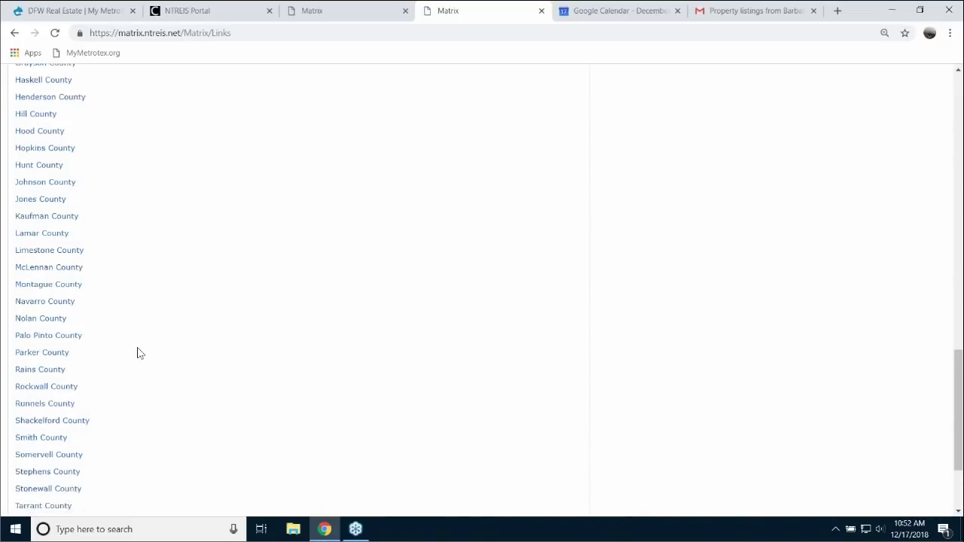
{"action": "scroll", "coordinate": [138, 352], "scroll_direction": "up", "scroll_amount": 2}
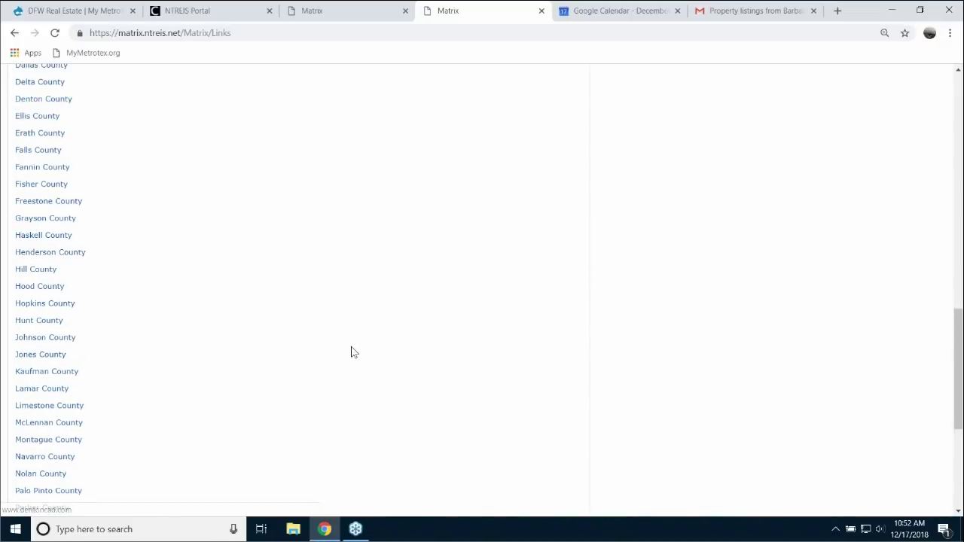
{"action": "scroll", "coordinate": [339, 373], "scroll_direction": "up", "scroll_amount": 8}
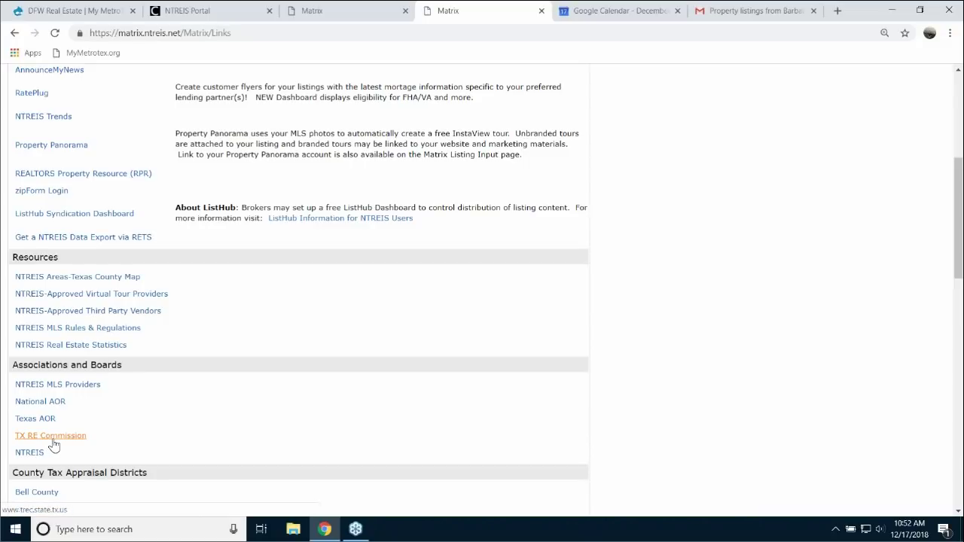
{"action": "scroll", "coordinate": [212, 374], "scroll_direction": "up", "scroll_amount": 3}
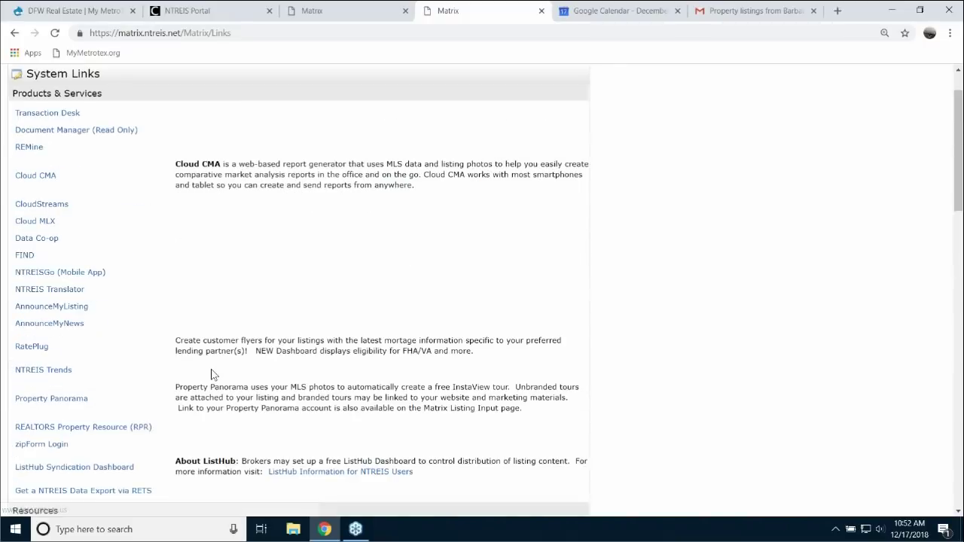
{"action": "scroll", "coordinate": [212, 374], "scroll_direction": "up", "scroll_amount": 1}
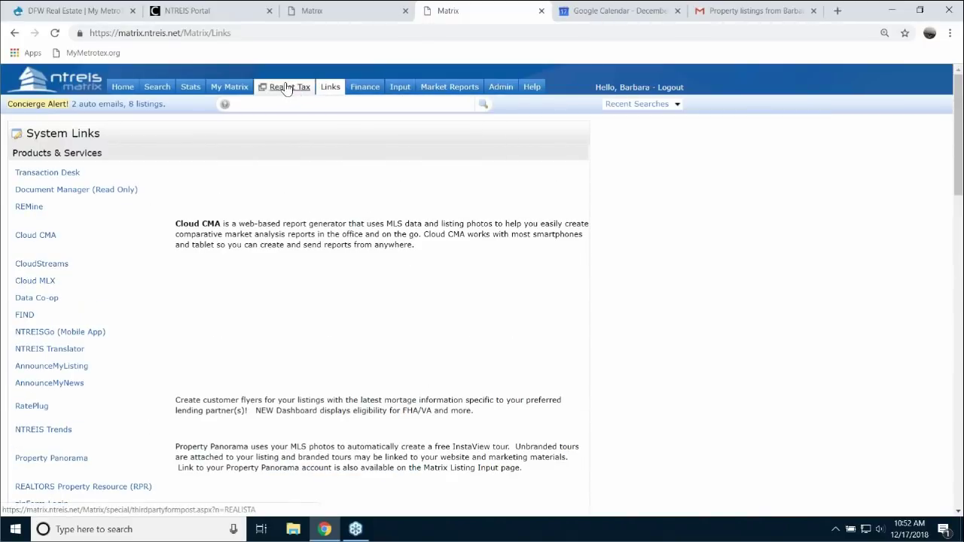
{"action": "mouse_move", "coordinate": [237, 89]}
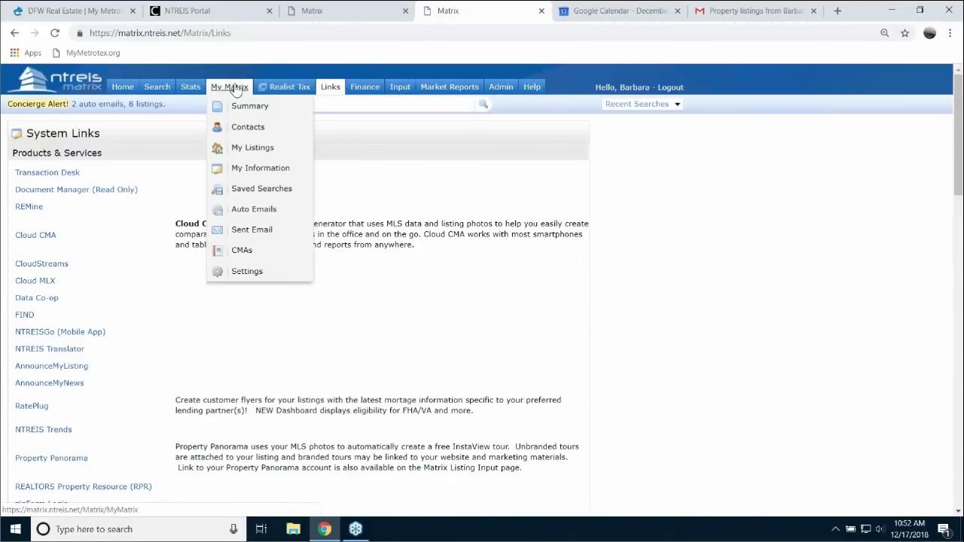
{"action": "left_click", "coordinate": [258, 192]}
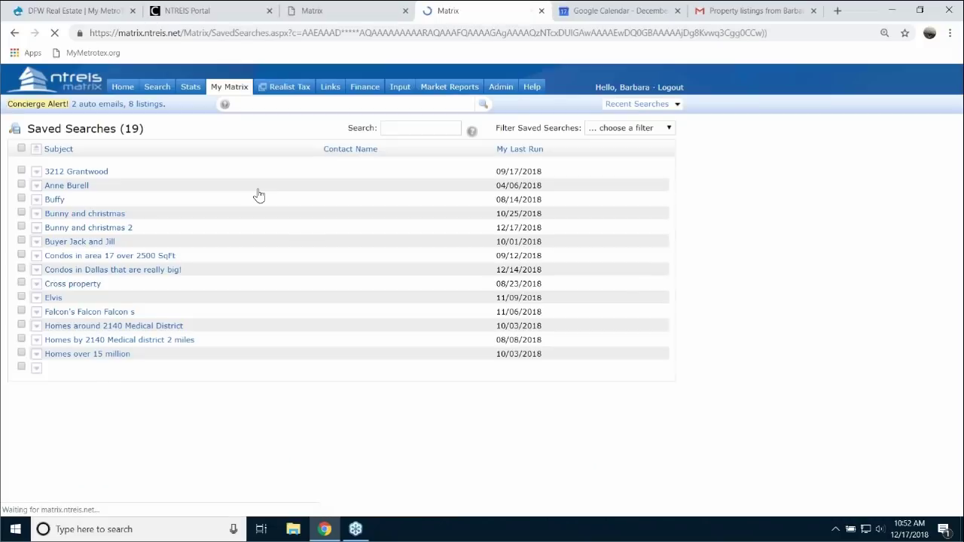
{"action": "left_click", "coordinate": [72, 172]}
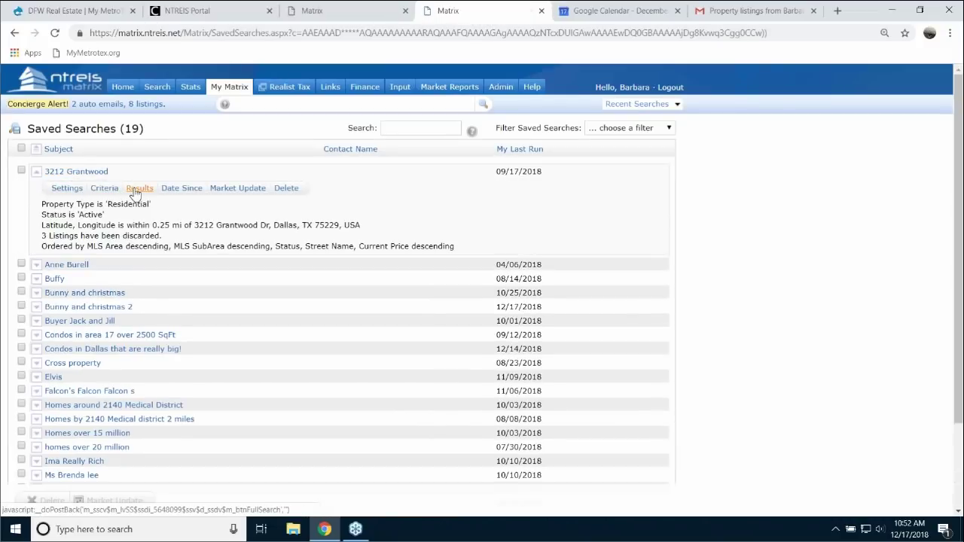
{"action": "left_click", "coordinate": [138, 189]}
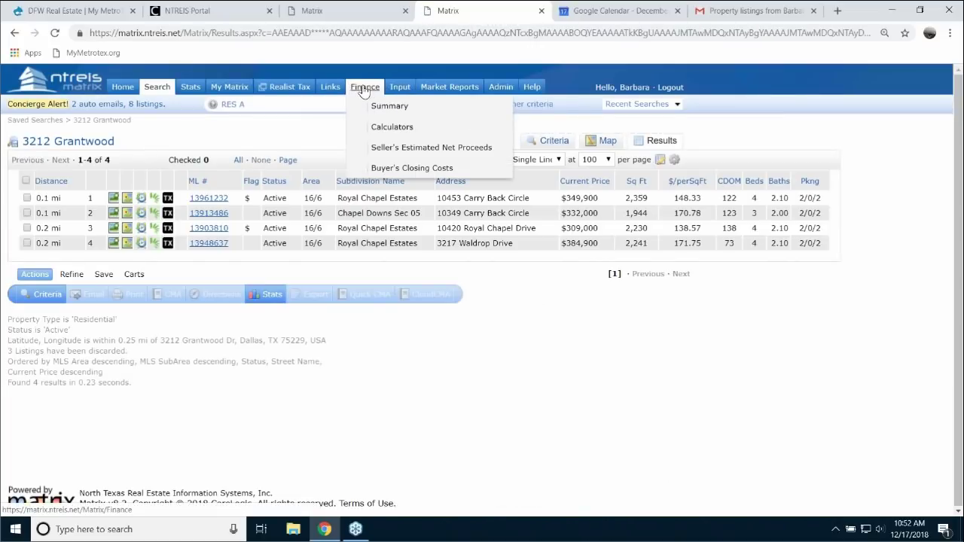
{"action": "left_click", "coordinate": [364, 89]}
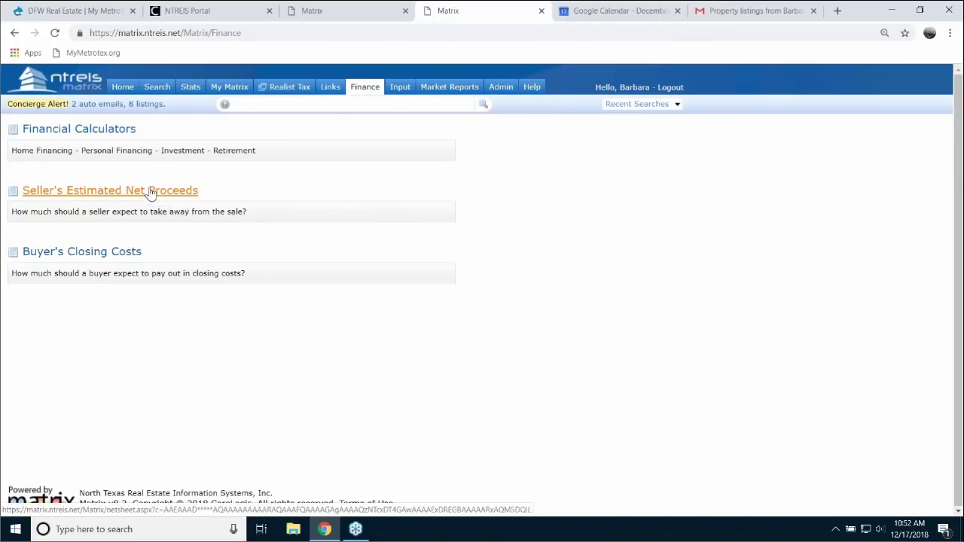
- Bring up the Agent Quick search form from the Search menu
{"action": "mouse_move", "coordinate": [157, 86]}
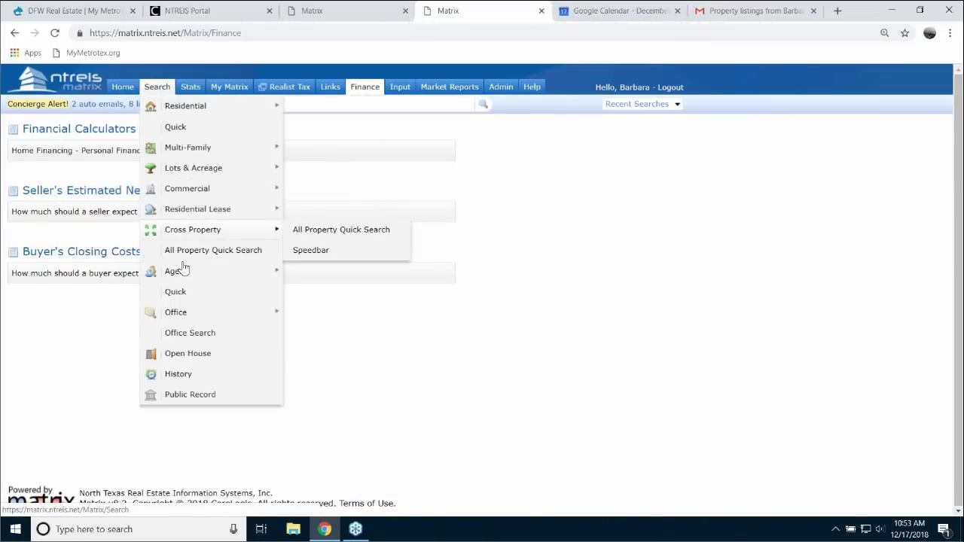
{"action": "mouse_move", "coordinate": [178, 273]}
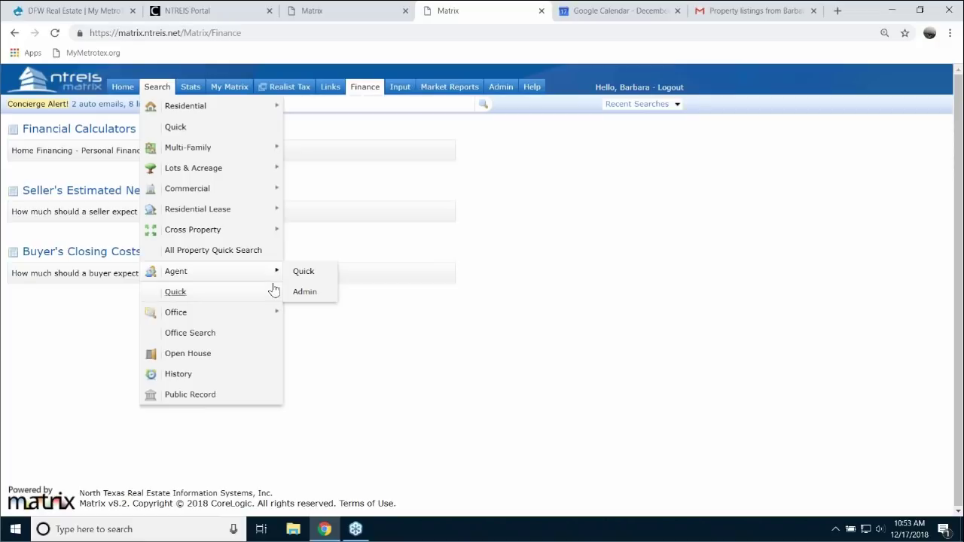
{"action": "left_click", "coordinate": [299, 272]}
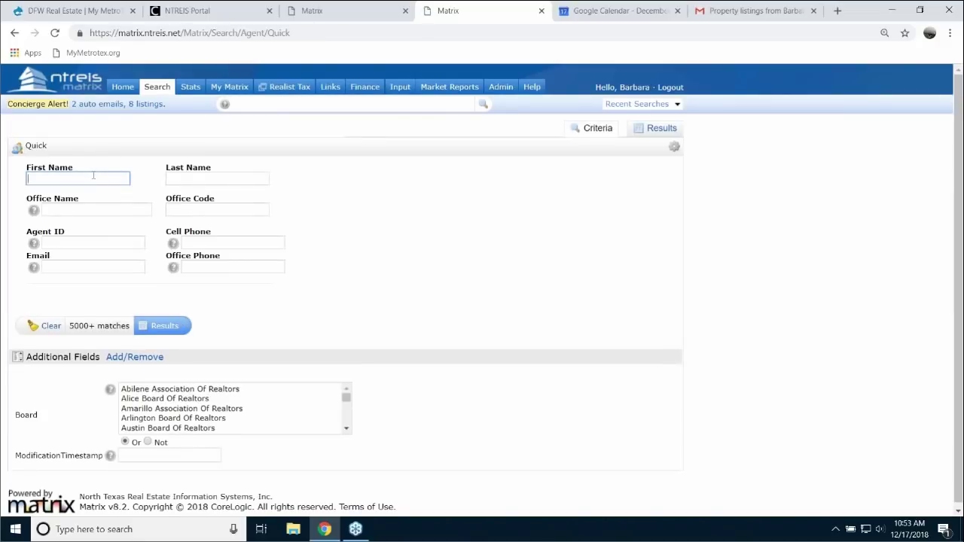
- Quick-search agents by first name 'b', open one of the 58 matches' profiles, then go Home
{"action": "type", "text": "betty"}
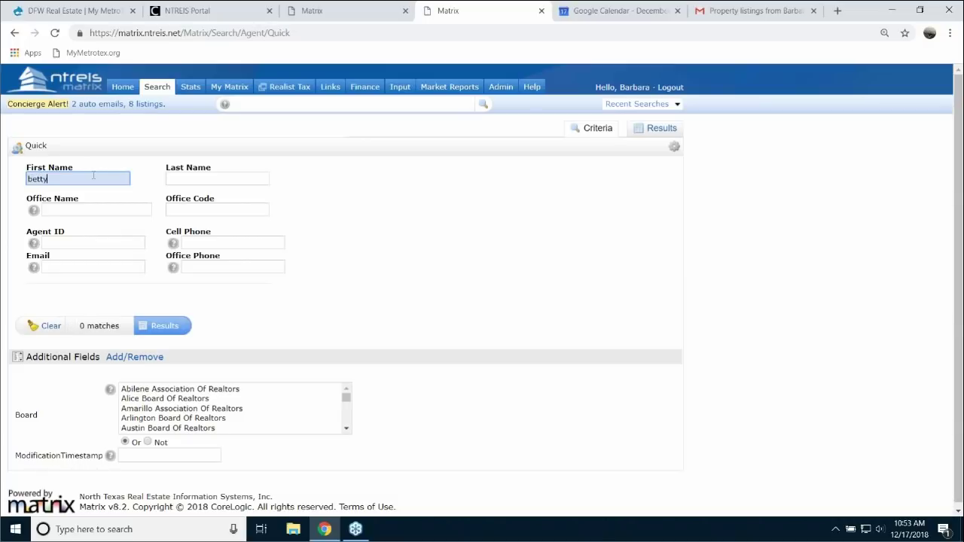
{"action": "left_click", "coordinate": [172, 329]}
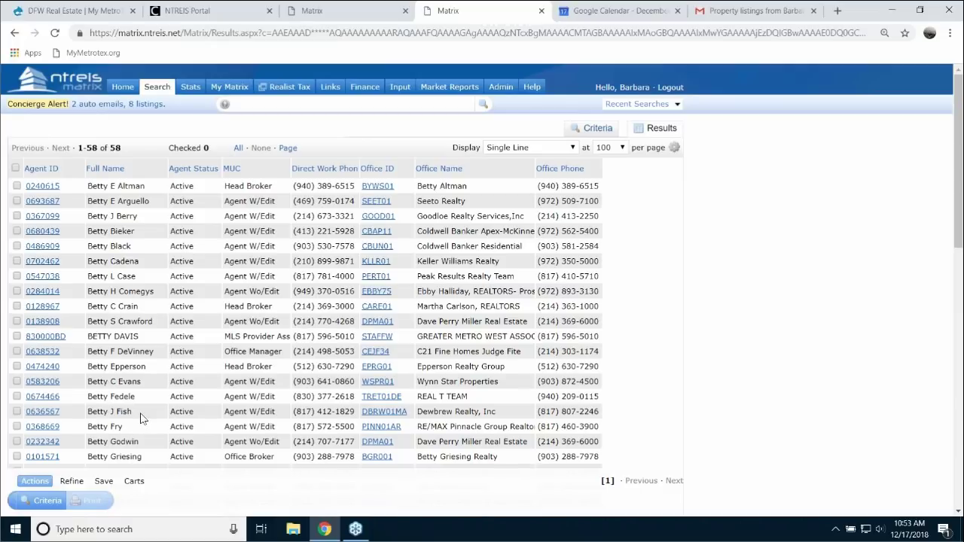
{"action": "left_click", "coordinate": [42, 413]}
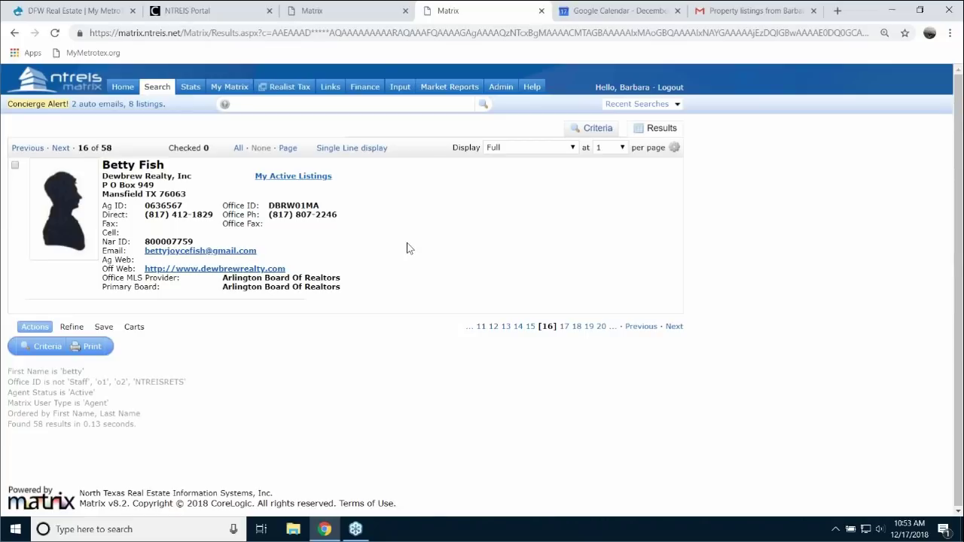
{"action": "left_click", "coordinate": [123, 89]}
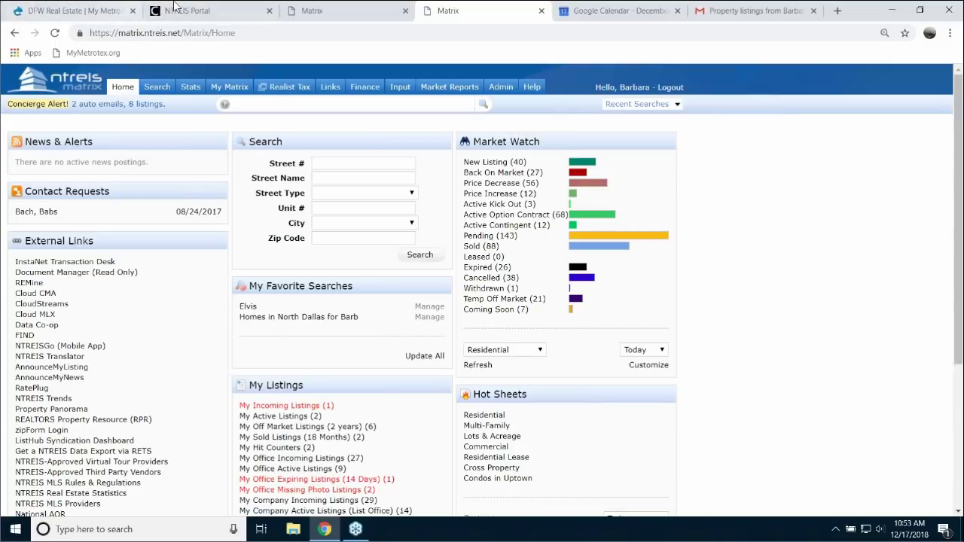
- Show Sent Email history filtered to 'by auto emails' and view one emailed listing
{"action": "mouse_move", "coordinate": [367, 94]}
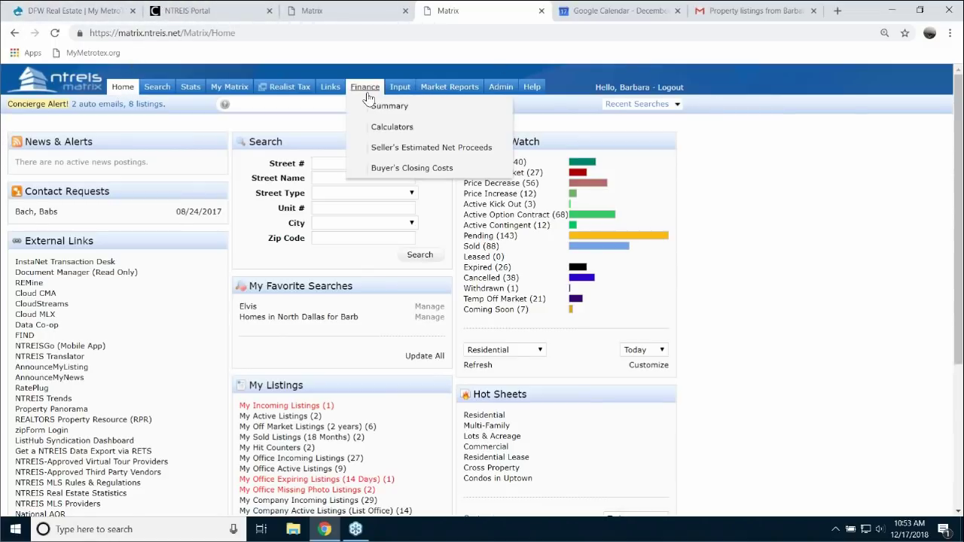
{"action": "mouse_move", "coordinate": [238, 93]}
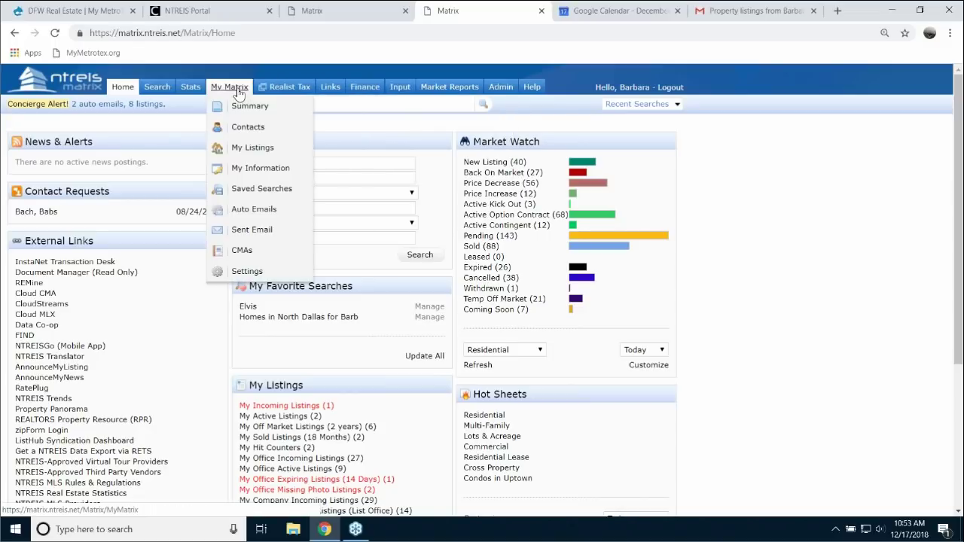
{"action": "left_click", "coordinate": [253, 230]}
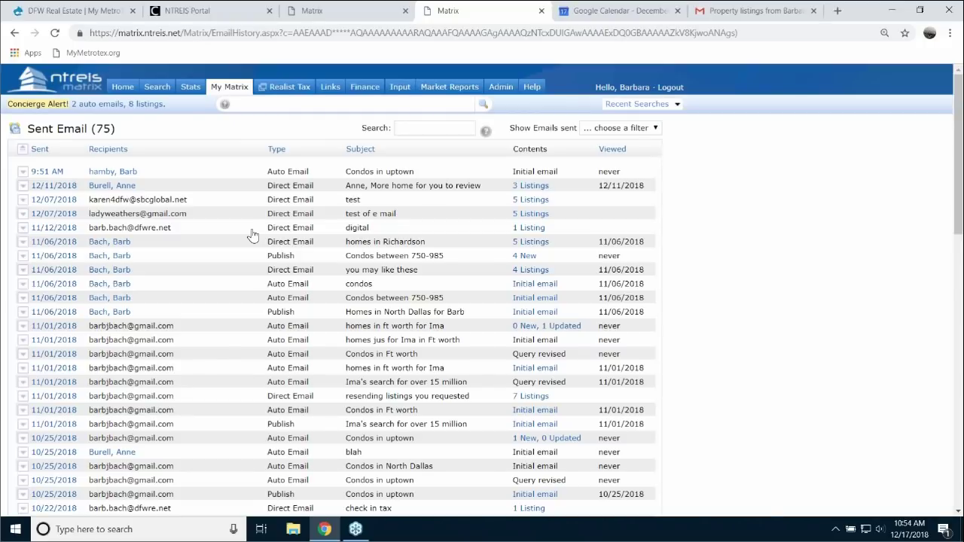
{"action": "left_click", "coordinate": [653, 129]}
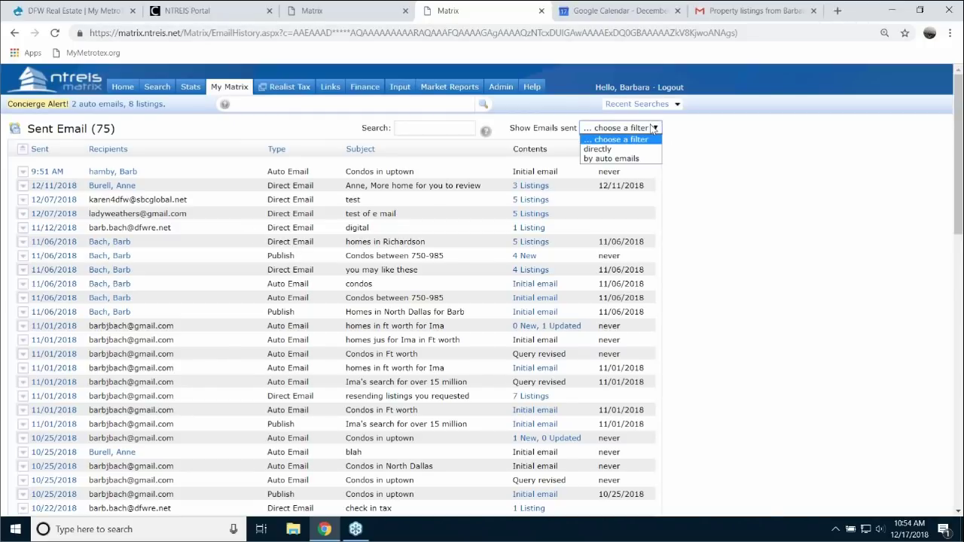
{"action": "left_click", "coordinate": [610, 159]}
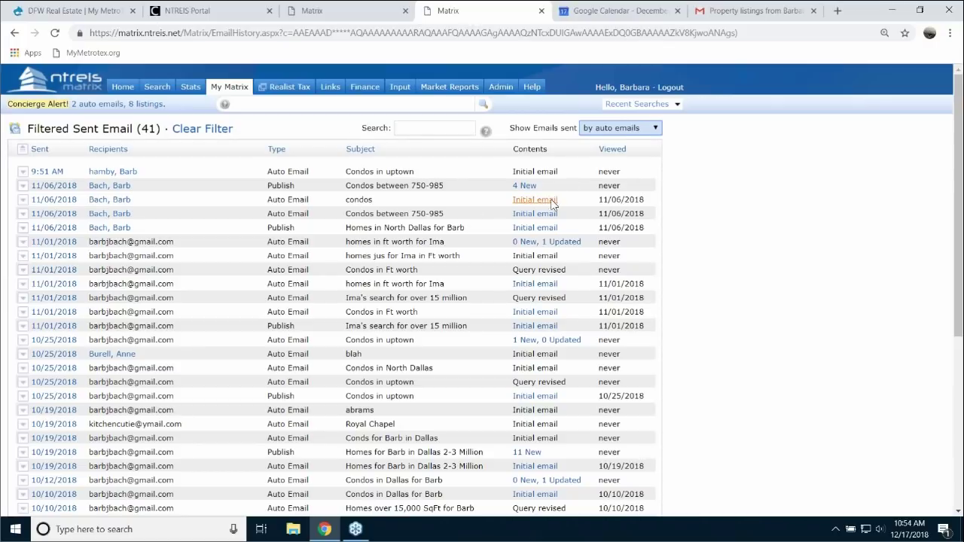
{"action": "left_click", "coordinate": [539, 343]}
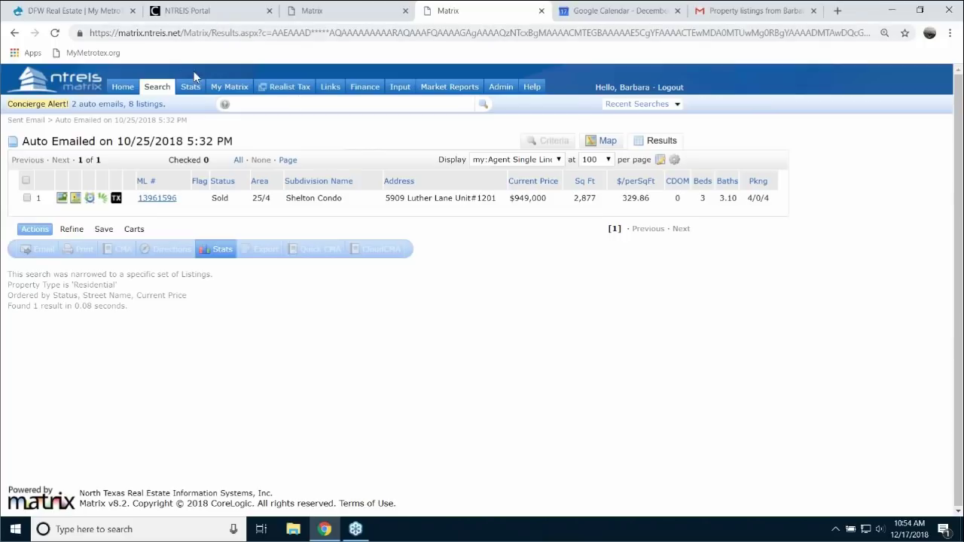
- Go back to the full Sent Email list through the My Matrix menu
{"action": "left_click", "coordinate": [167, 87]}
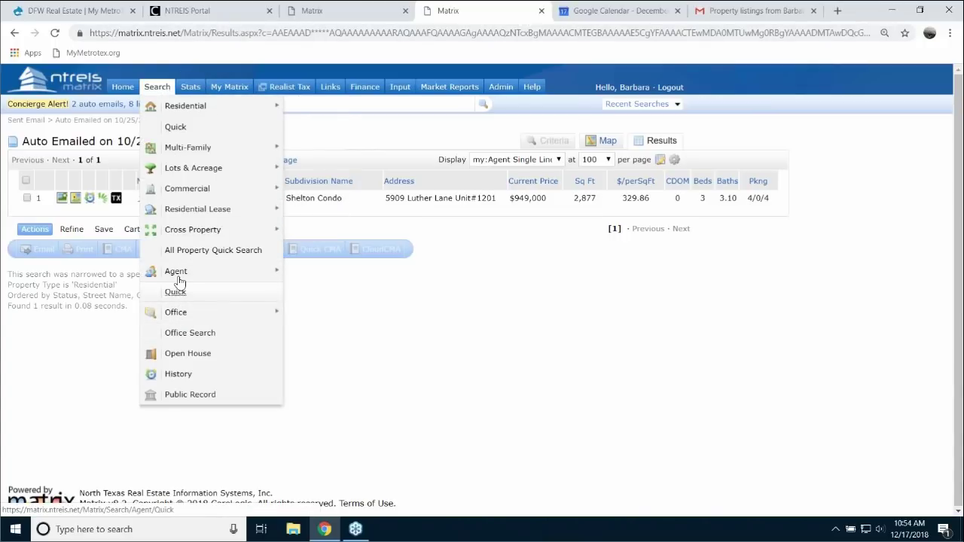
{"action": "mouse_move", "coordinate": [185, 217]}
{"action": "mouse_move", "coordinate": [229, 88]}
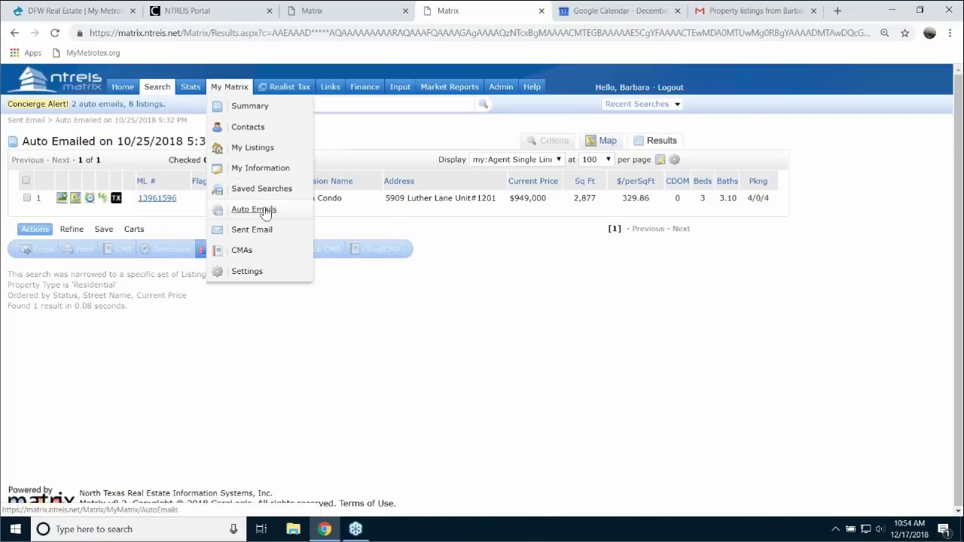
{"action": "left_click", "coordinate": [265, 236]}
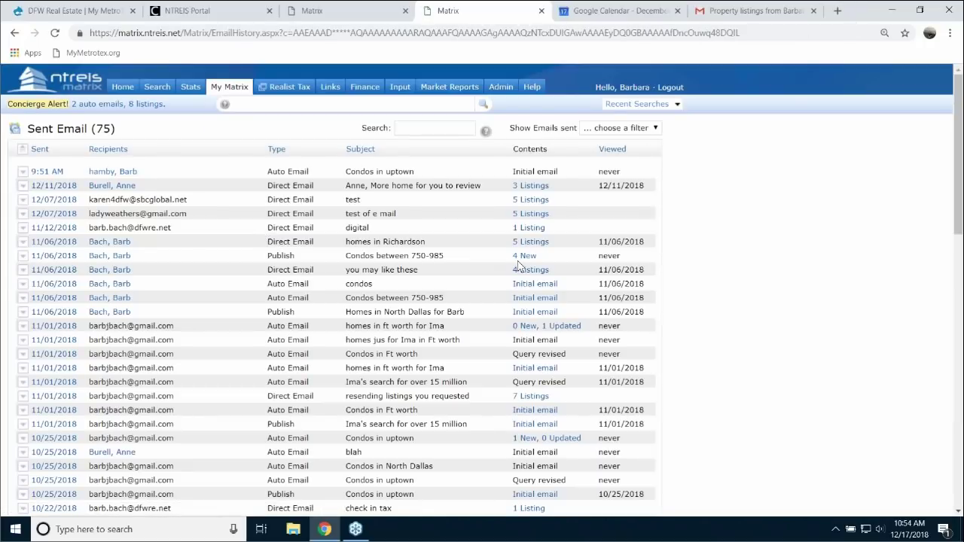
- Sort sent emails by Recipients, view one email's 4 listings, then open Auto Emails
{"action": "left_click", "coordinate": [104, 153]}
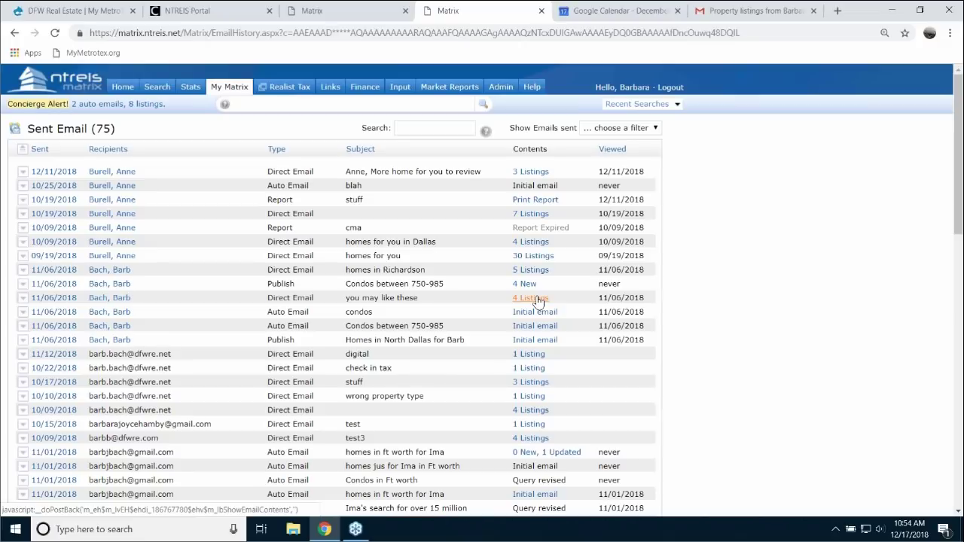
{"action": "left_click", "coordinate": [537, 300]}
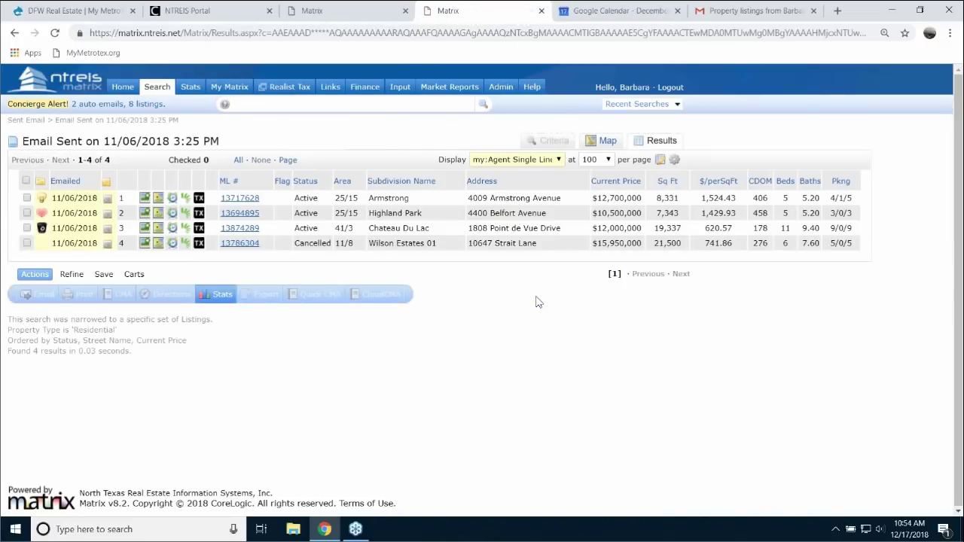
{"action": "mouse_move", "coordinate": [226, 87]}
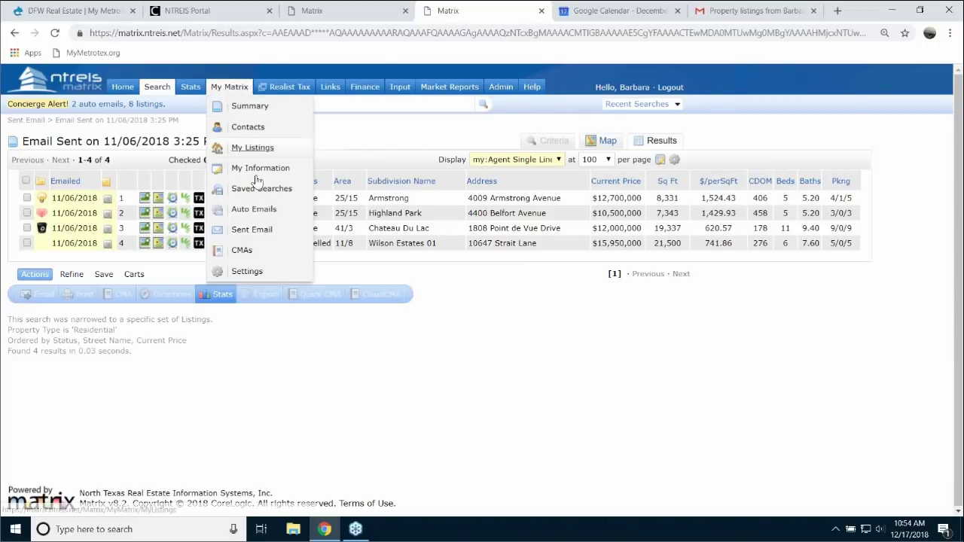
{"action": "left_click", "coordinate": [257, 211]}
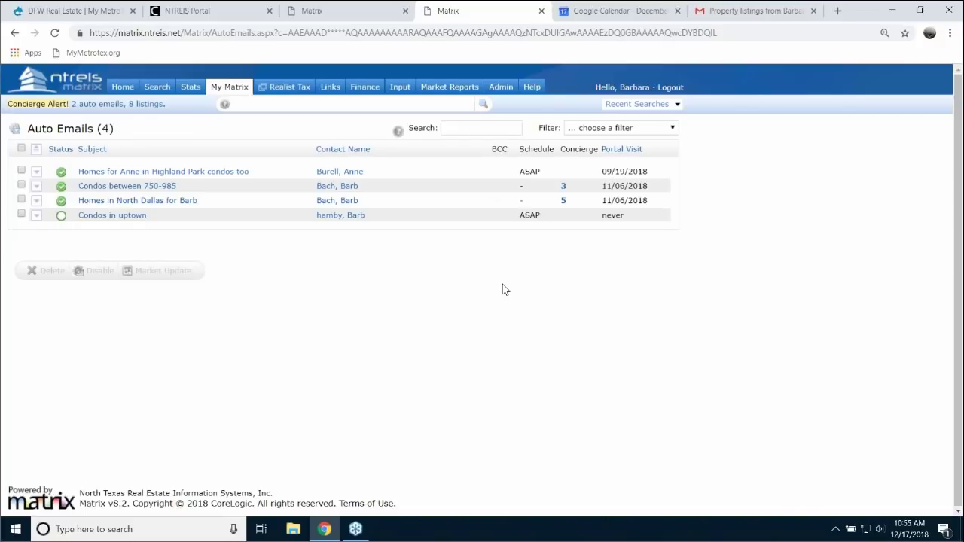
- Return Home and drag the Market Watch panel into the left column above Contact Requests
{"action": "left_click", "coordinate": [123, 88]}
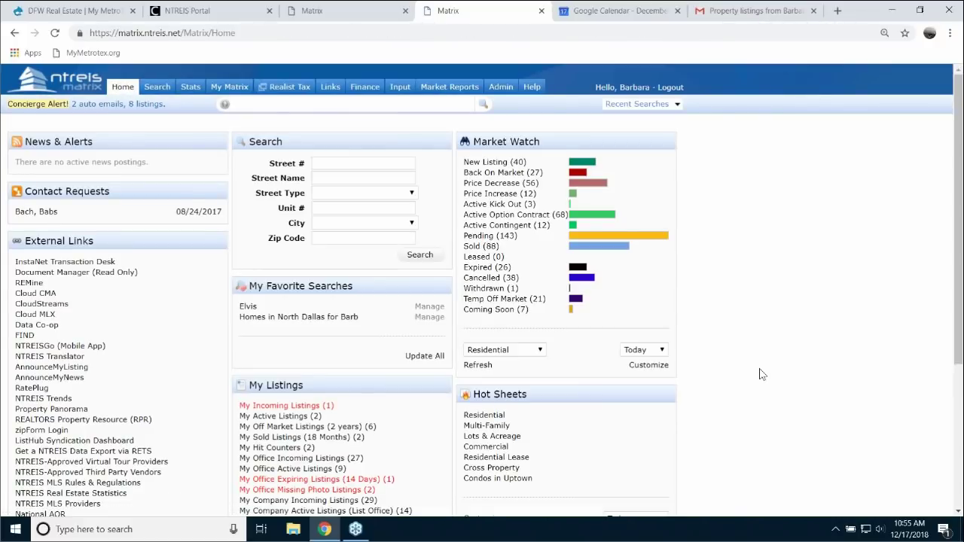
{"action": "left_click_drag", "start_coordinate": [596, 146], "coordinate": [82, 143]}
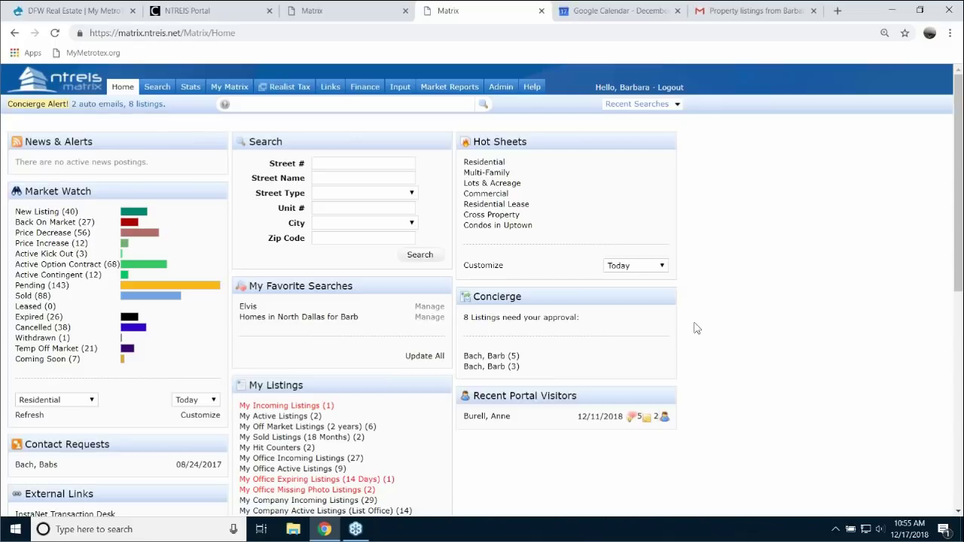
- Open the MetroTex Courses & Events calendar showing MLS events, then add CE and Designations
{"action": "left_click", "coordinate": [80, 14]}
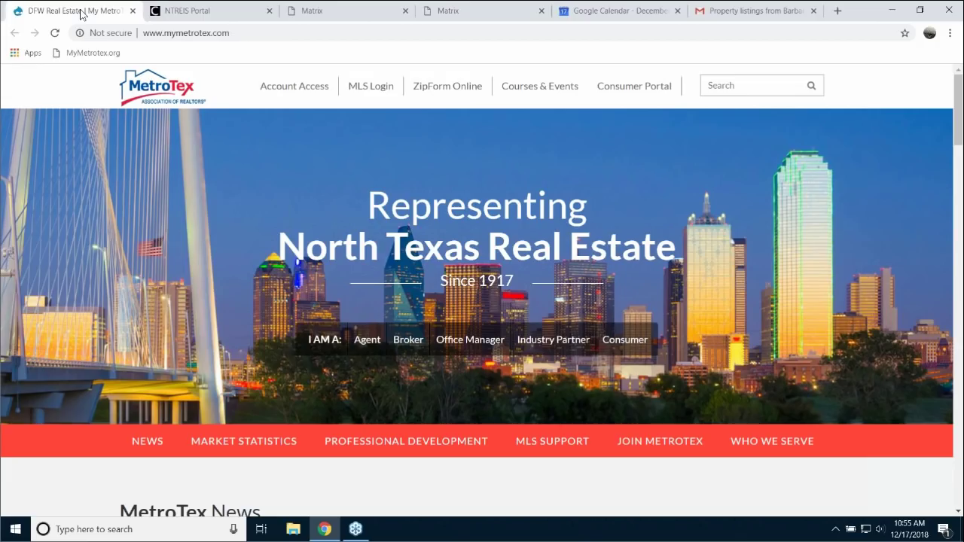
{"action": "left_click", "coordinate": [535, 91]}
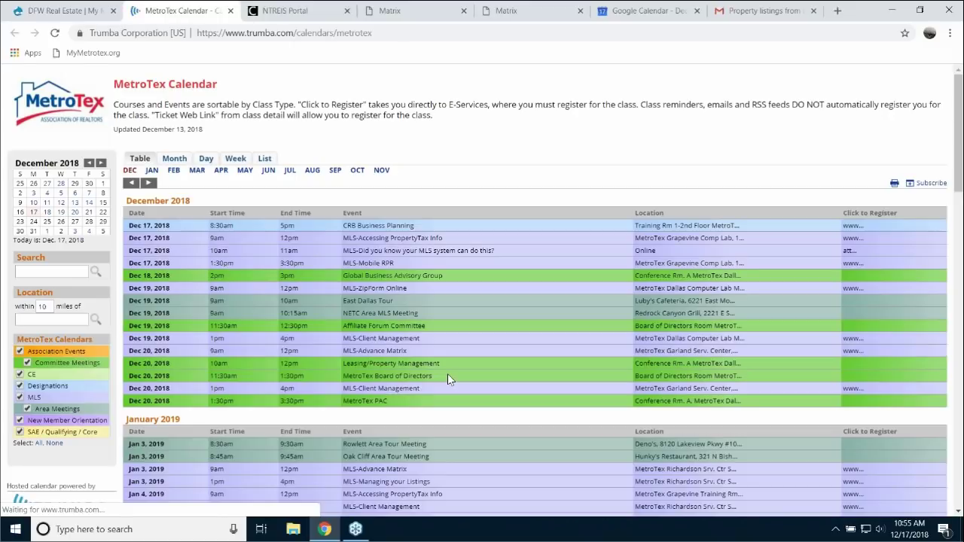
{"action": "scroll", "coordinate": [448, 374], "scroll_direction": "down", "scroll_amount": 3}
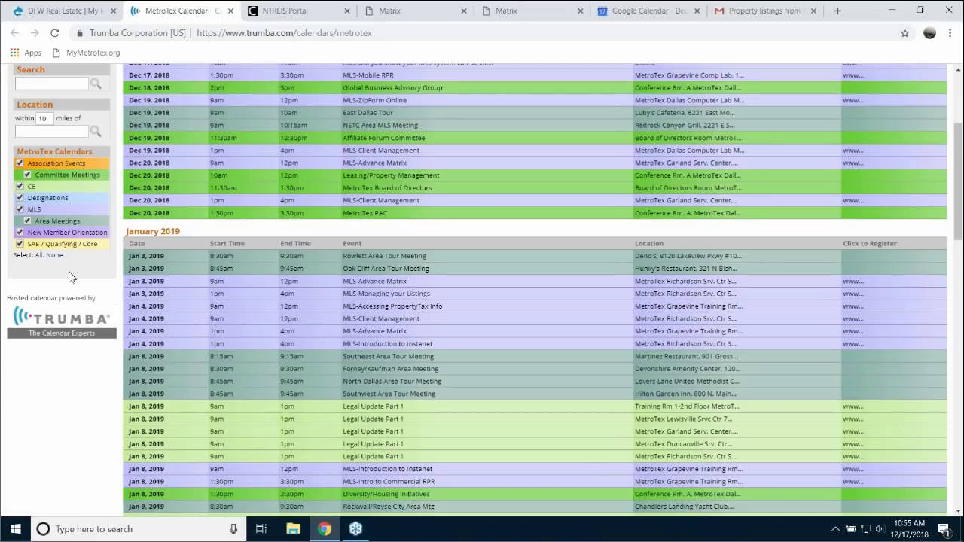
{"action": "left_click", "coordinate": [34, 211]}
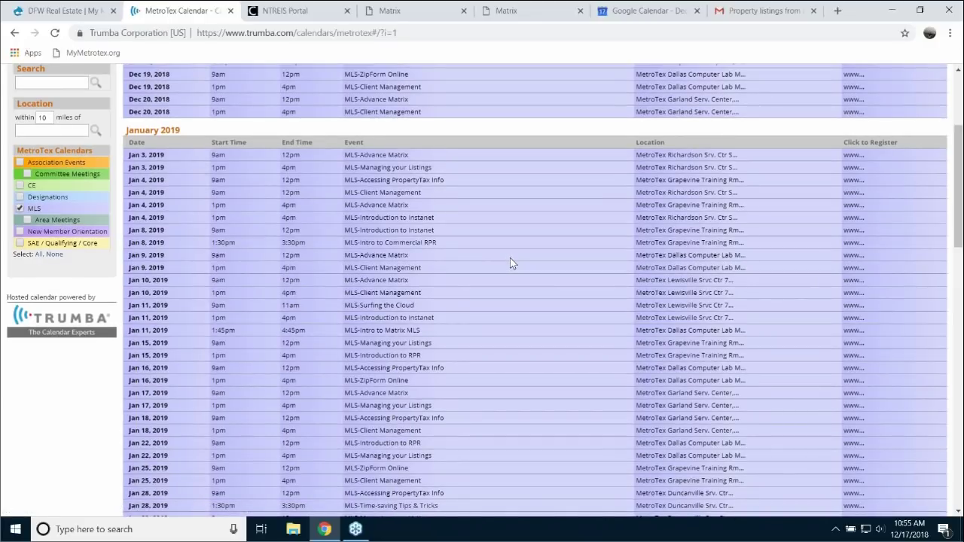
{"action": "scroll", "coordinate": [510, 262], "scroll_direction": "down", "scroll_amount": 12}
{"action": "scroll", "coordinate": [533, 280], "scroll_direction": "down", "scroll_amount": 3}
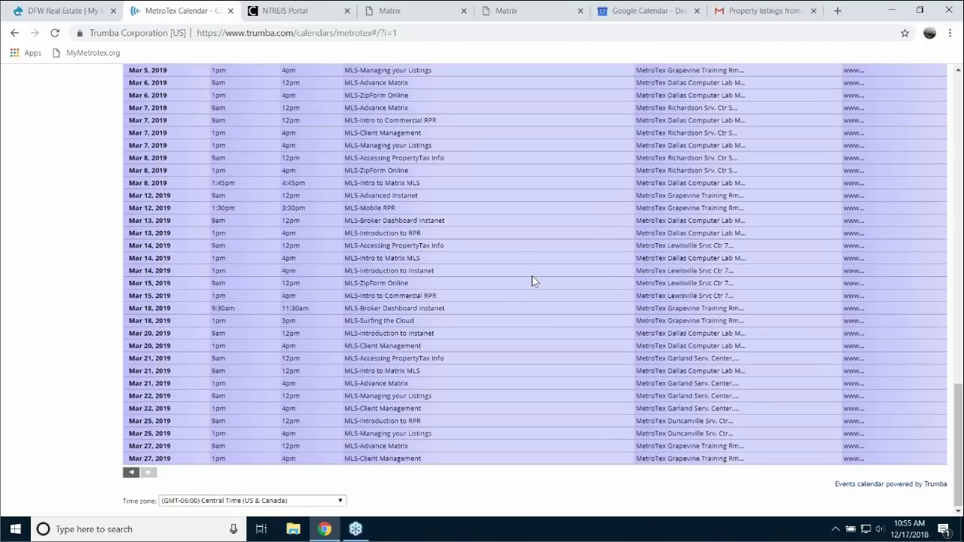
{"action": "scroll", "coordinate": [533, 281], "scroll_direction": "up", "scroll_amount": 12}
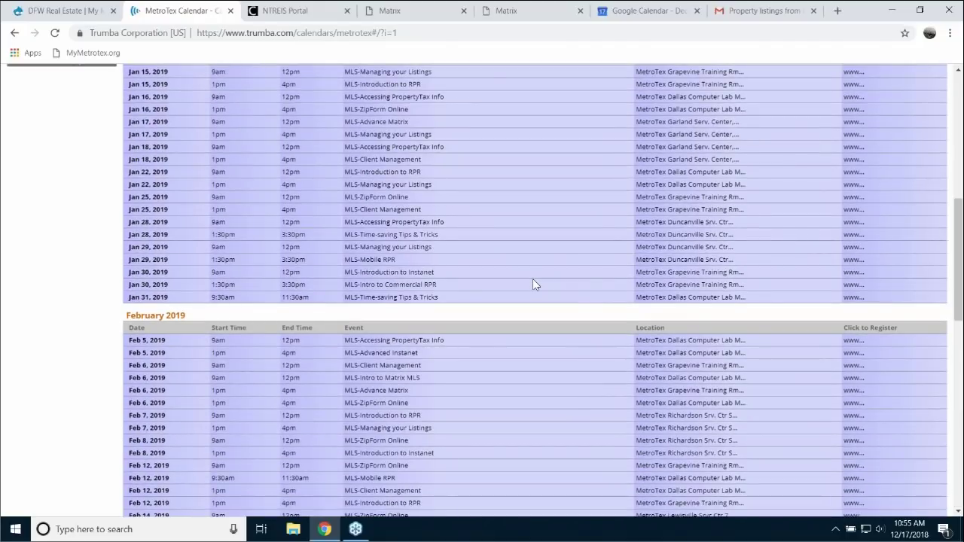
{"action": "scroll", "coordinate": [532, 280], "scroll_direction": "up", "scroll_amount": 4}
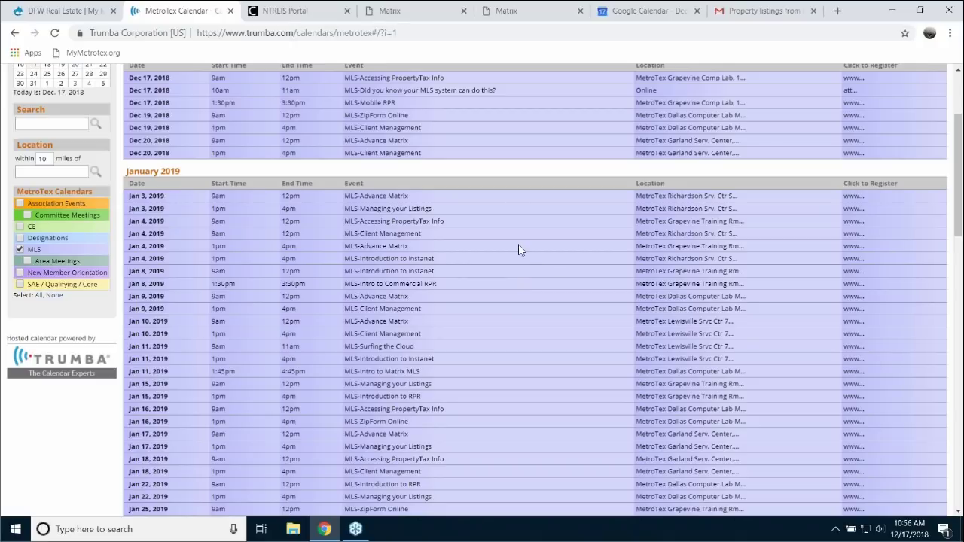
{"action": "left_click", "coordinate": [19, 238]}
{"action": "left_click", "coordinate": [20, 226]}
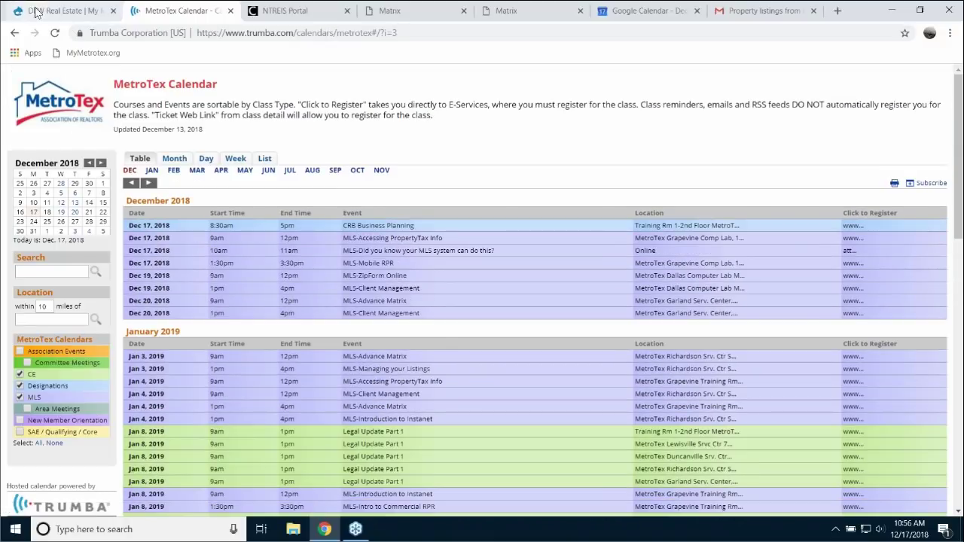
- Go to the MetroTex home page's MLS Support section and open the Classroom Training calendar
{"action": "left_click", "coordinate": [36, 12]}
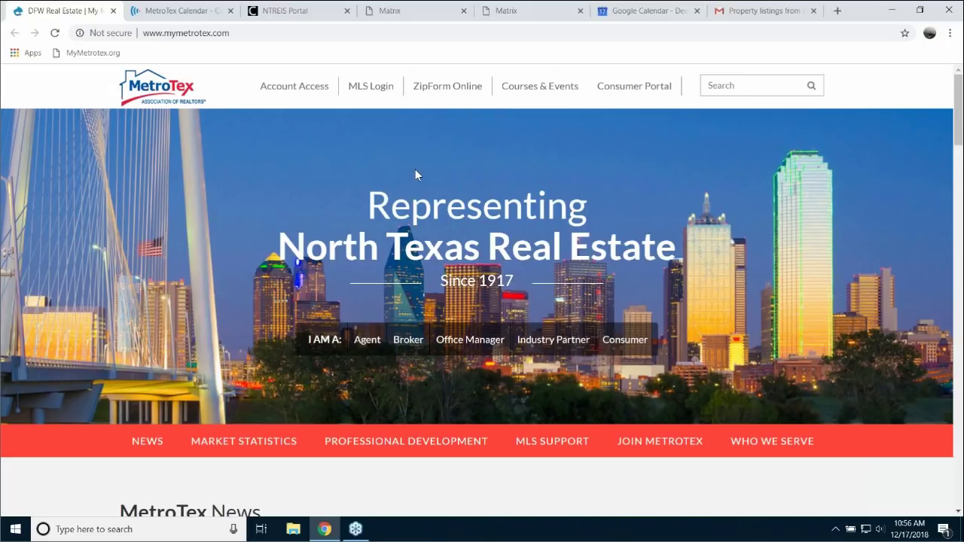
{"action": "left_click", "coordinate": [553, 445]}
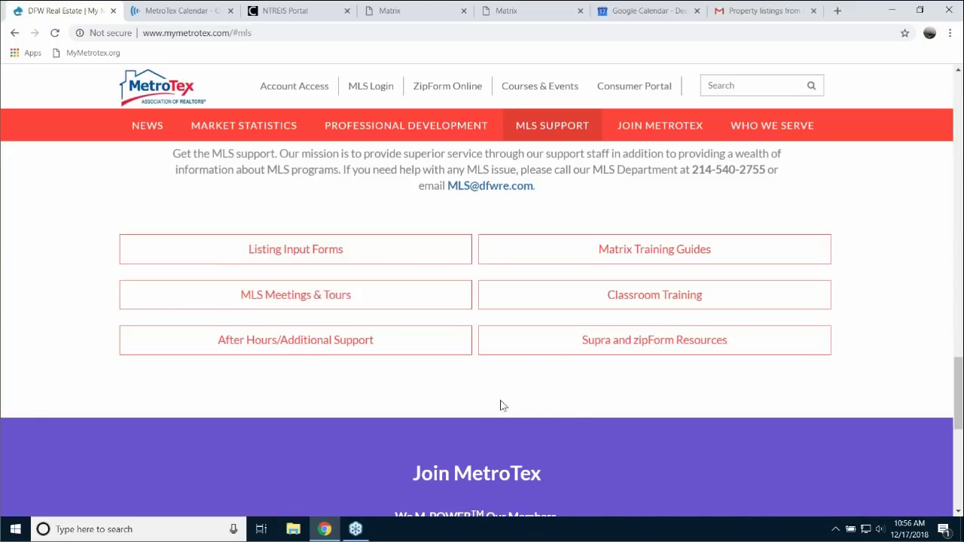
{"action": "scroll", "coordinate": [576, 431], "scroll_direction": "down", "scroll_amount": 1}
{"action": "scroll", "coordinate": [578, 437], "scroll_direction": "down", "scroll_amount": 4}
{"action": "scroll", "coordinate": [576, 427], "scroll_direction": "up", "scroll_amount": 6}
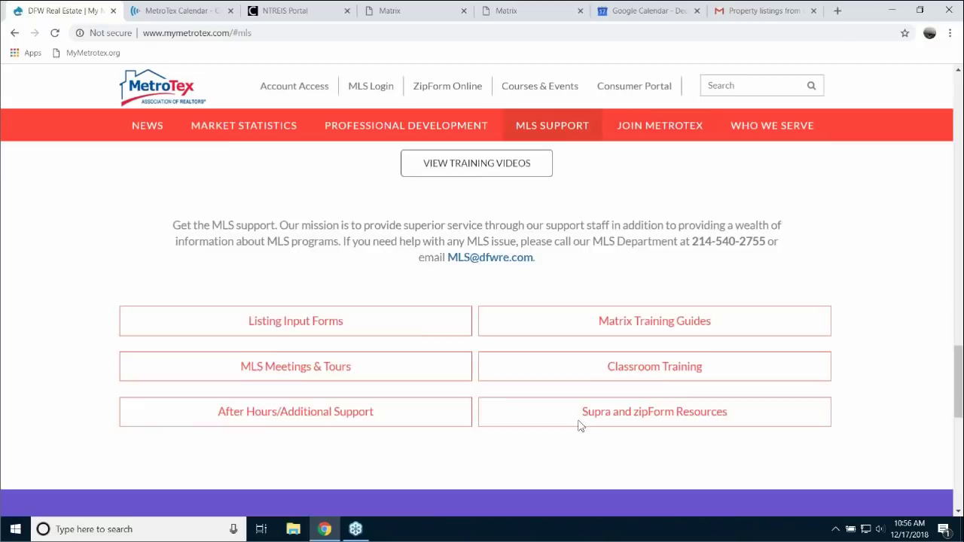
{"action": "left_click", "coordinate": [671, 429]}
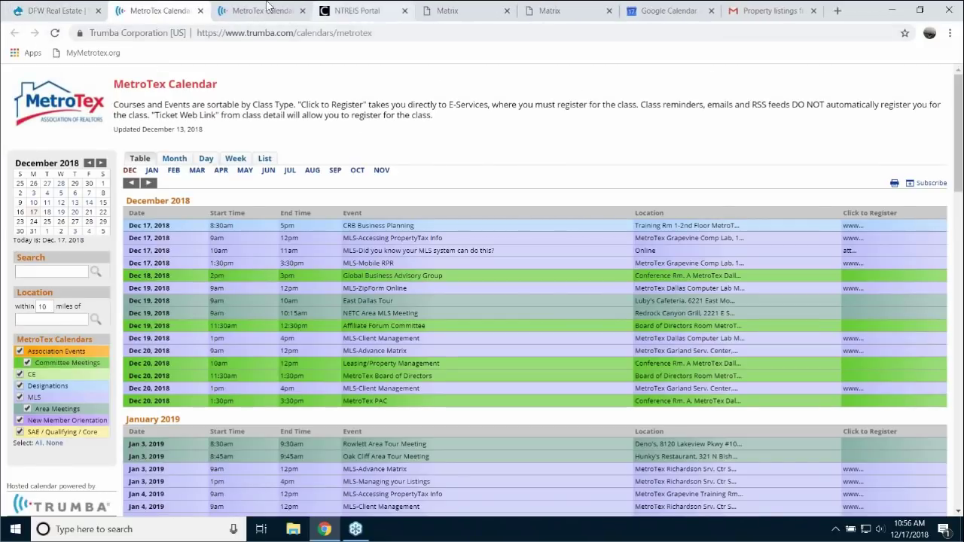
- Close the extra calendar, return to the full MLS Support page and expand Classroom Training
{"action": "left_click", "coordinate": [200, 11]}
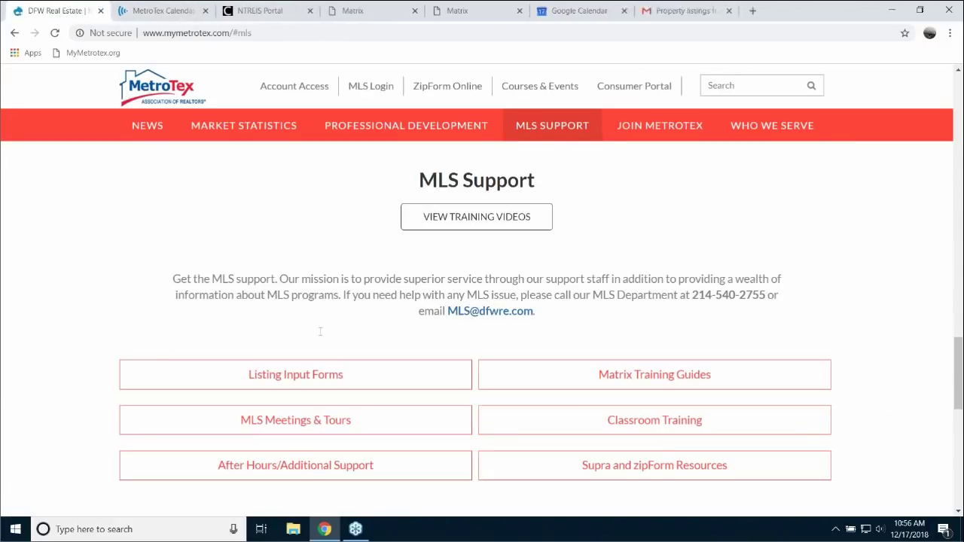
{"action": "left_click", "coordinate": [398, 388]}
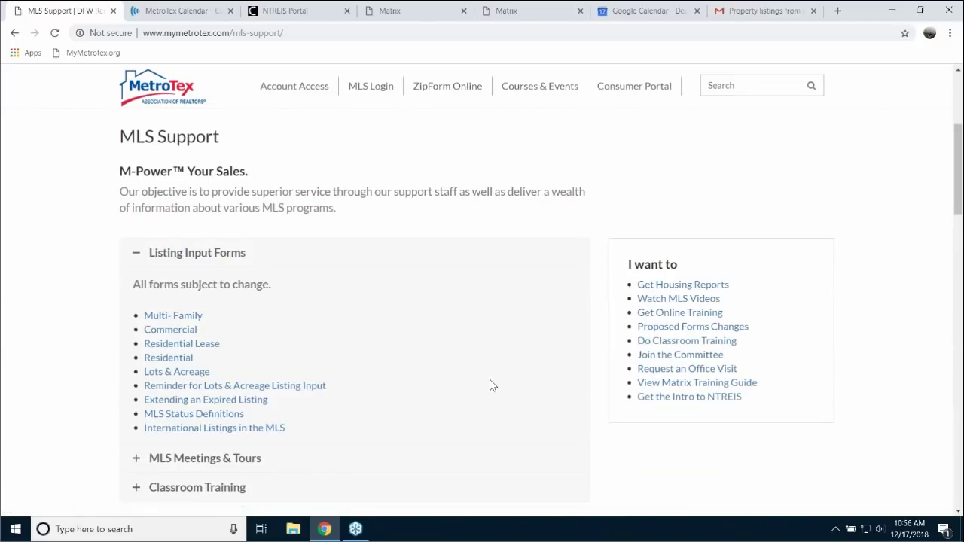
{"action": "scroll", "coordinate": [489, 381], "scroll_direction": "down", "scroll_amount": 2}
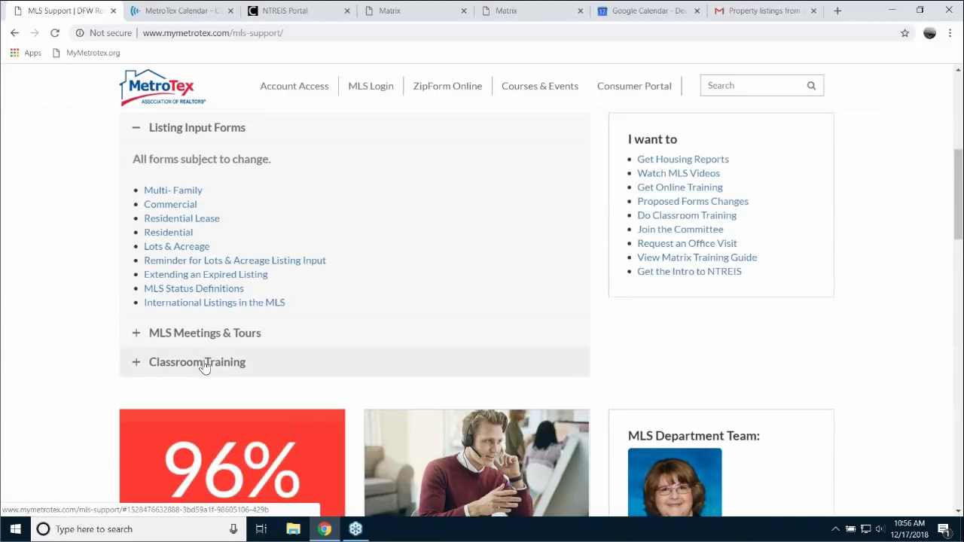
{"action": "left_click", "coordinate": [202, 363]}
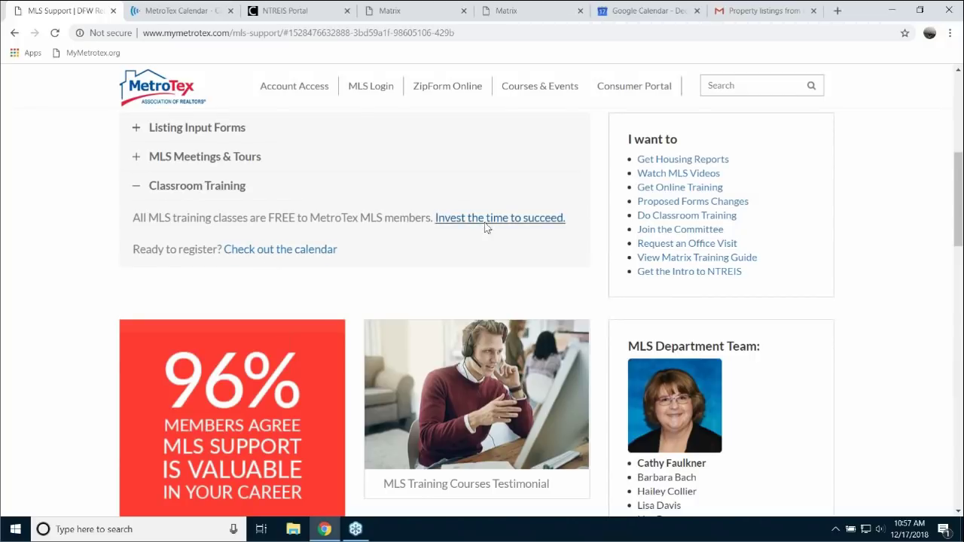
- Open the MLS Training Courses page and its 'Maps Certification rules and information' PDF
{"action": "left_click", "coordinate": [510, 220]}
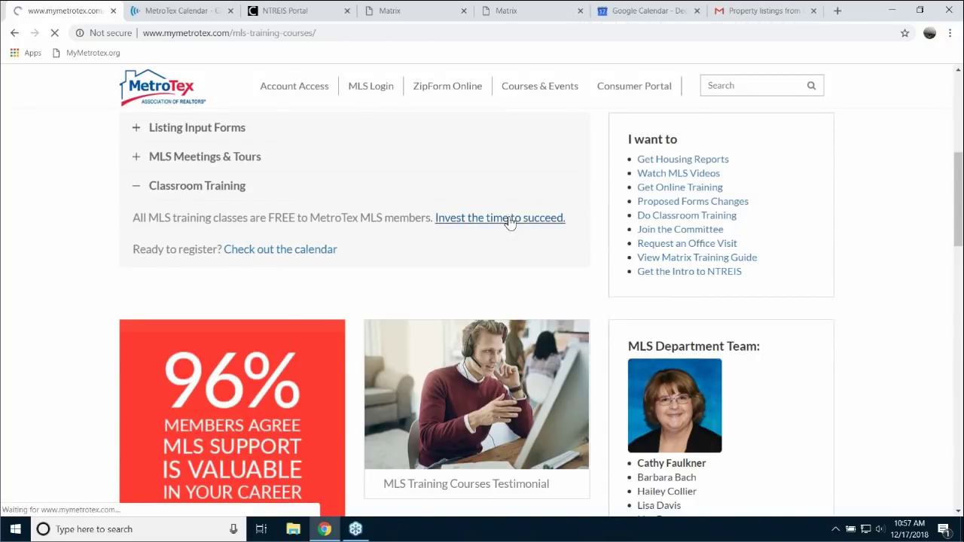
{"action": "scroll", "coordinate": [489, 377], "scroll_direction": "down", "scroll_amount": 3}
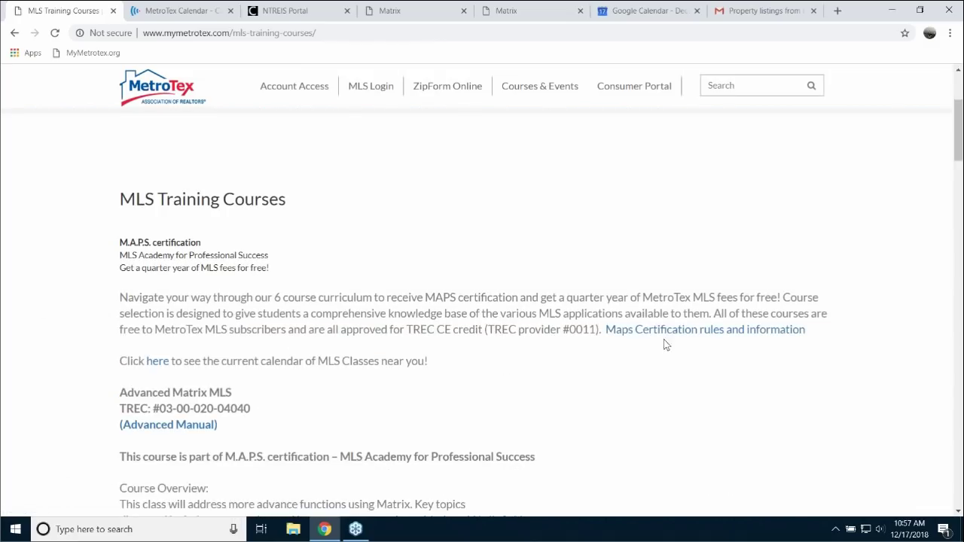
{"action": "left_click", "coordinate": [671, 331]}
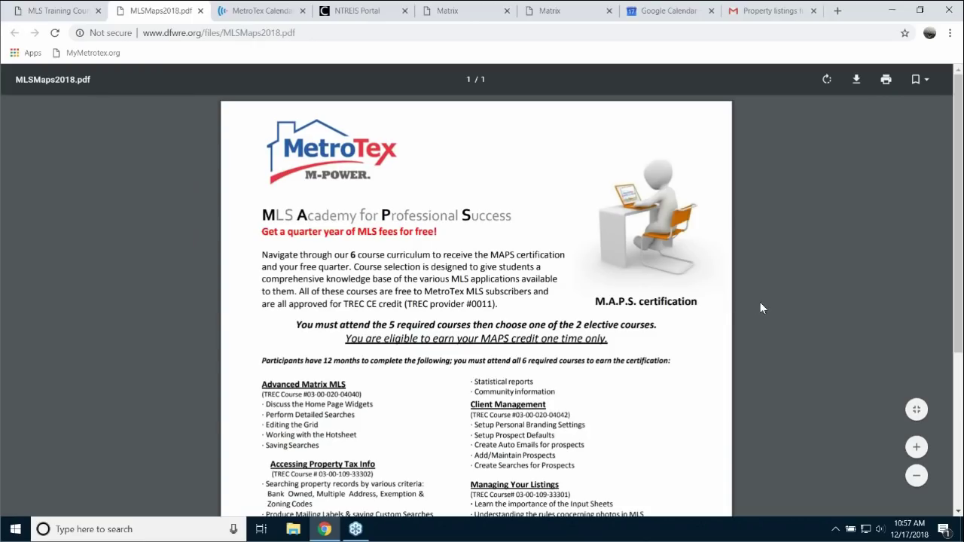
- Zoom MLSMaps2018.pdf in three steps and scroll to the required and elective course list
{"action": "scroll", "coordinate": [761, 307], "scroll_direction": "down", "scroll_amount": 3}
{"action": "left_click", "coordinate": [917, 448]}
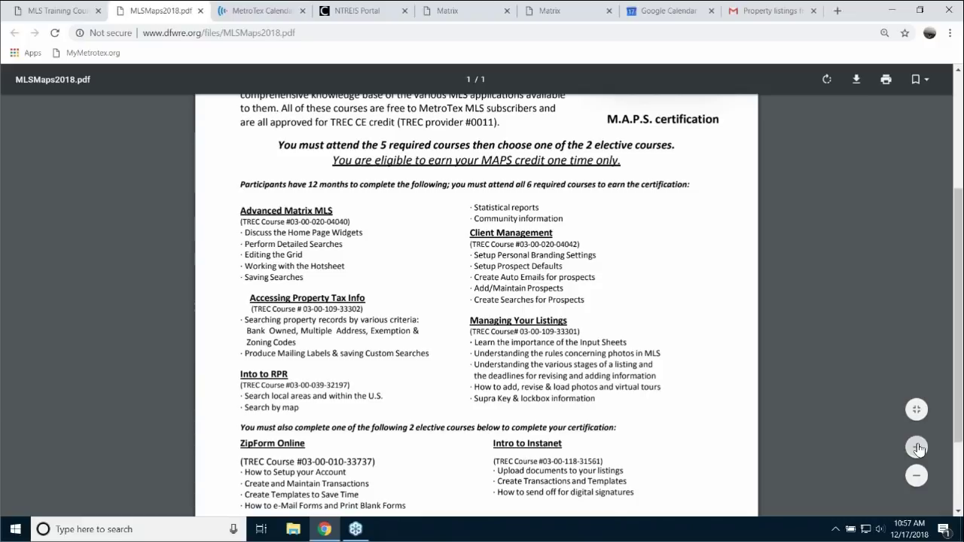
{"action": "left_click", "coordinate": [917, 447]}
{"action": "left_click", "coordinate": [917, 447]}
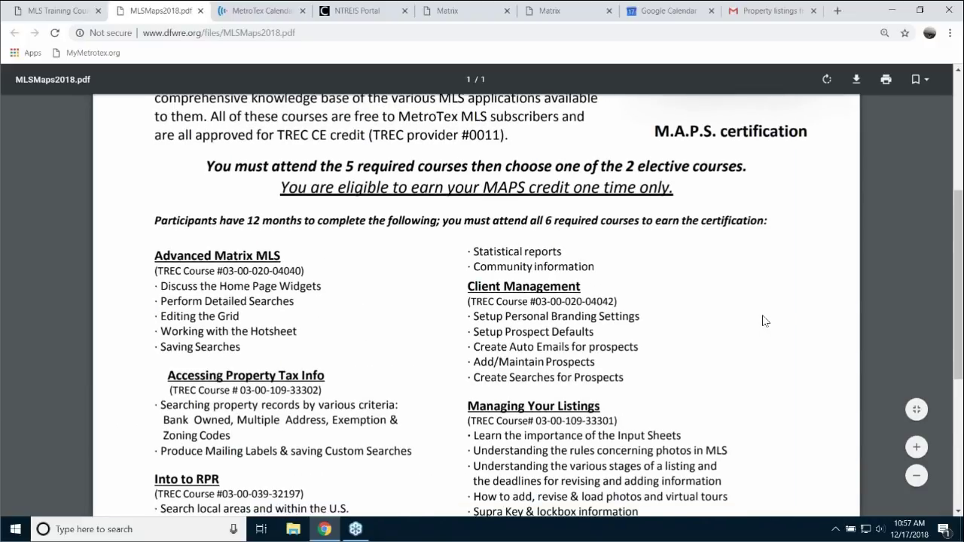
{"action": "scroll", "coordinate": [765, 321], "scroll_direction": "down", "scroll_amount": 2}
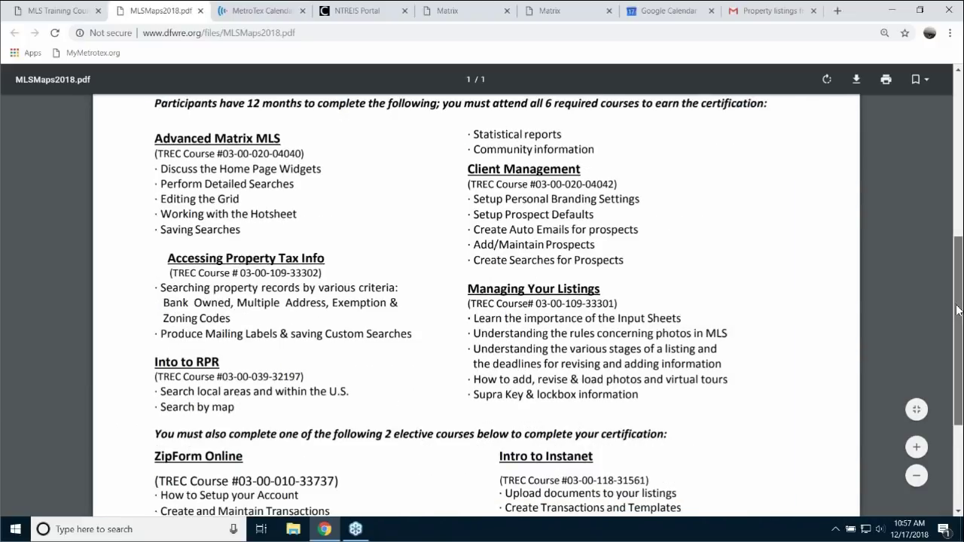
{"action": "left_click_drag", "start_coordinate": [958, 310], "coordinate": [959, 314]}
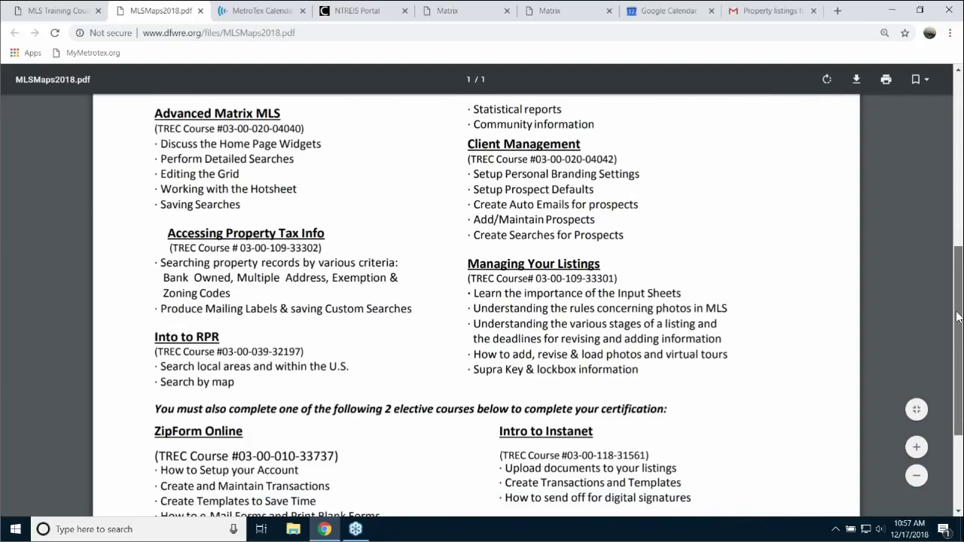
{"action": "scroll", "coordinate": [959, 317], "scroll_direction": "up", "scroll_amount": 1}
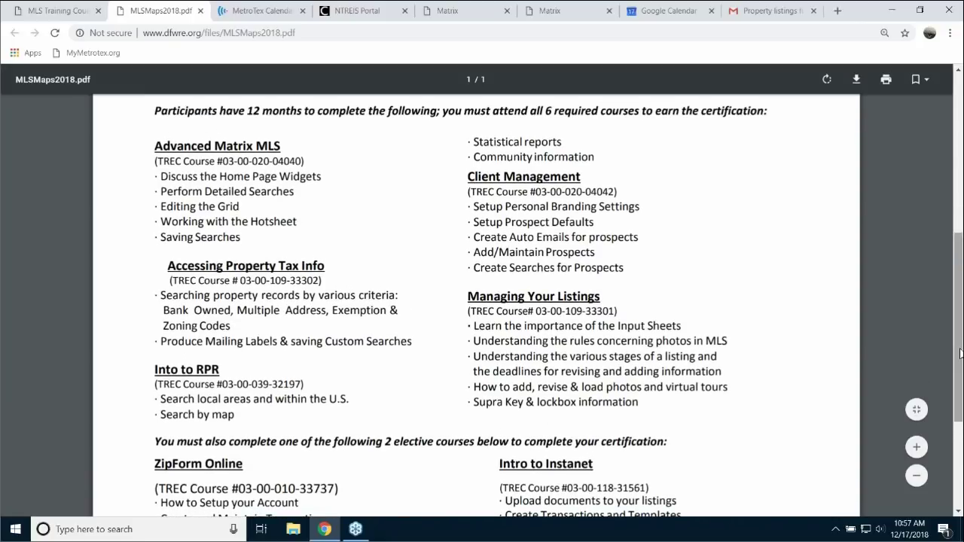
{"action": "scroll", "coordinate": [555, 305], "scroll_direction": "down", "scroll_amount": 2}
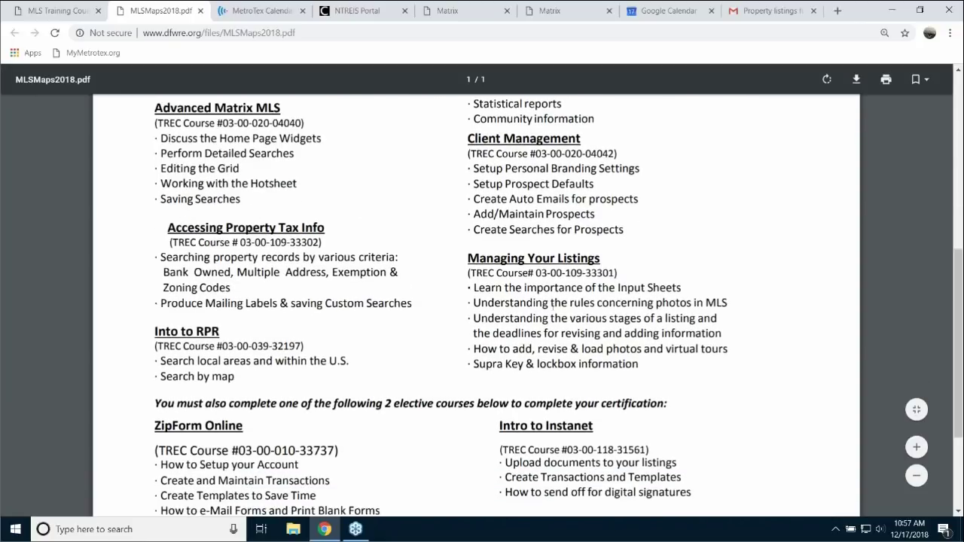